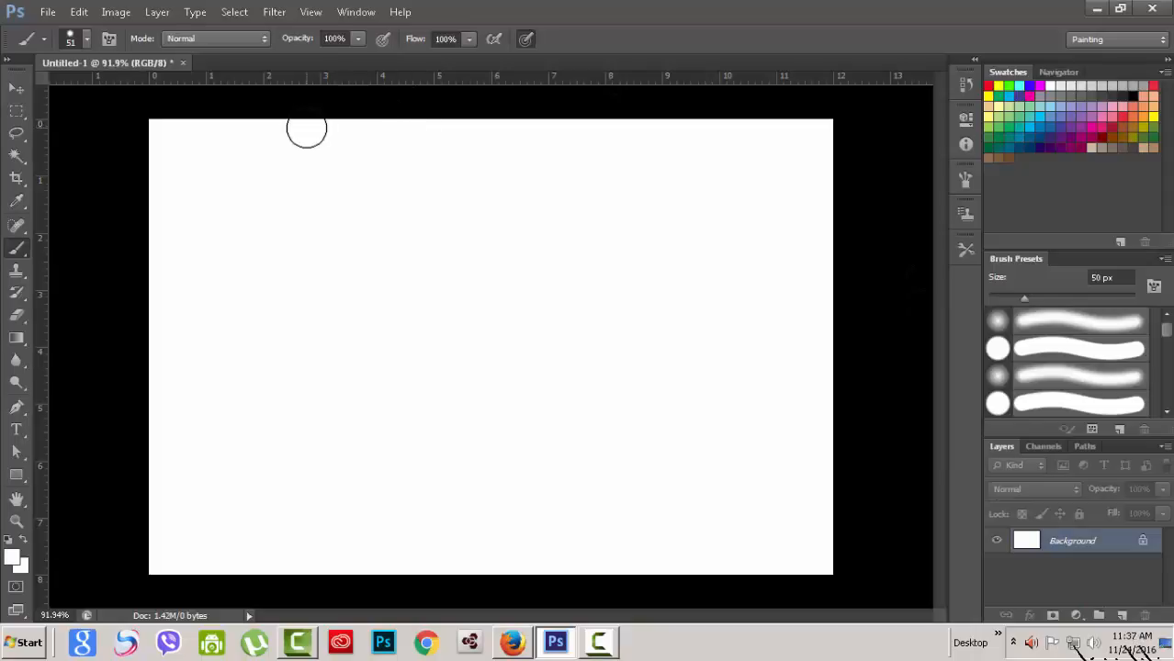
Switch back and forth between the Move tool and the Brush tool, ending on the Brush tool
left_click(16, 89)
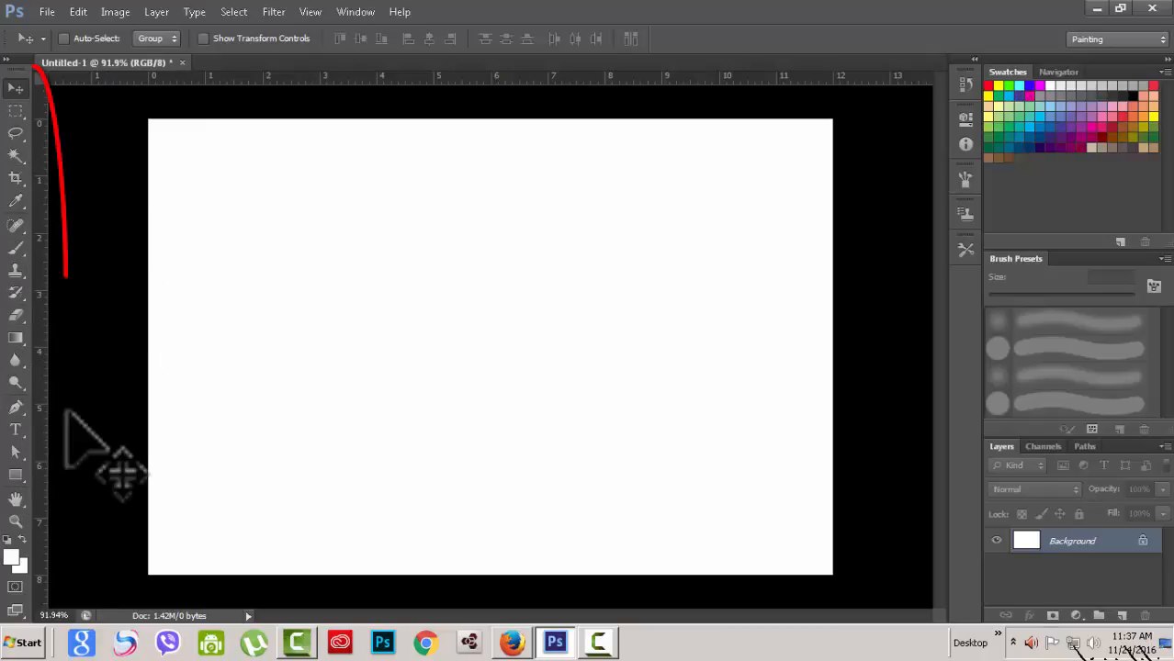
key("b")
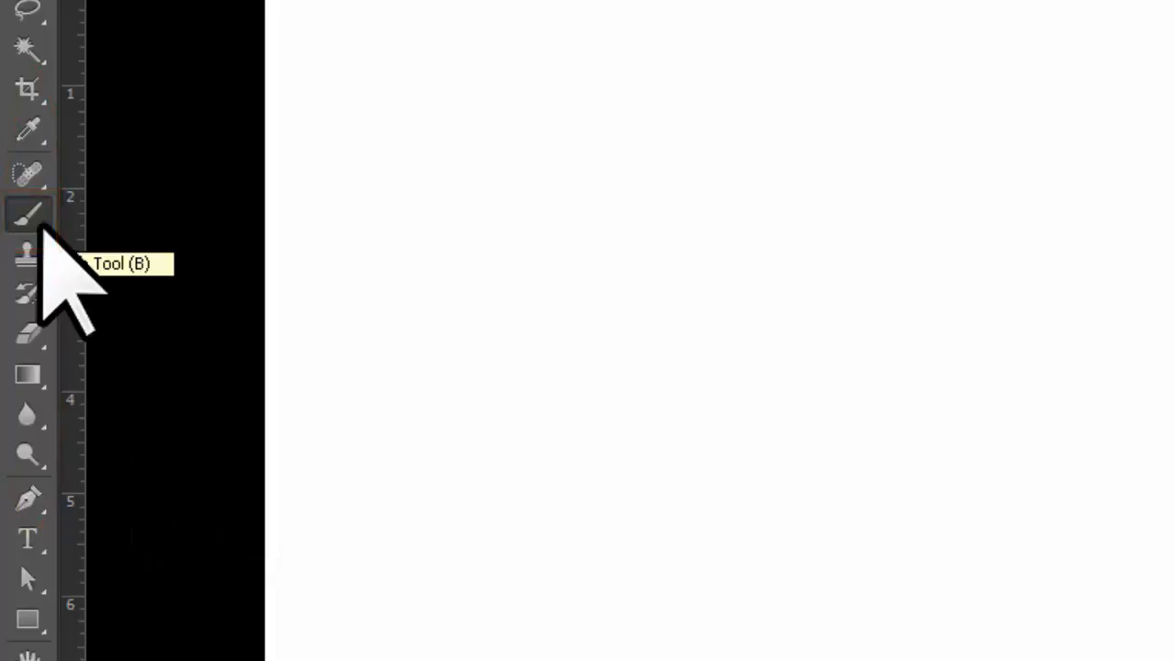
left_click(35, 158)
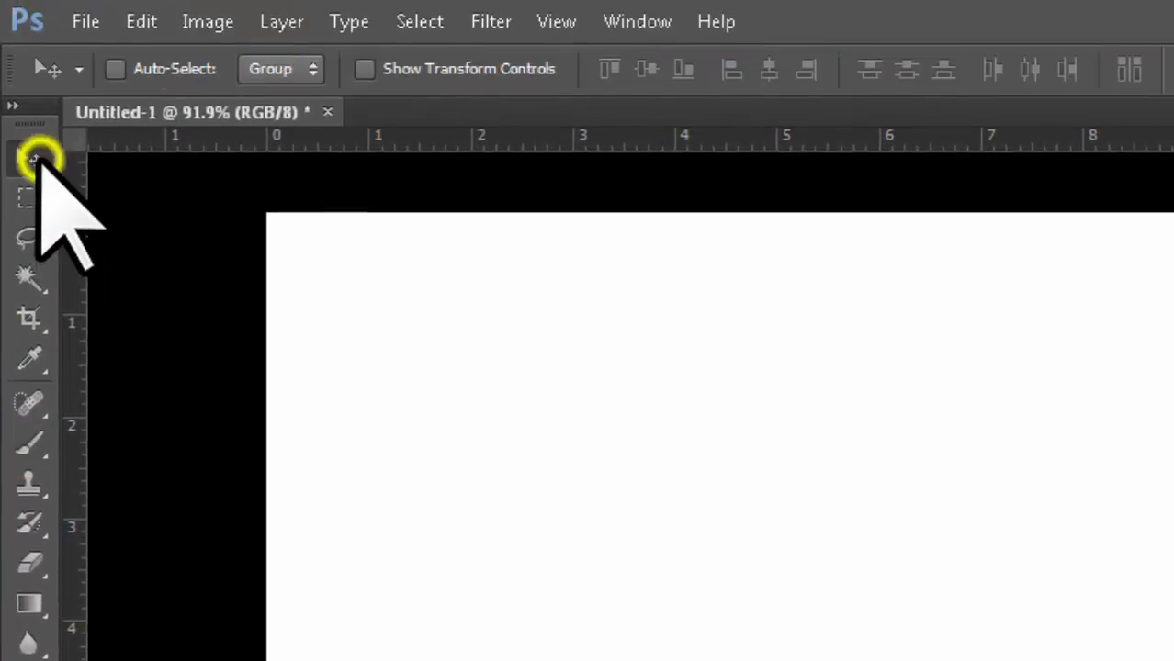
left_click(29, 444)
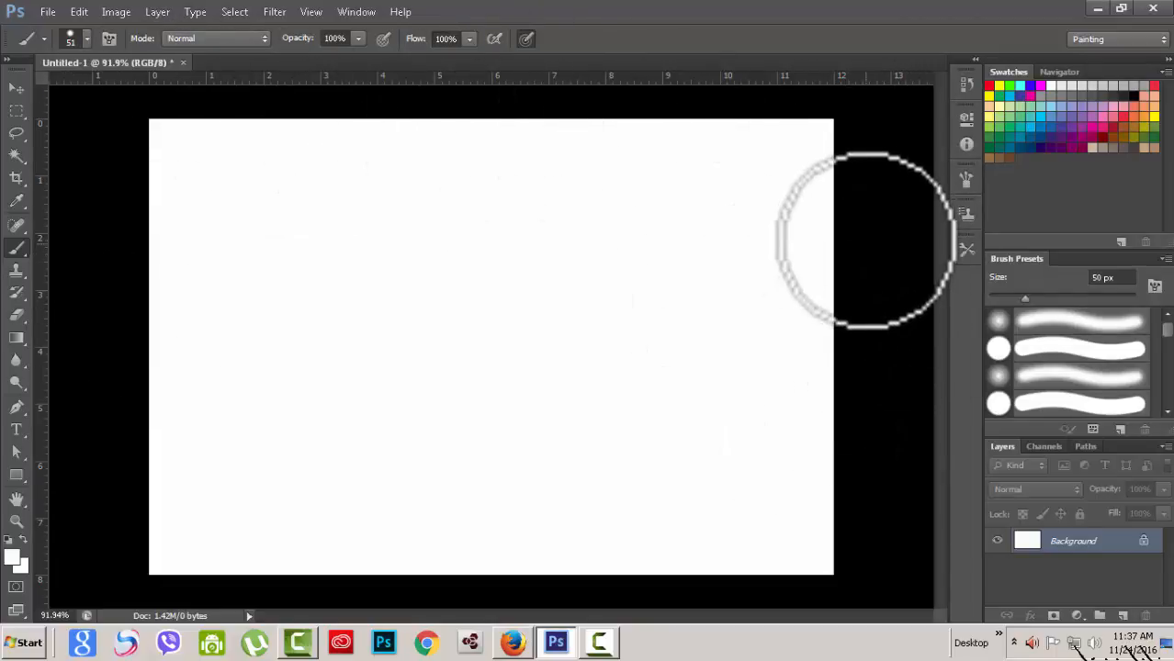
Try the Default, Black, gray and Custom colors for the area surrounding the canvas
right_click(875, 216)
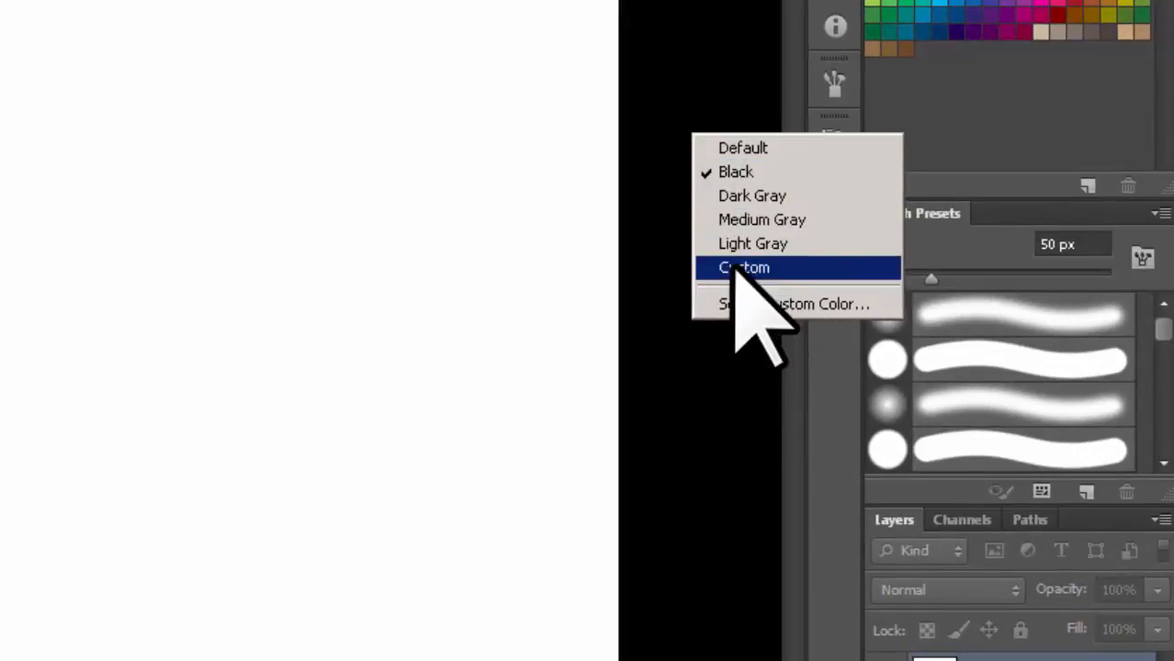
left_click(742, 147)
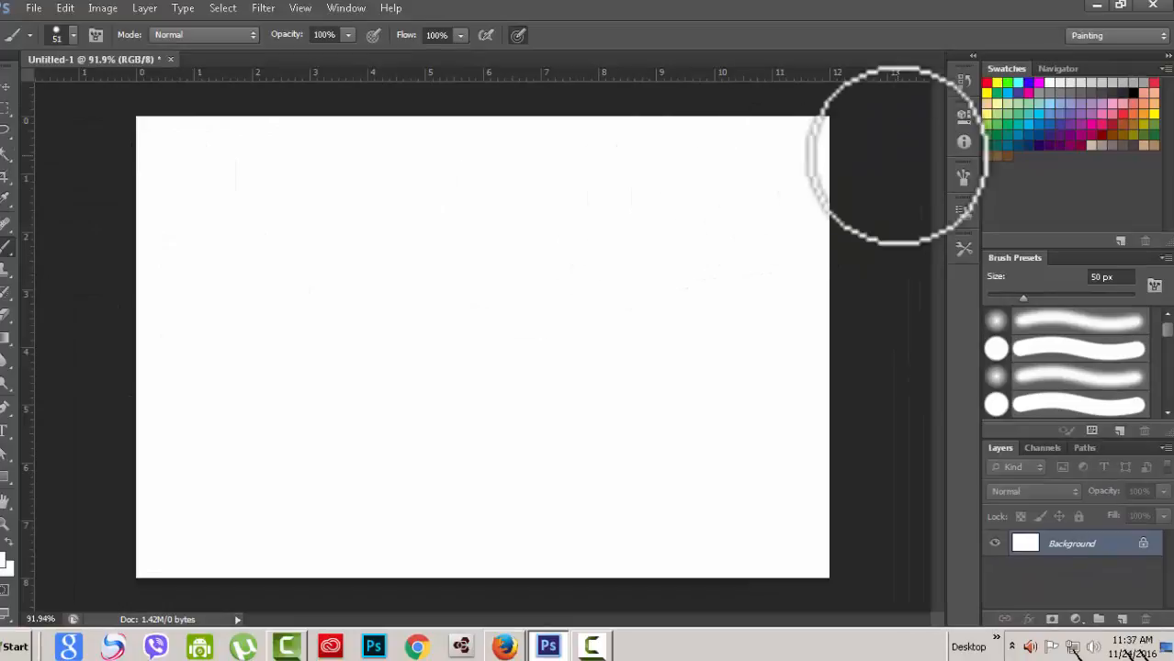
right_click(862, 163)
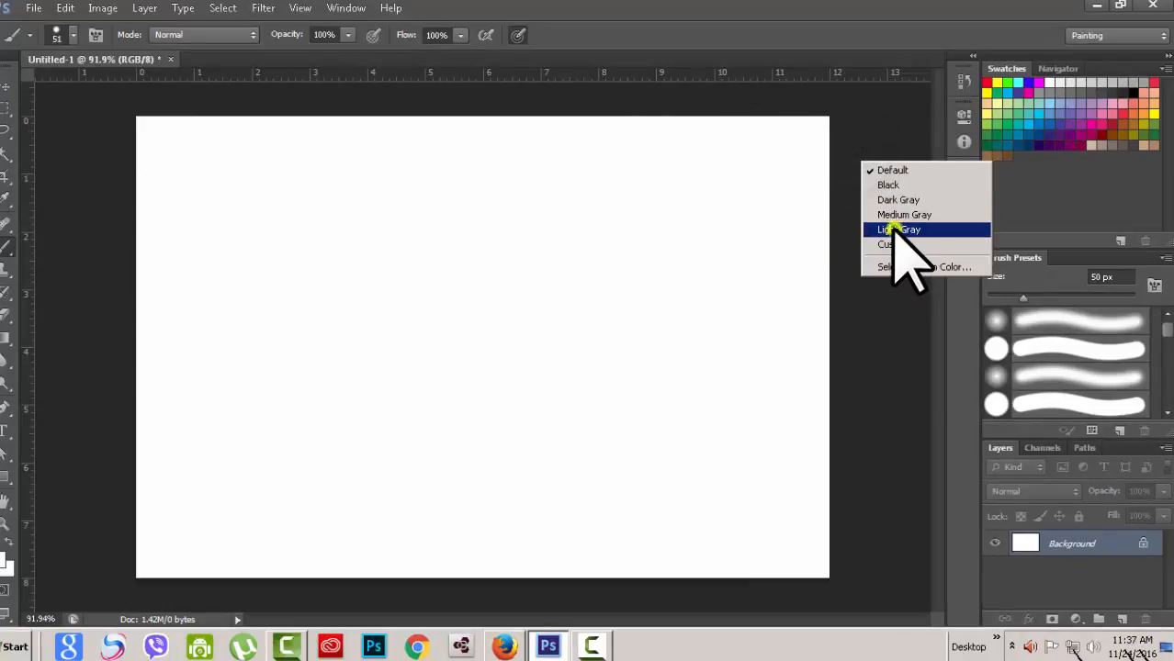
left_click(895, 230)
left_click(904, 236)
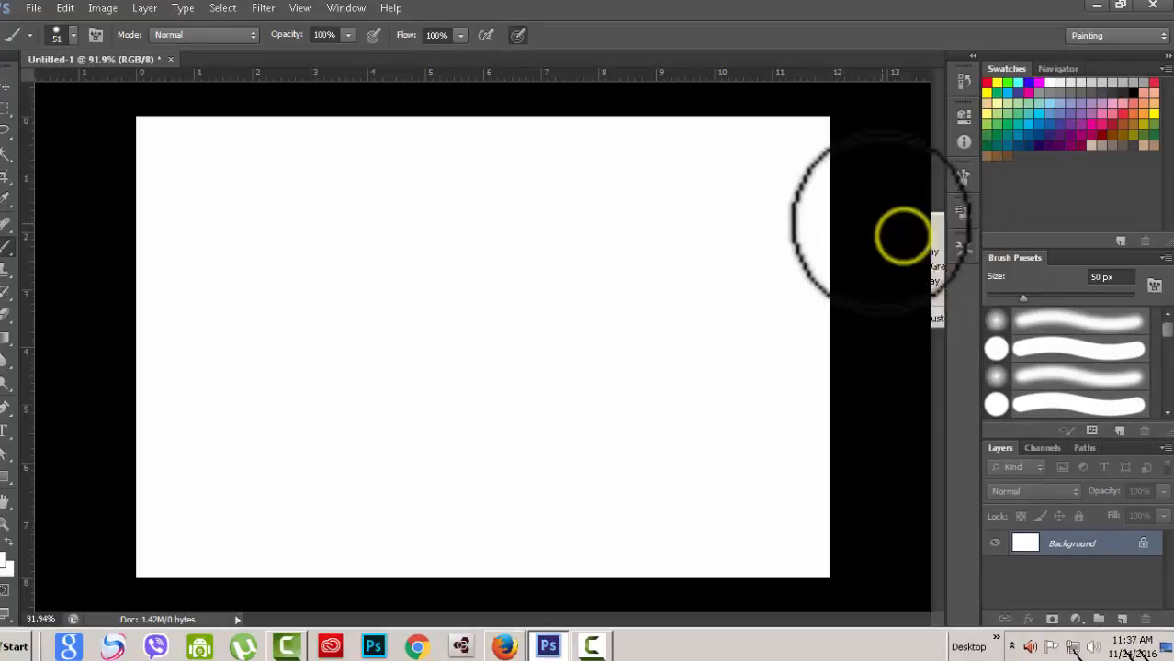
right_click(883, 225)
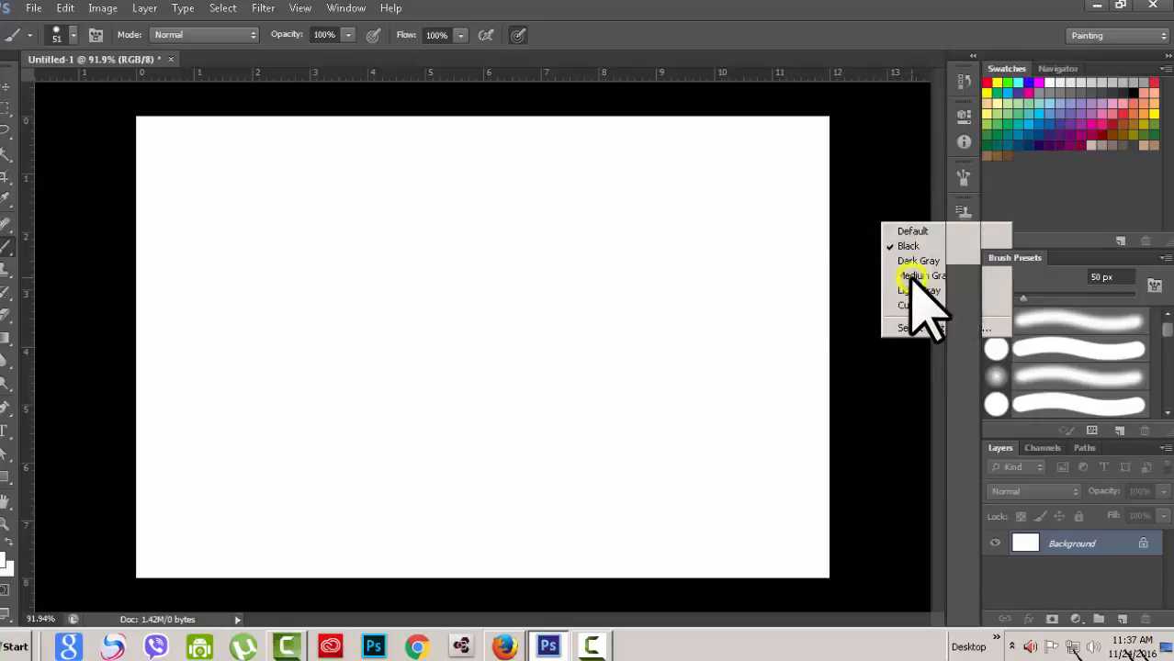
left_click(912, 276)
right_click(873, 264)
left_click(898, 349)
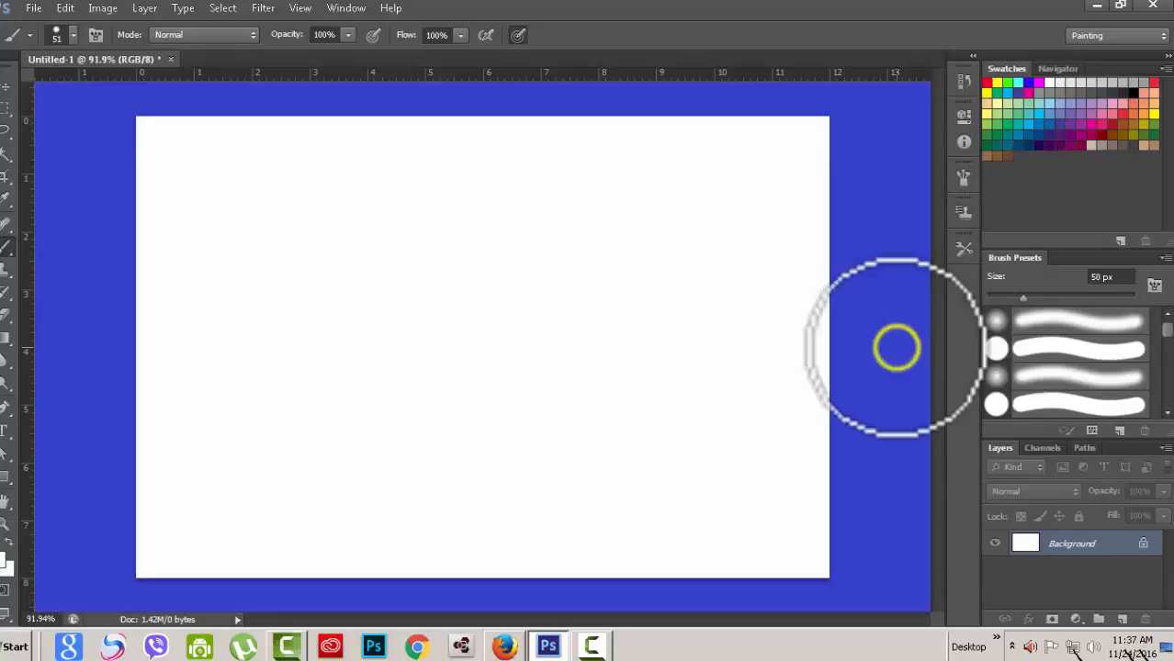
Choose a bright light green as the custom color for the area surrounding the canvas
right_click(877, 247)
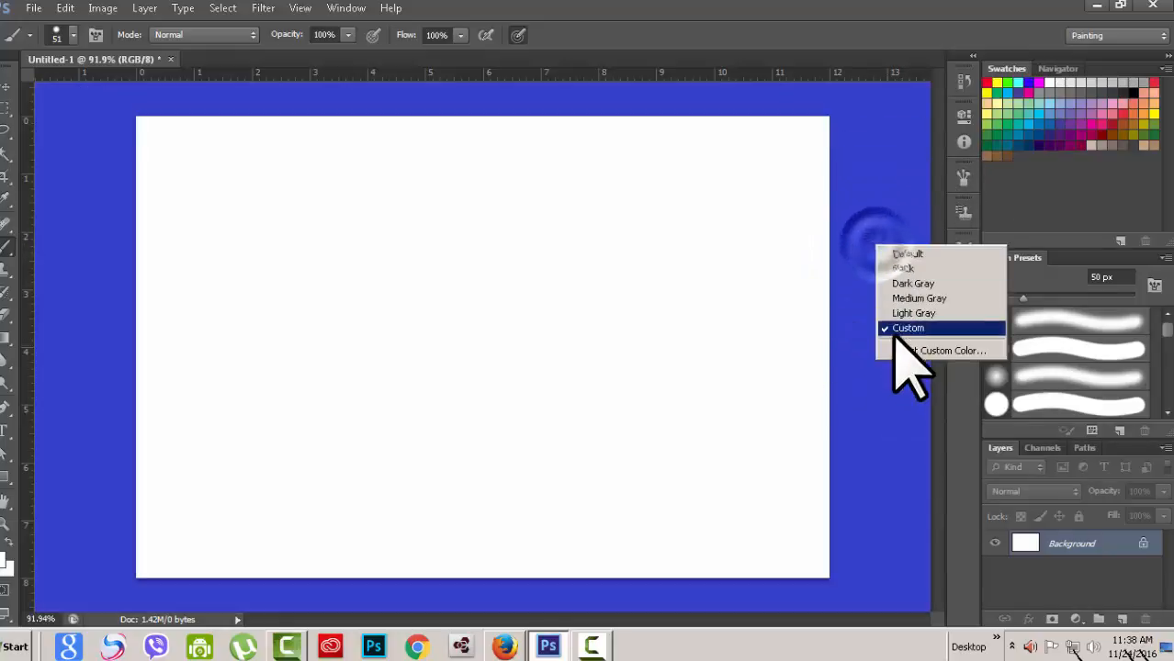
left_click(910, 350)
left_click(906, 241)
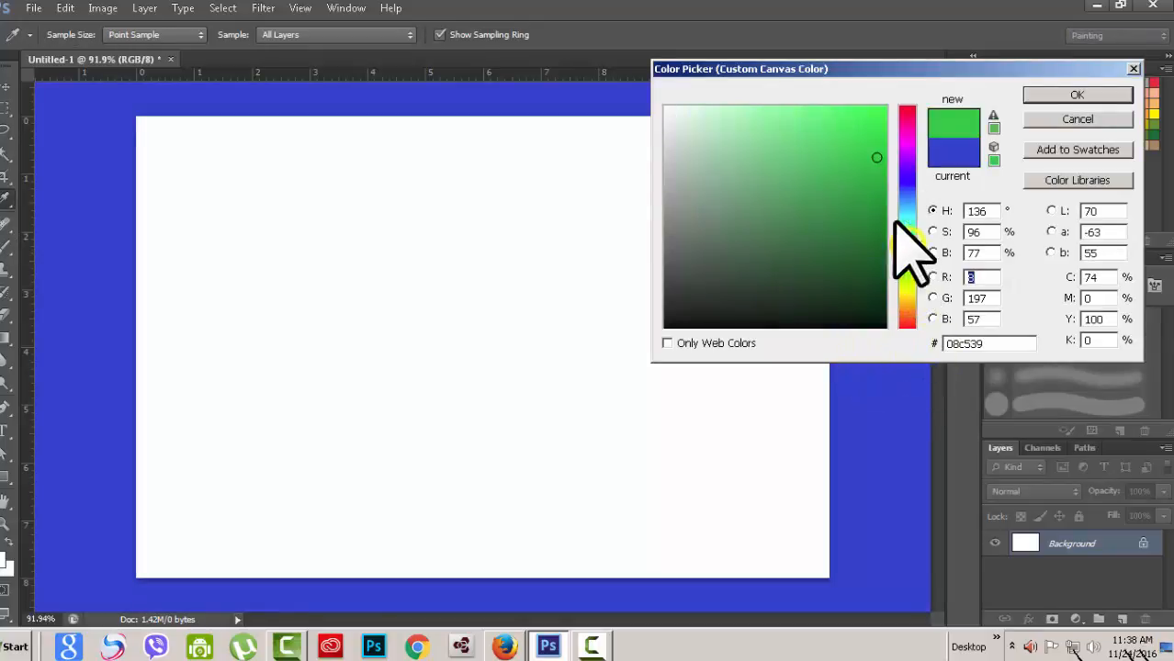
left_click(853, 117)
left_click(1047, 96)
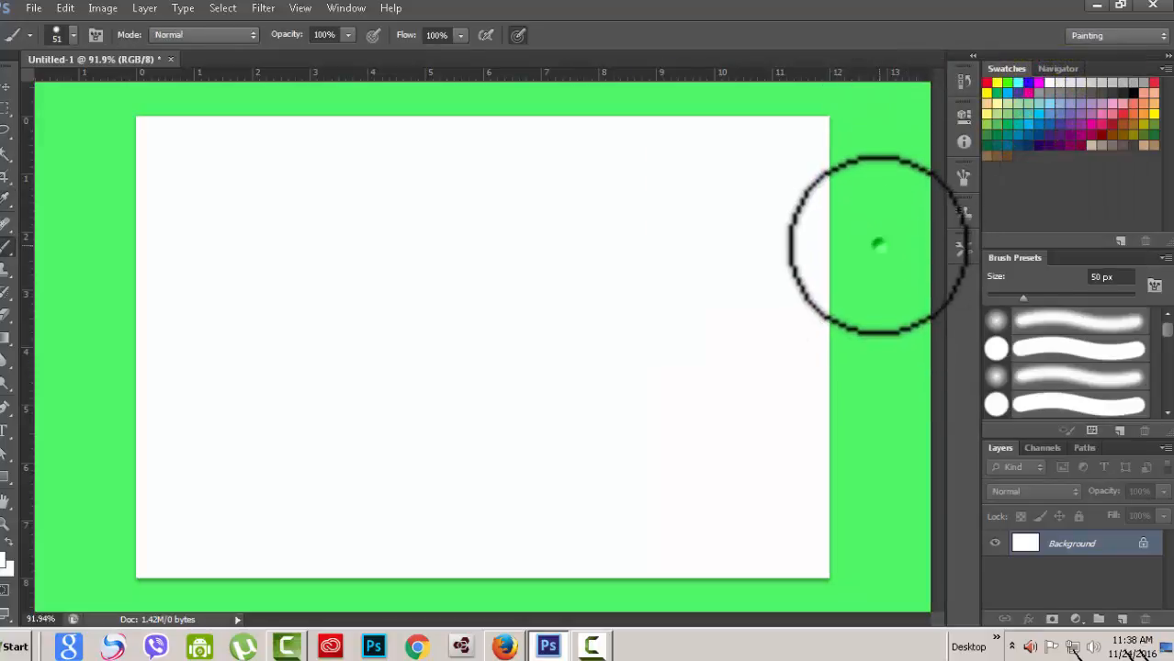
Restore the Default color around the canvas and add a new layer above the Background
right_click(877, 245)
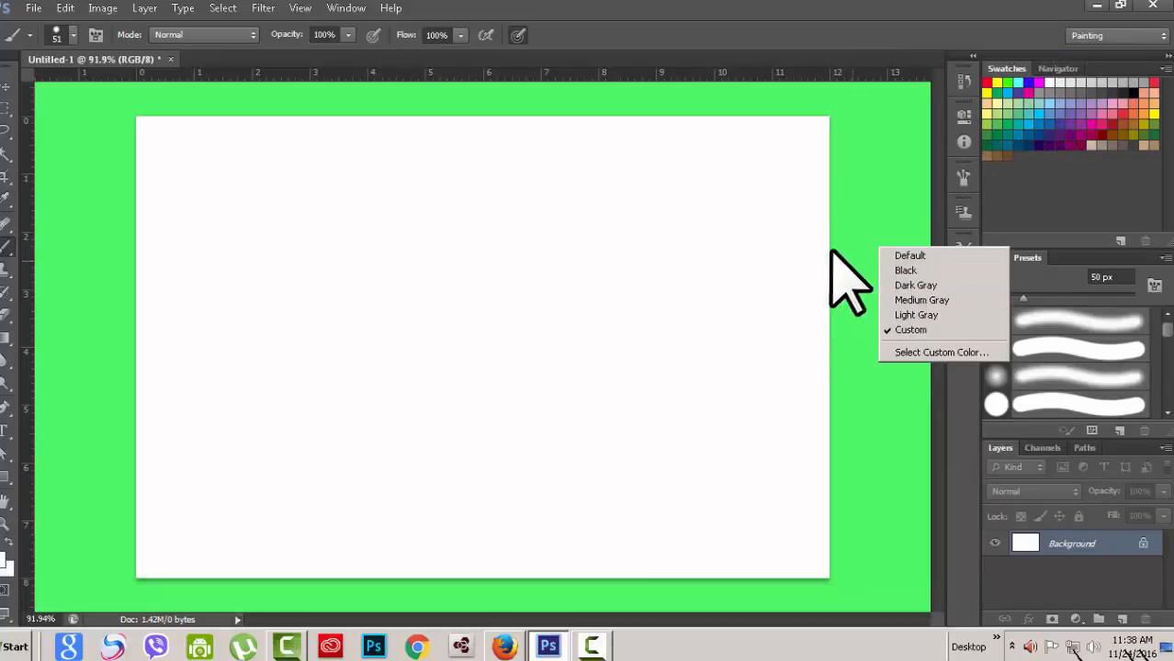
left_click(910, 257)
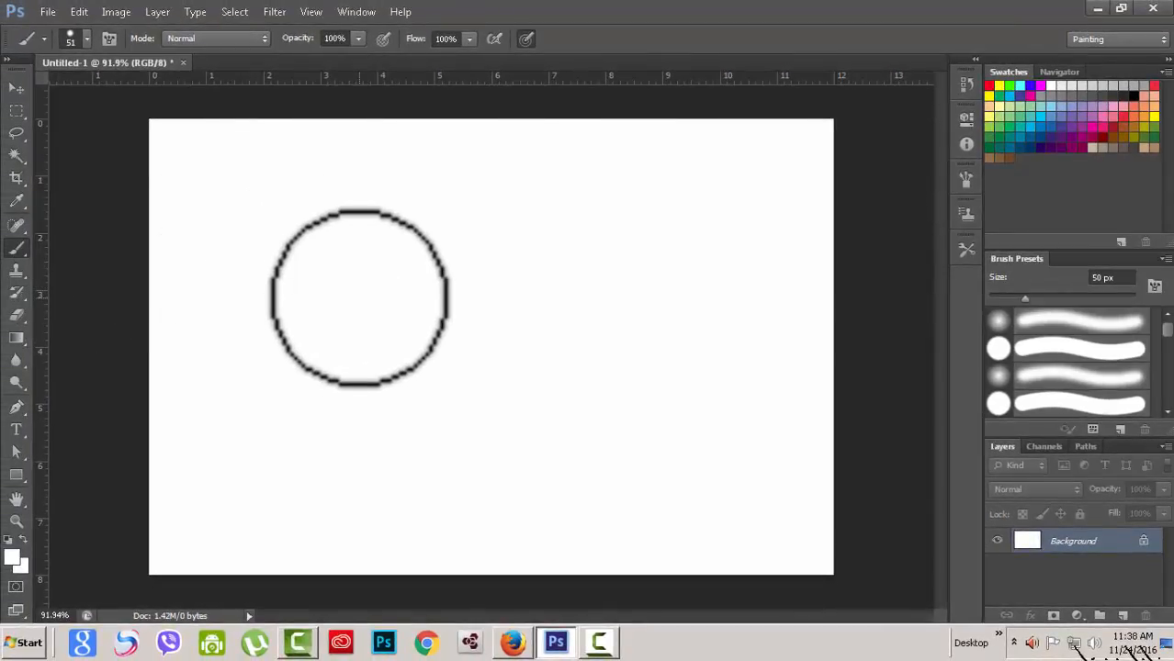
left_click(1122, 613)
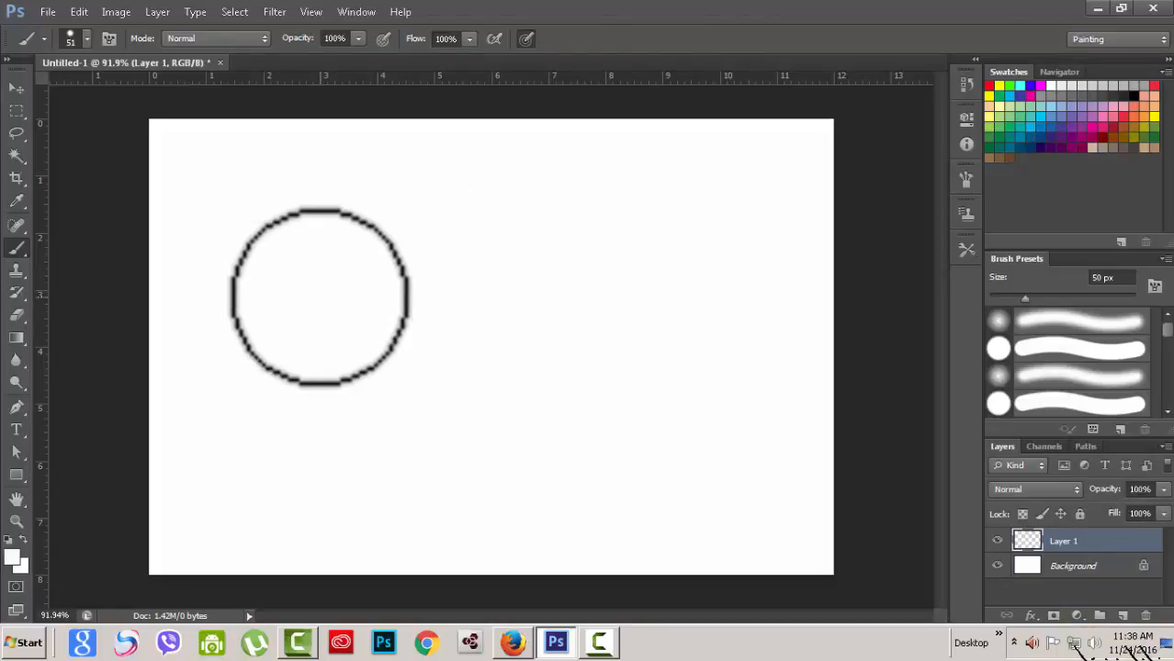
Toggle the Brush tool's pointer between the precise crosshair and the round brush outline
key("Caps_Lock")
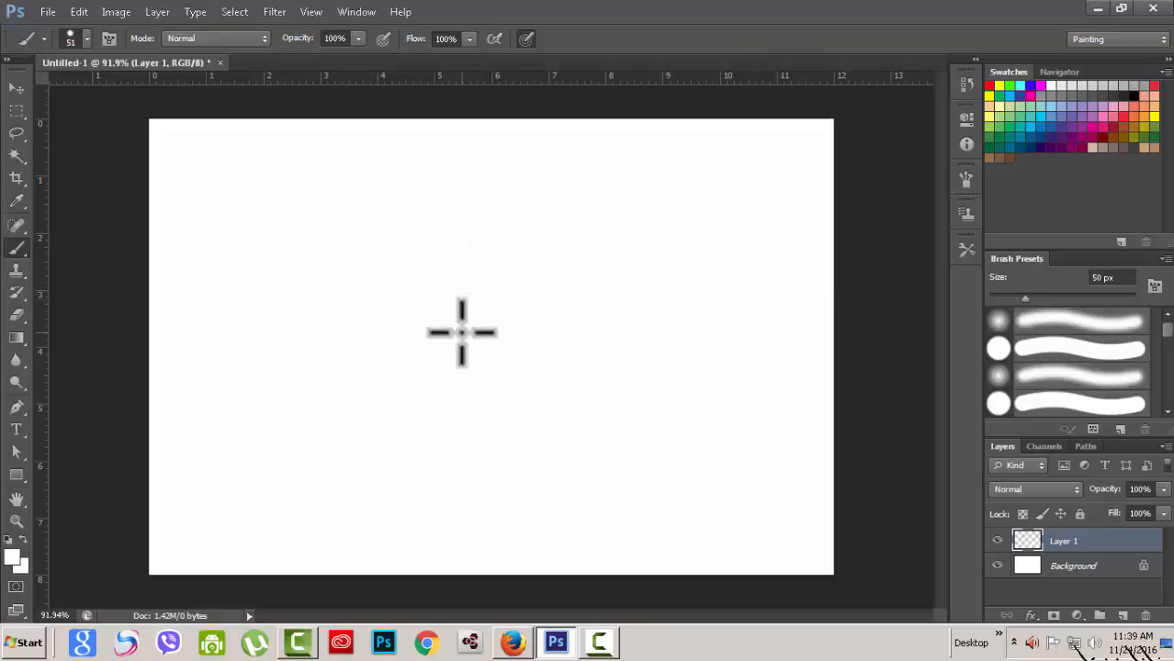
key("Caps_Lock")
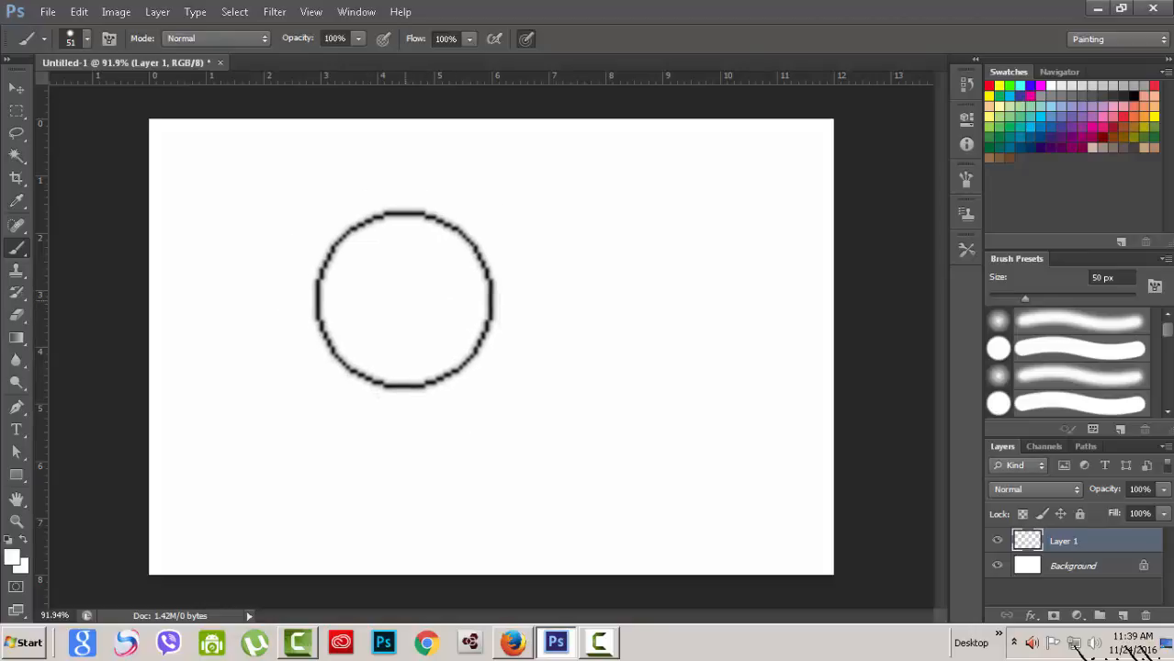
key("Caps_Lock")
key("Caps_Lock")
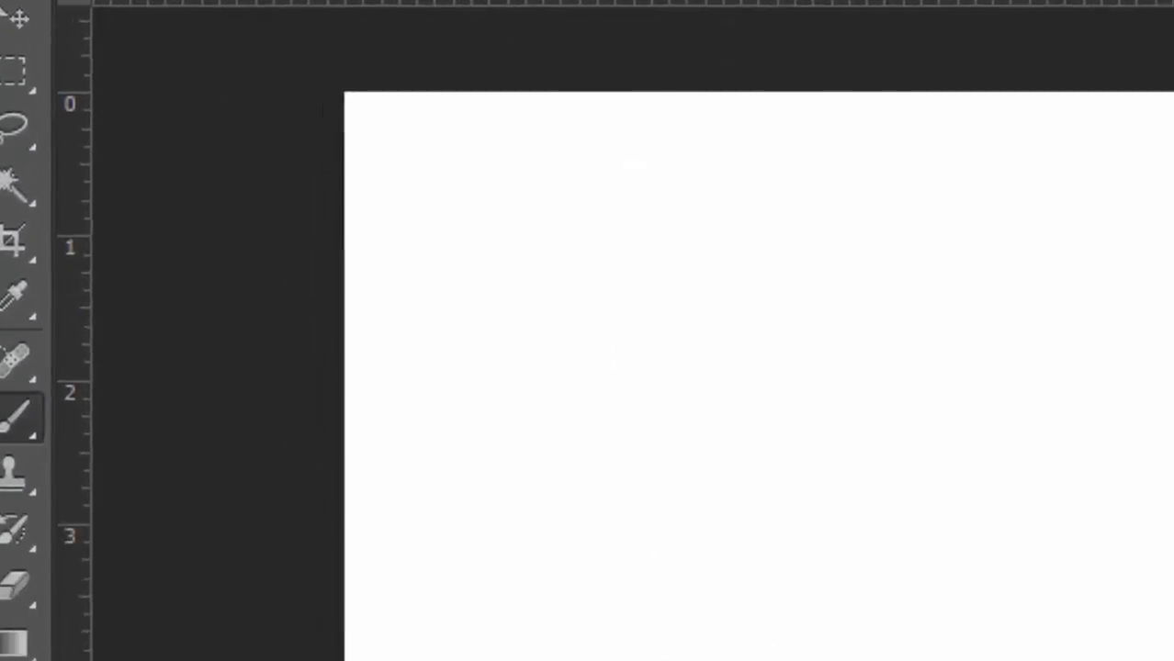
Enable Show Crosshair in Brush Tip for the painting cursors in the Cursors preferences, with Show Only Crosshair While Painting off
left_click(79, 11)
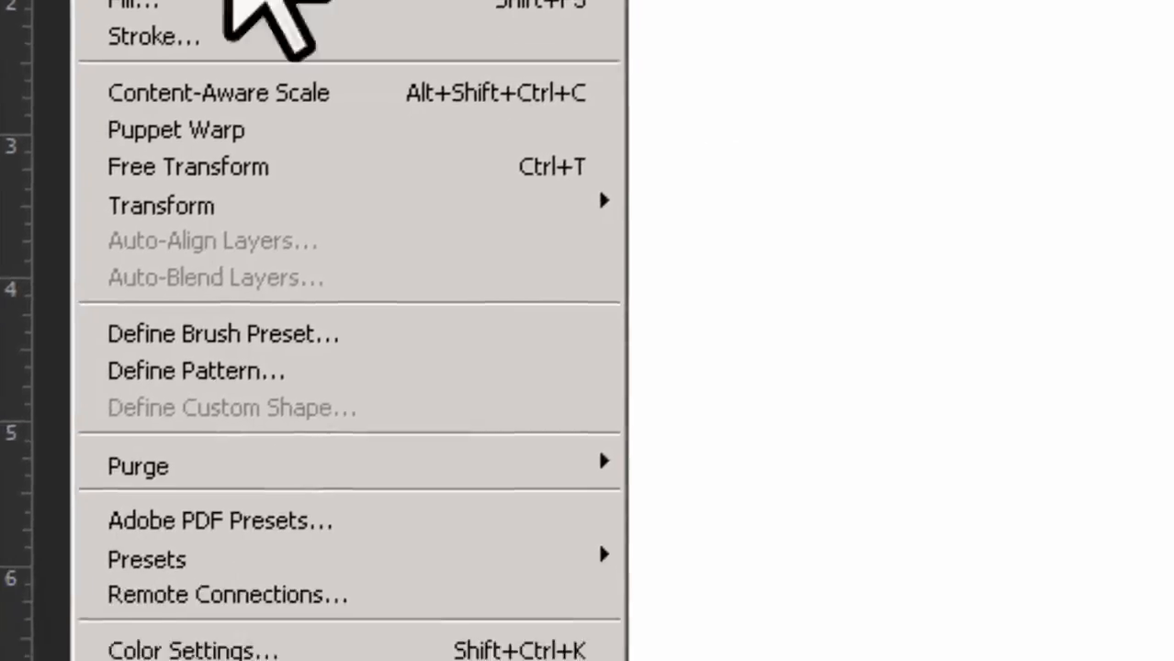
mouse_move(220, 606)
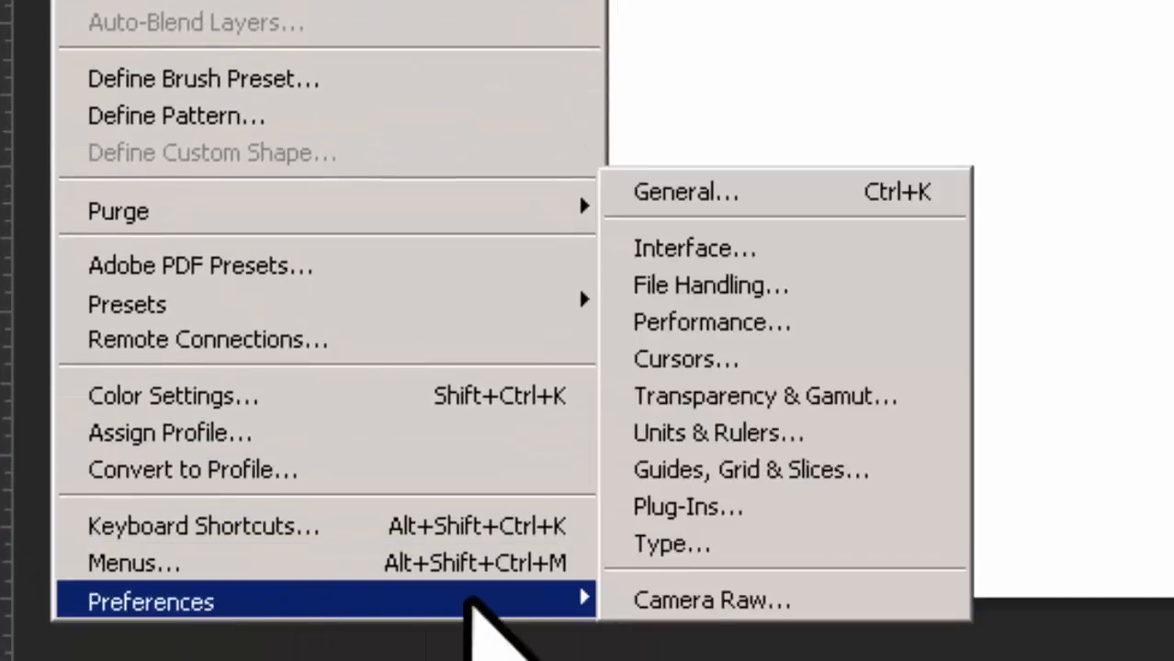
left_click(721, 359)
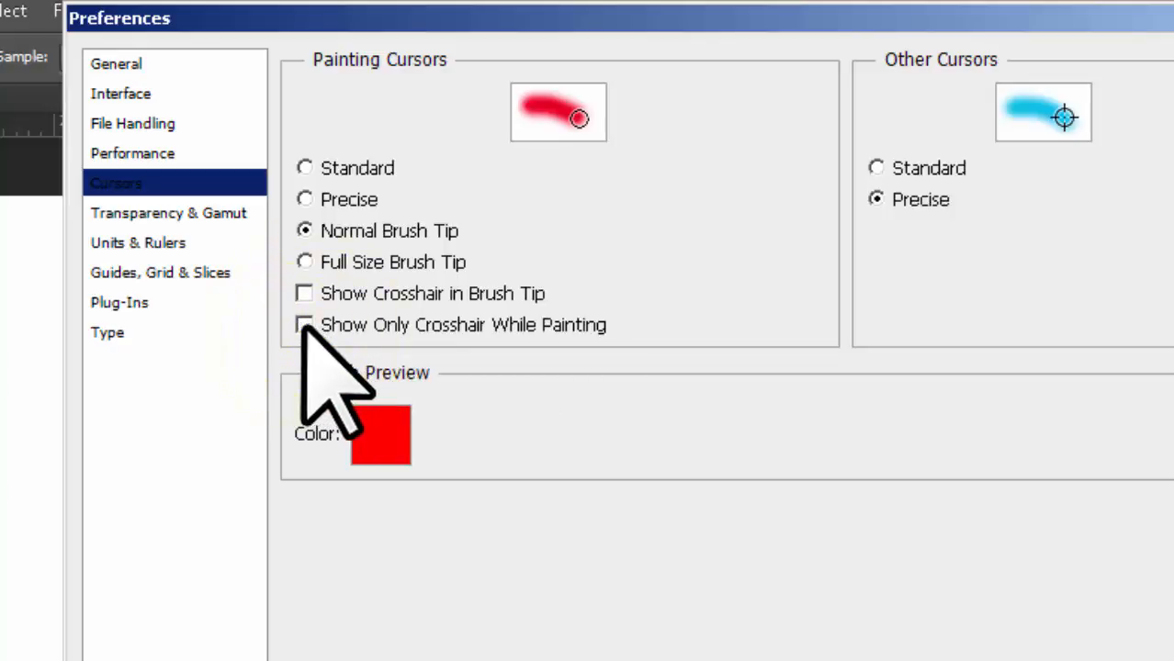
left_click(304, 324)
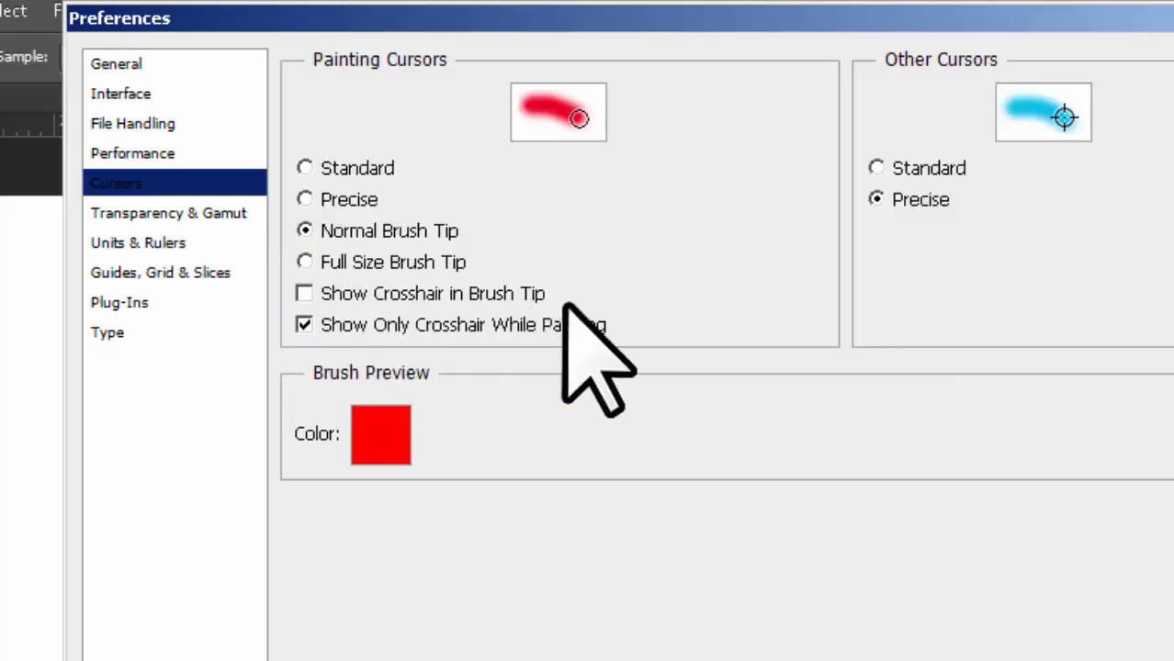
left_click(303, 293)
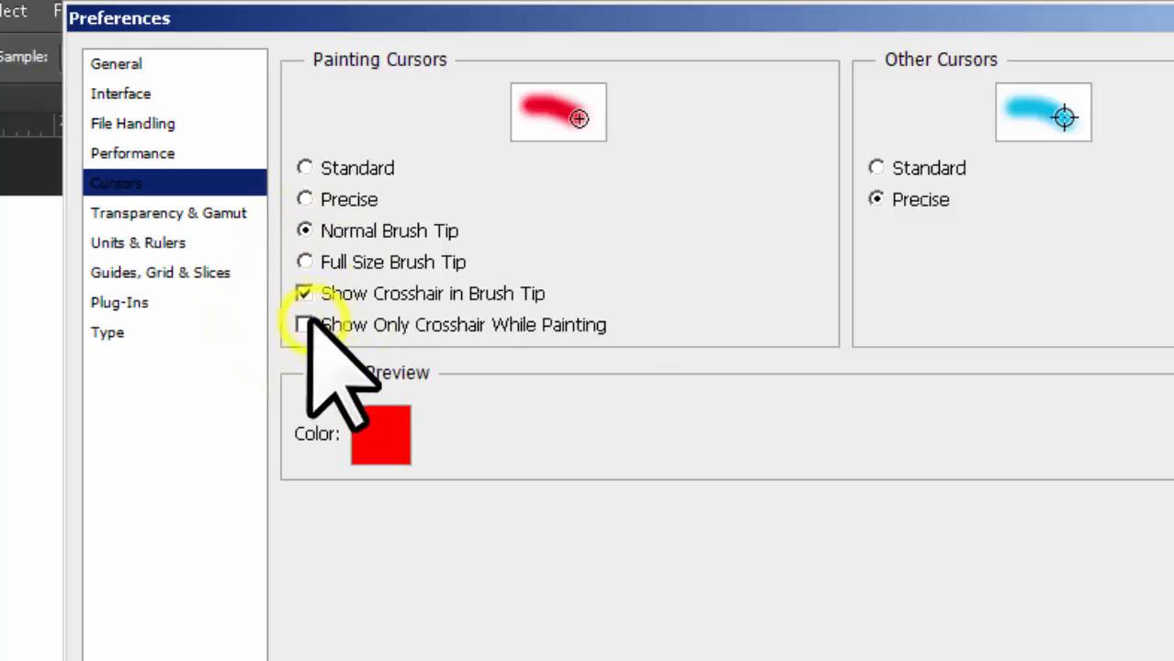
left_click(1171, 65)
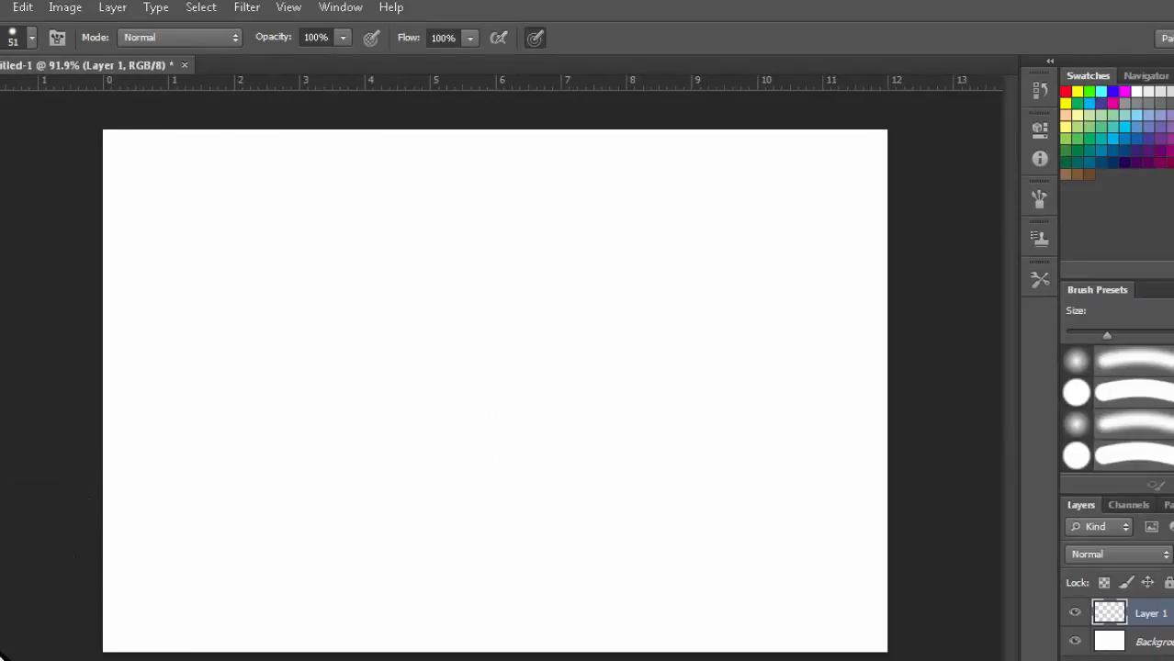
Set the foreground color to cyan 0ae0ed and paint a horizontal stroke across the upper part of the canvas on Layer 1
left_click(3, 643)
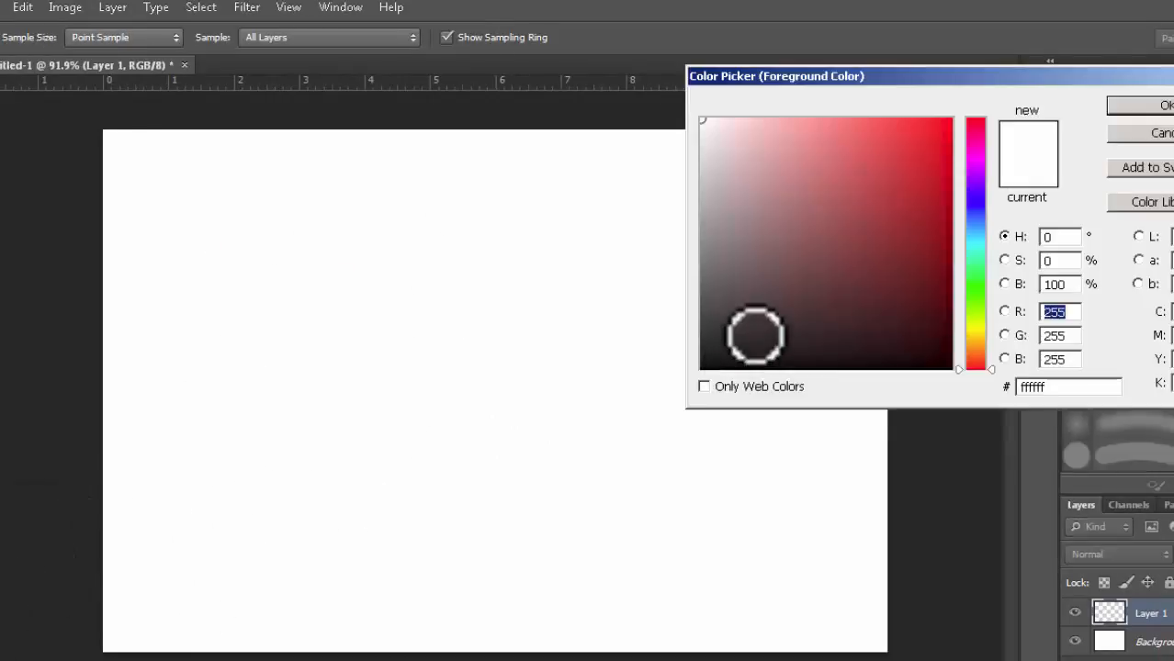
left_click(976, 241)
left_click(940, 135)
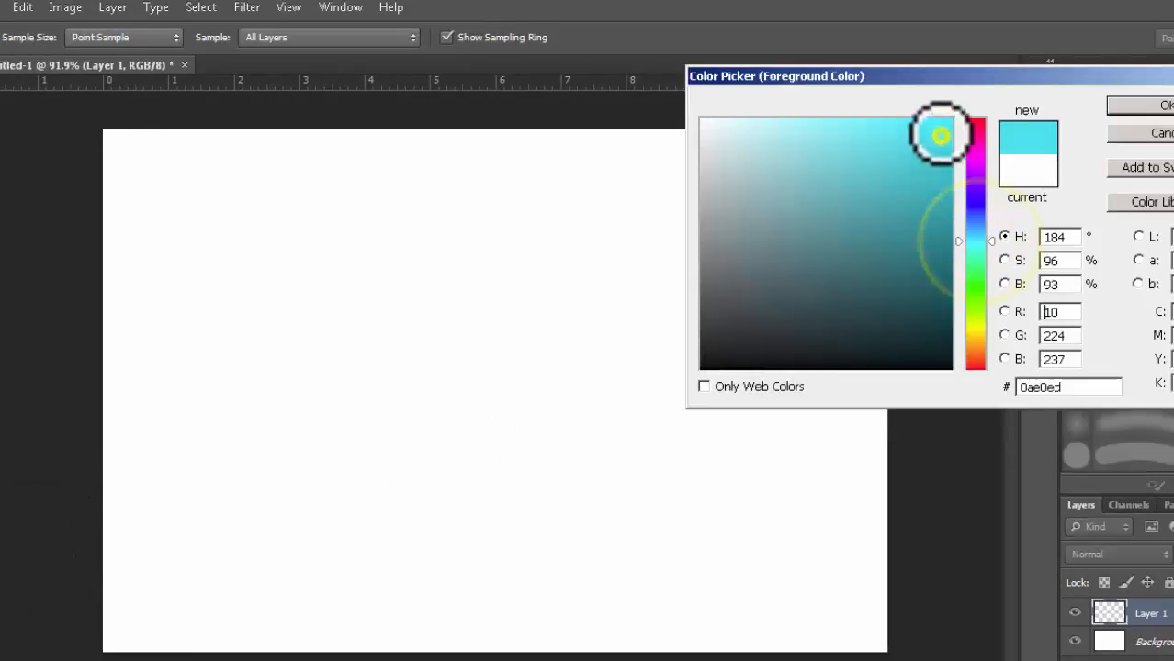
left_click(1141, 107)
left_click_drag(280, 255, 590, 264)
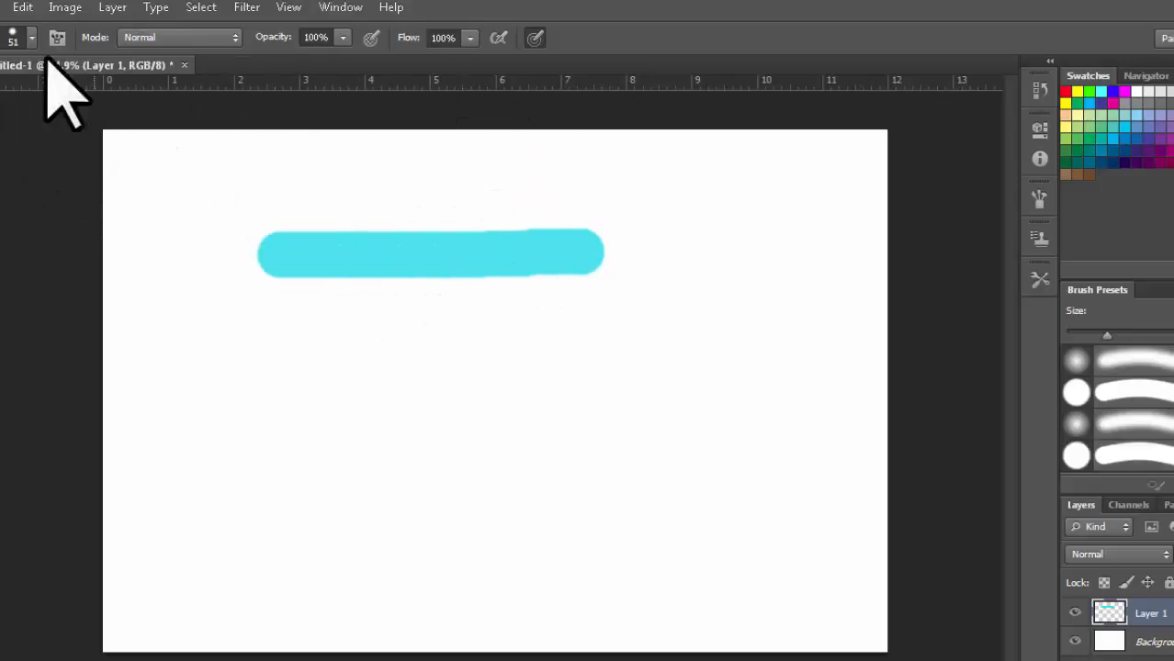
Turn off Show Crosshair in Brush Tip and set the painting cursor to Full Size Brush Tip in the Cursors preferences
left_click(20, 8)
mouse_move(70, 654)
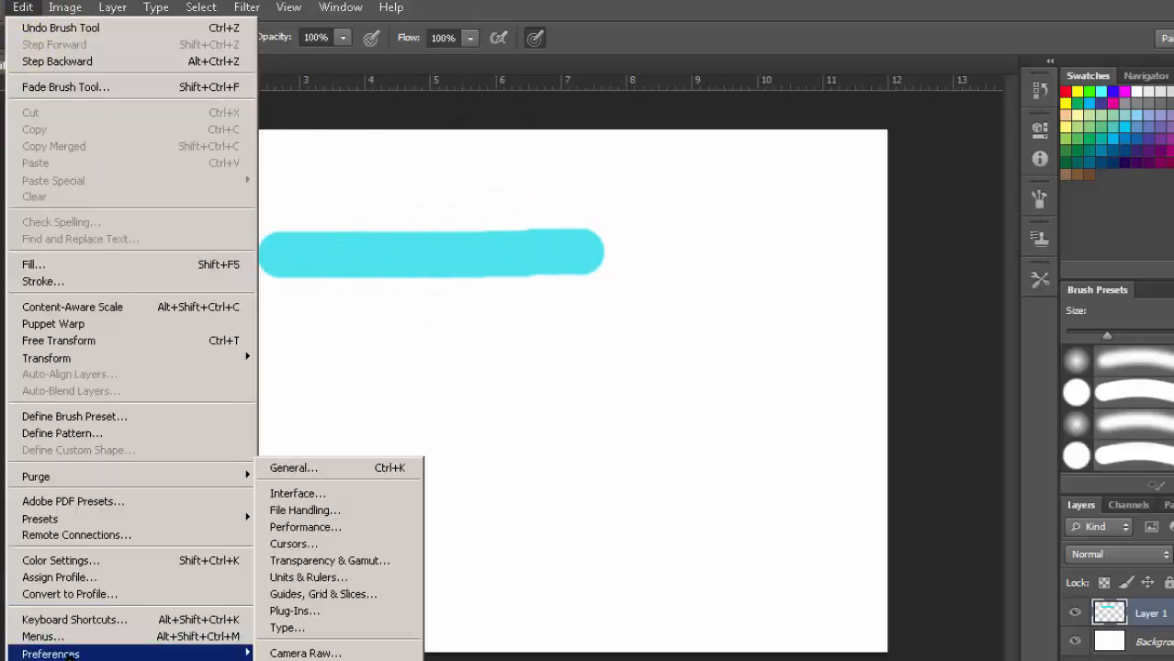
left_click(310, 543)
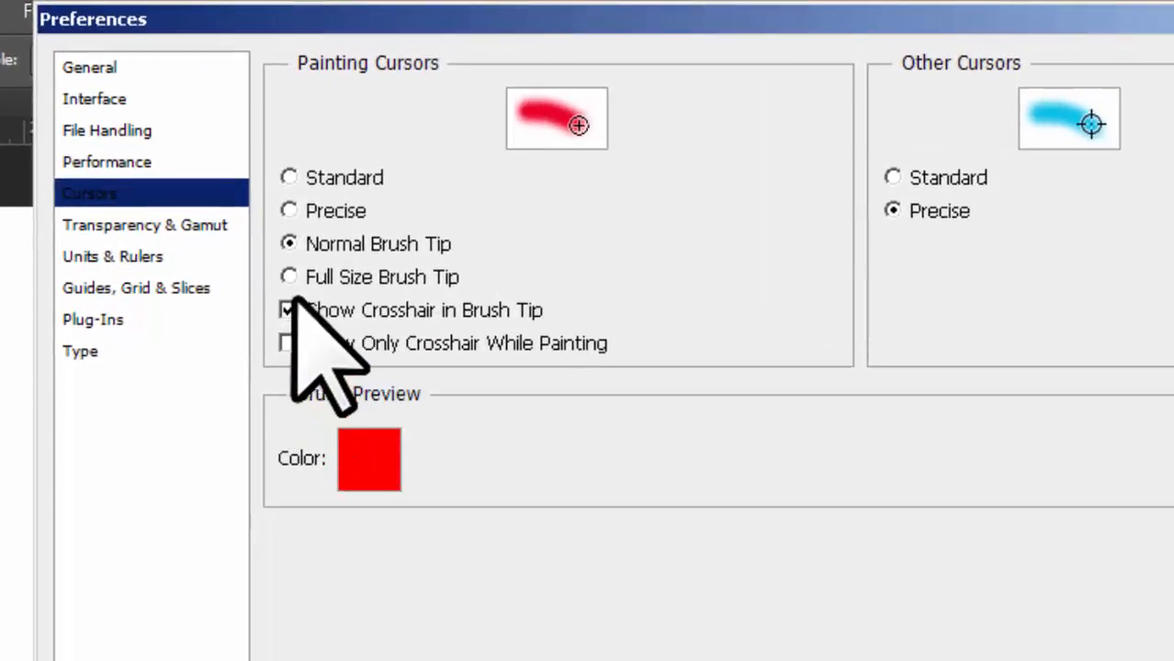
left_click(287, 309)
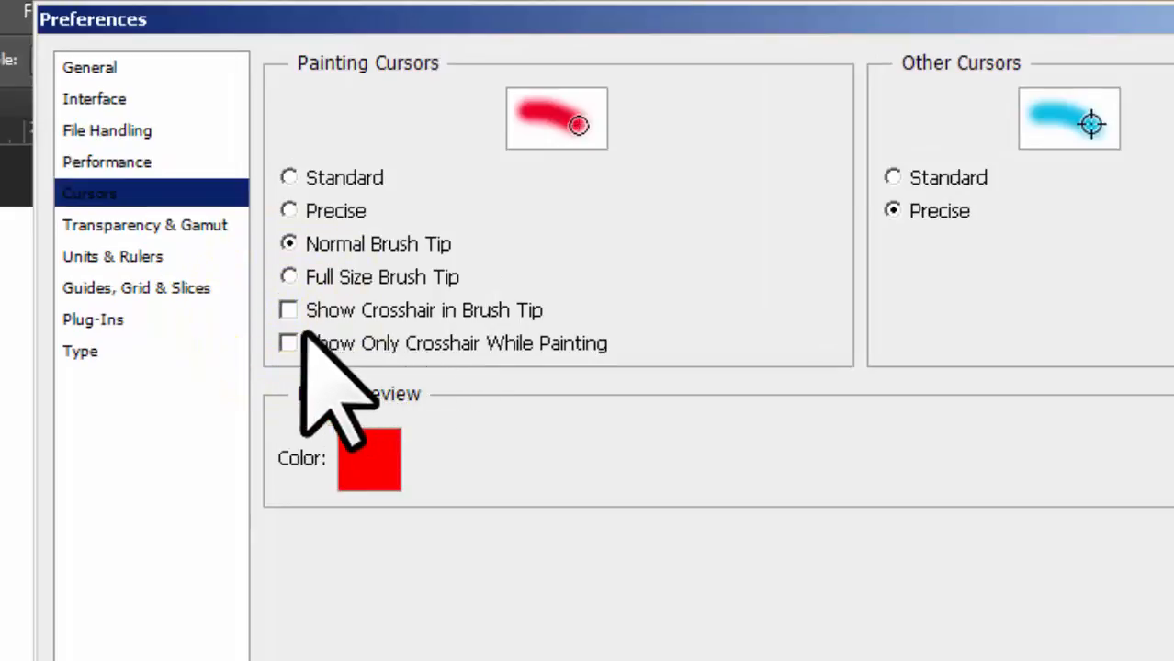
left_click(284, 337)
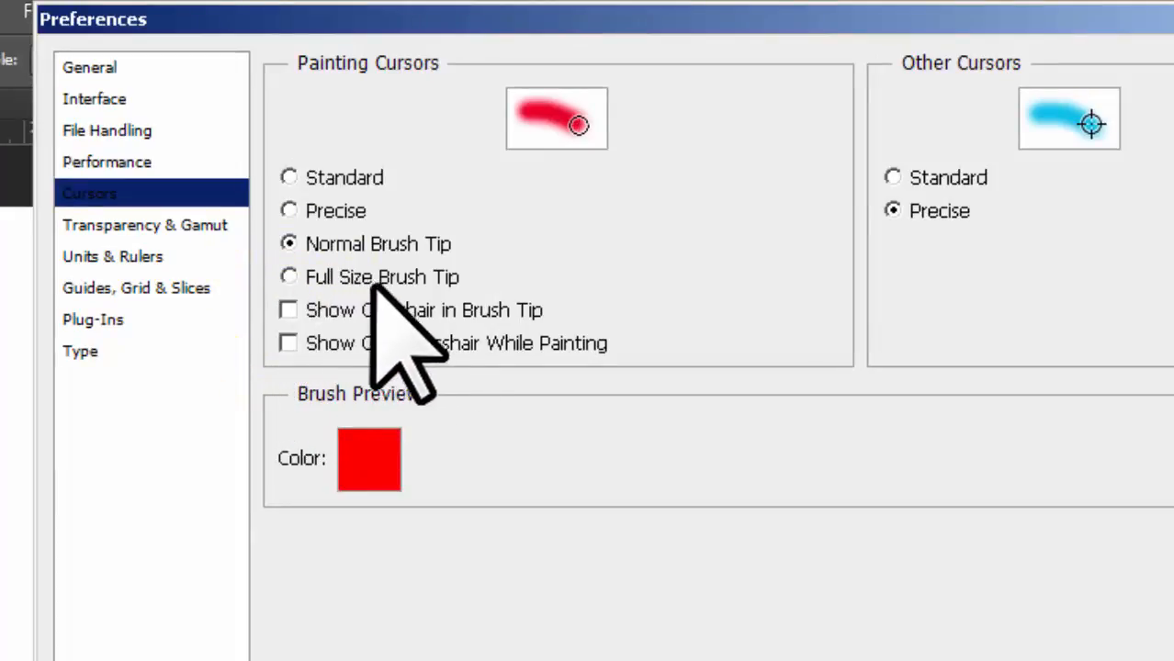
left_click(289, 276)
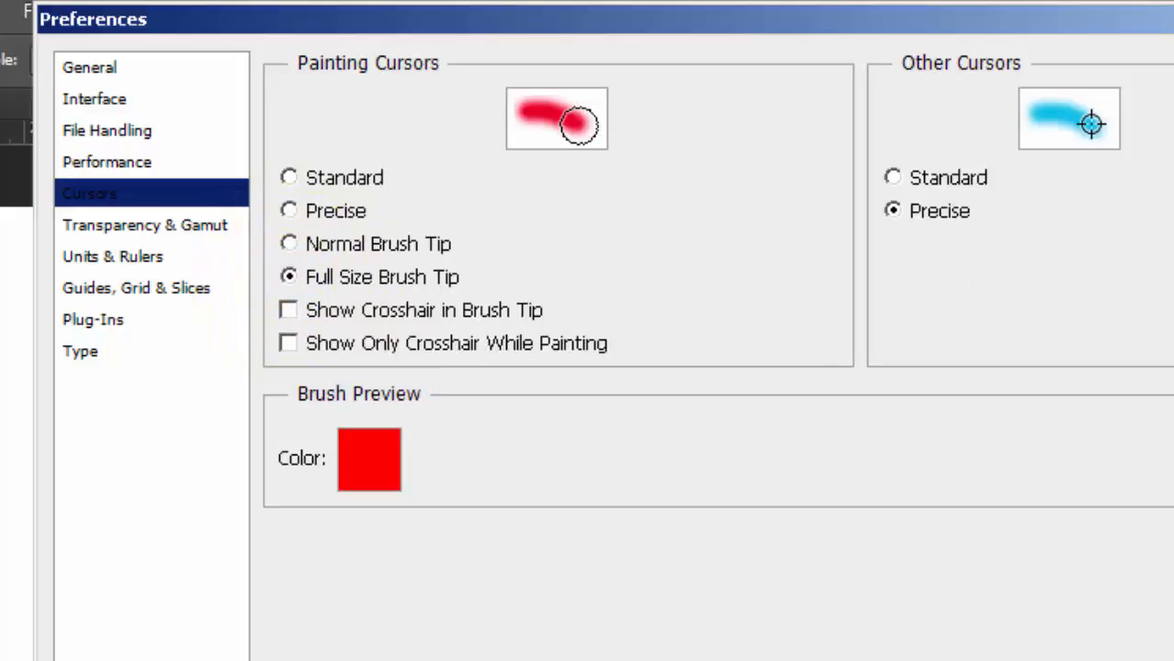
key("Return")
Paint a second, shorter horizontal cyan stroke just below the first one
left_click(120, 577)
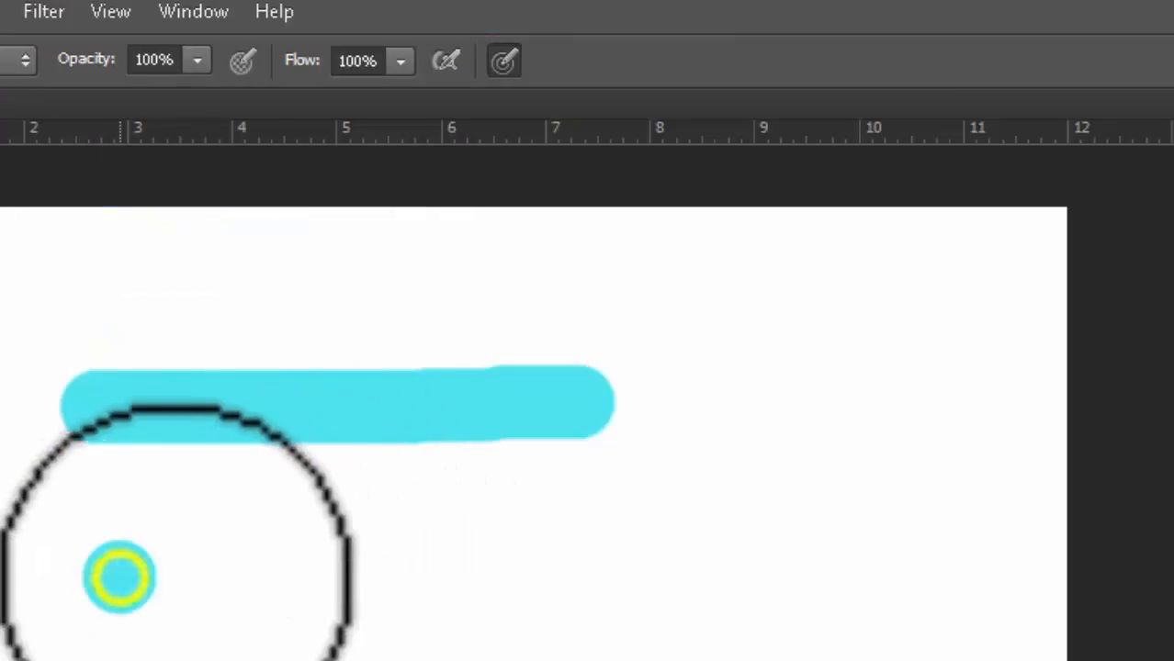
left_click_drag(175, 574, 519, 562)
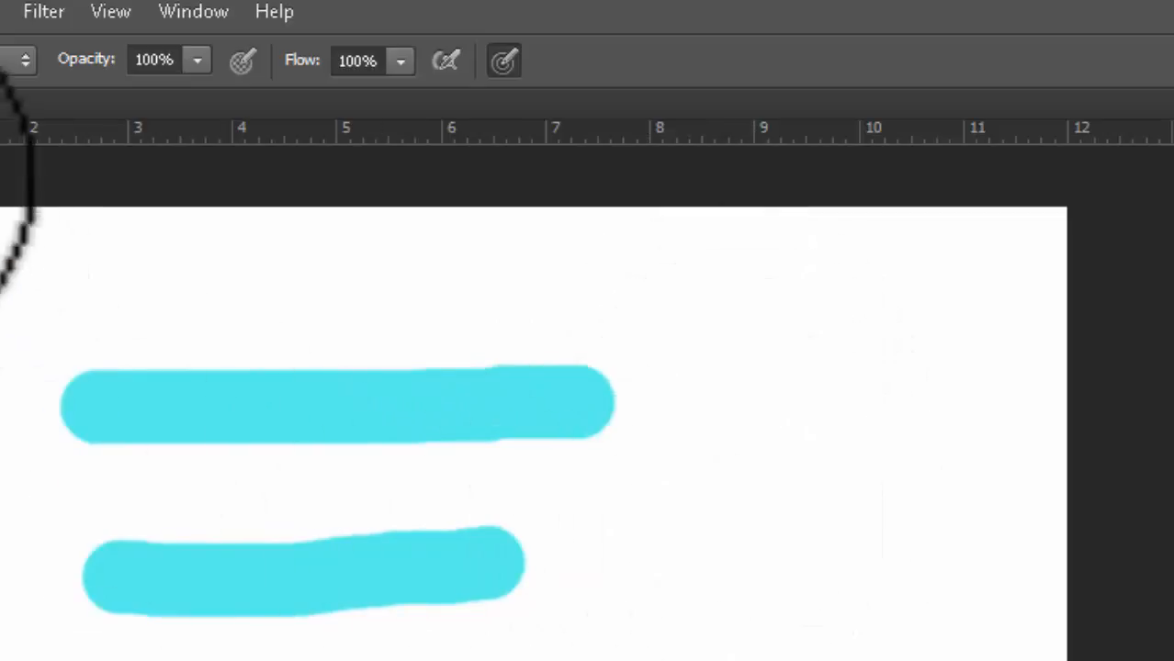
left_click(4, 15)
mouse_move(152, 612)
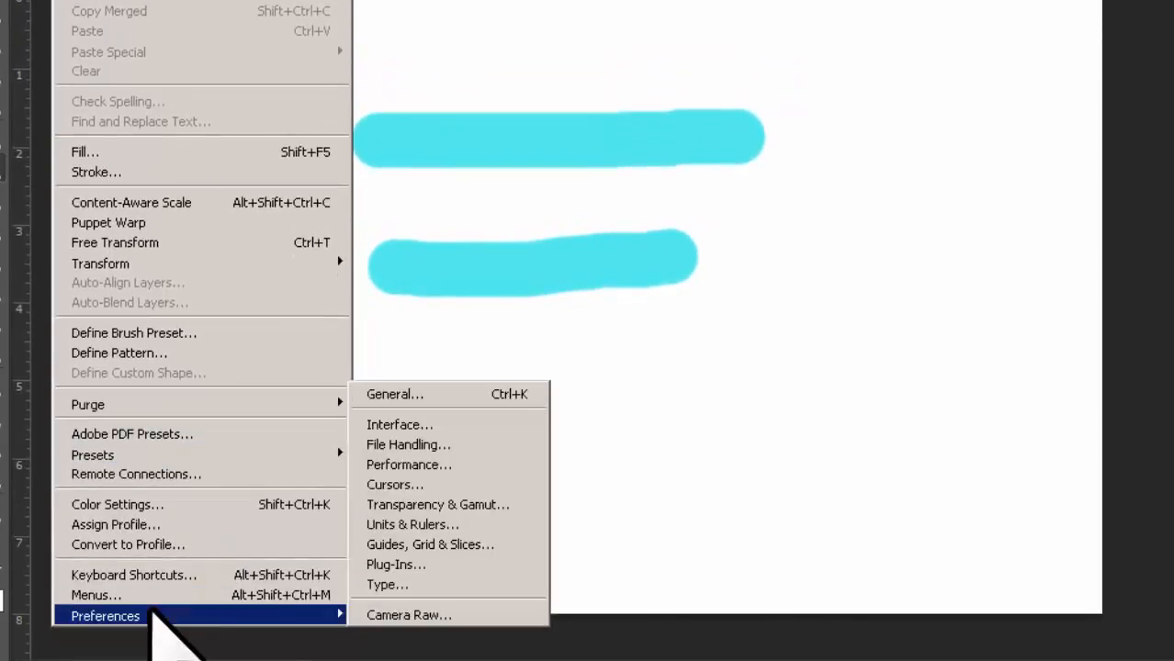
left_click(815, 424)
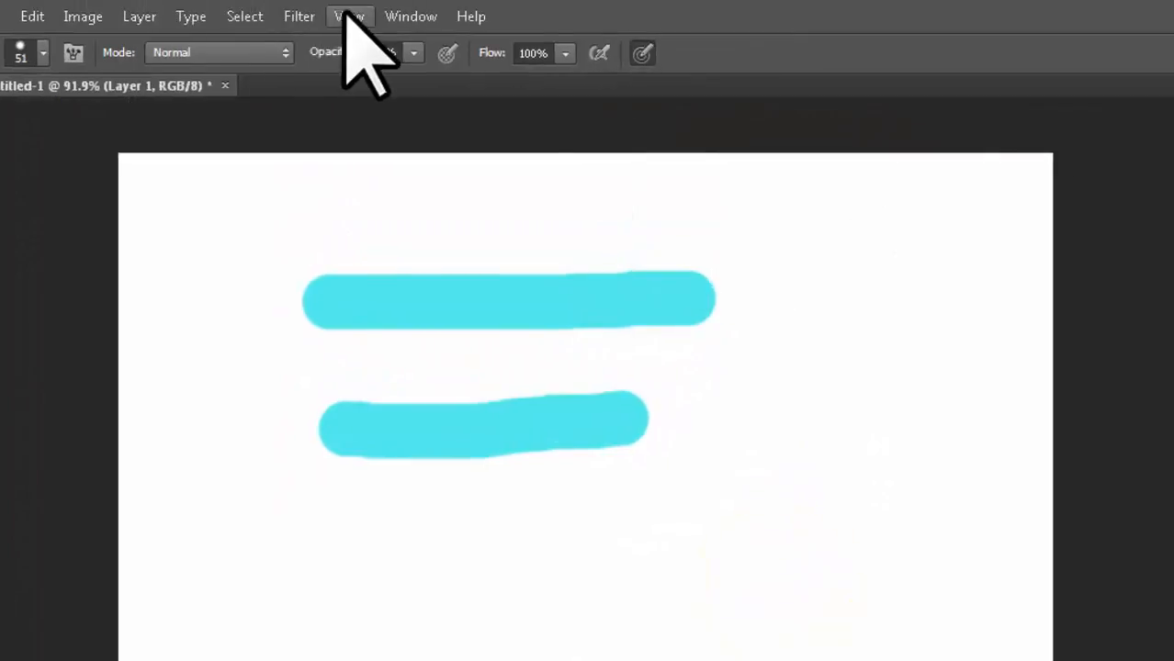
Show the rulers around the canvas
left_click(349, 17)
mouse_move(433, 334)
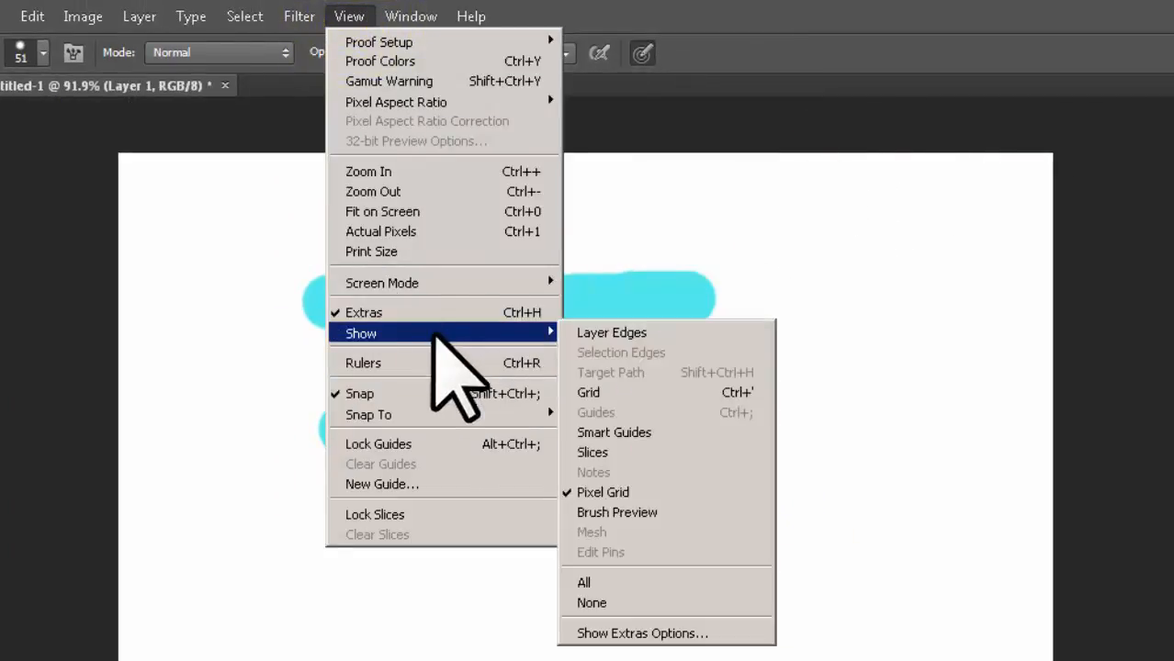
left_click(374, 363)
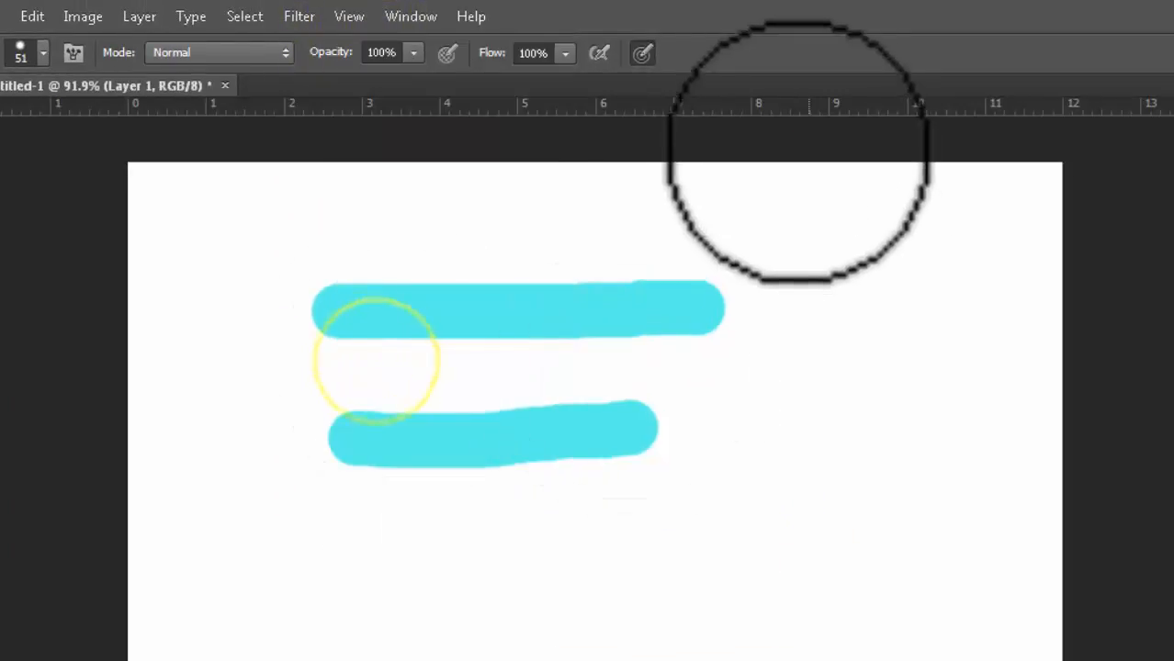
Enable Show Only Crosshair While Painting for the painting cursors in the Cursors preferences and apply the change
double_click(798, 101)
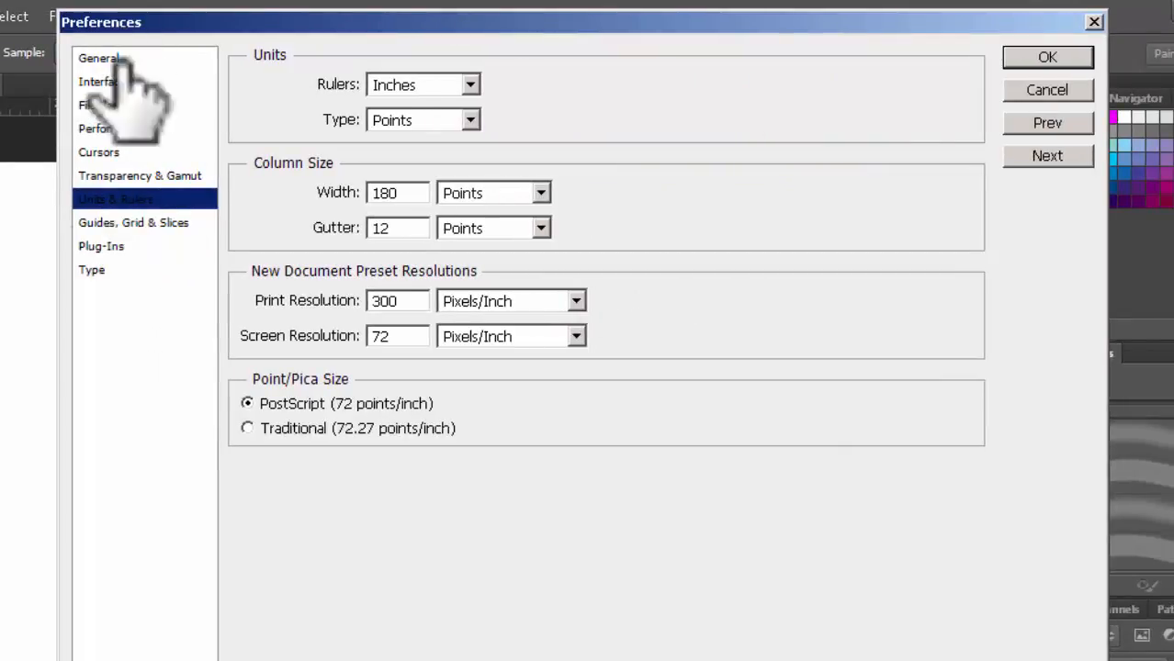
left_click(129, 175)
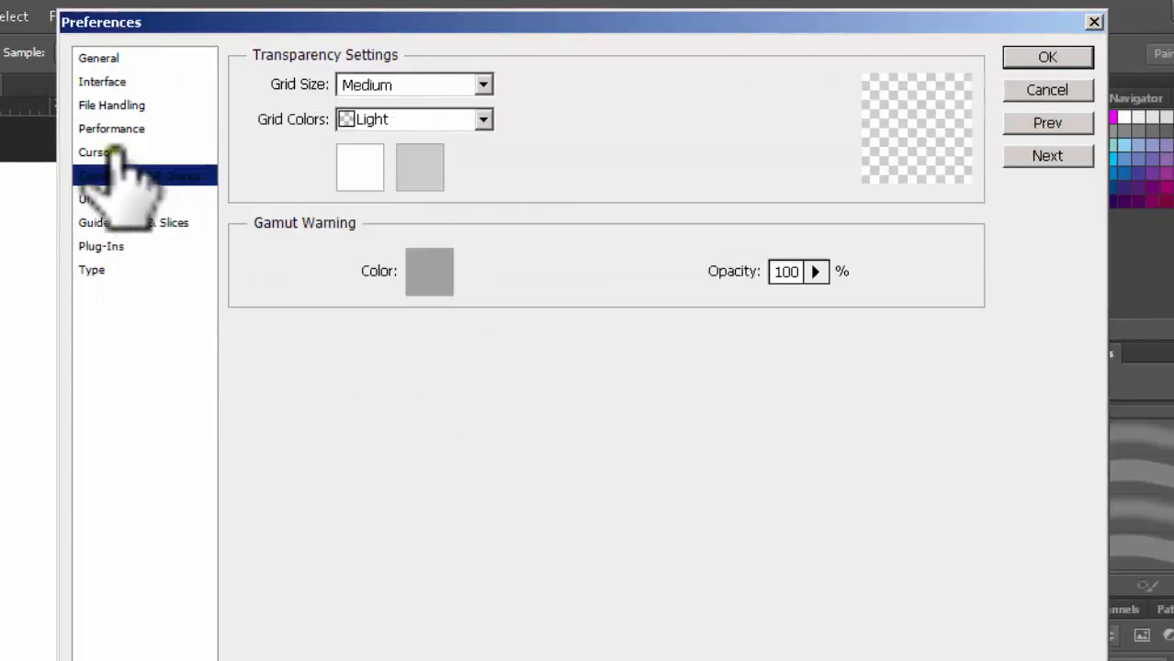
left_click(108, 153)
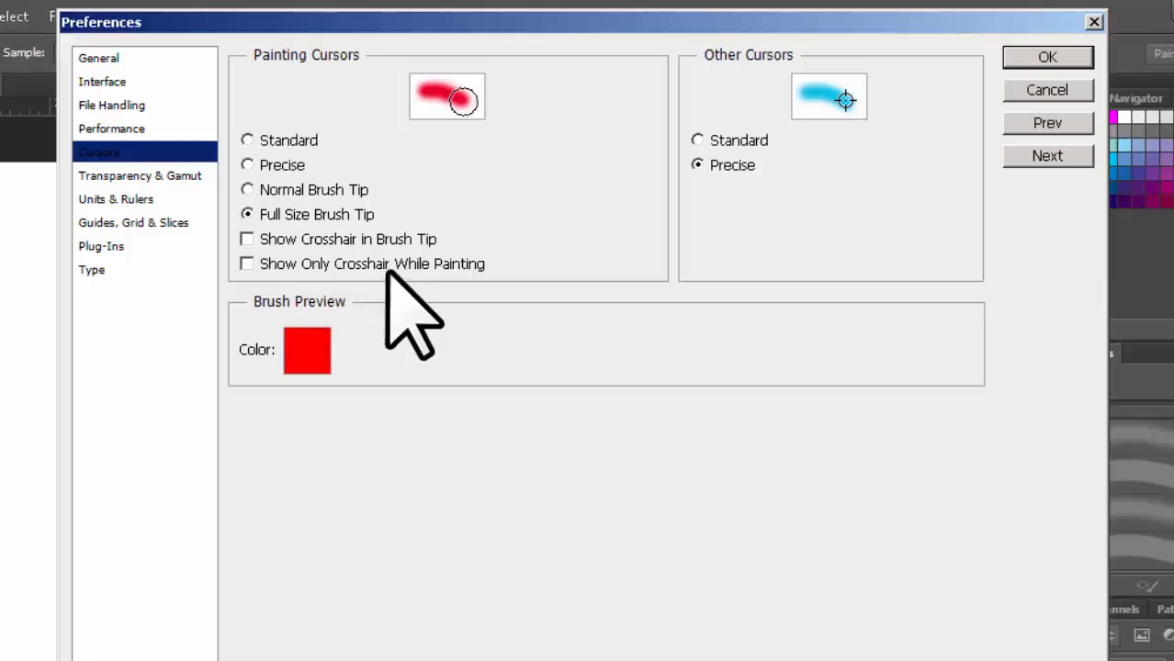
left_click(246, 263)
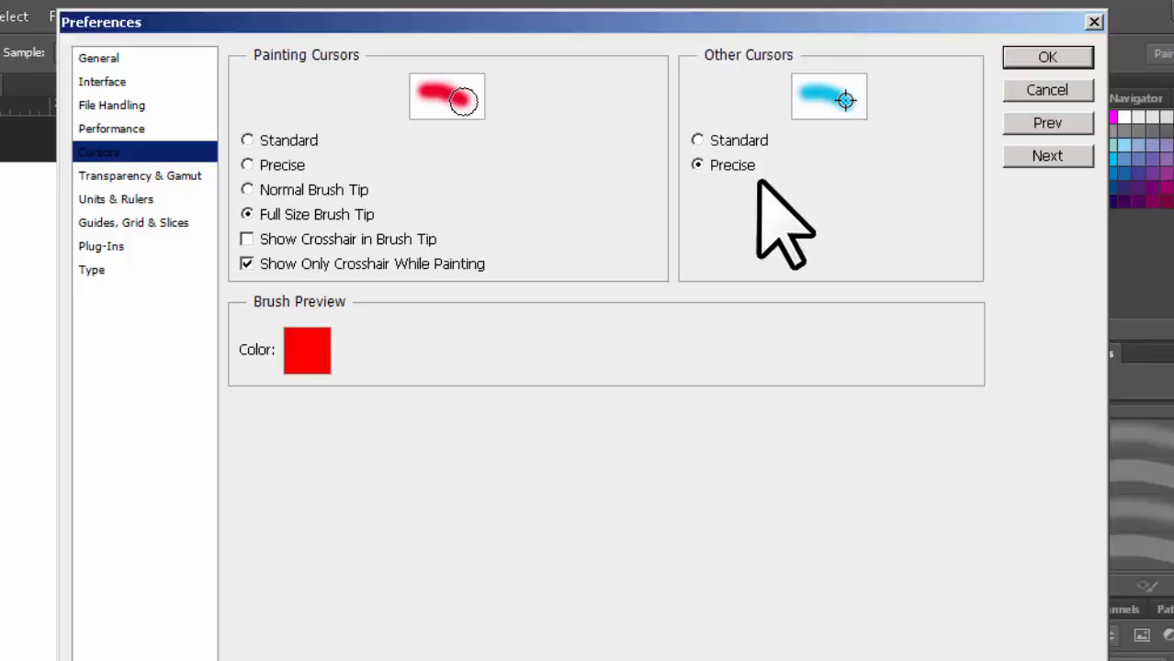
left_click(1035, 56)
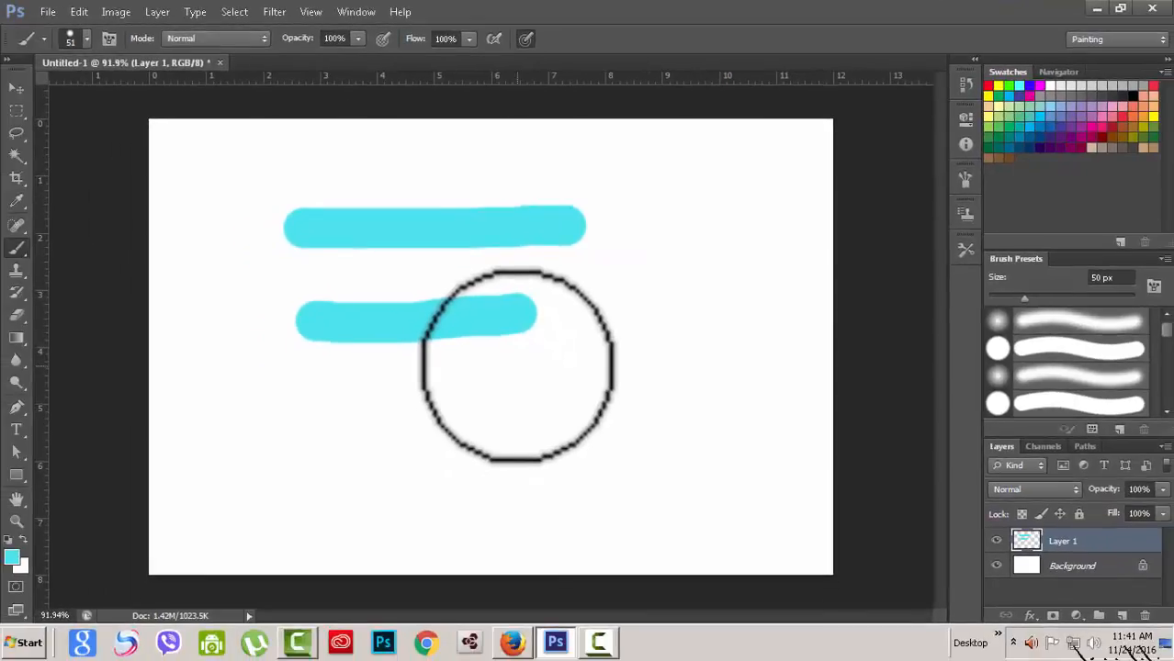
Delete Layer 1 with its cyan strokes and add a new empty layer above the Background
left_click(1143, 614)
left_click(549, 241)
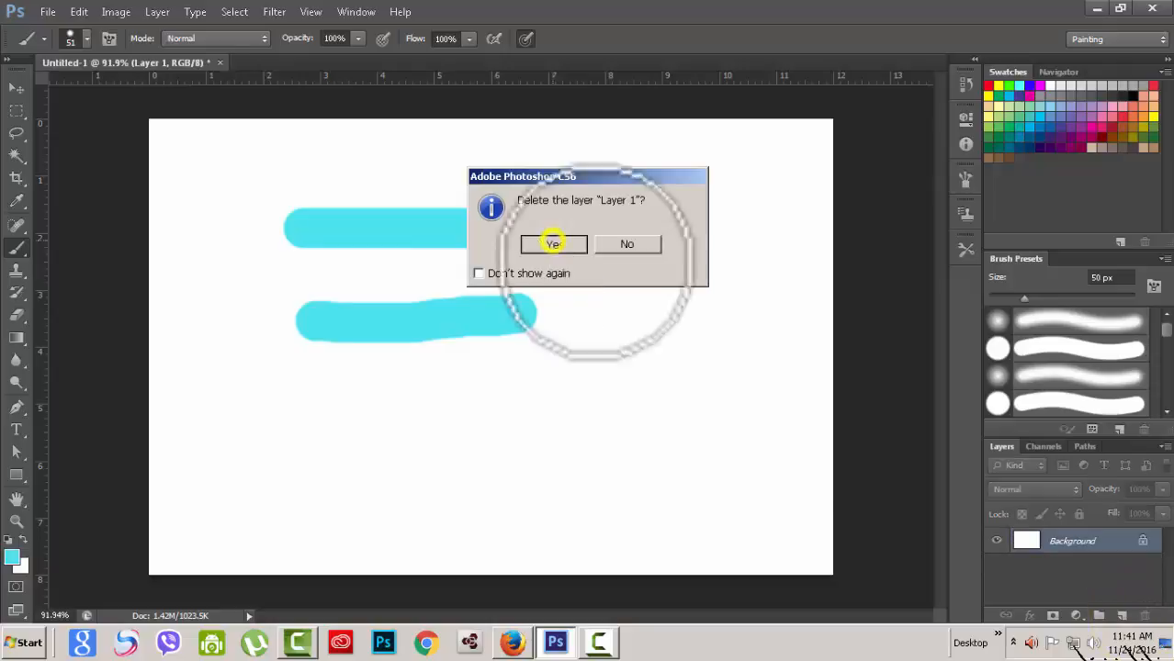
left_click(1123, 616)
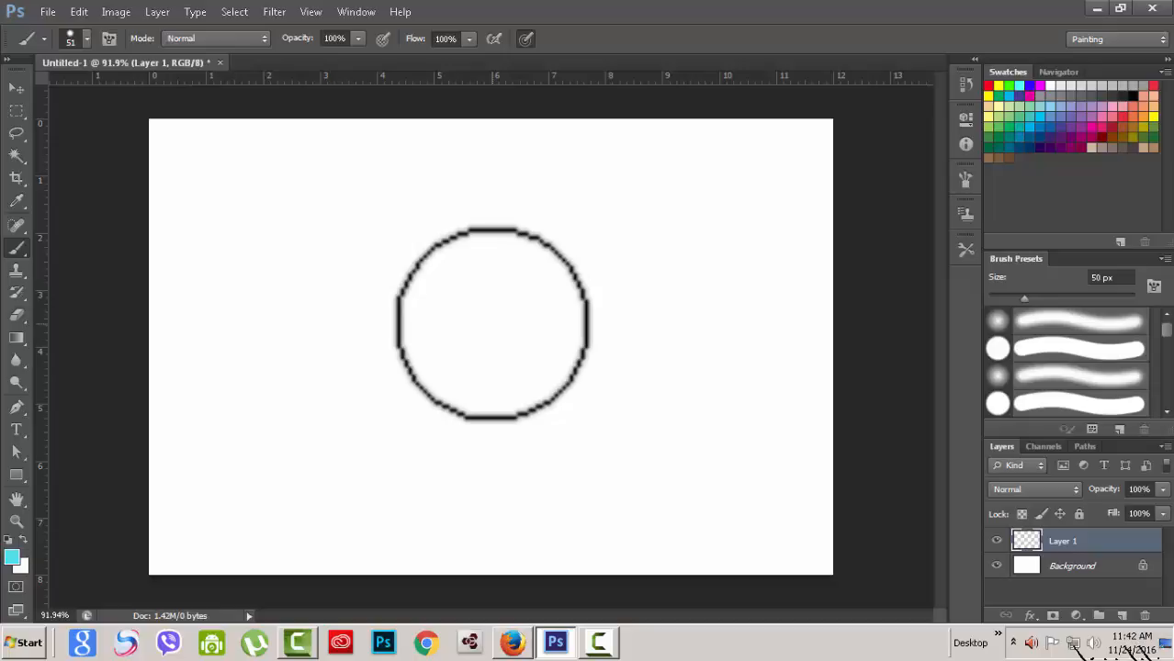
Switch the brush cursor to the precise crosshair and back, and view the Units & Rulers preferences
key("Caps_Lock")
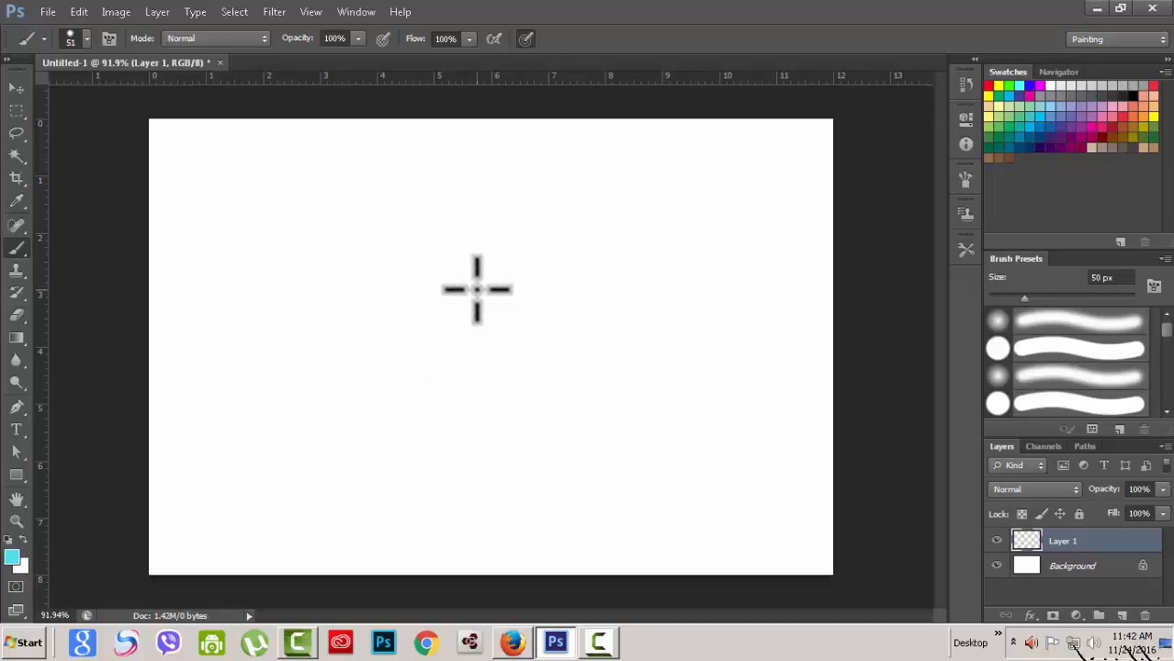
key("Caps_Lock")
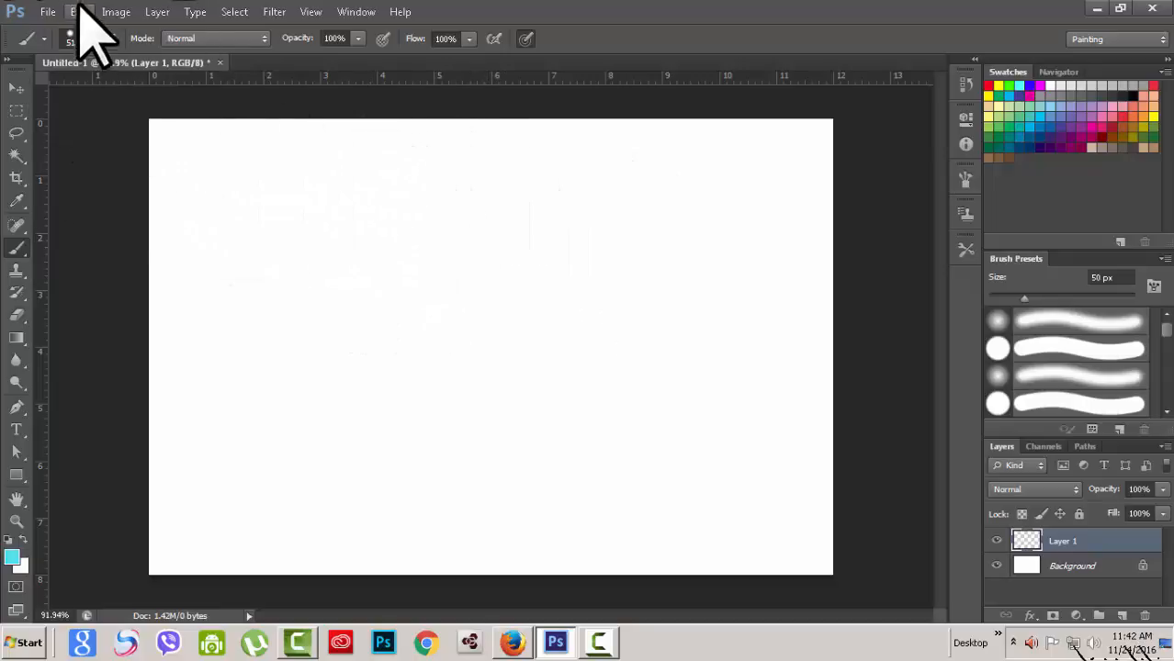
double_click(570, 77)
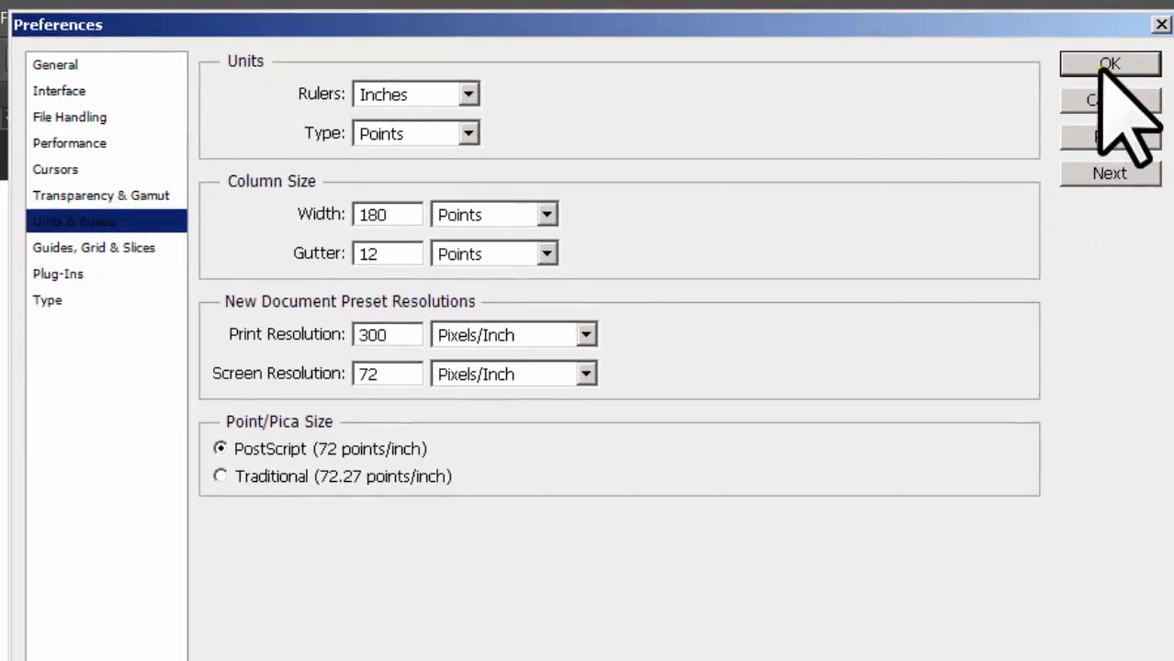
left_click(1105, 64)
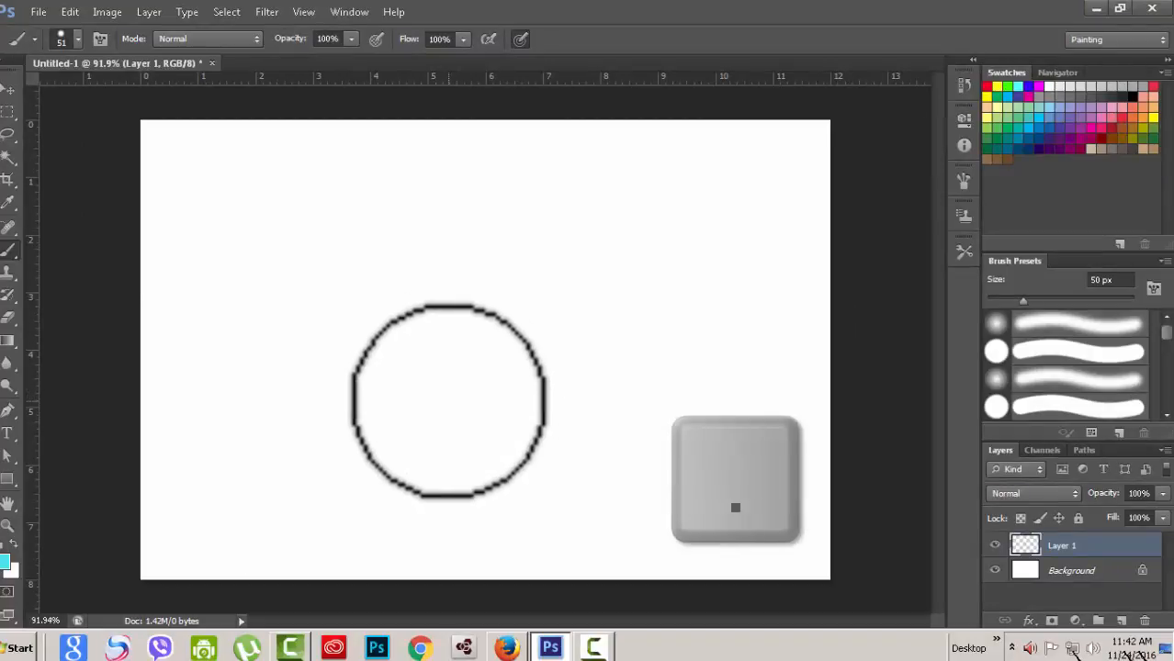
Cycle forward one at a time through the bristle brush presets to the soft round preset after them
key("period")
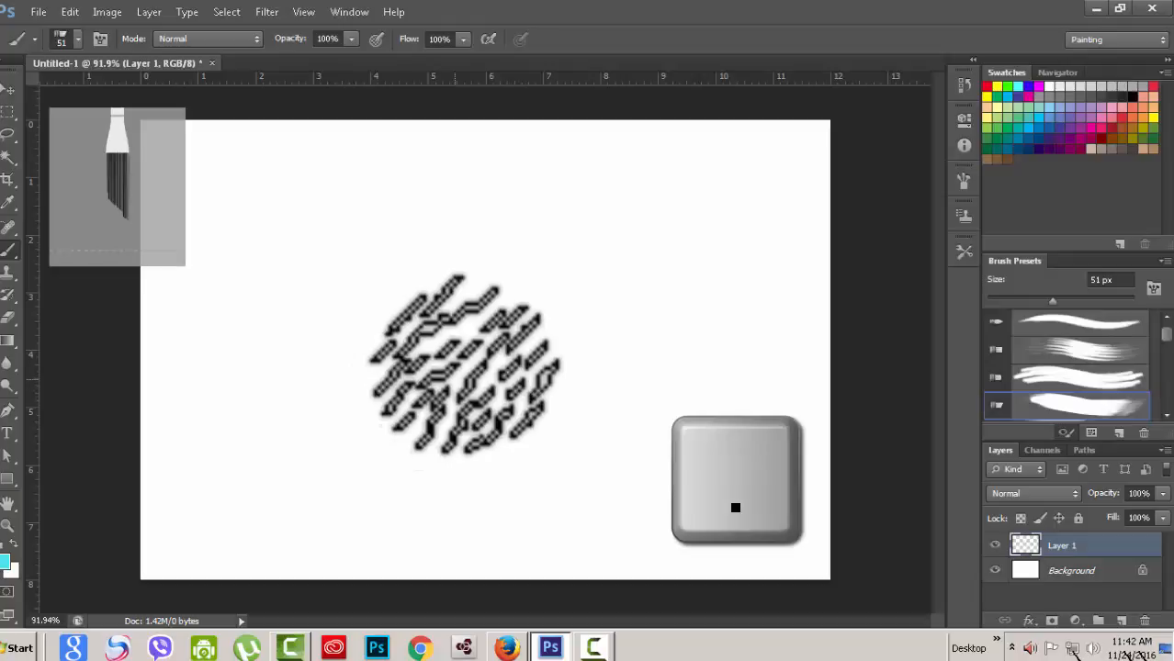
key("period")
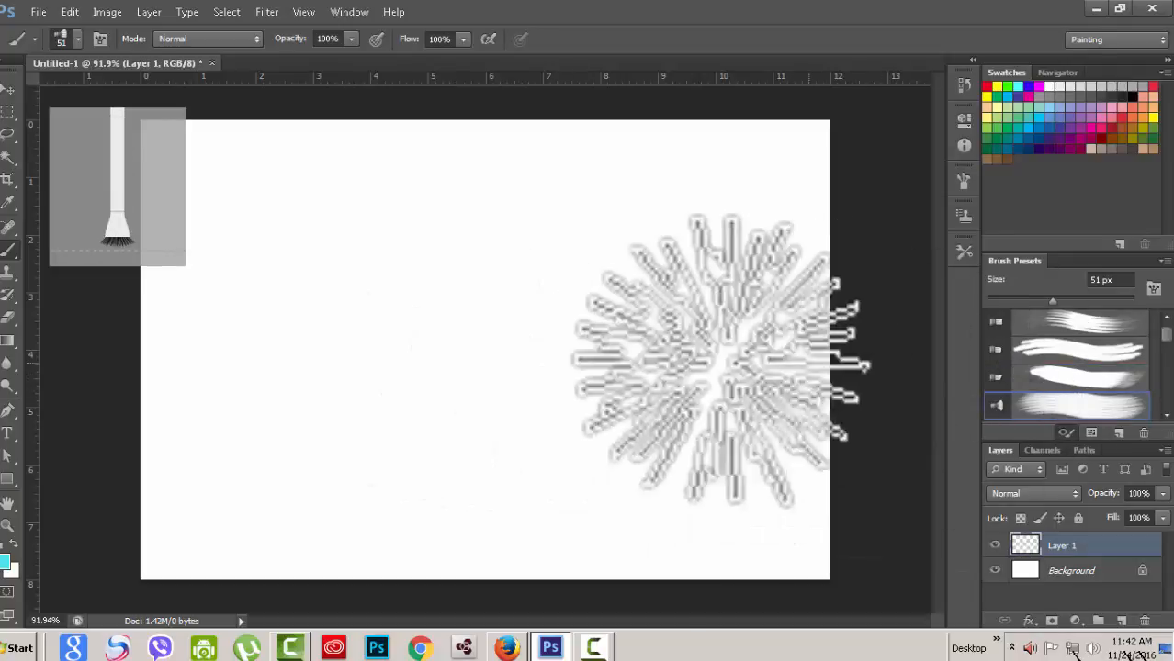
key("period")
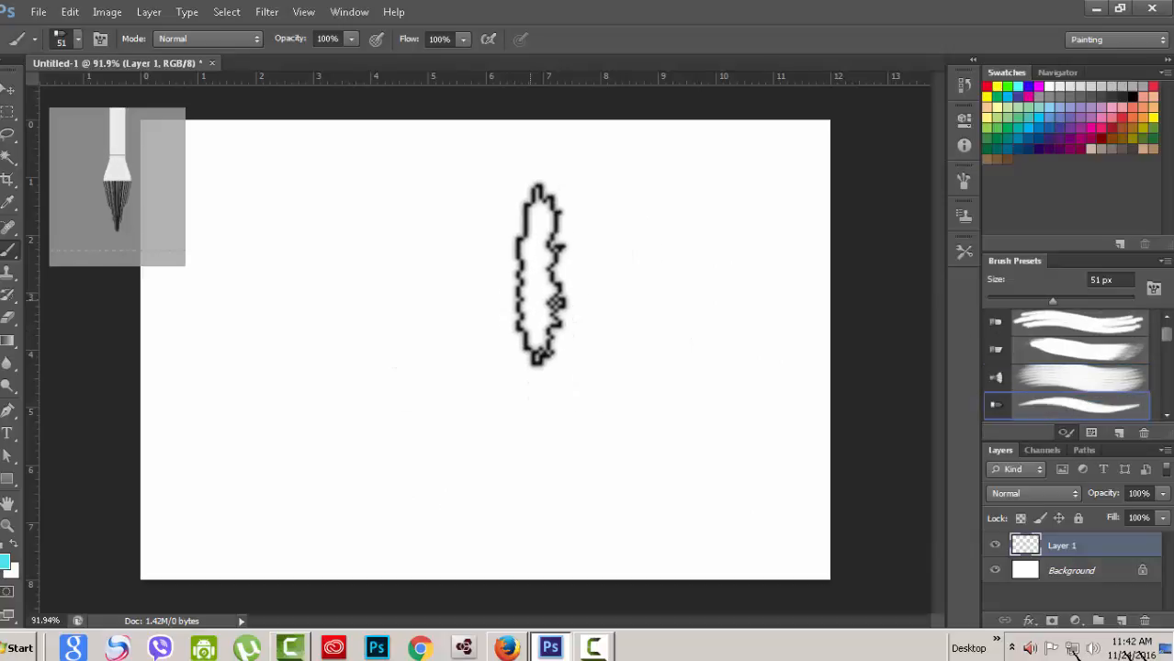
key("period")
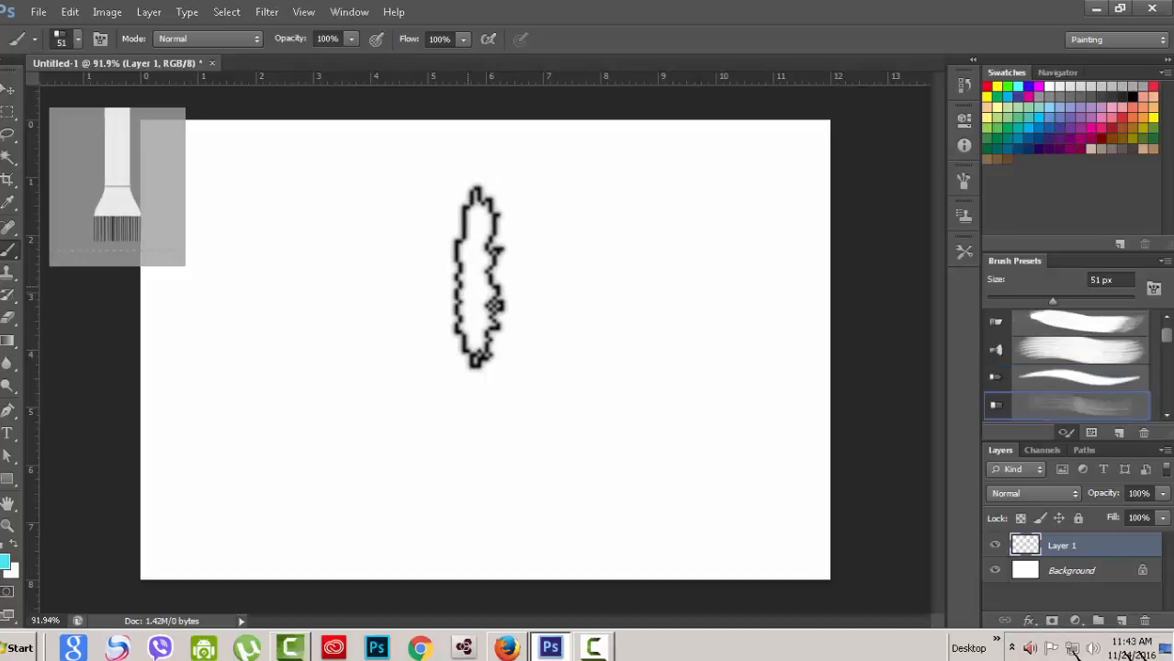
key("period")
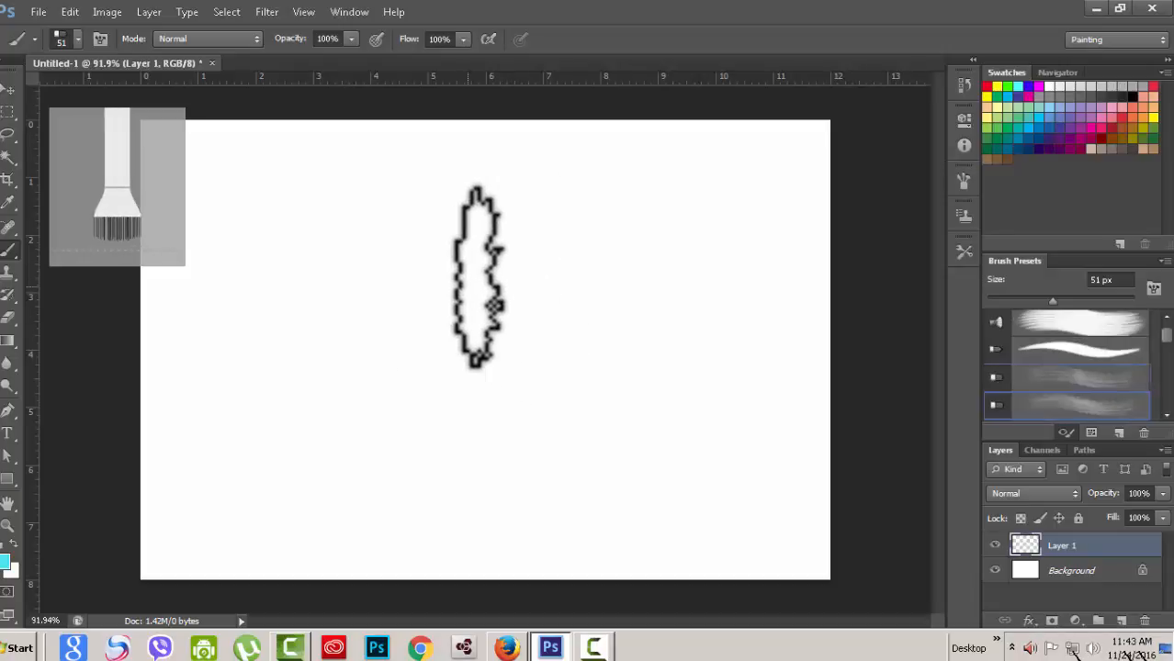
key("period")
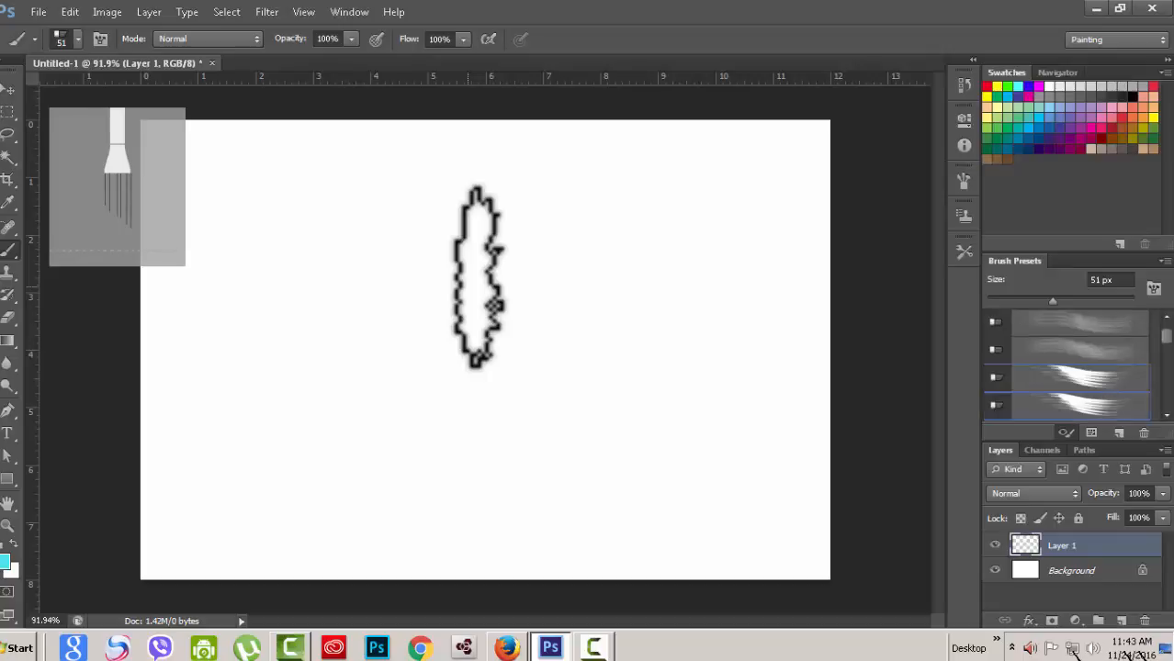
key("period")
key("period")
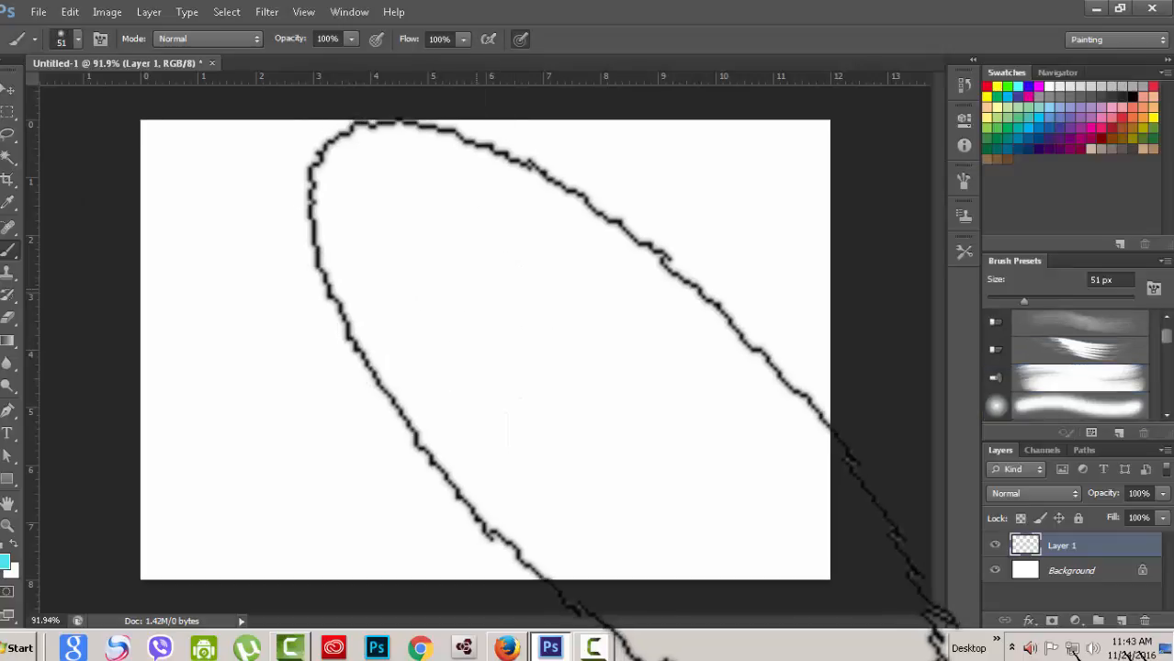
Cycle backward through the brush presets to the hard round brush near the start of the list
key("comma")
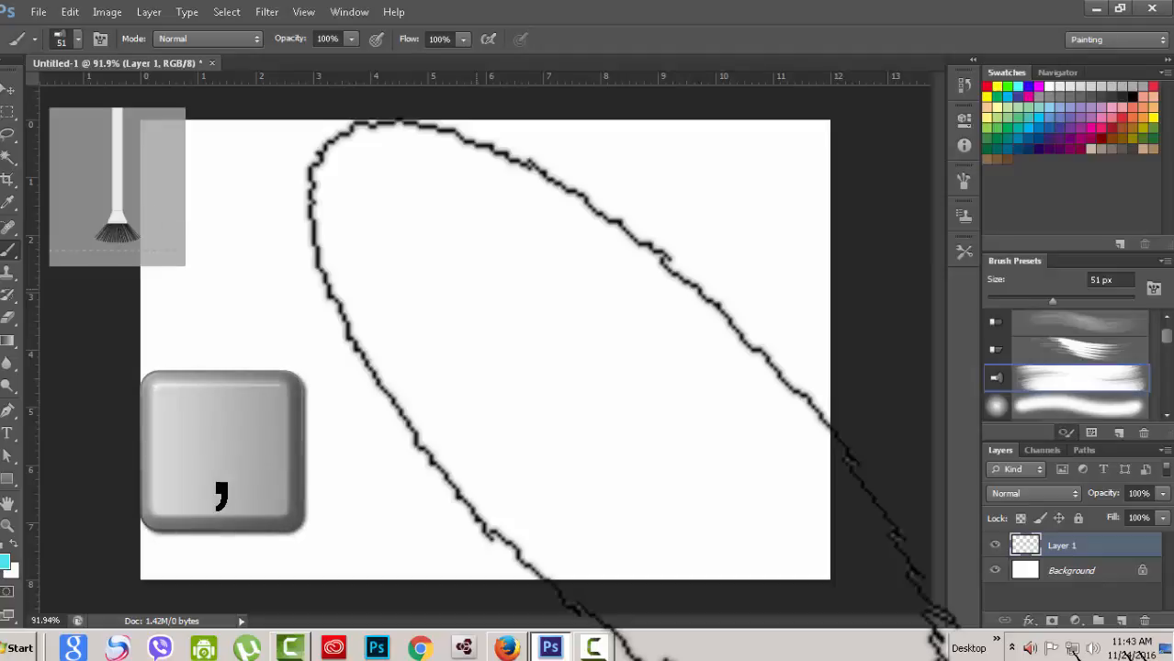
key("comma")
key("comma")
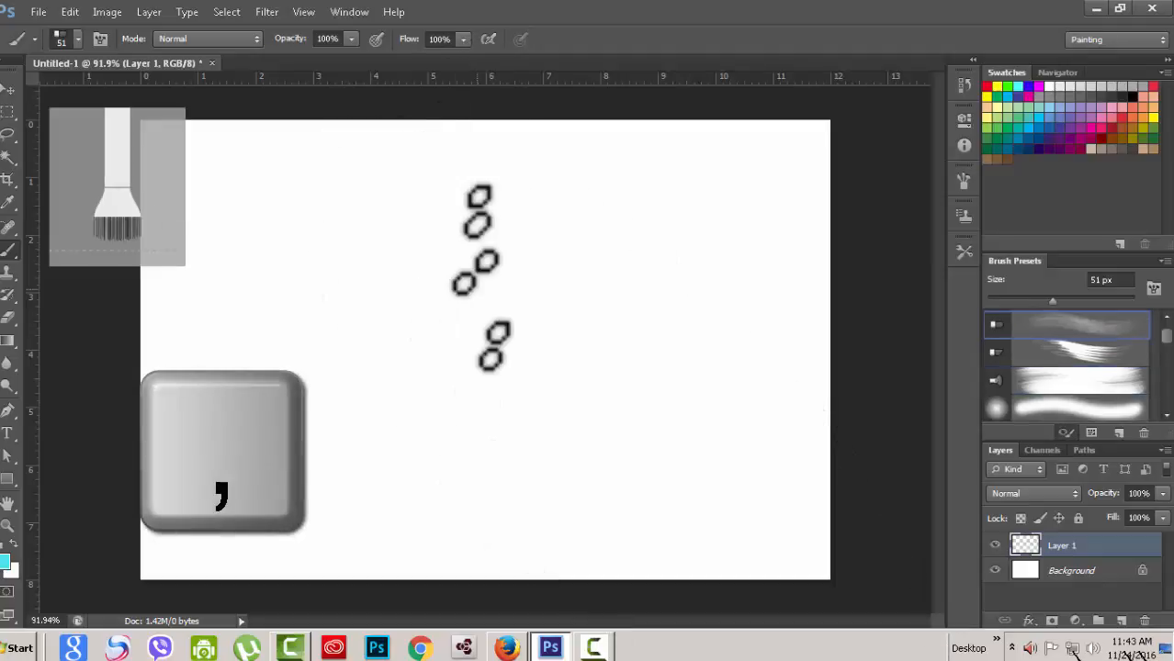
key("comma")
key("comma")
key("comma")
key("comma")
key("comma")
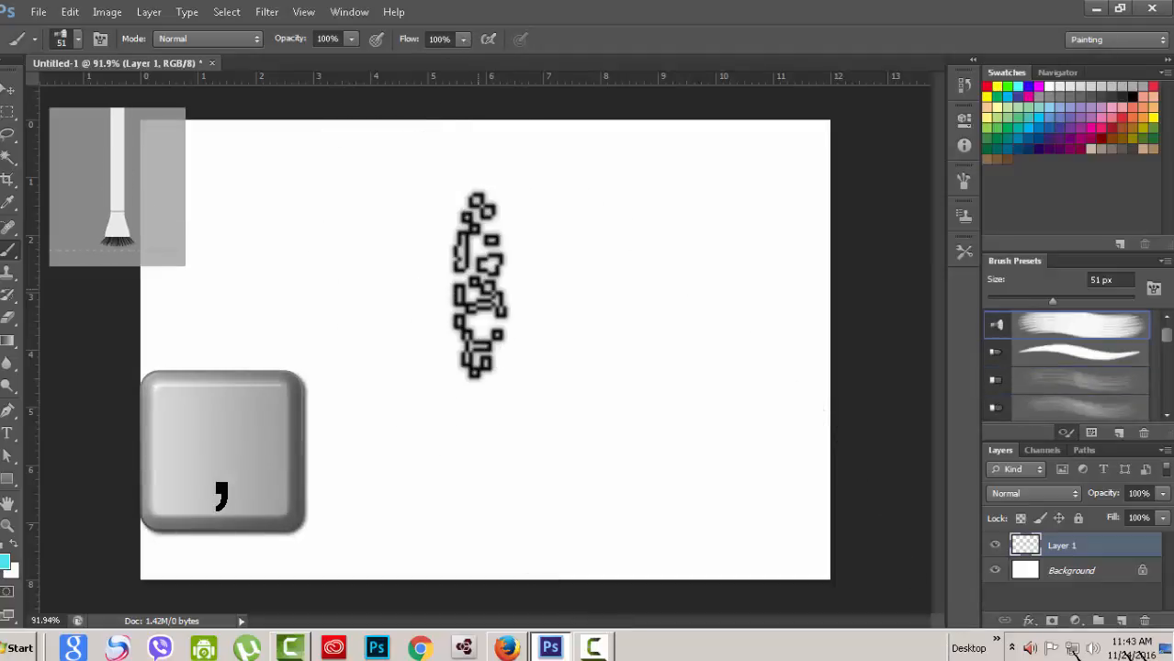
key("comma")
key("comma")
key("comma")
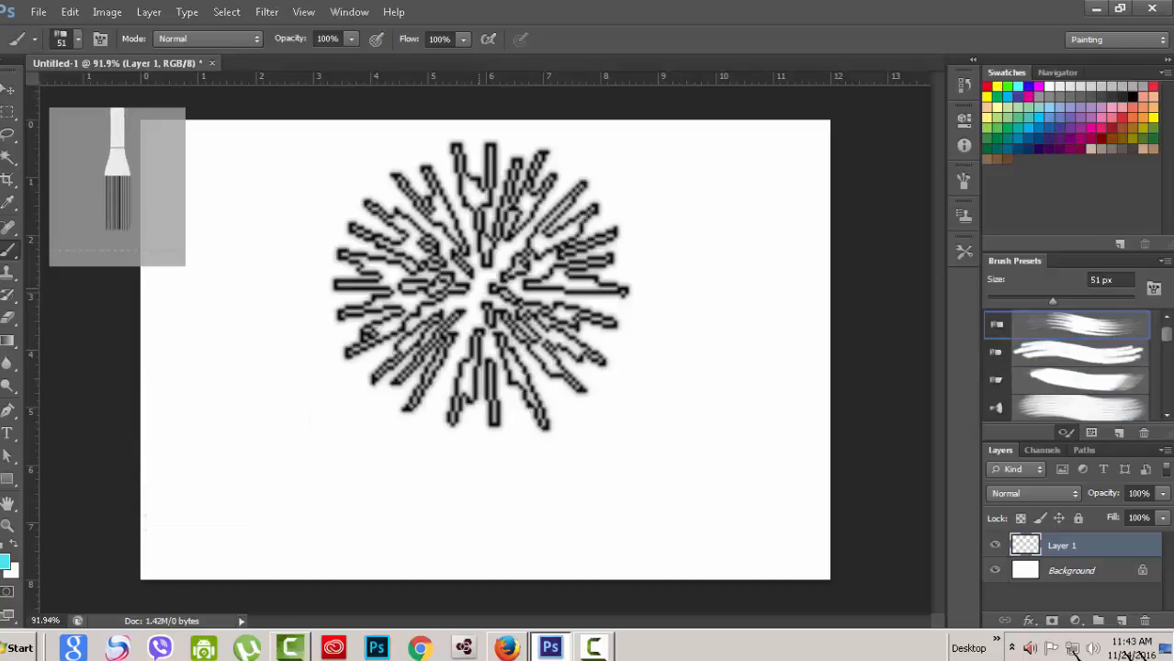
key("comma")
key("comma")
key("comma")
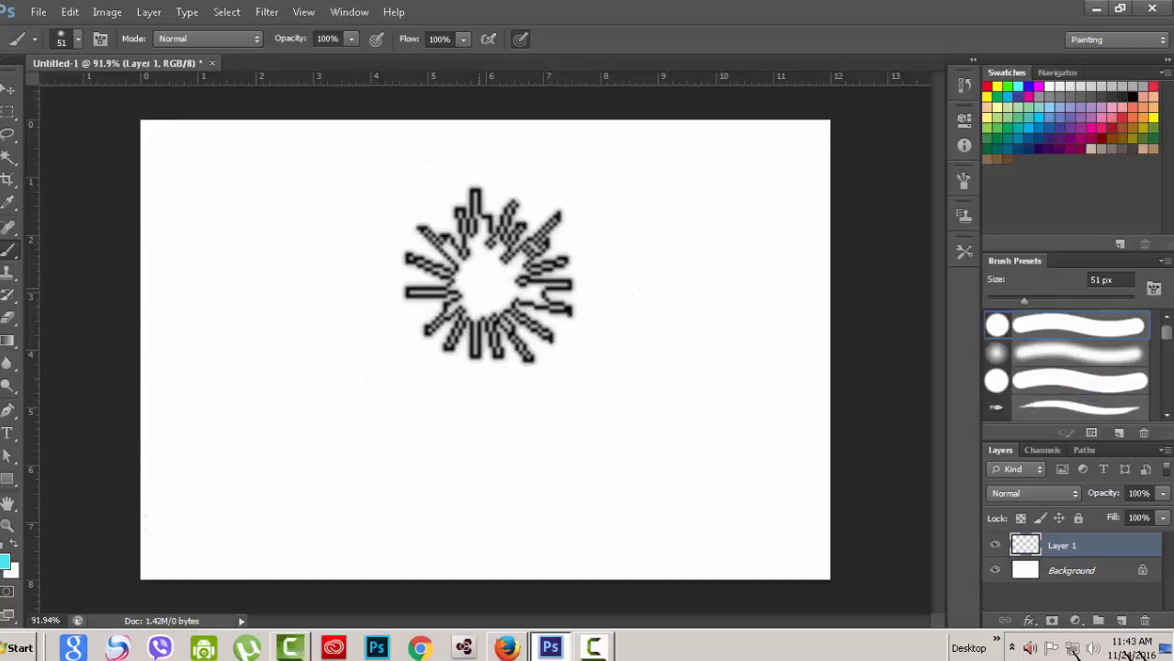
key("comma")
key("comma")
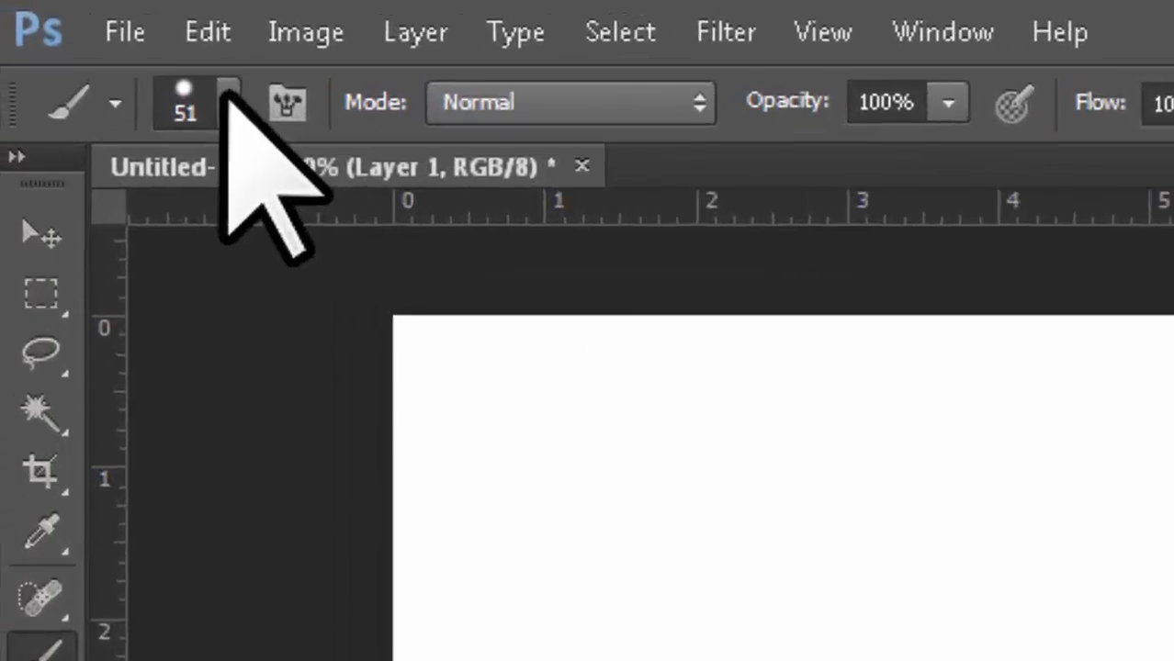
Open the Preset Manager for brushes, select the first soft round and hard round presets in turn, and close it
left_click(76, 37)
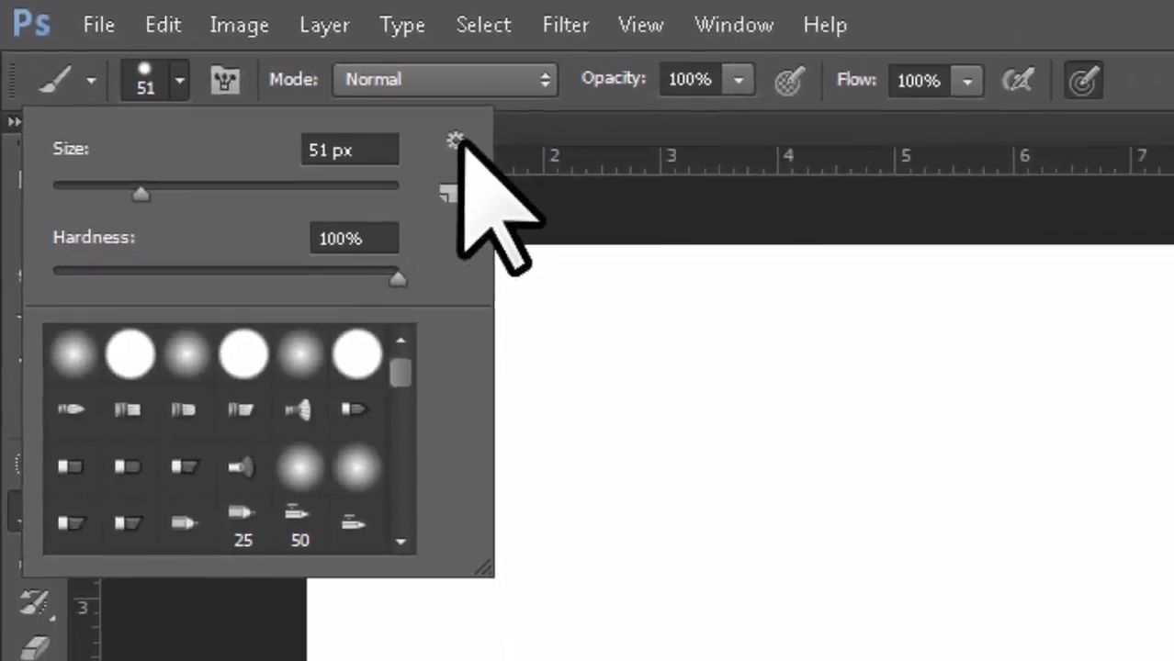
left_click(697, 214)
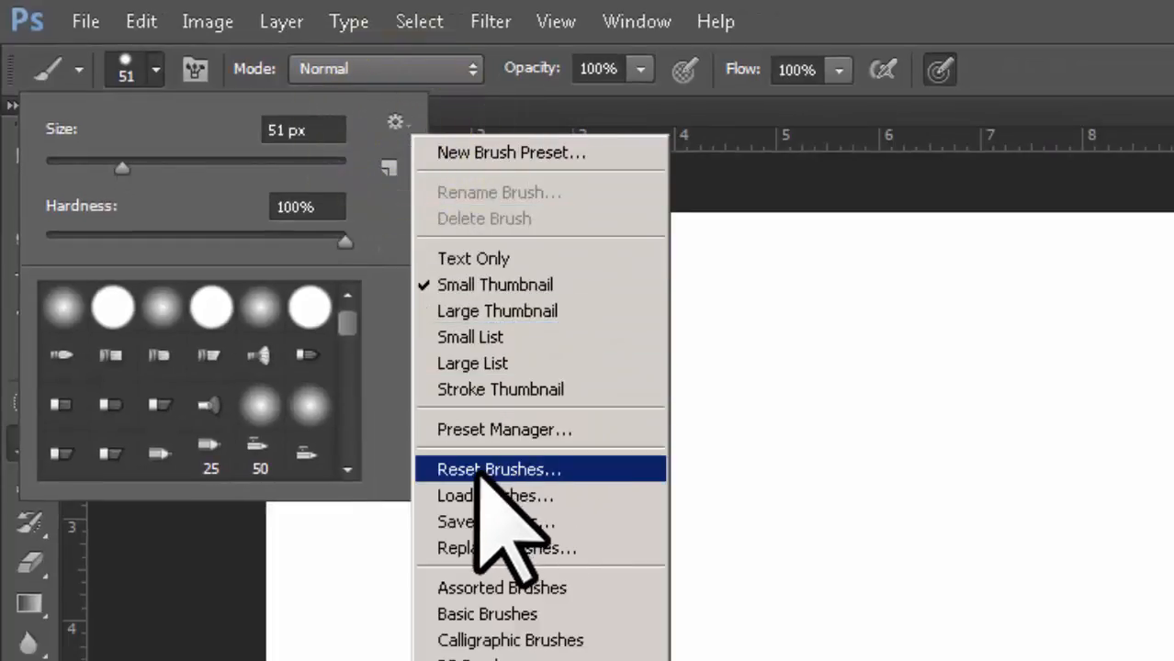
left_click(518, 429)
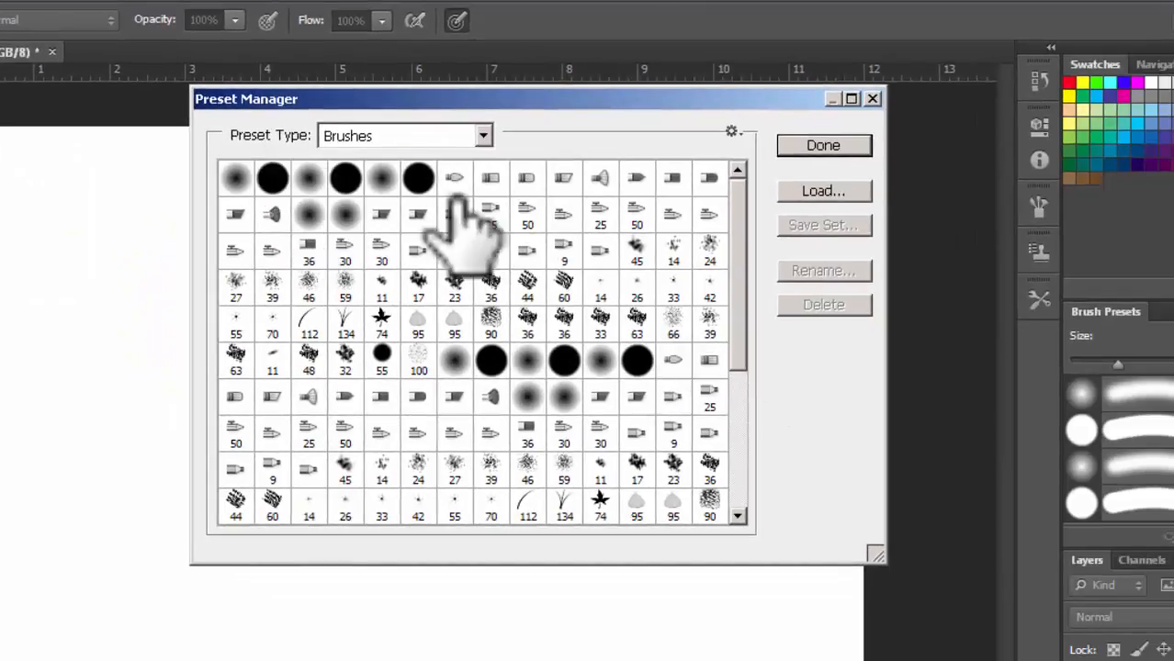
left_click(235, 174)
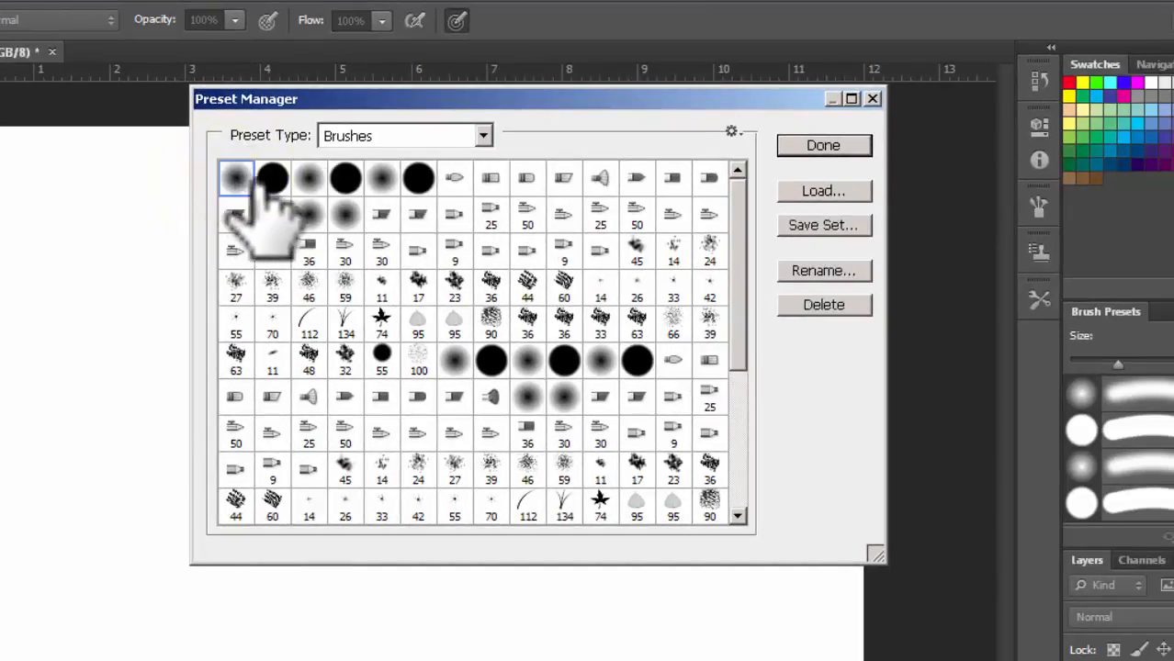
left_click(271, 180)
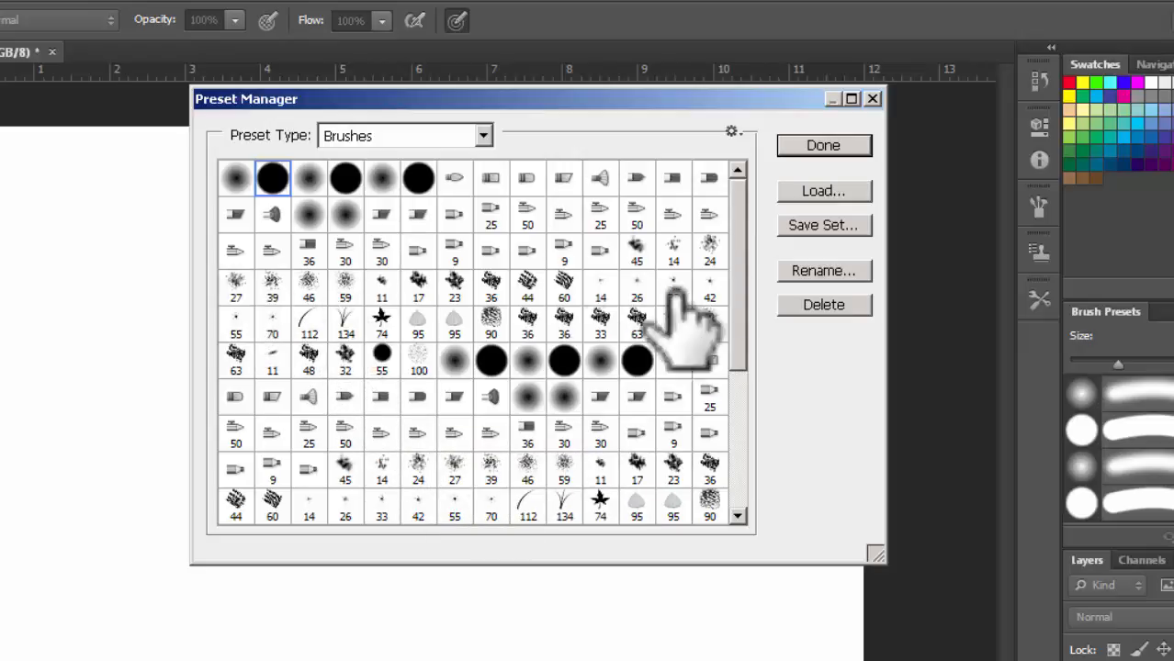
left_click(874, 98)
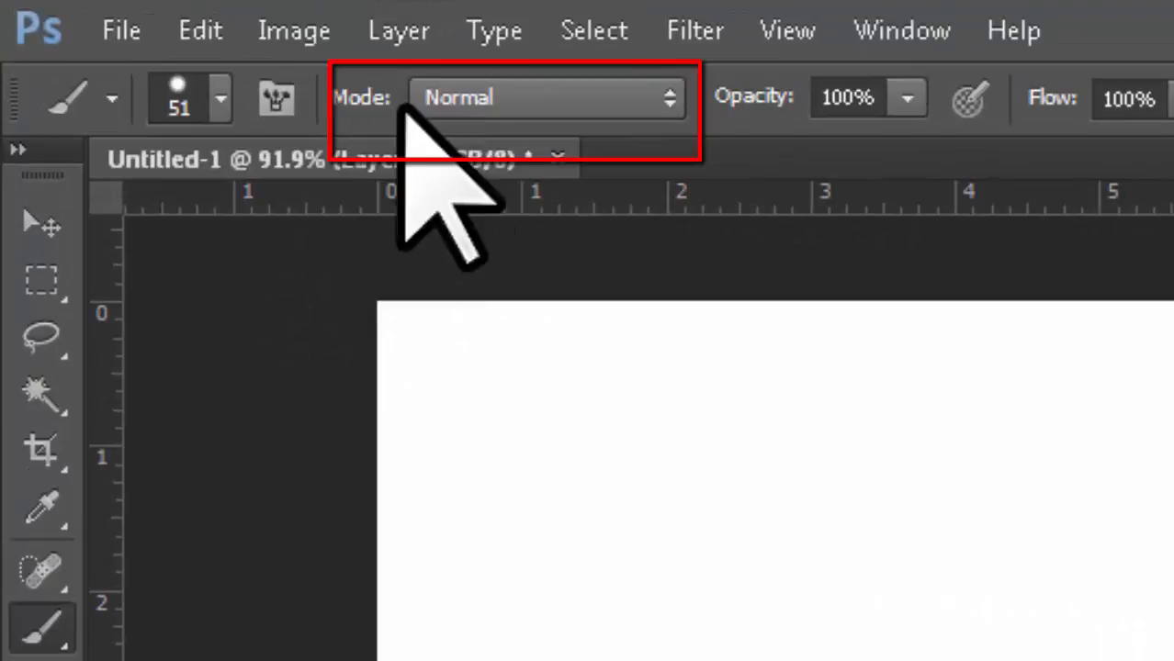
Review the brush blending modes, keep Normal, and paint a horizontal cyan stroke across the upper half of the canvas
left_click(664, 96)
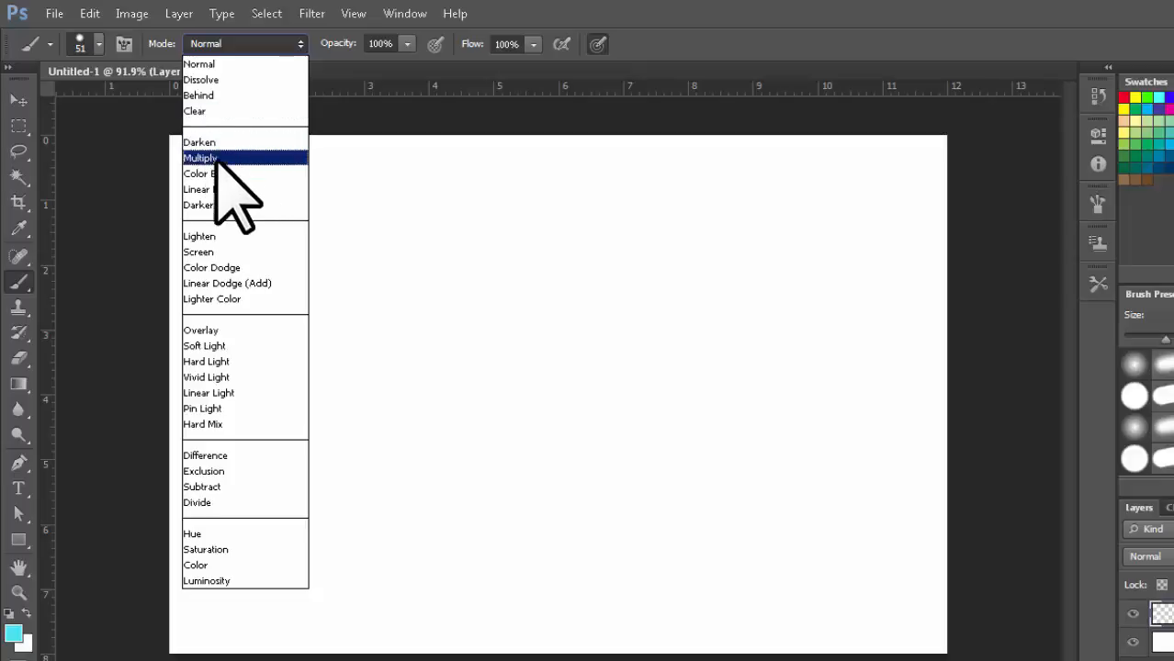
left_click(810, 11)
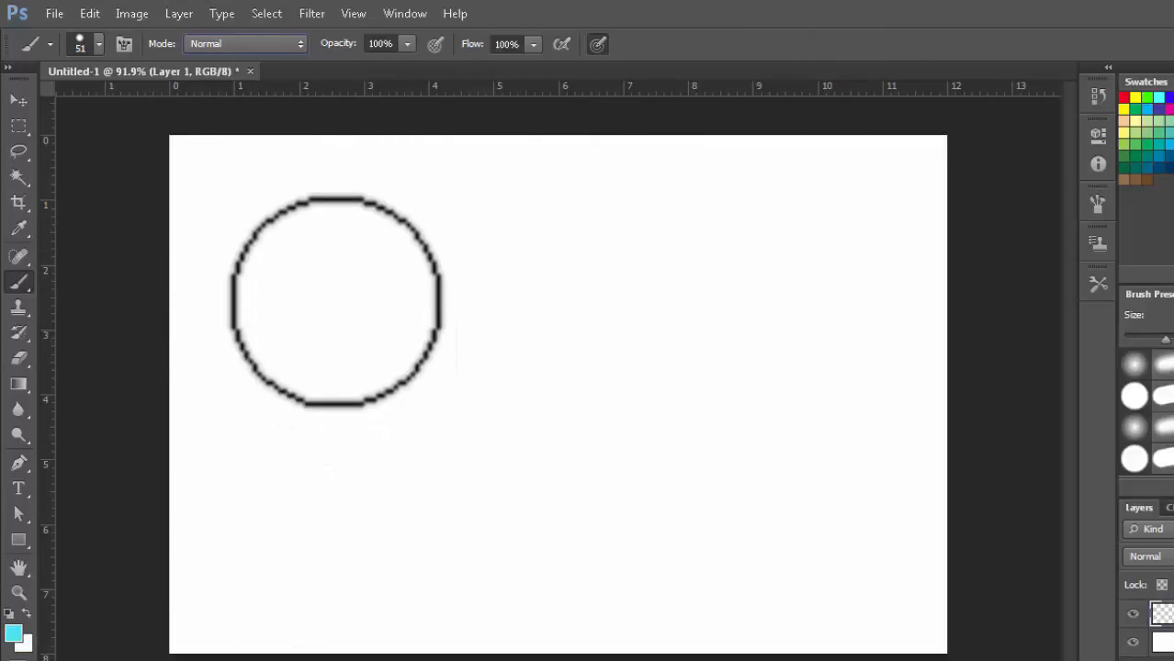
left_click_drag(311, 311, 719, 315)
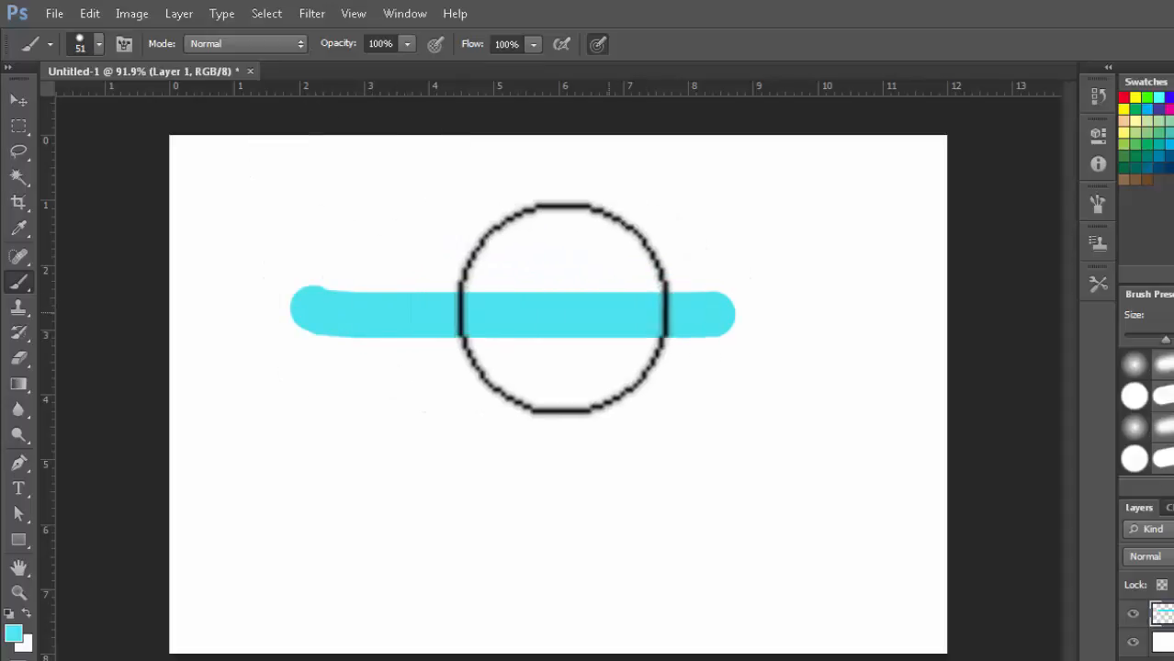
Set the brush mode to Dissolve and paint a second horizontal cyan stroke just above the first
left_click(296, 44)
left_click(258, 78)
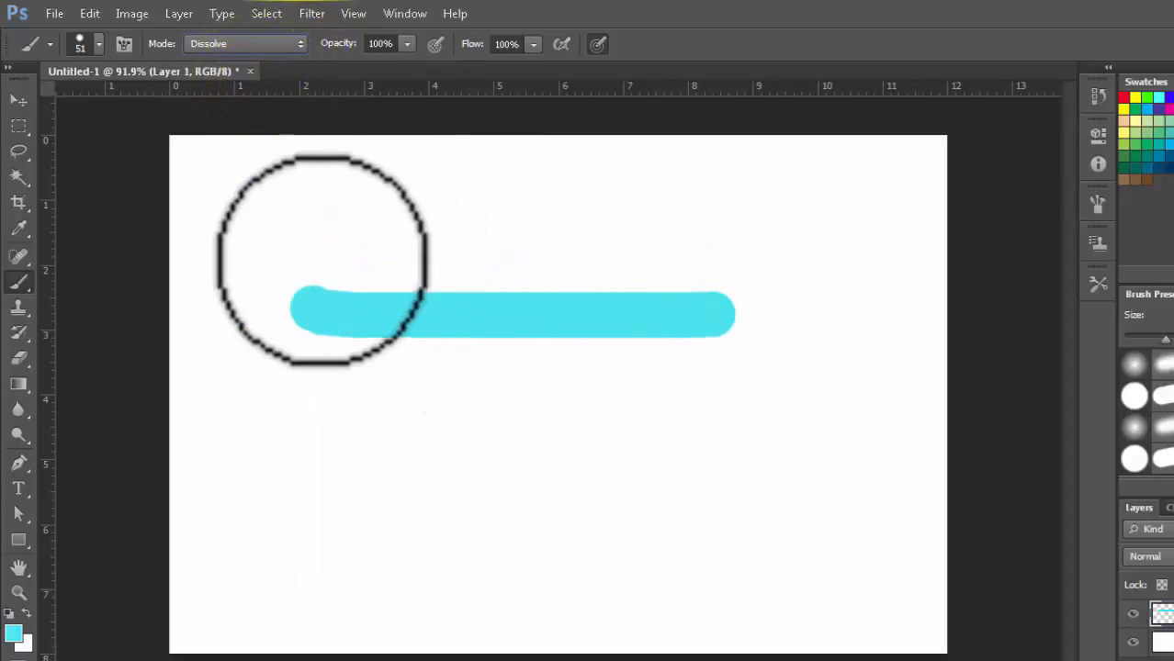
left_click_drag(315, 250, 731, 251)
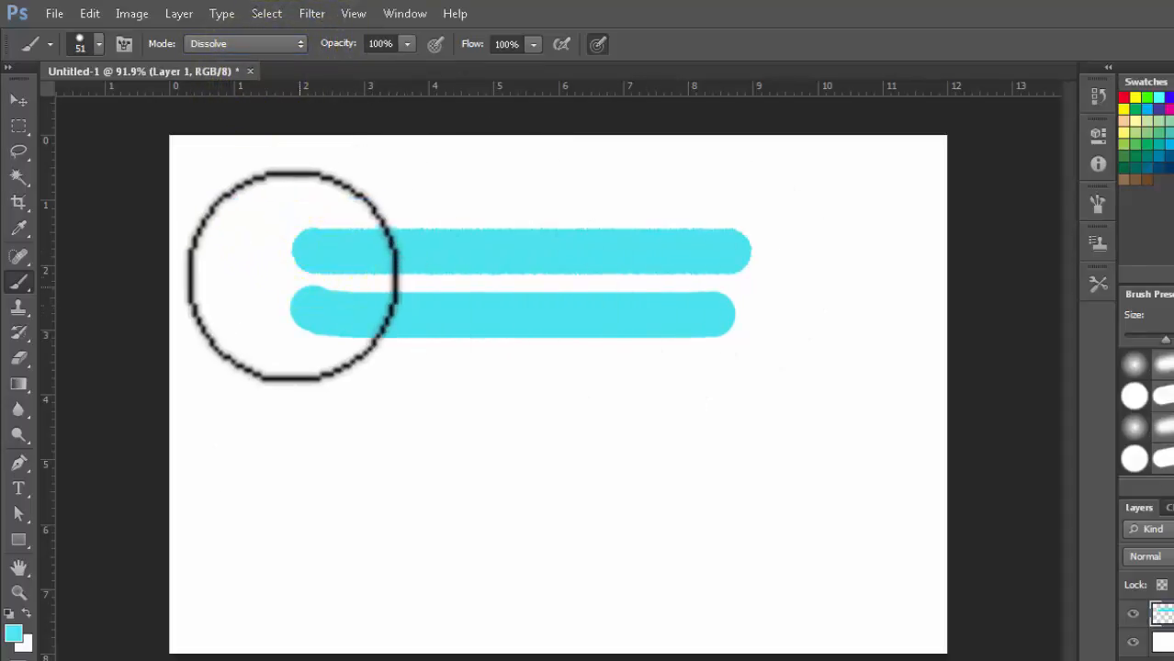
scroll(563, 307, "up", 3)
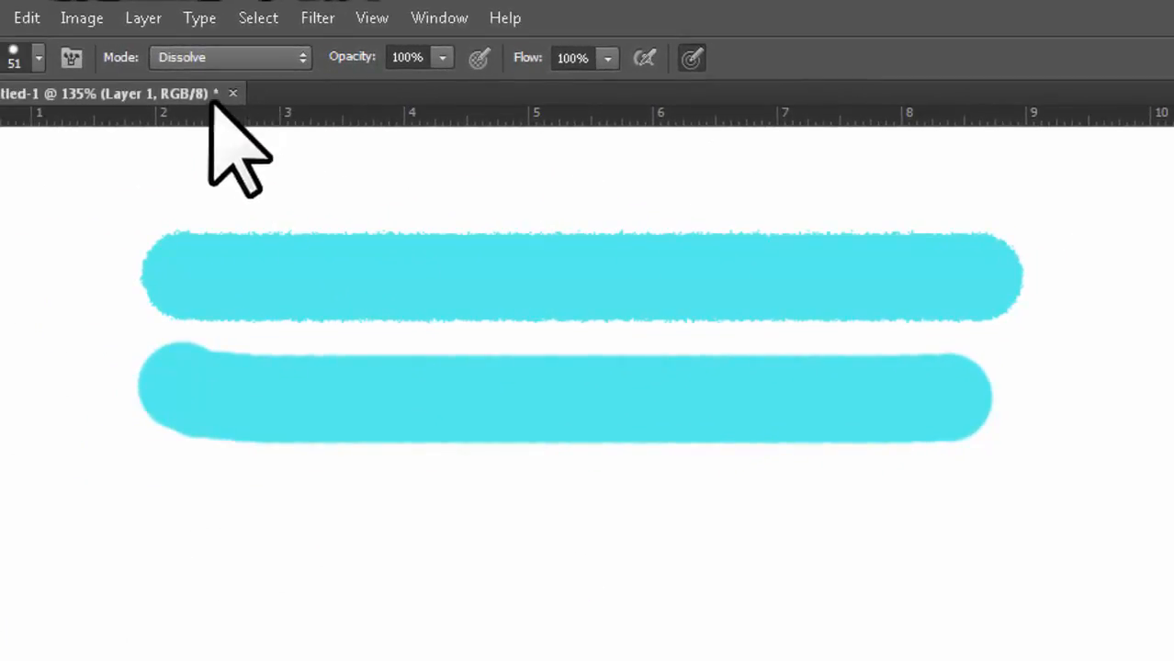
Set the brush mode to Behind and change the foreground color to bright green 0aed1a
left_click(301, 55)
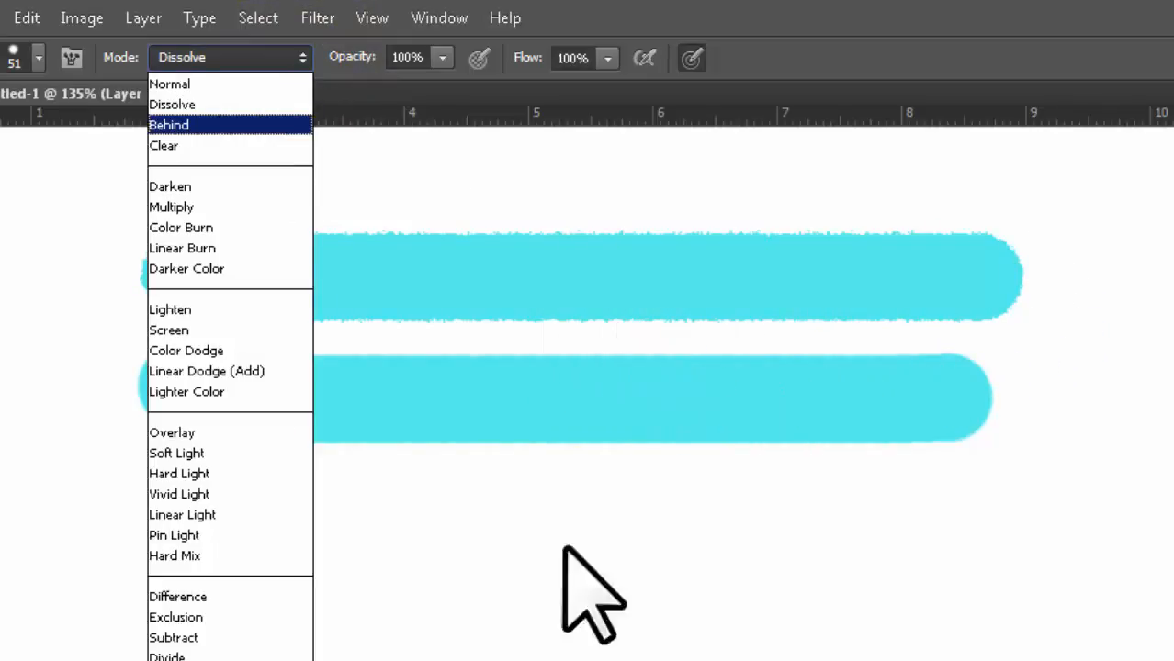
left_click(538, 144)
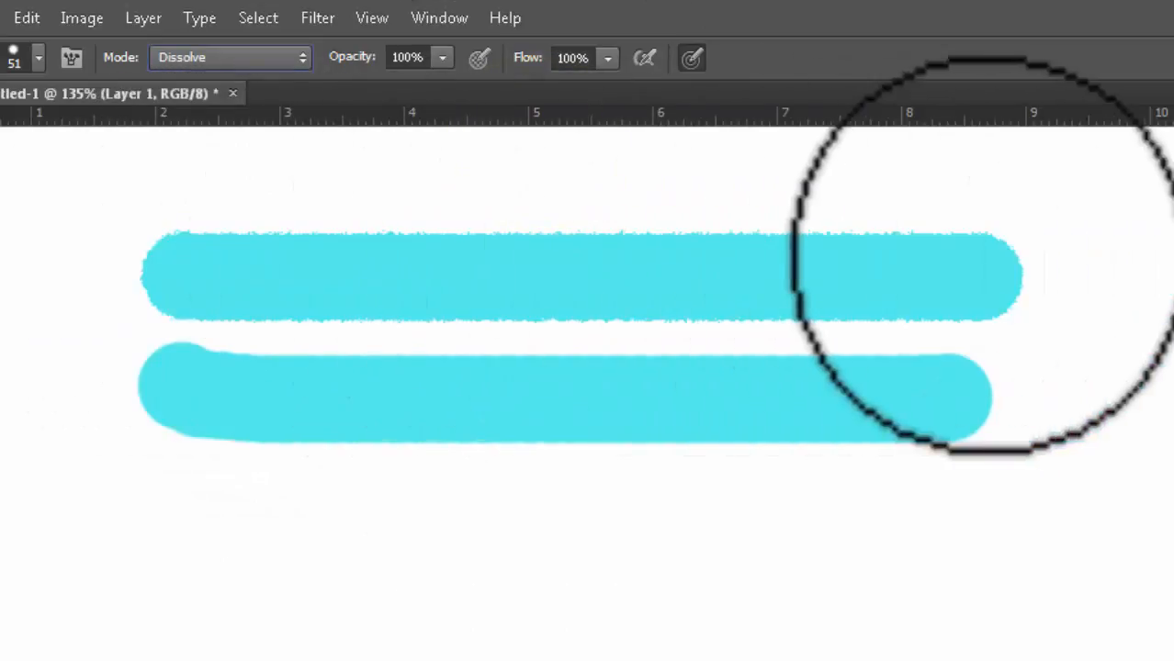
left_click(301, 57)
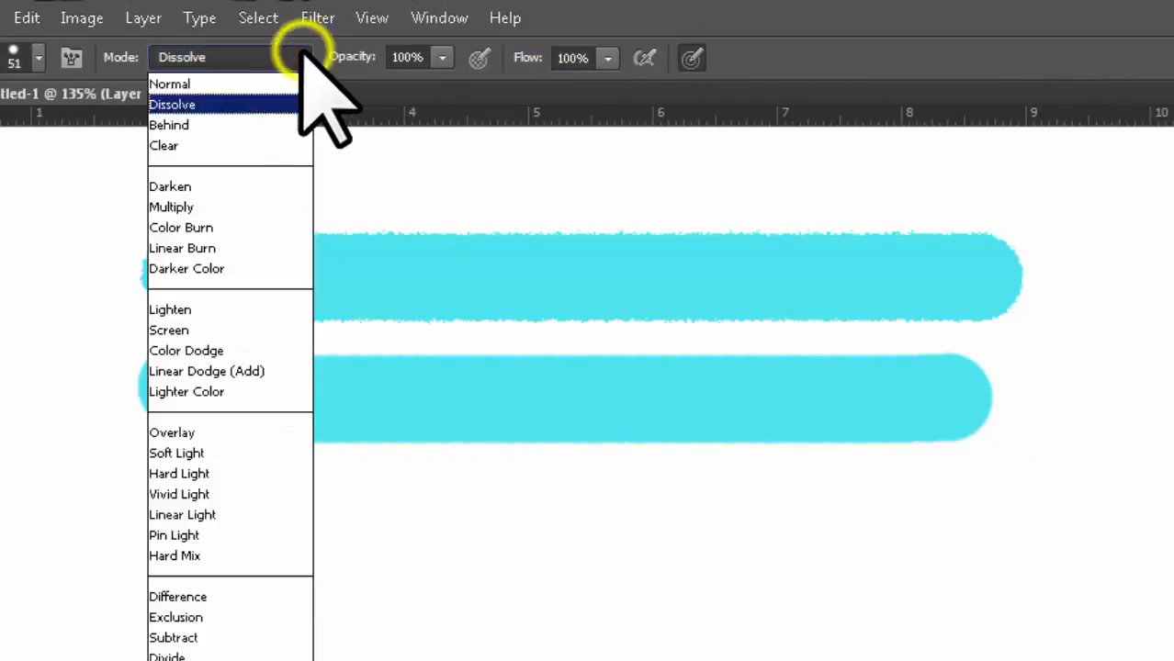
left_click(209, 125)
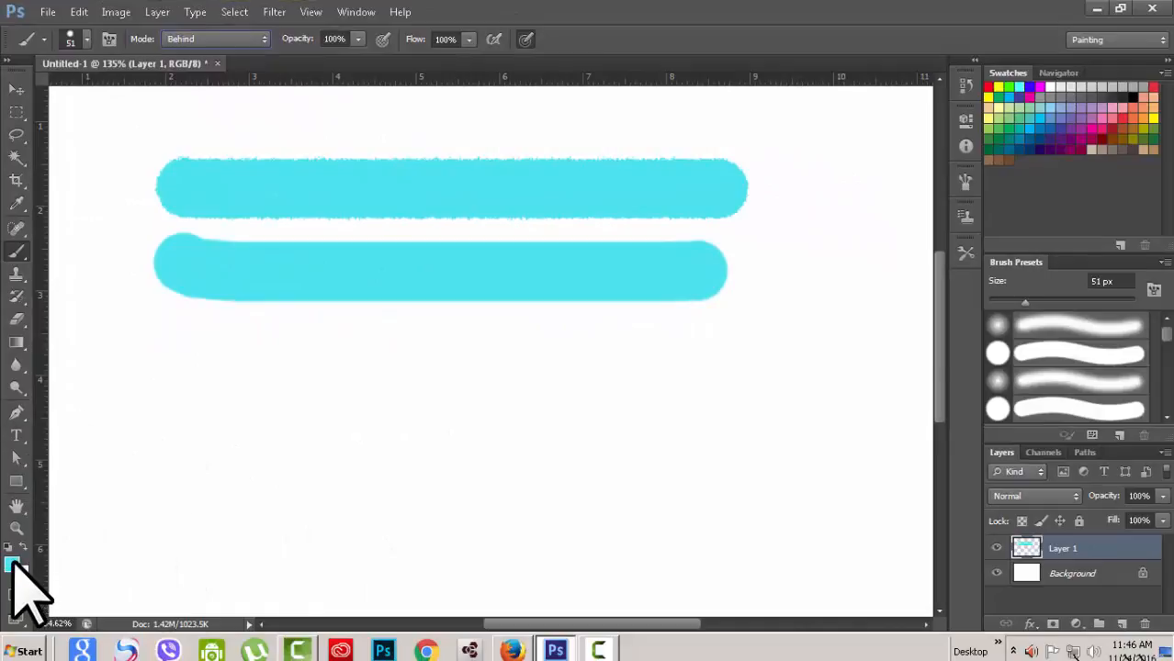
left_click(12, 564)
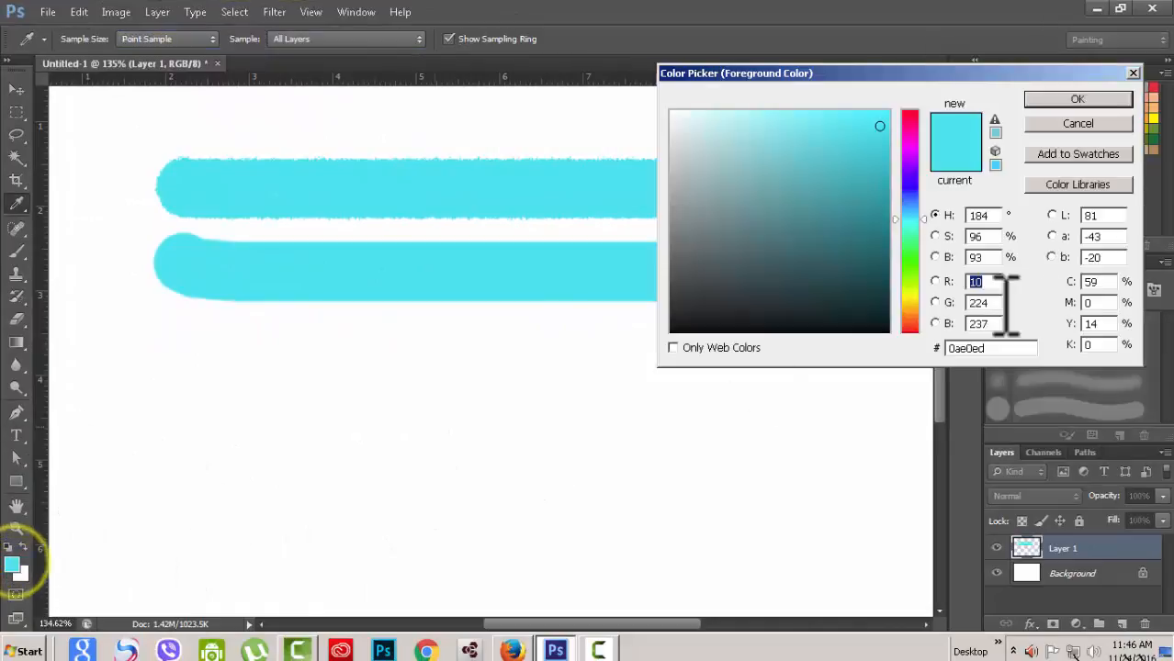
left_click(908, 256)
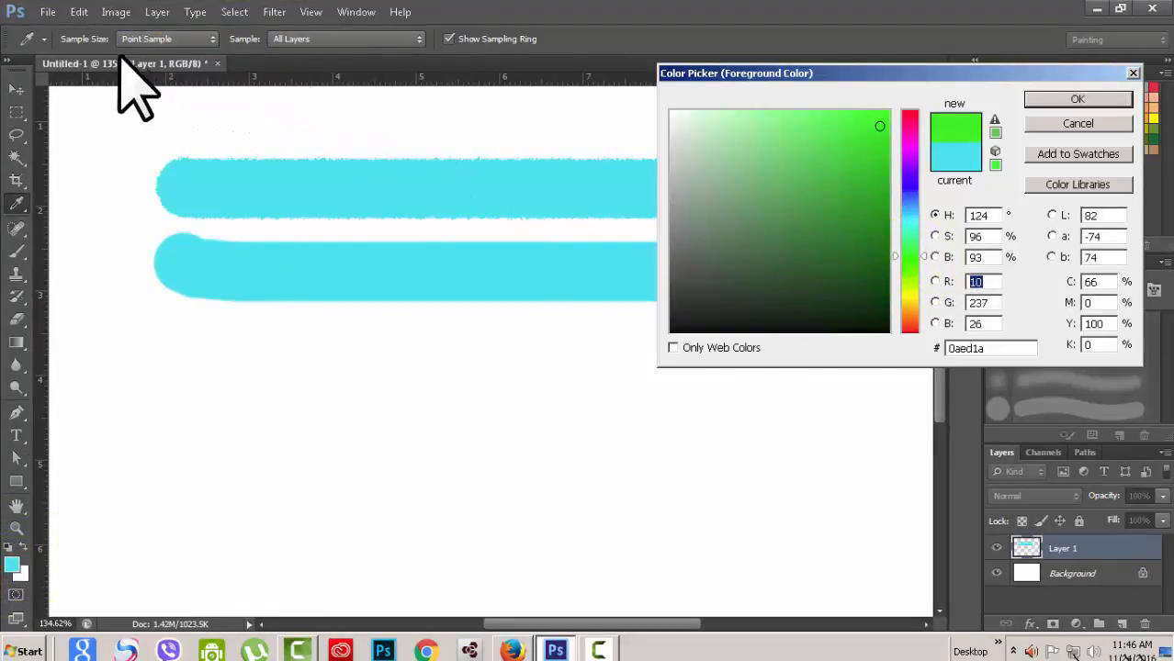
left_click(1077, 100)
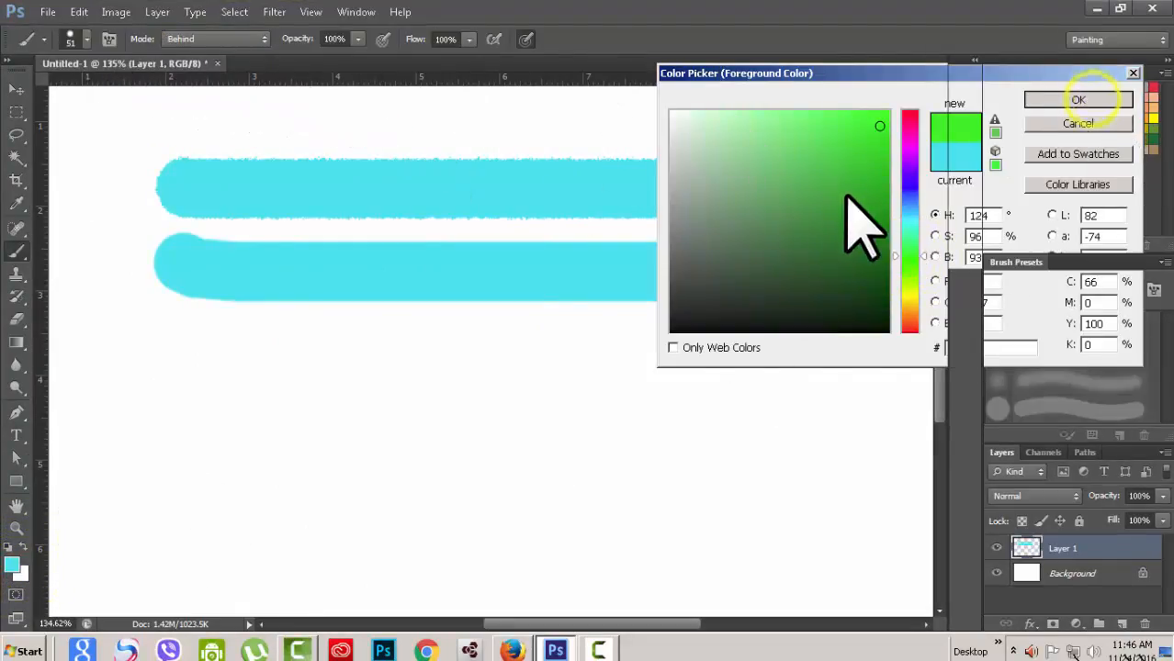
Paint green over and all around the upper cyan stroke in Behind mode
key("b")
left_click(145, 184)
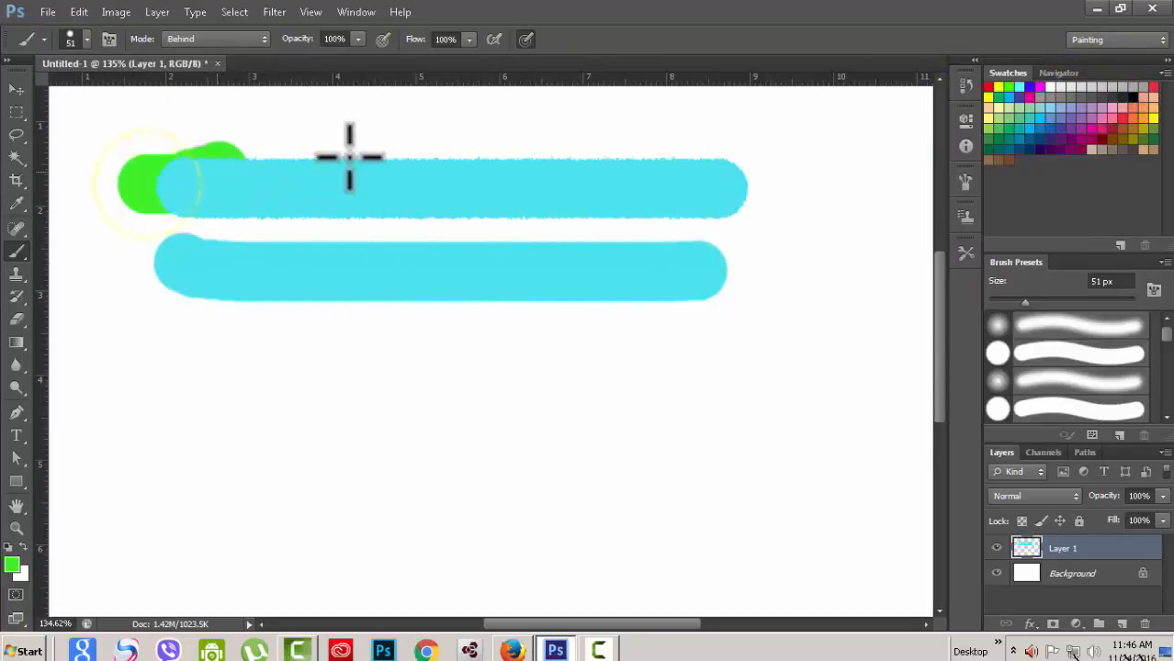
left_click_drag(348, 157, 517, 169)
left_click_drag(760, 163, 739, 198)
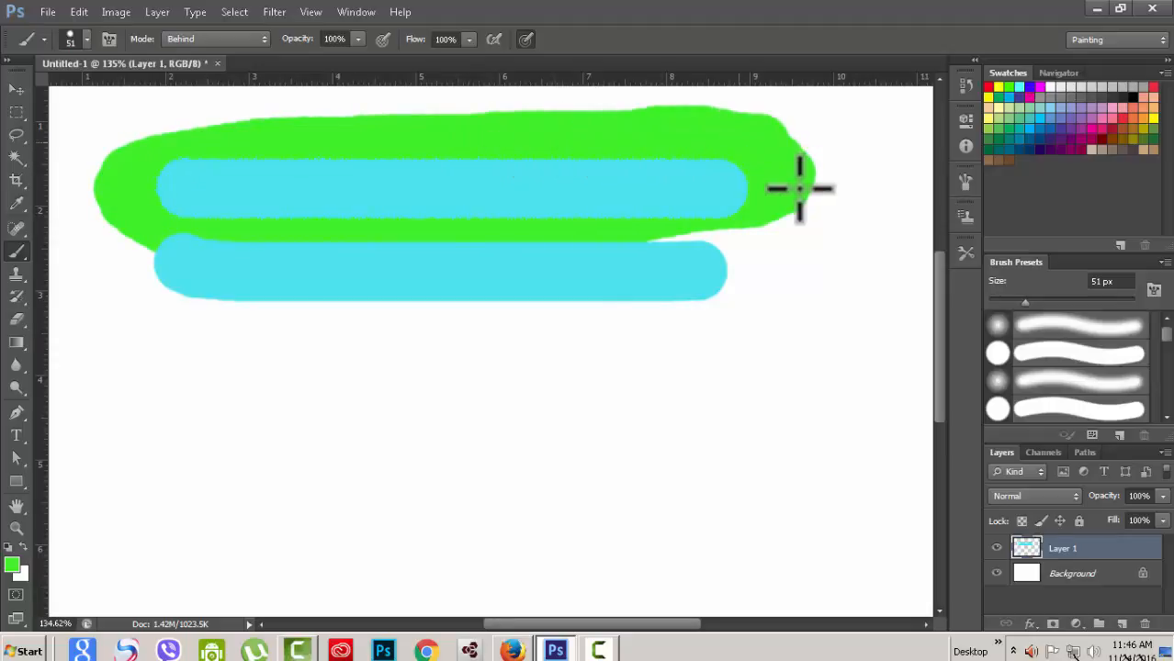
left_click_drag(705, 227, 781, 230)
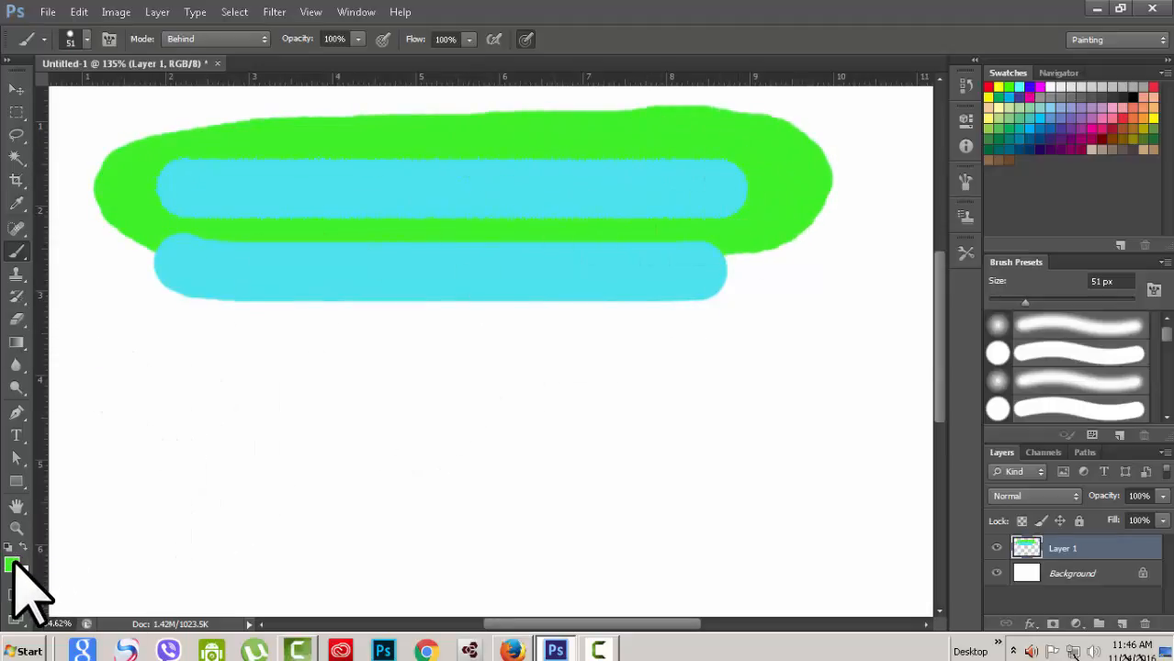
Change the foreground color to orange ed500a and paint over and around the lower cyan stroke in Behind mode
left_click(13, 564)
left_click(907, 320)
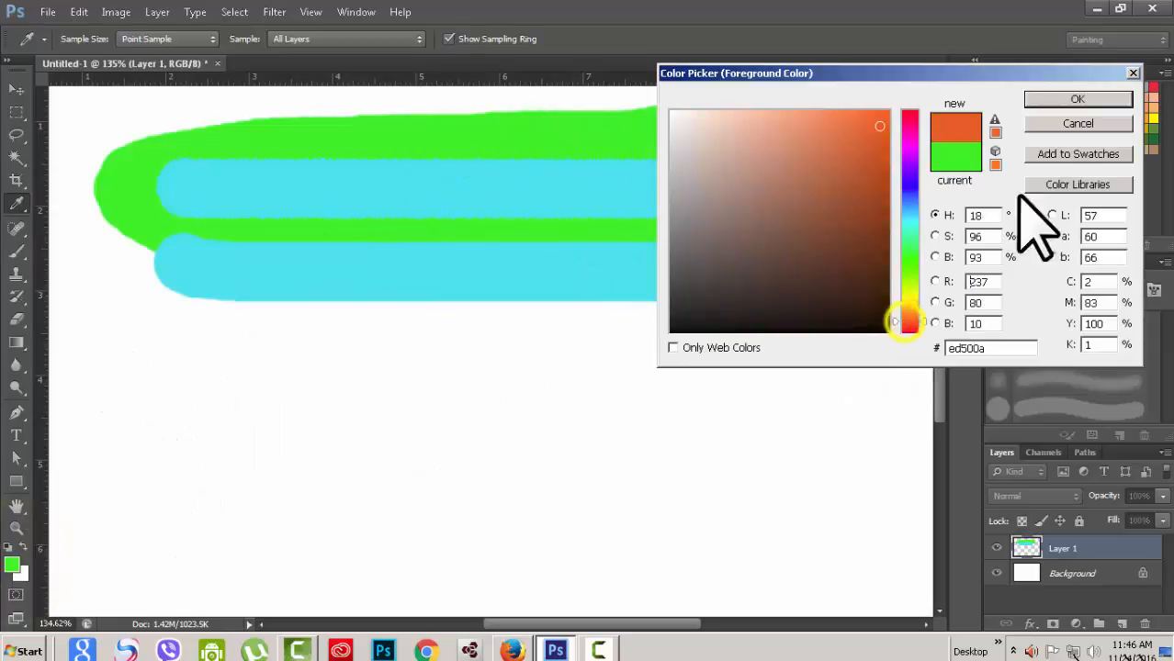
left_click(1080, 99)
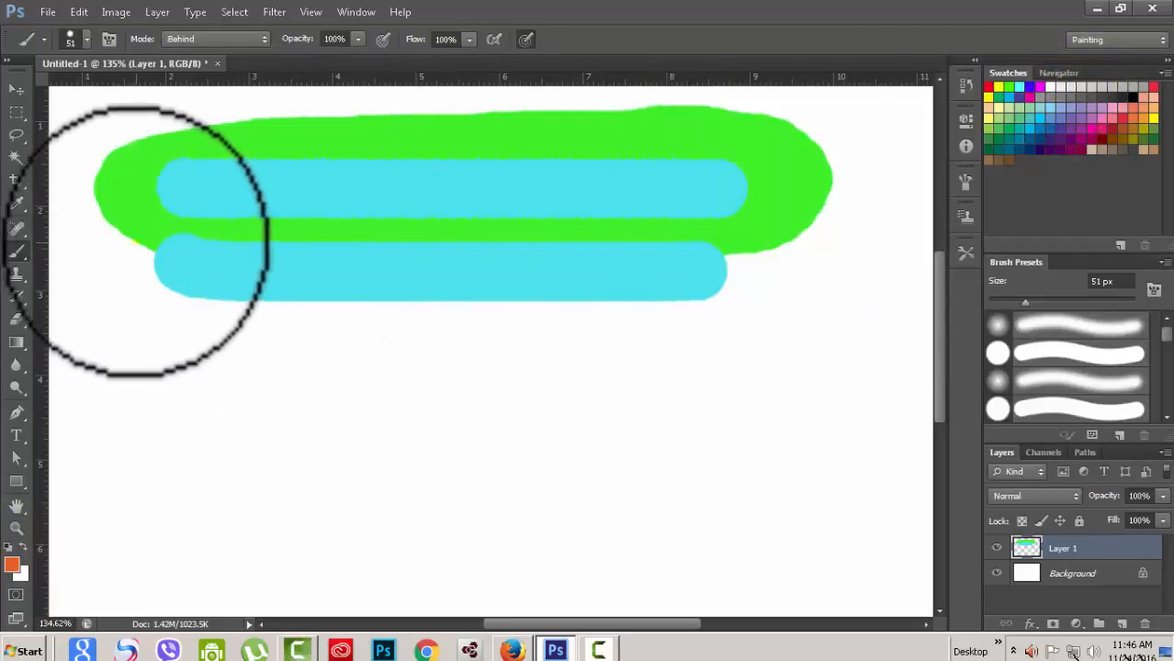
mouse_move(136, 242)
left_mouse_down()
mouse_move(306, 289)
mouse_move(661, 292)
left_mouse_up()
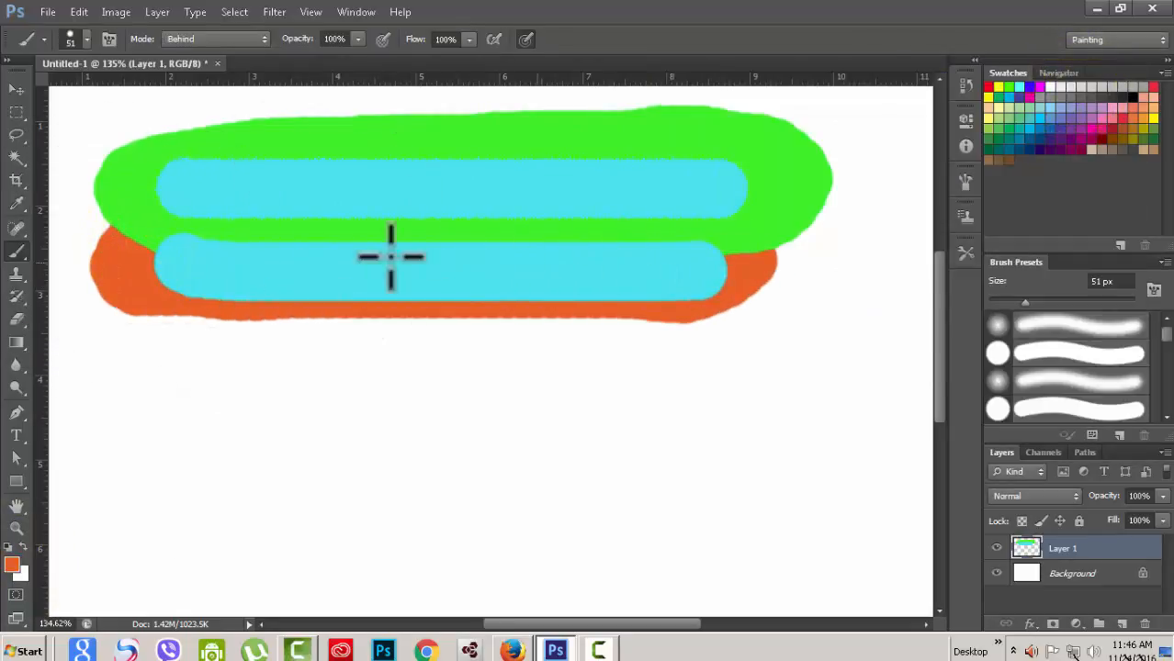
mouse_move(714, 272)
left_mouse_down()
mouse_move(611, 305)
mouse_move(421, 326)
mouse_move(183, 302)
left_mouse_up()
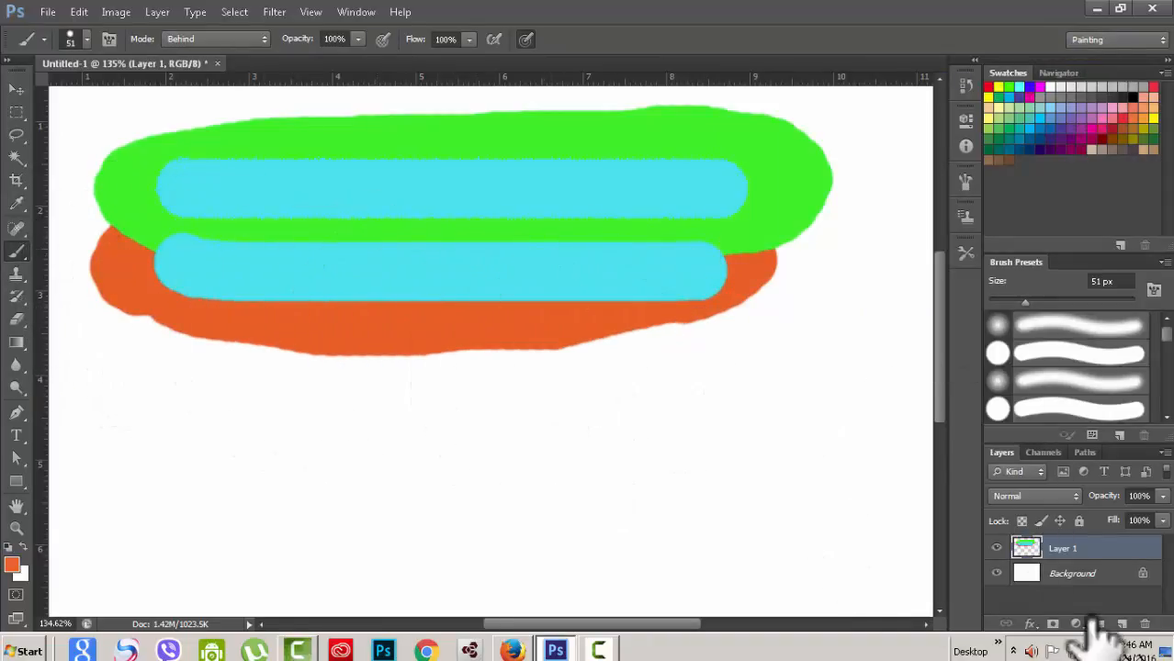
Delete the painted Layer 1 and add a new empty layer above the background
left_click(1144, 625)
left_click(554, 248)
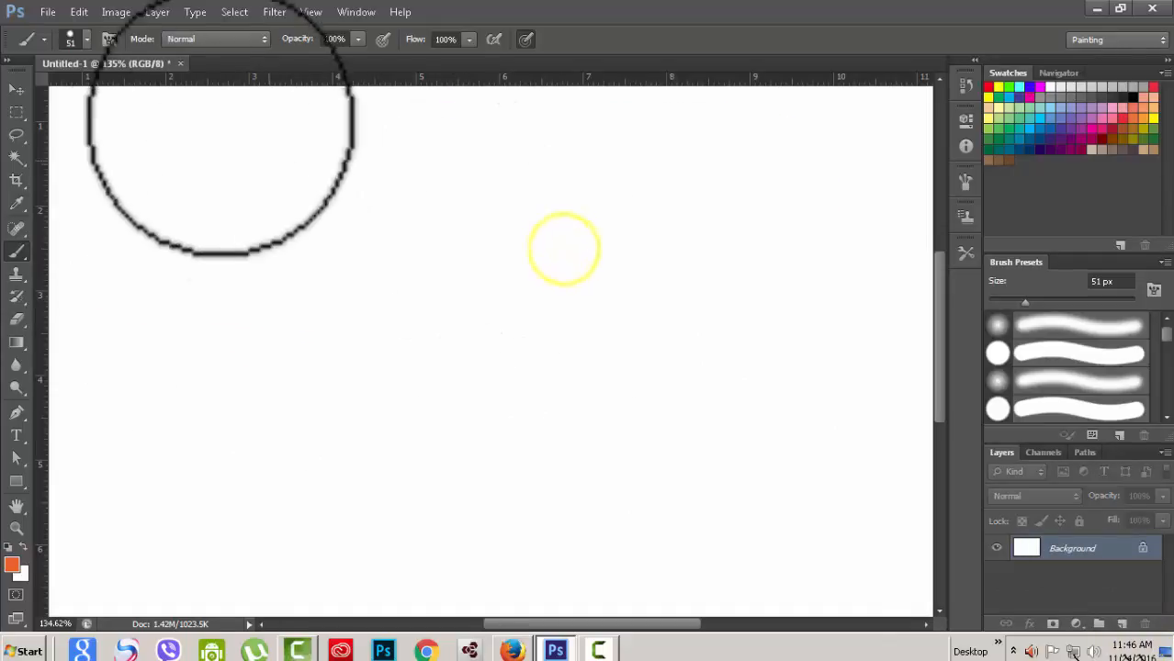
left_click(1123, 625)
Set the brush mode to Normal and paint a solid orange patch near the middle of the canvas
left_click(262, 39)
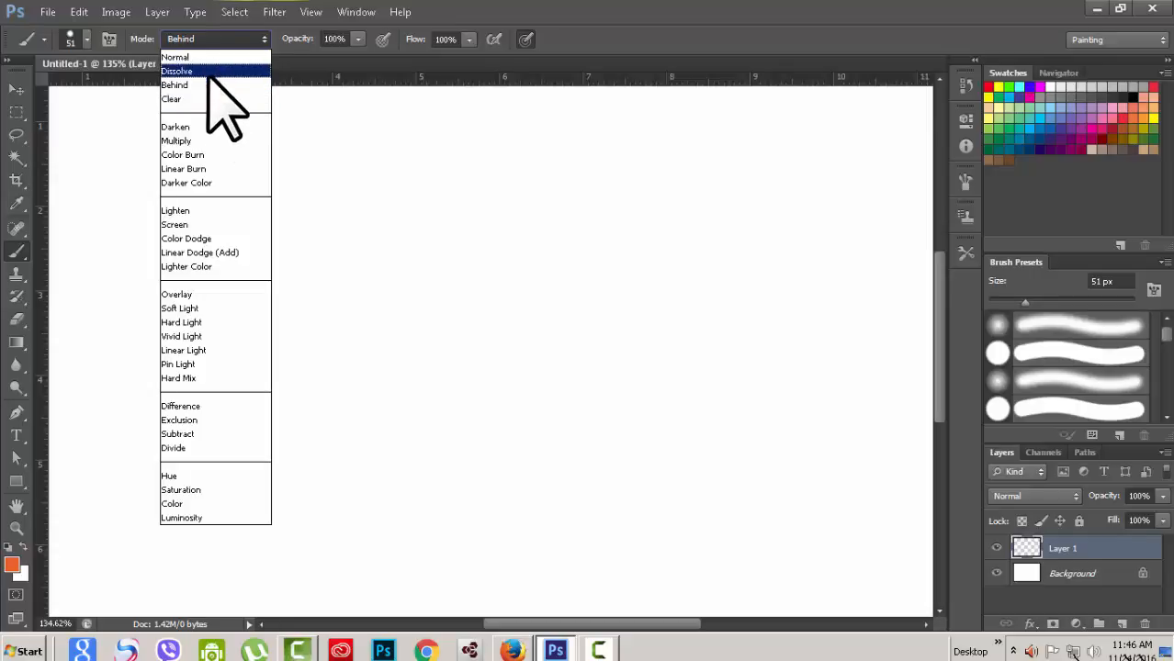
left_click(188, 59)
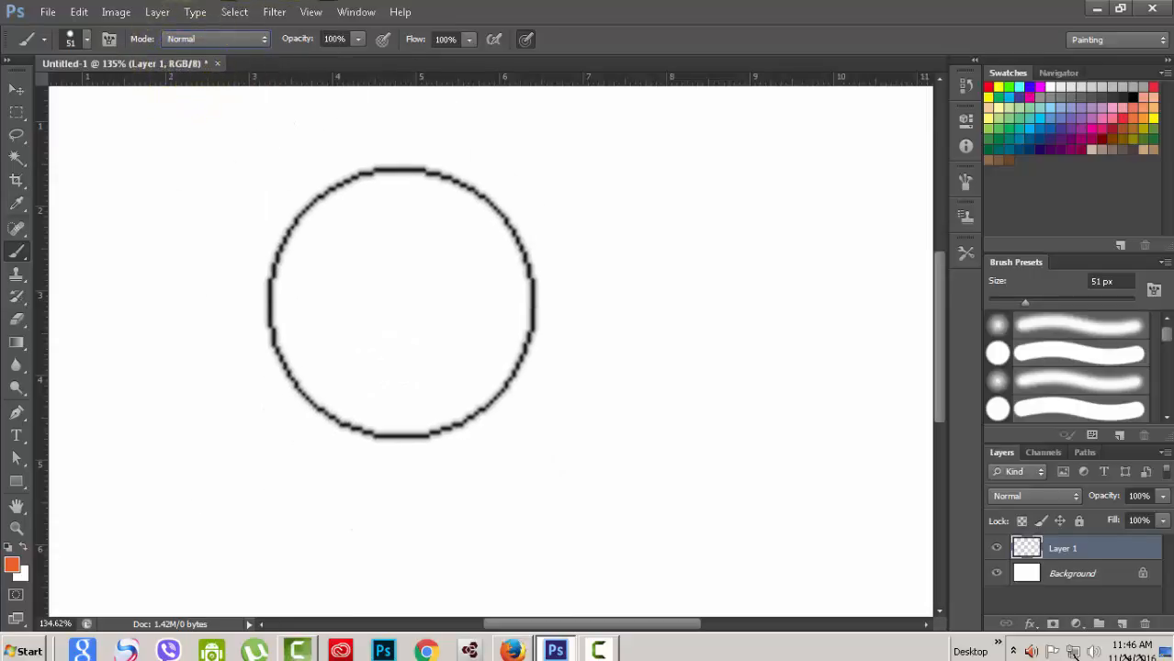
mouse_move(393, 301)
left_mouse_down()
mouse_move(497, 332)
mouse_move(517, 287)
mouse_move(490, 321)
mouse_move(528, 322)
left_mouse_up()
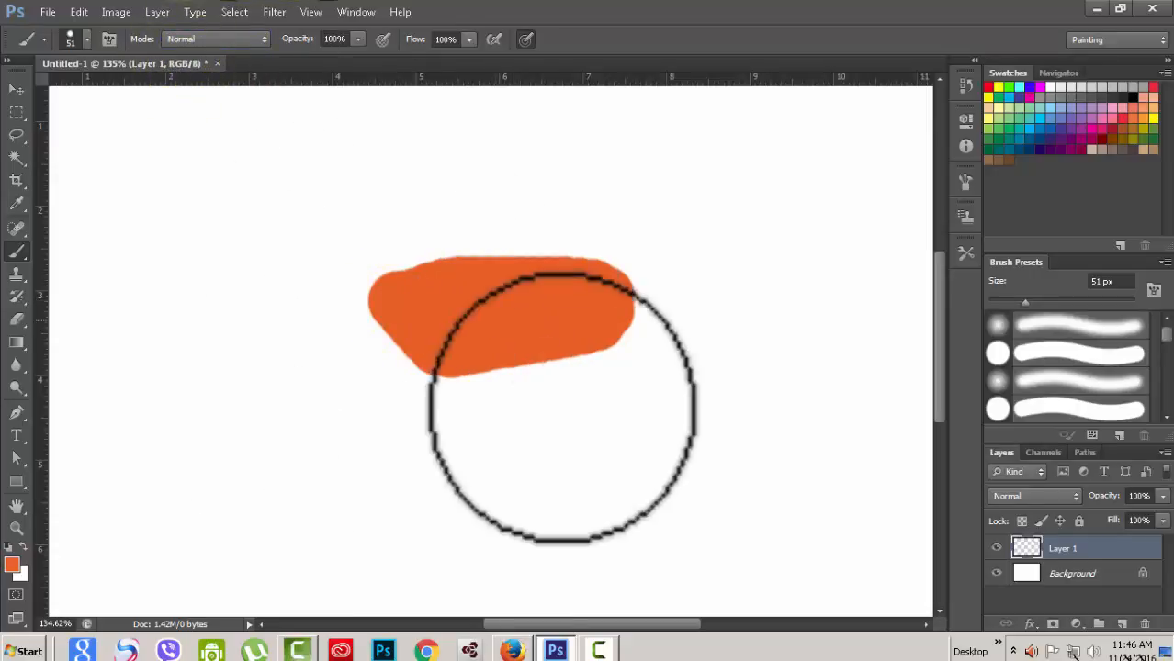
Set the brush mode to Clear and brush over the orange patch to erase it completely
left_click(263, 38)
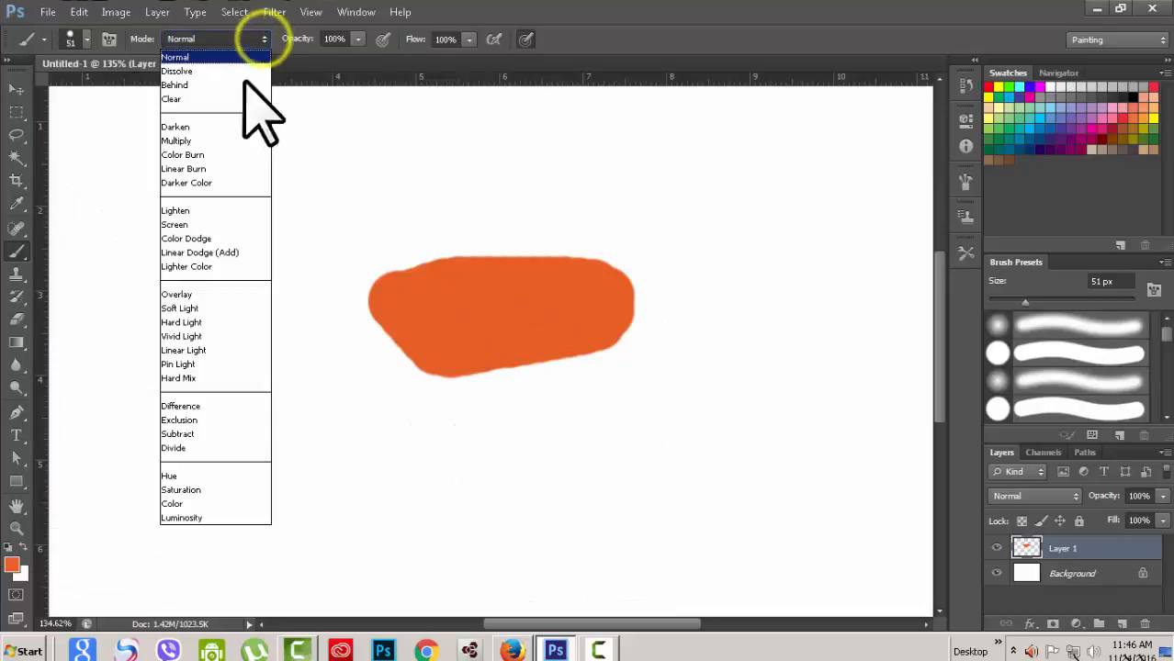
left_click(175, 99)
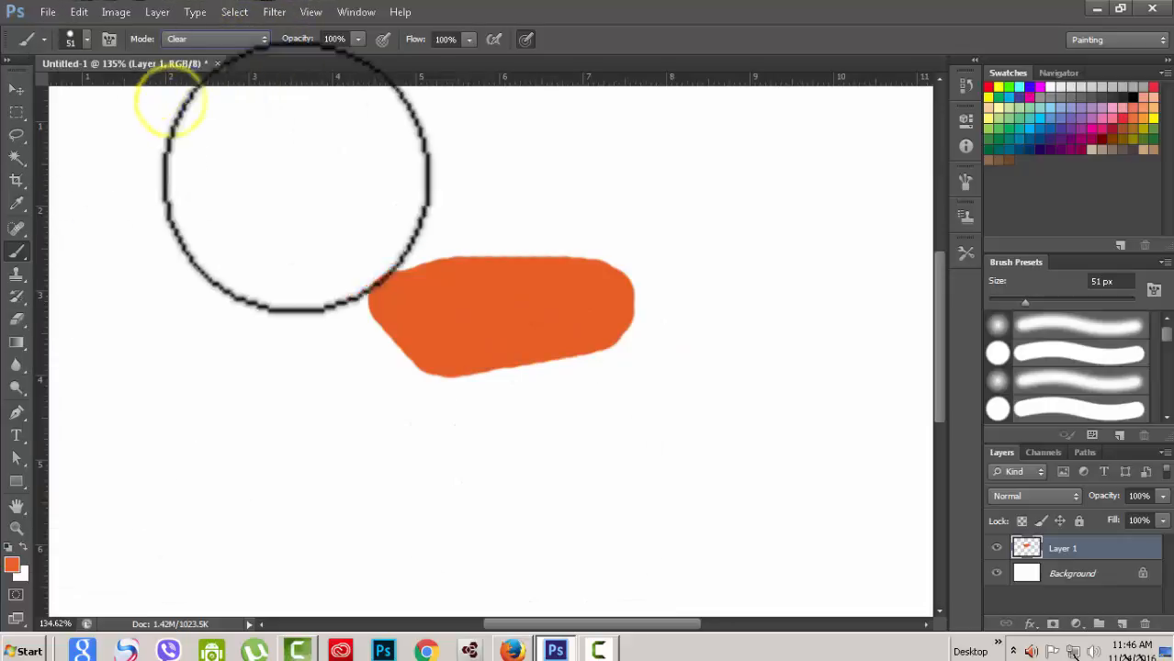
mouse_move(354, 278)
left_mouse_down()
mouse_move(513, 270)
mouse_move(612, 318)
mouse_move(310, 346)
mouse_move(318, 331)
mouse_move(184, 309)
mouse_move(92, 316)
left_mouse_up()
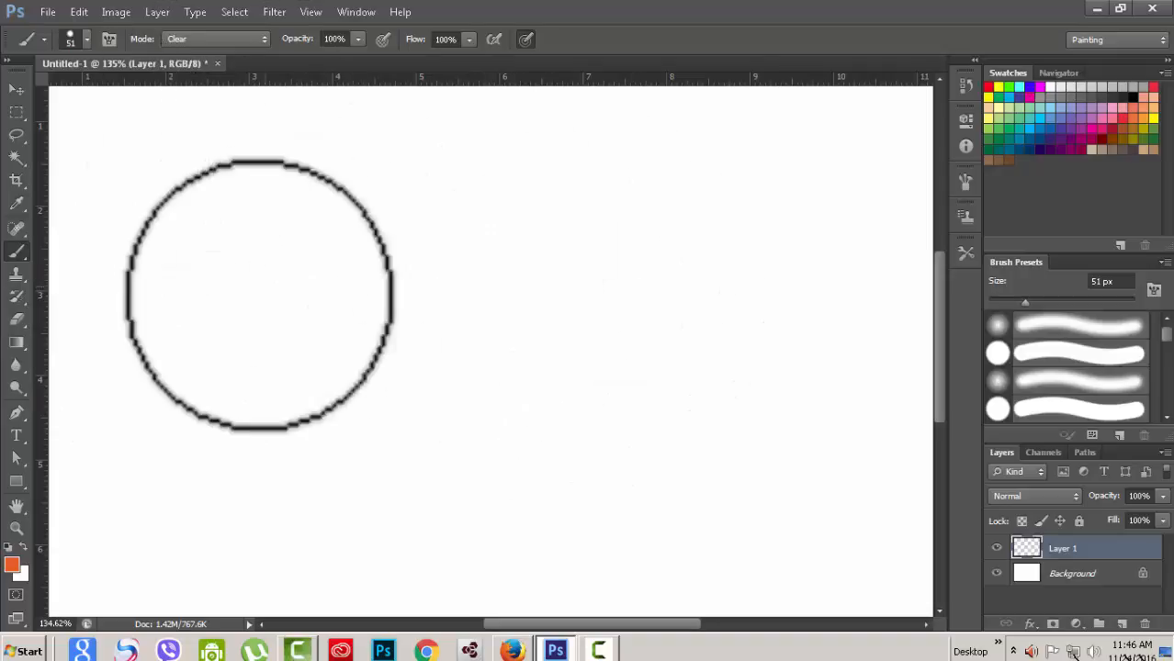
Review the Darken group of blending modes and set the brush mode back to Normal
left_click(262, 40)
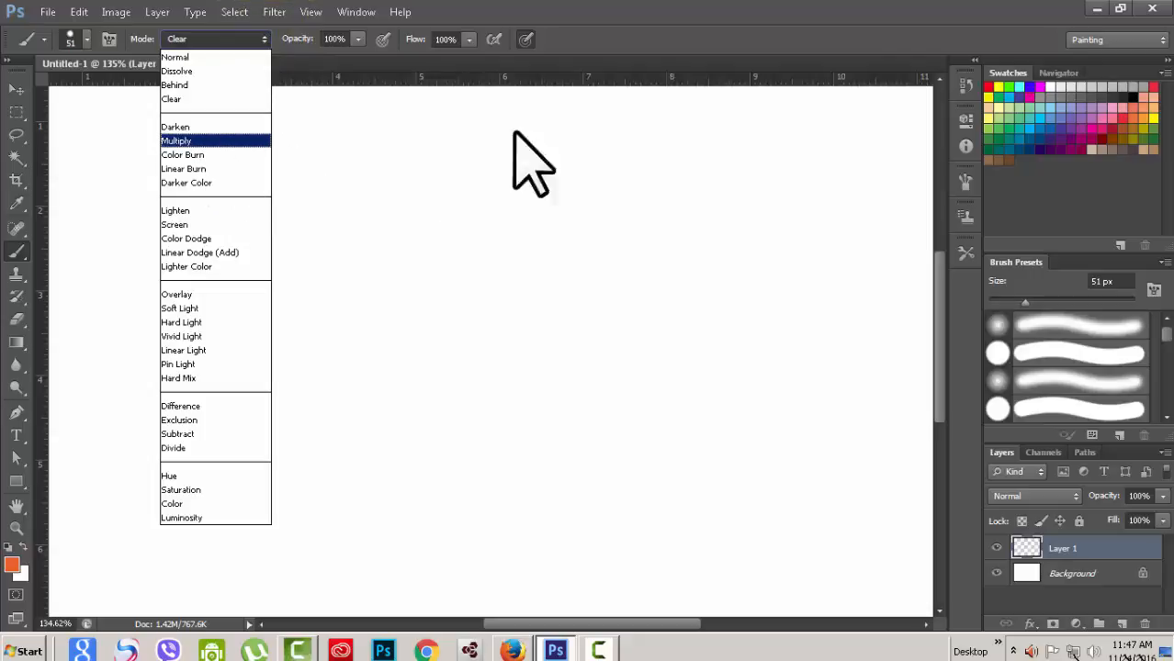
left_click(805, 4)
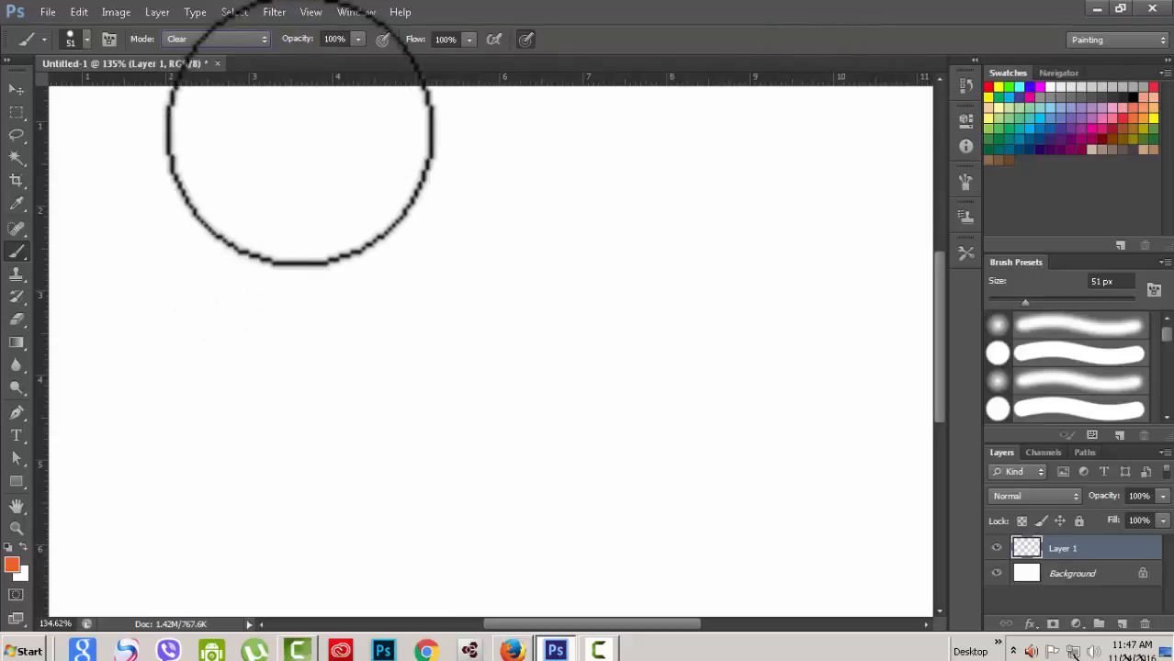
left_click(261, 40)
left_click(234, 61)
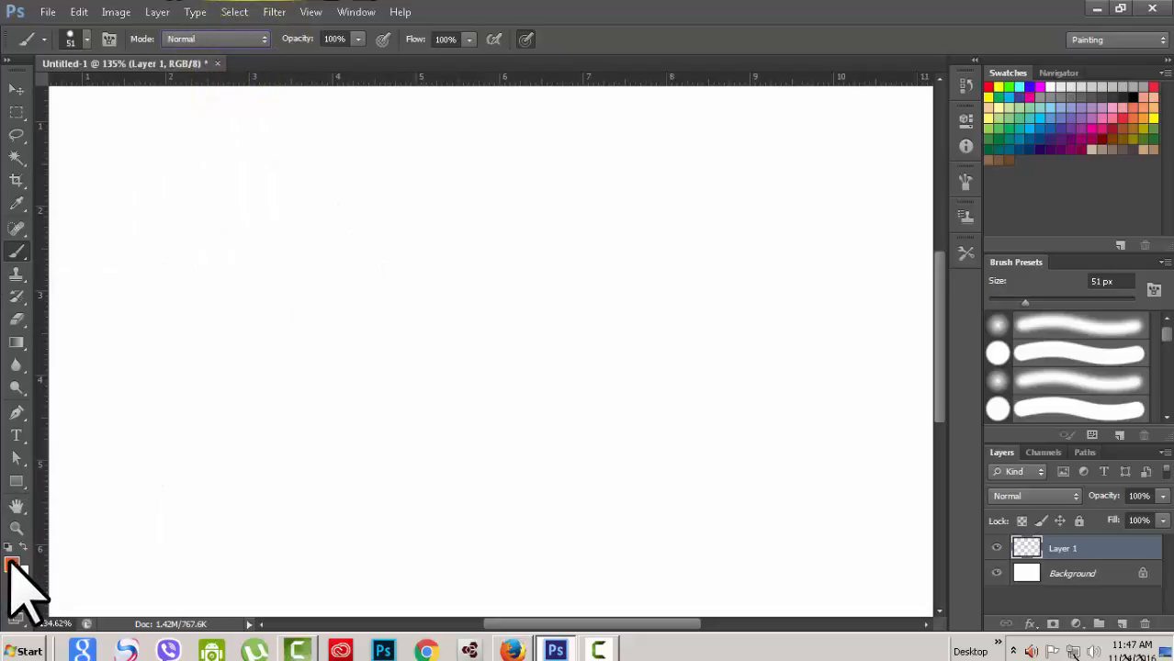
Set the foreground color to light cyan (hue 184, saturation 51%, brightness 96%) and paint a horizontal stroke across the upper canvas
left_click(11, 565)
left_click(908, 220)
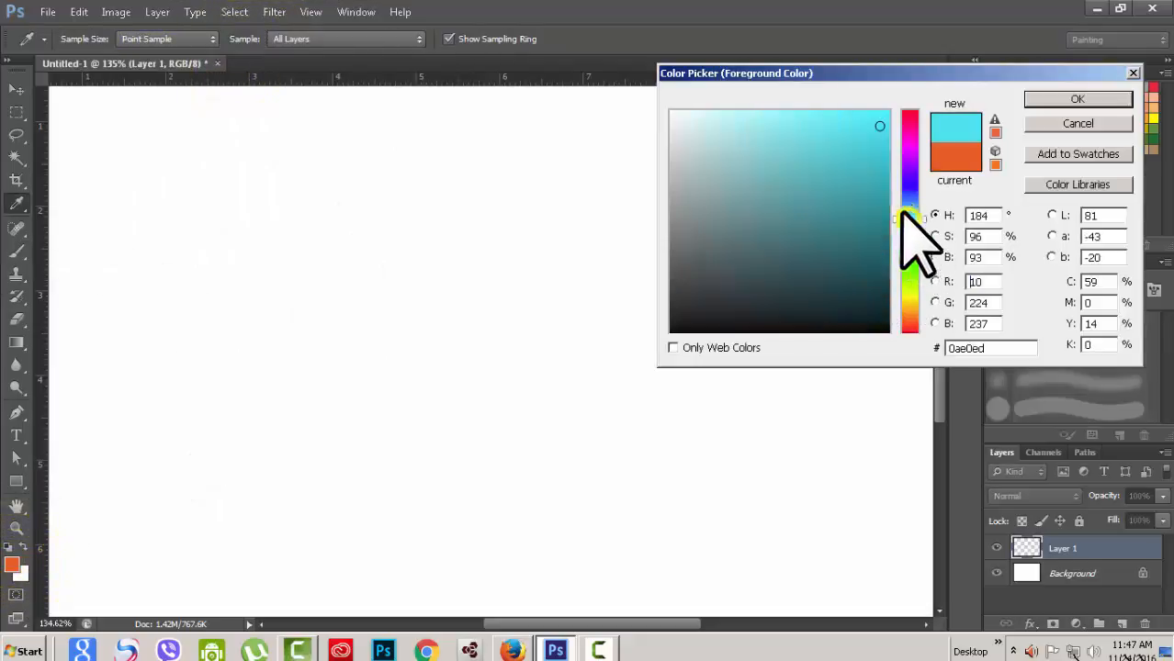
left_click(781, 118)
left_click(1078, 98)
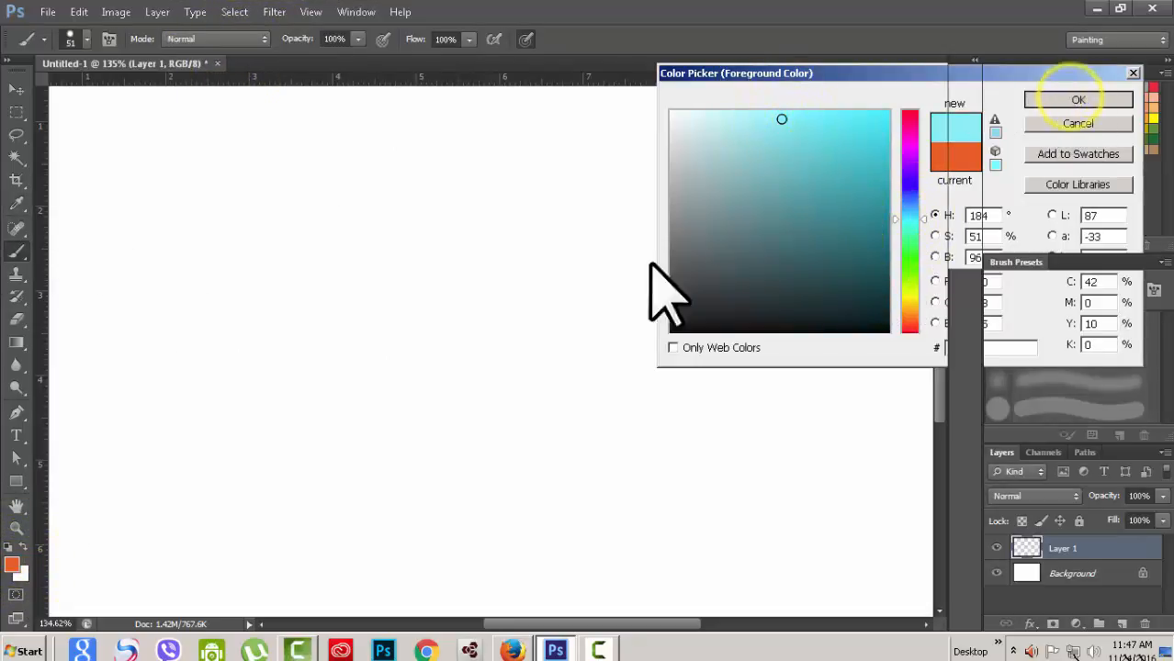
left_click_drag(208, 198, 591, 202)
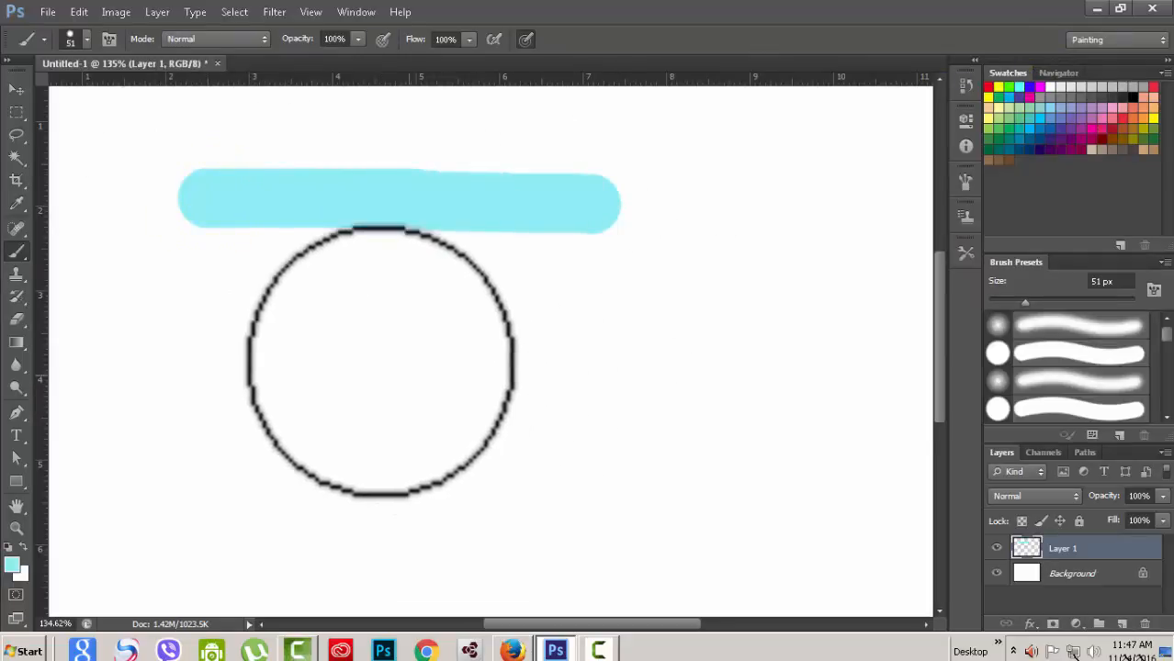
Set the brush mode to Screen and paint a near-vertical stroke crossing the light cyan horizontal stroke
left_click(264, 39)
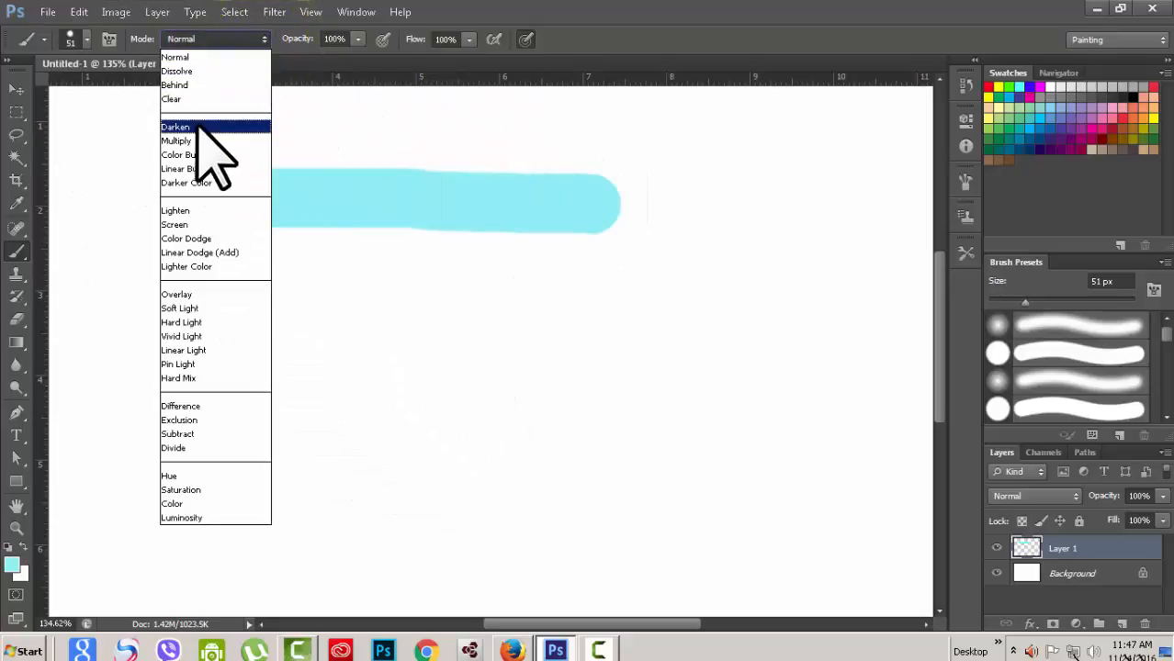
left_click(175, 226)
left_click(382, 117)
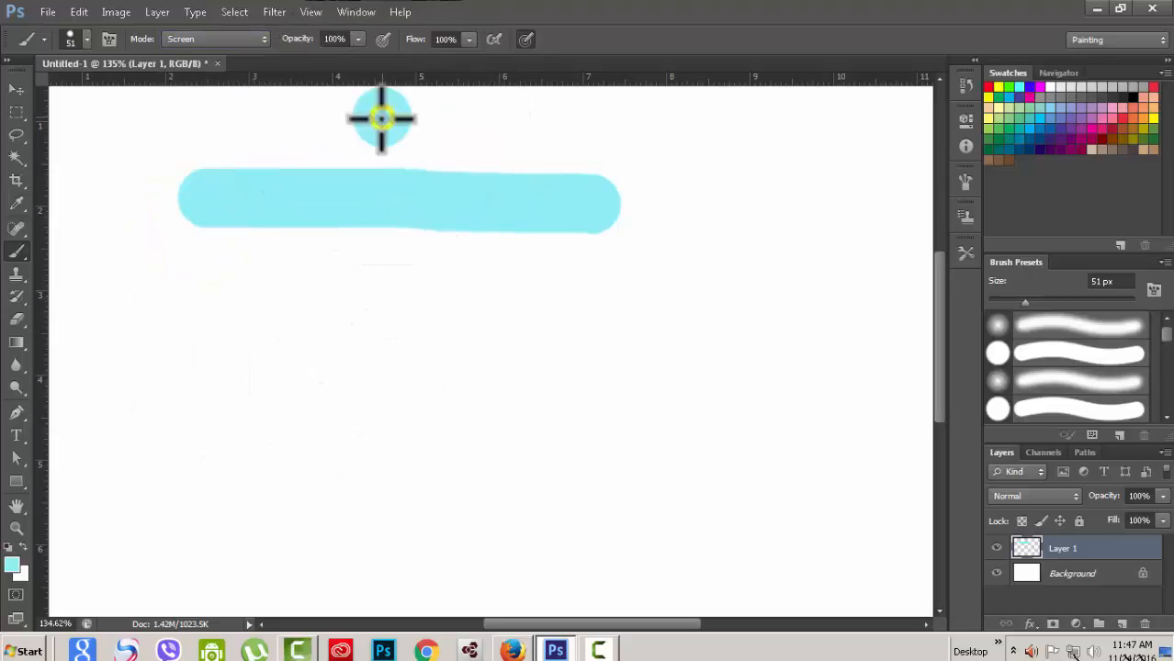
left_click_drag(382, 117, 372, 225)
left_click_drag(361, 323, 361, 325)
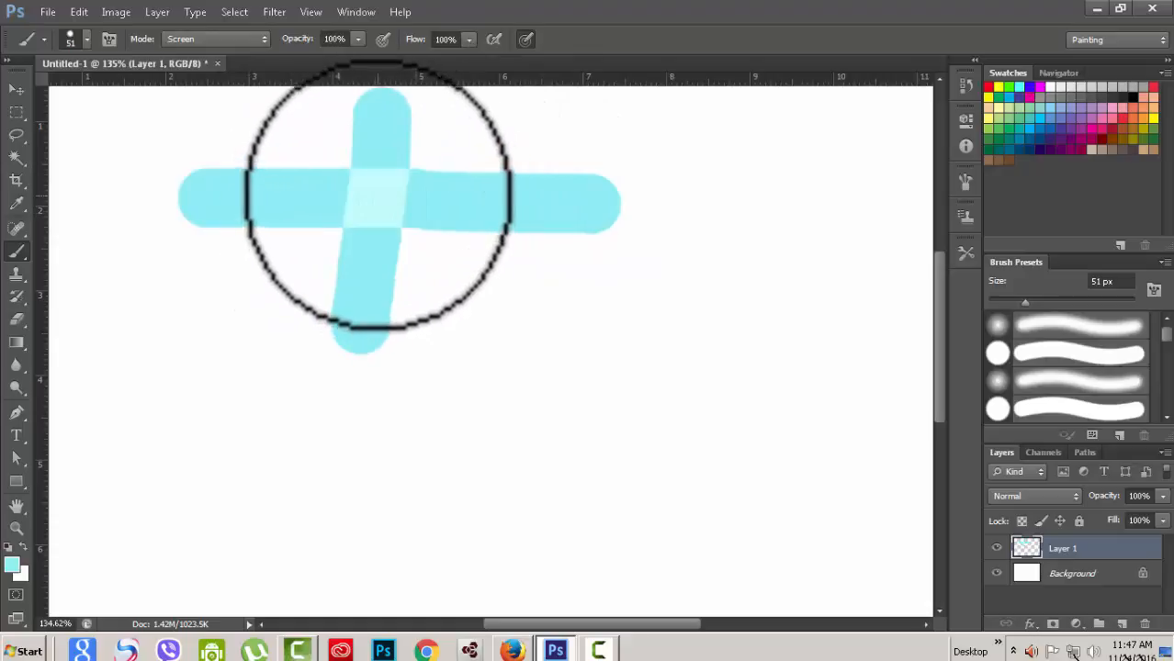
Paint four diagonal Screen strokes at varied angles through the crossing to form a starburst with a lightened center
scroll(391, 197, "up", 2)
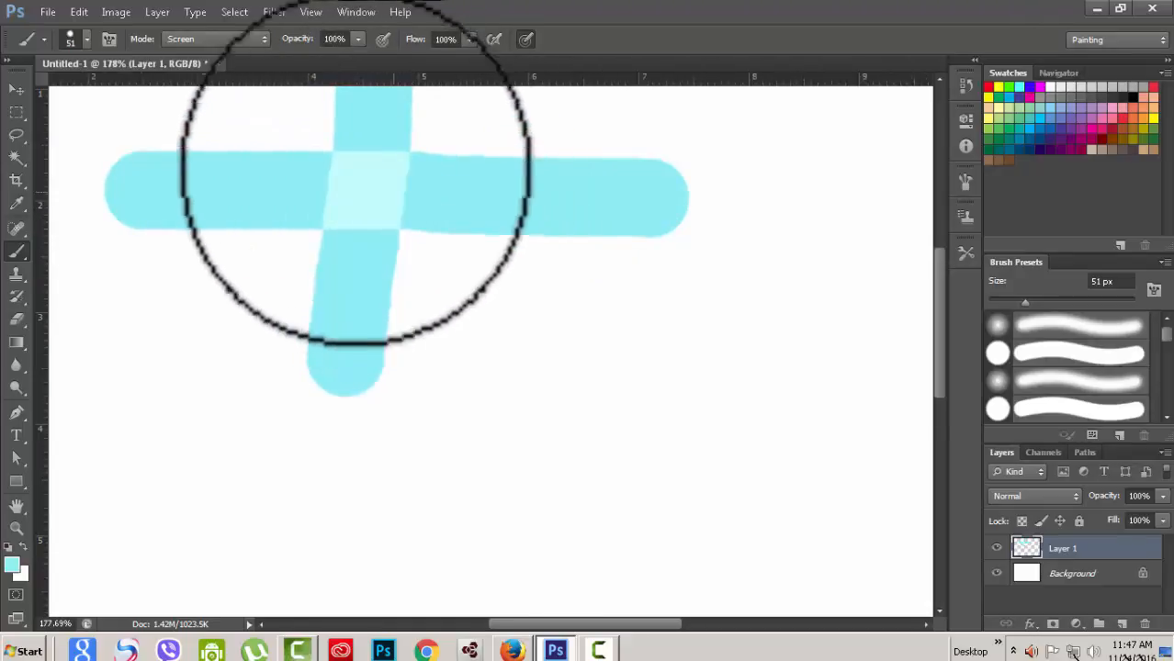
left_click(263, 111)
left_click_drag(265, 112, 493, 320)
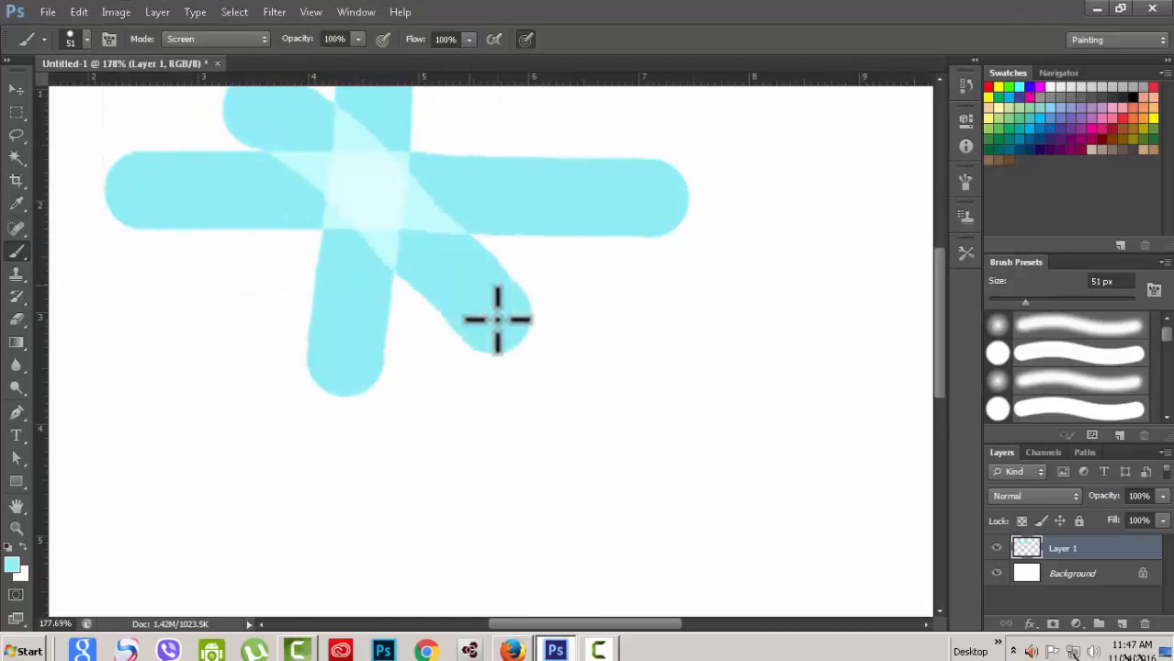
left_click(228, 303)
left_click_drag(302, 254, 452, 150)
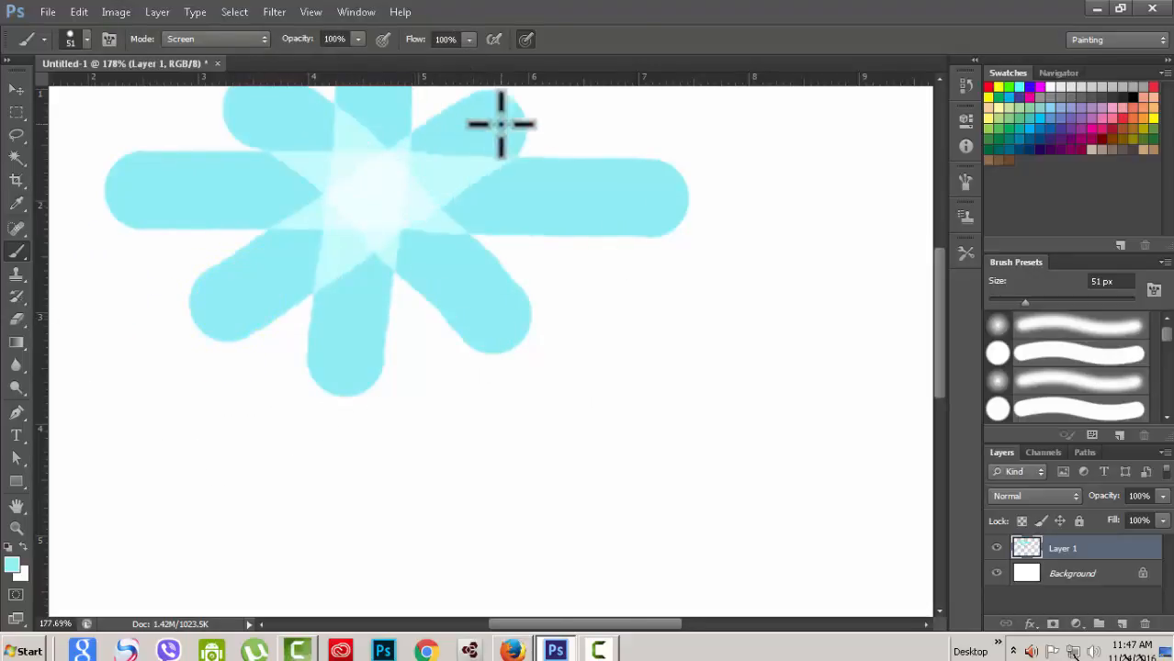
mouse_move(598, 270)
left_mouse_down()
mouse_move(392, 178)
mouse_move(234, 137)
left_mouse_up()
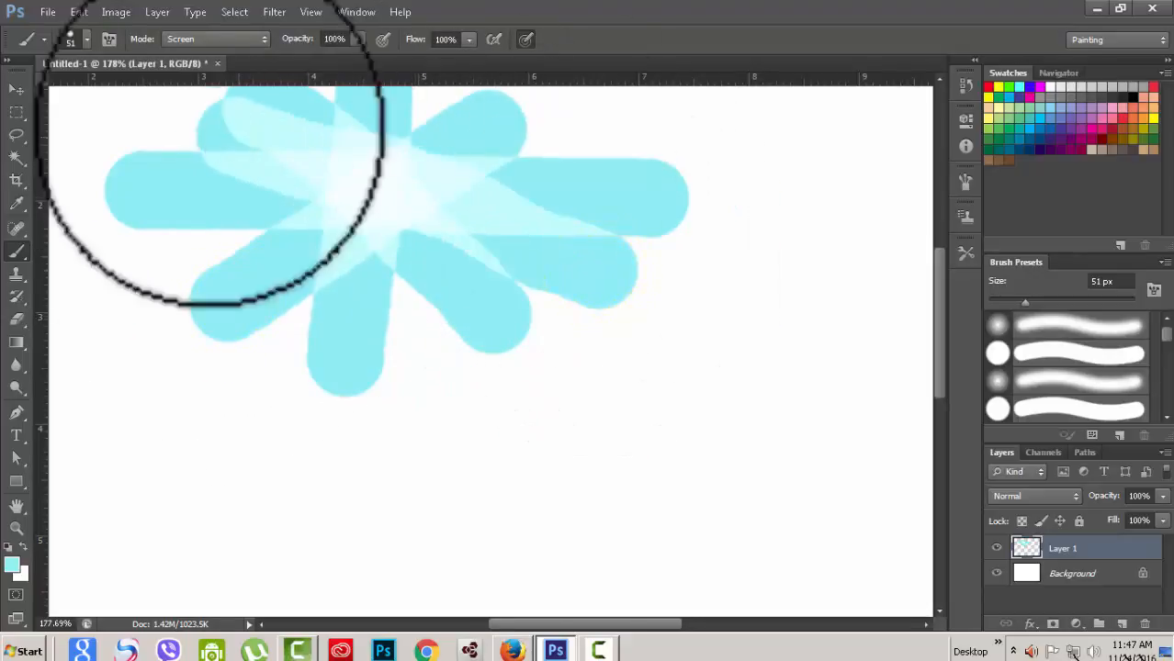
left_click_drag(136, 274, 628, 121)
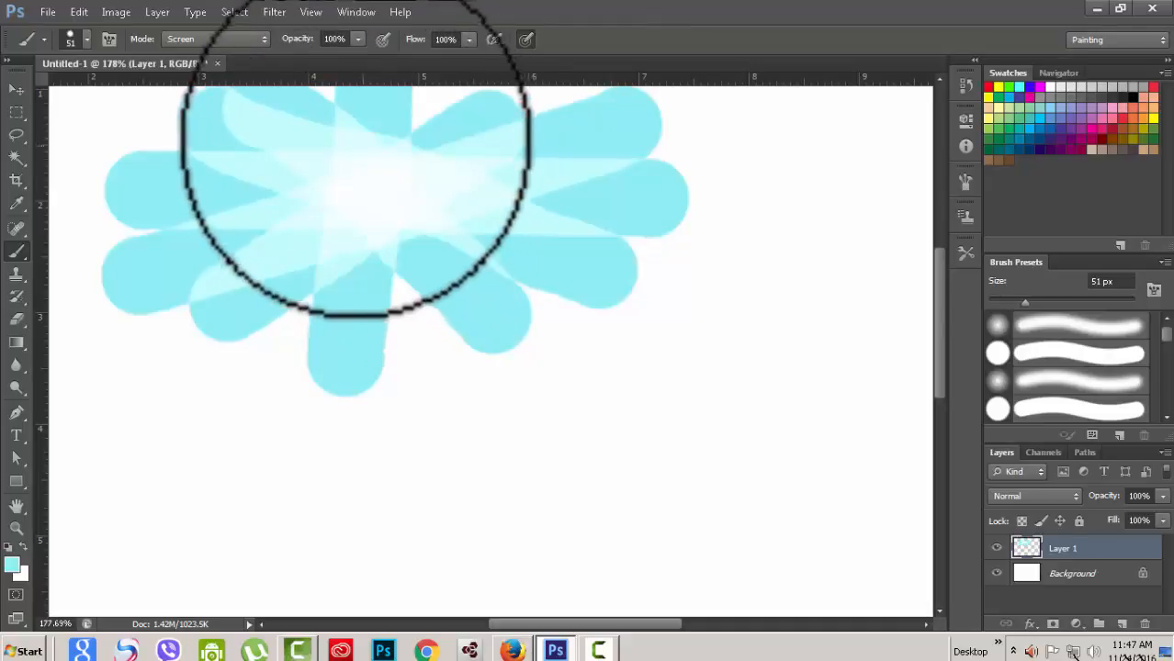
Set the brush mode to Multiply and paint crossing cyan strokes below and beside the Screen starburst to form a second starburst
left_click(264, 40)
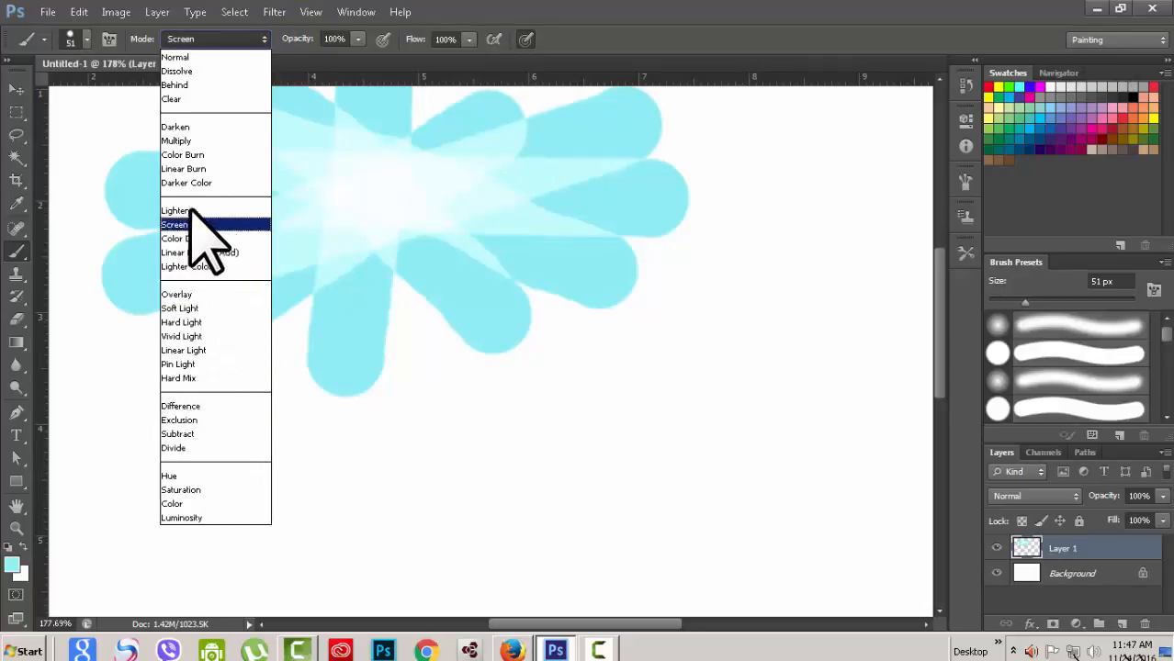
left_click(182, 141)
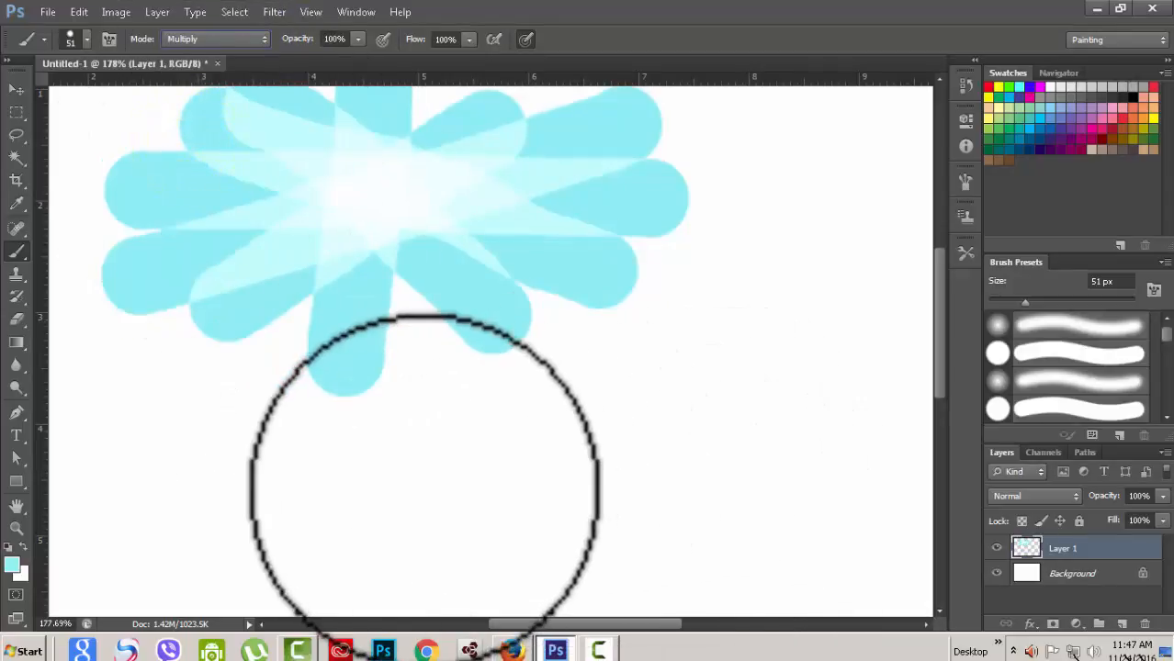
left_click_drag(430, 492, 832, 478)
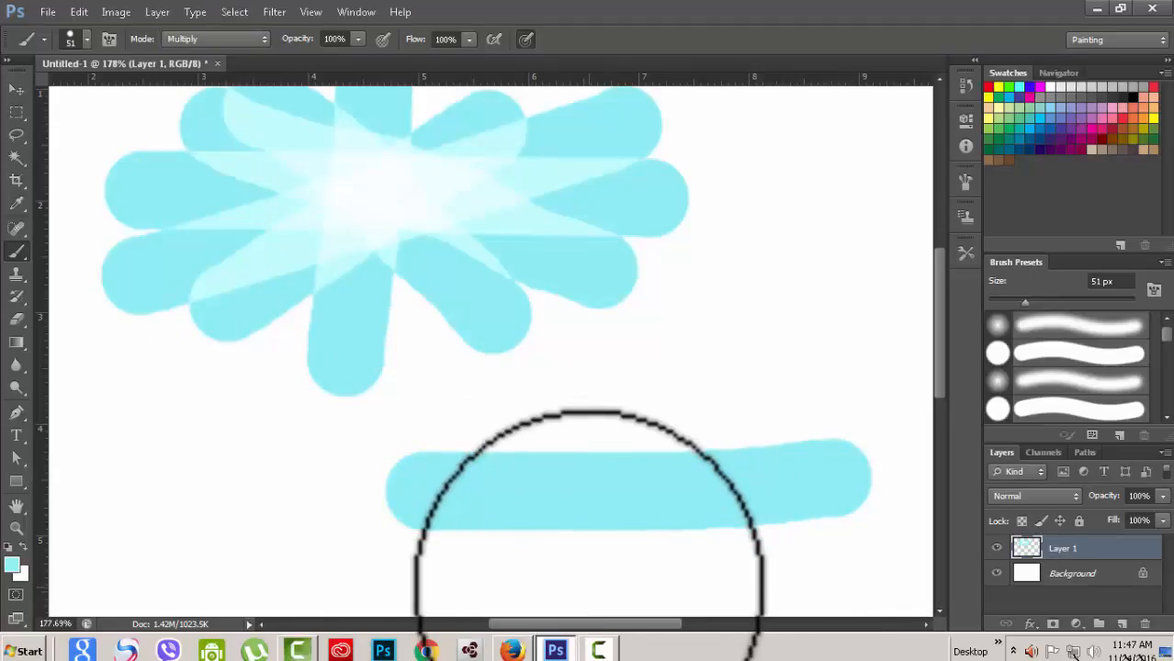
left_click_drag(630, 498, 588, 580)
left_click_drag(694, 388, 722, 347)
left_click_drag(554, 365, 686, 598)
left_click_drag(461, 564, 822, 414)
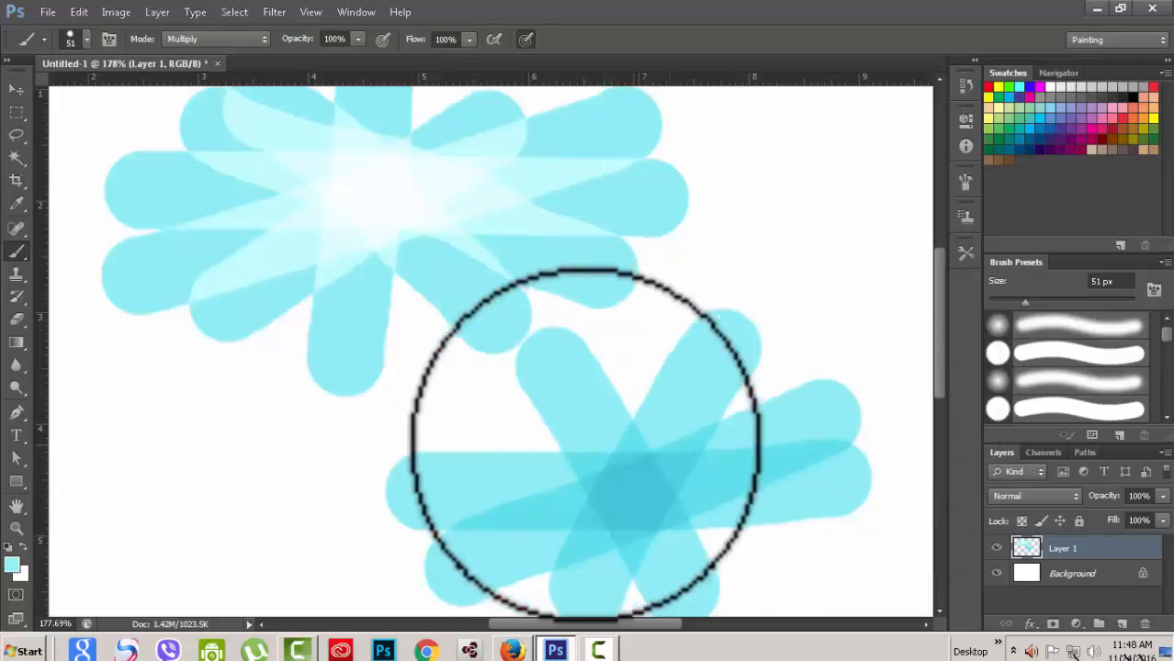
left_click(800, 573, "shift")
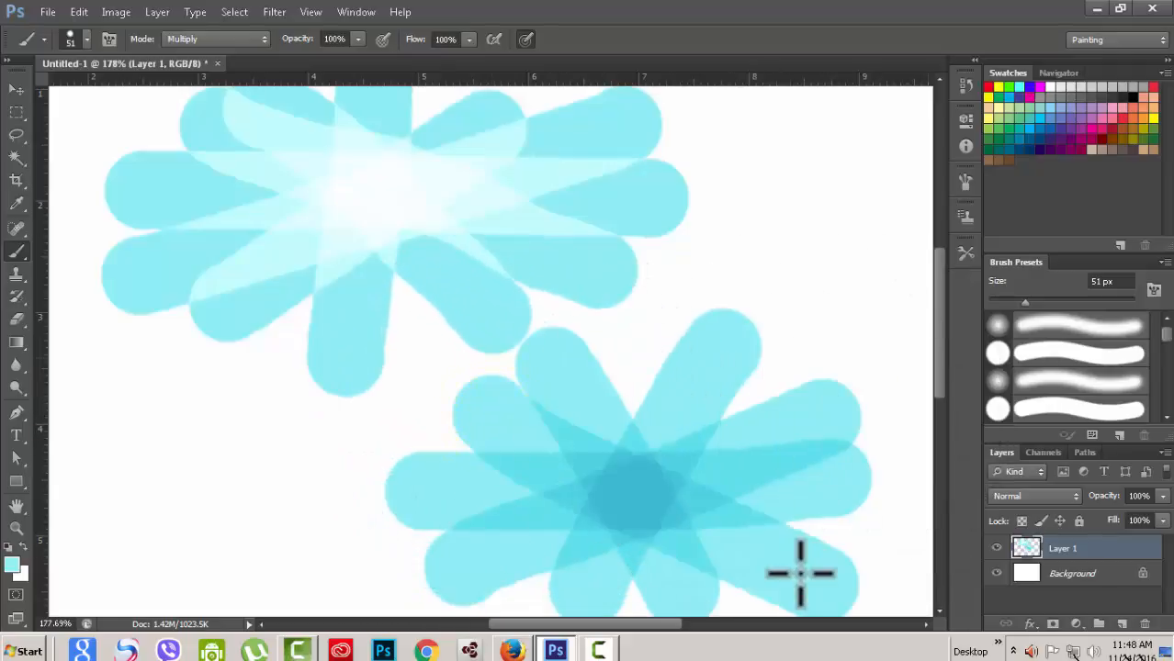
Add more Multiply strokes at different angles over the second starburst to darken its overlaps and center
scroll(800, 573, "down", 3)
left_click_drag(642, 176, 627, 513)
mouse_move(484, 466)
left_mouse_down()
mouse_move(617, 333)
mouse_move(827, 210)
left_mouse_up()
left_click_drag(472, 257, 799, 397)
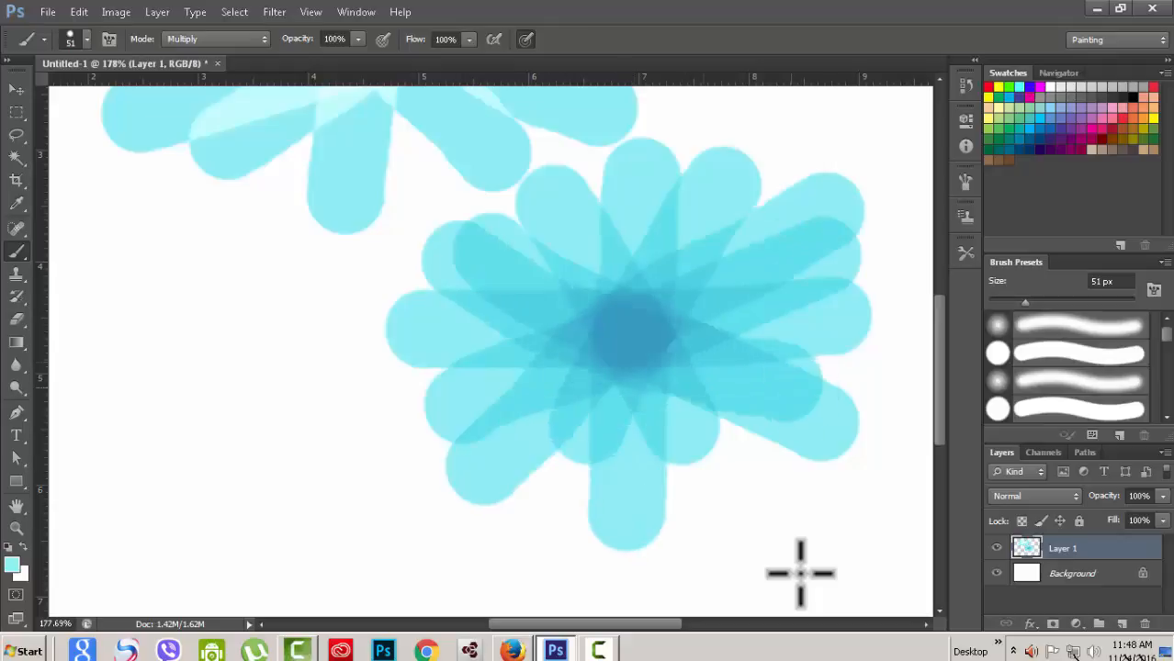
left_click_drag(565, 207, 693, 446)
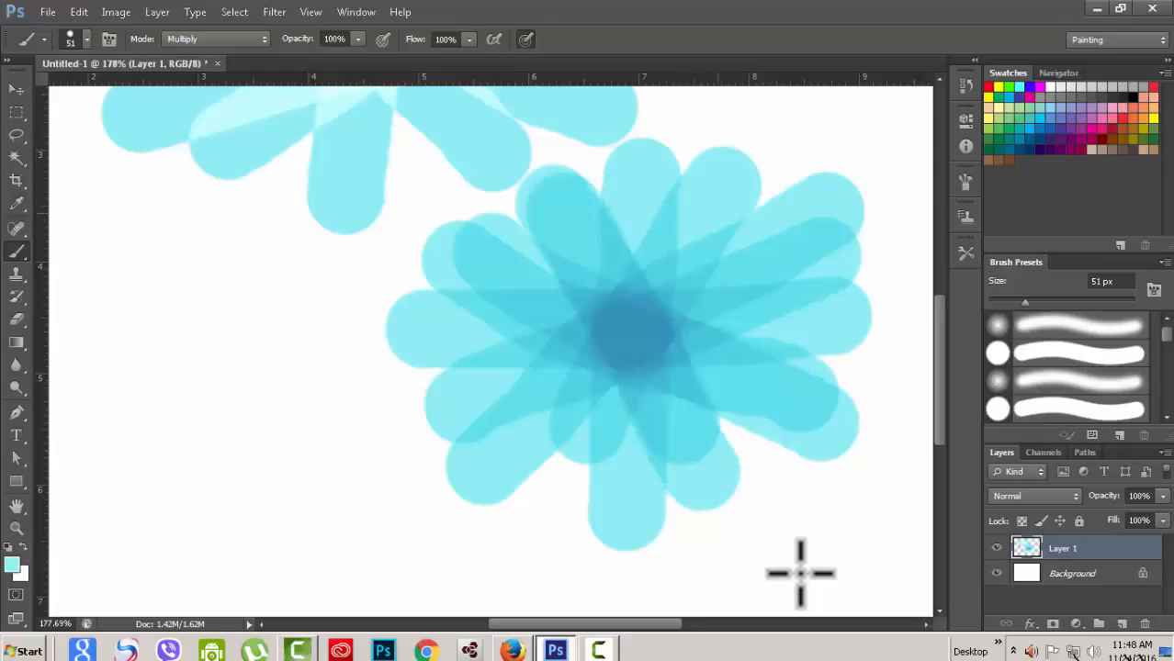
left_click_drag(726, 163, 576, 367)
left_click_drag(558, 197, 673, 441)
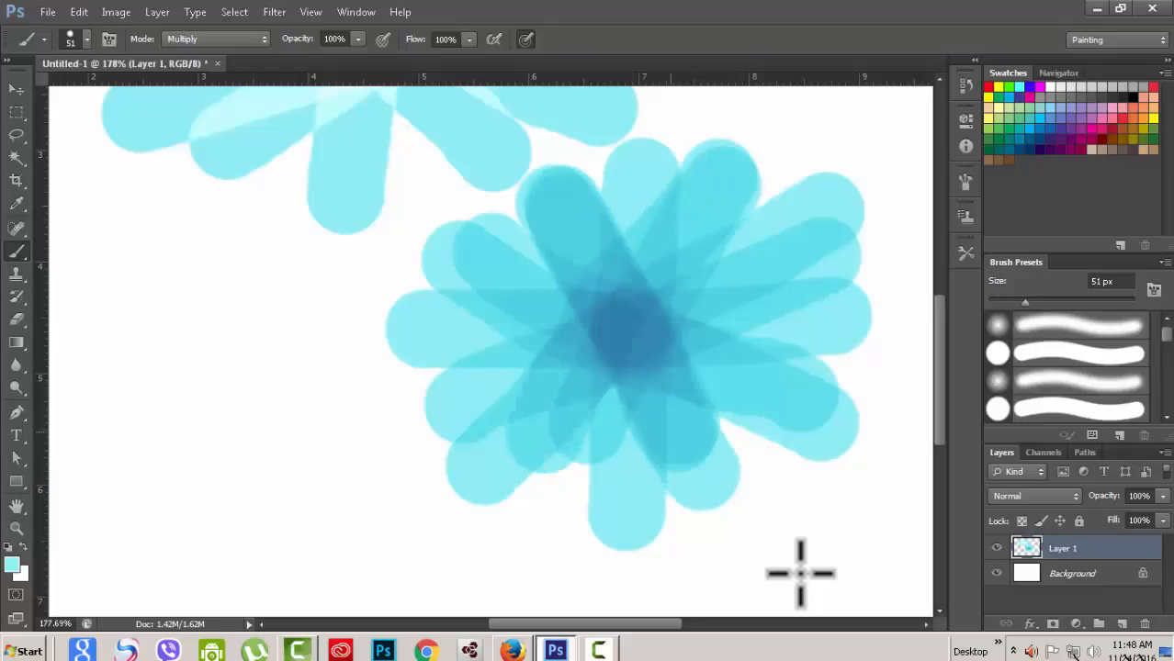
left_click_drag(408, 327, 822, 327)
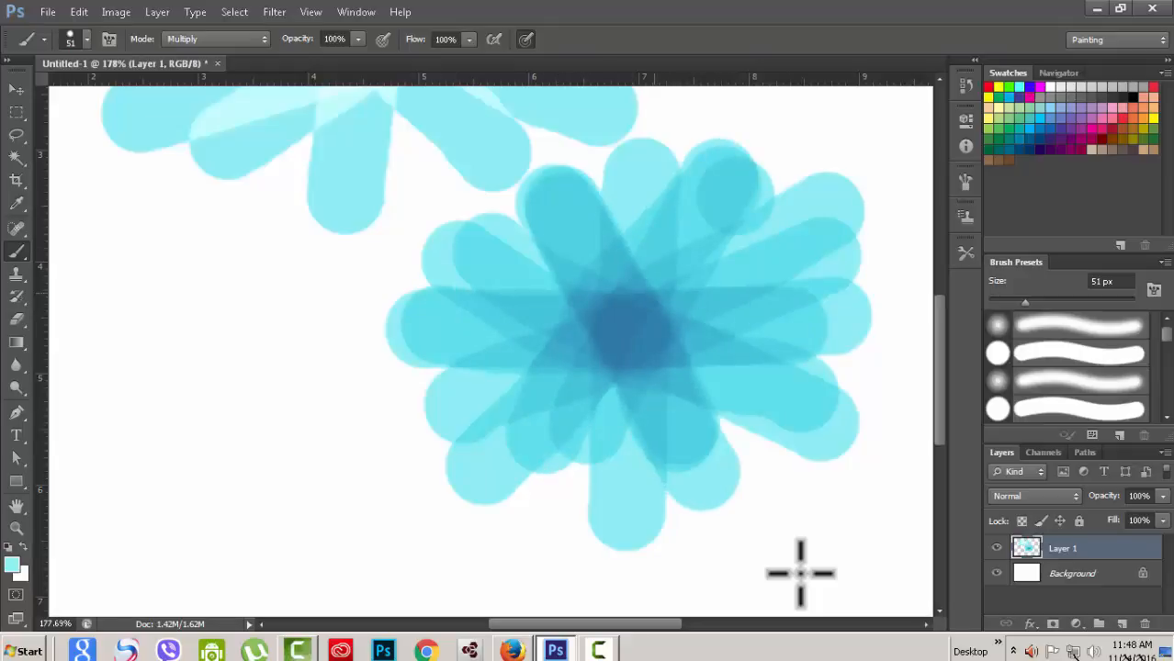
left_click_drag(725, 207, 556, 450)
Set the brush mode back to Normal and replace the painted Layer 1 with a new empty layer
left_click(213, 39)
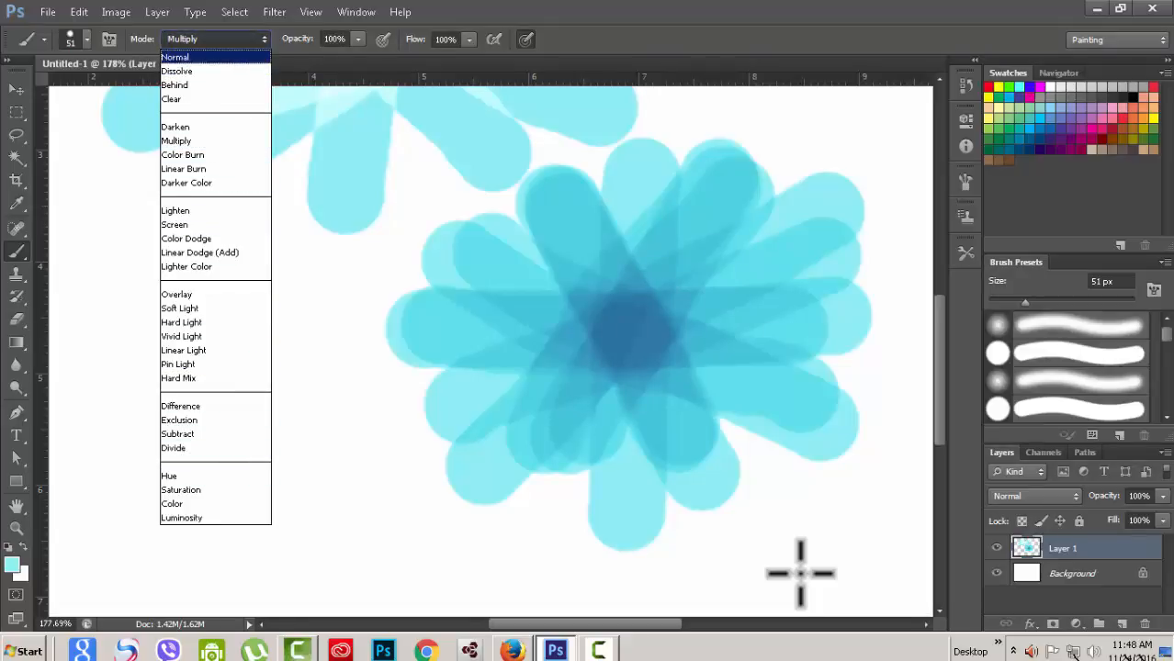
key("Return")
left_click(1144, 623)
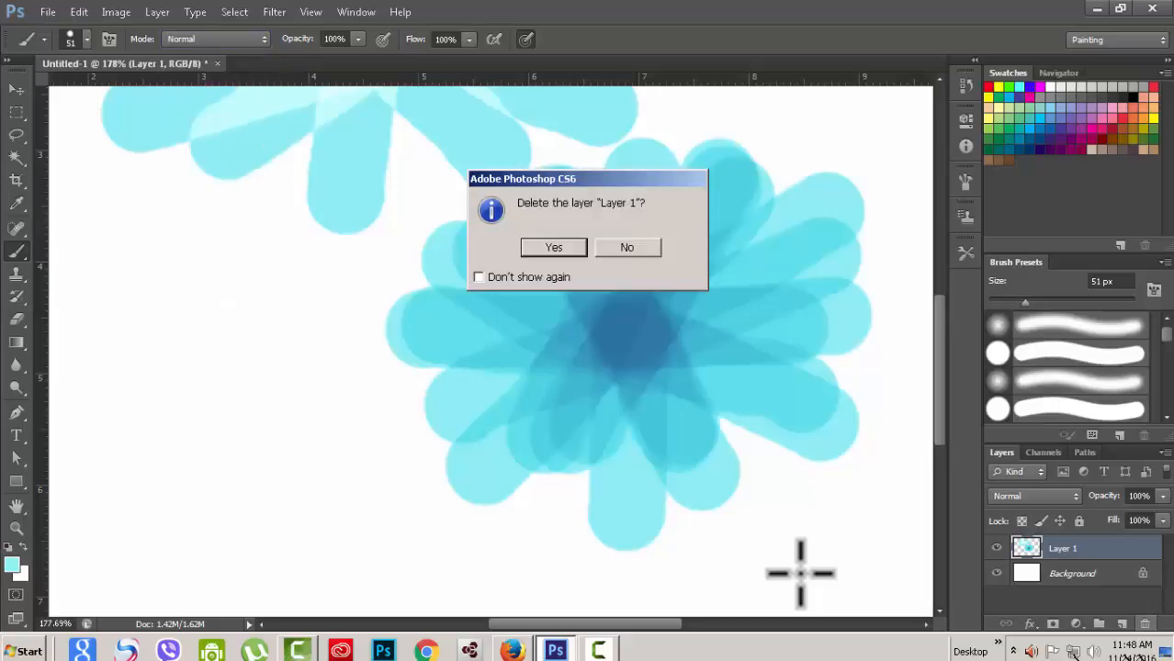
key("Return")
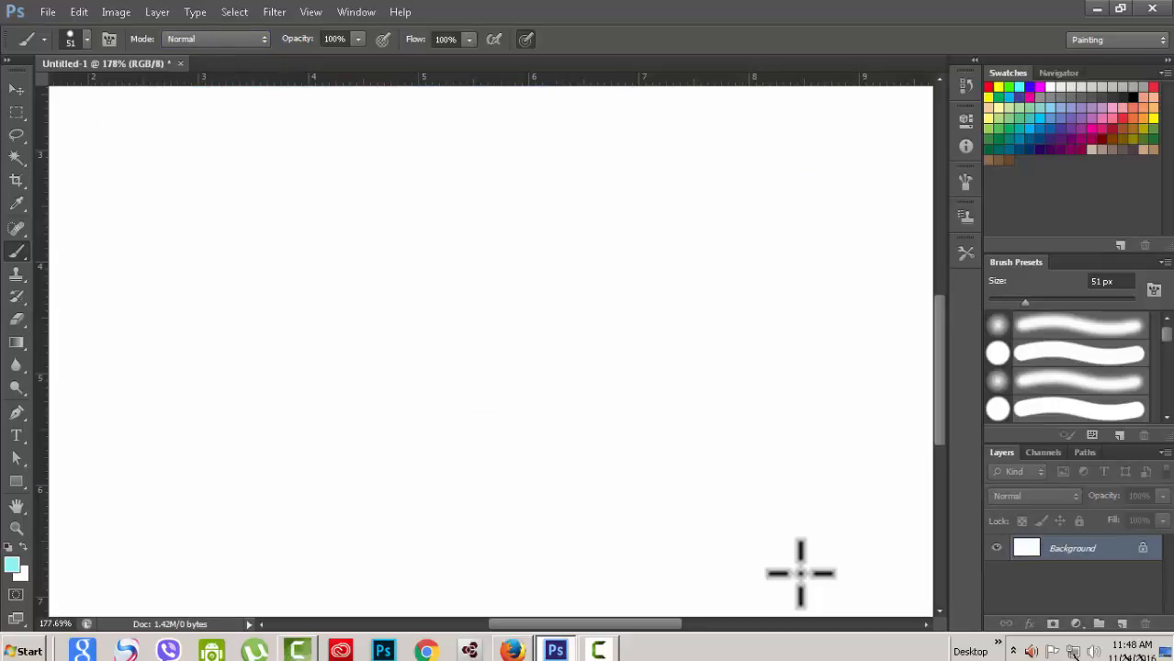
key("ctrl+shift+alt+n")
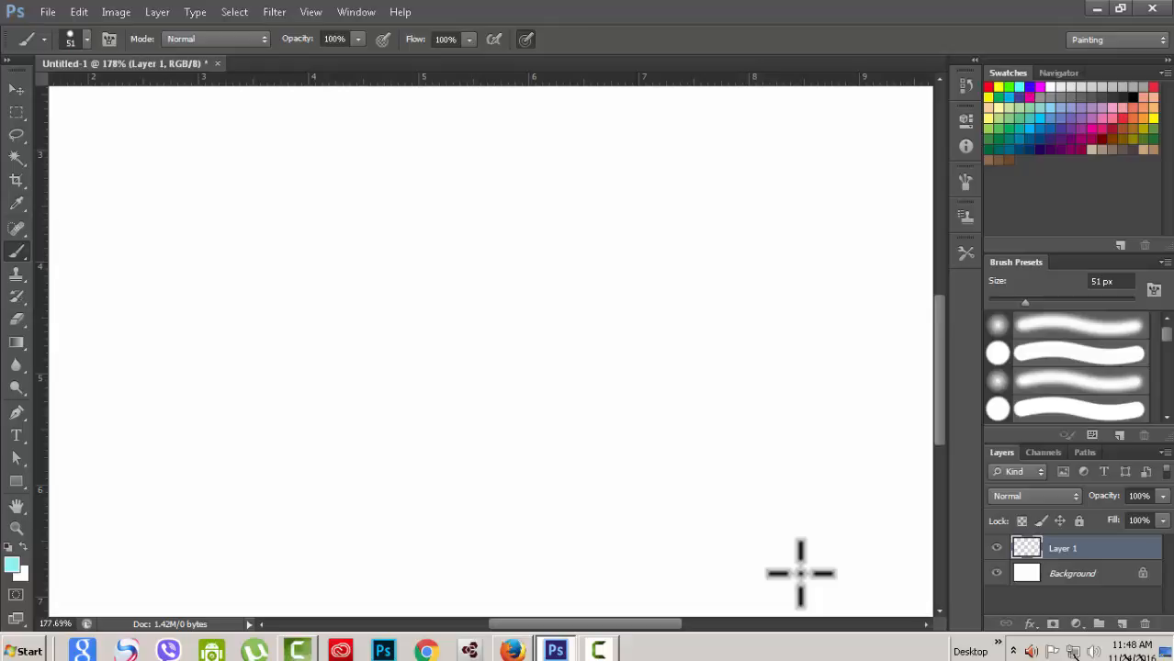
Paint a horizontal cyan stroke at 100% opacity and another below it at 50% opacity, partly overlaid with a second pass
left_click_drag(169, 227, 687, 237)
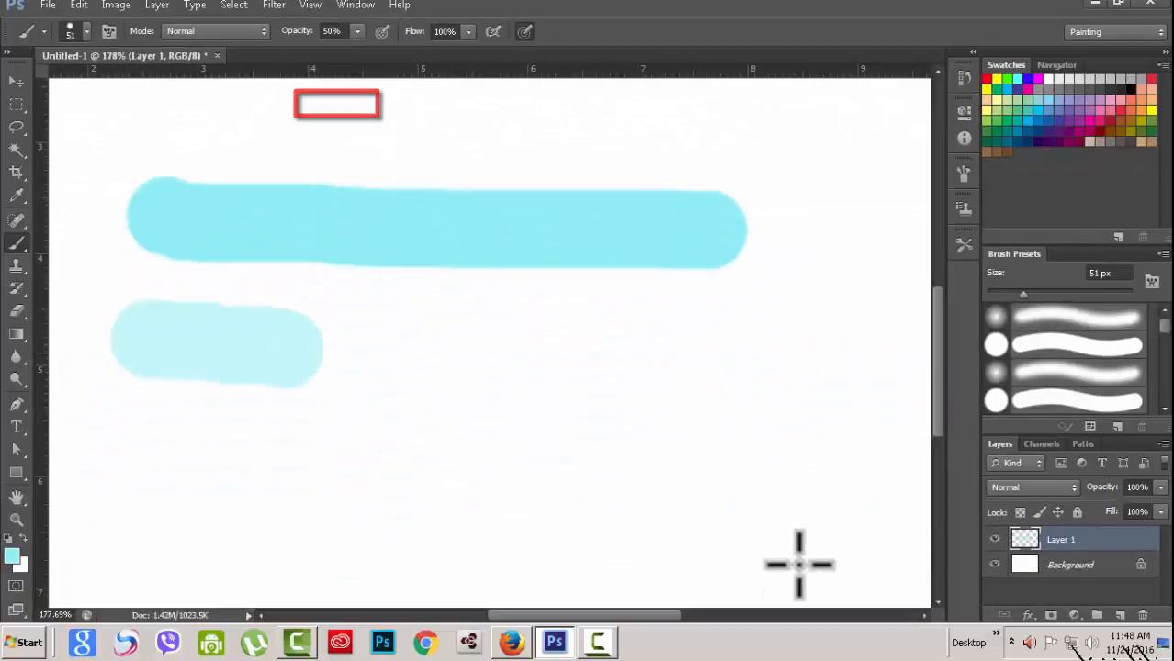
left_click_drag(285, 349, 712, 341)
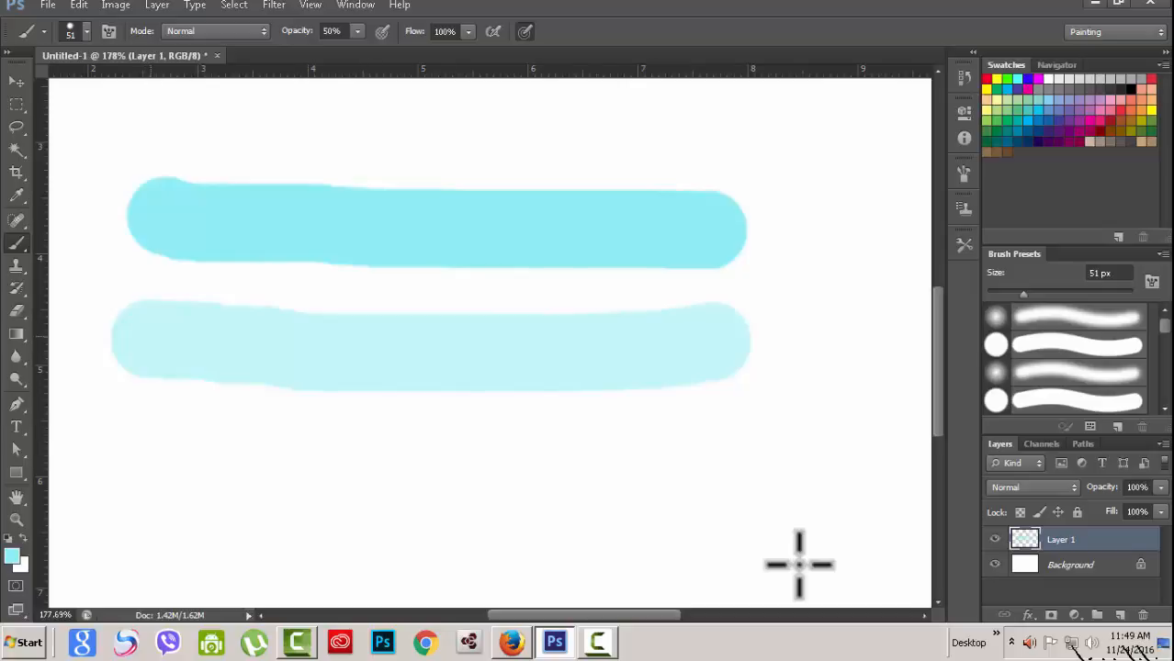
left_click_drag(152, 337, 551, 344)
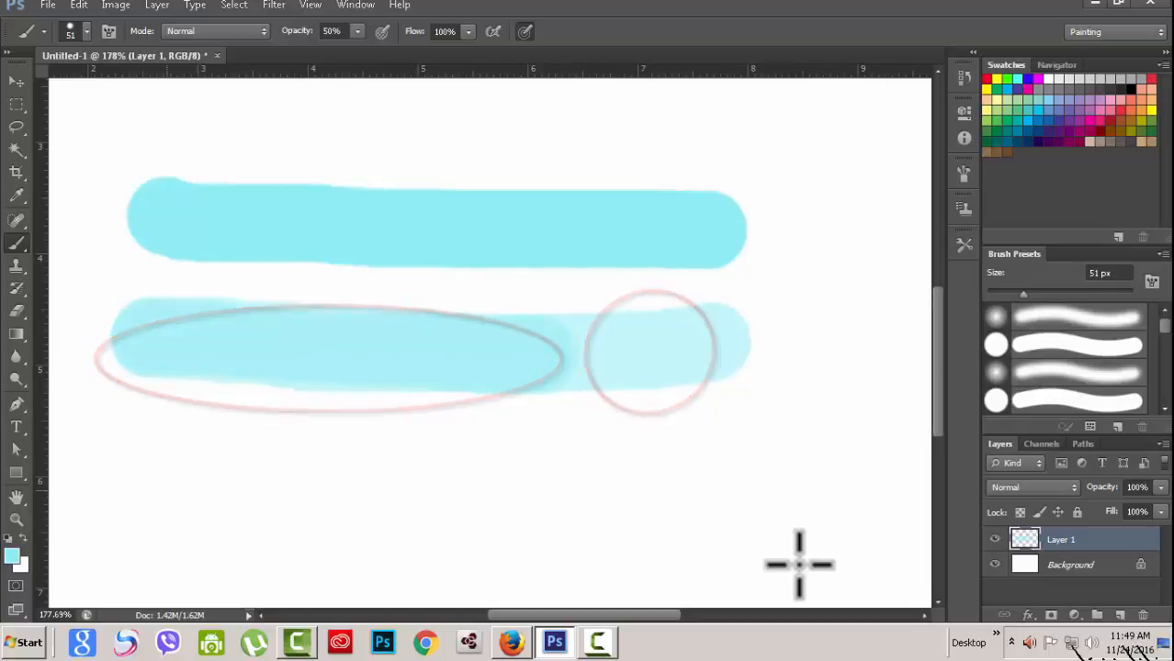
Paint a wide 50% opacity patch below the two strokes and overlay a smaller patch on its left part
left_click(140, 471)
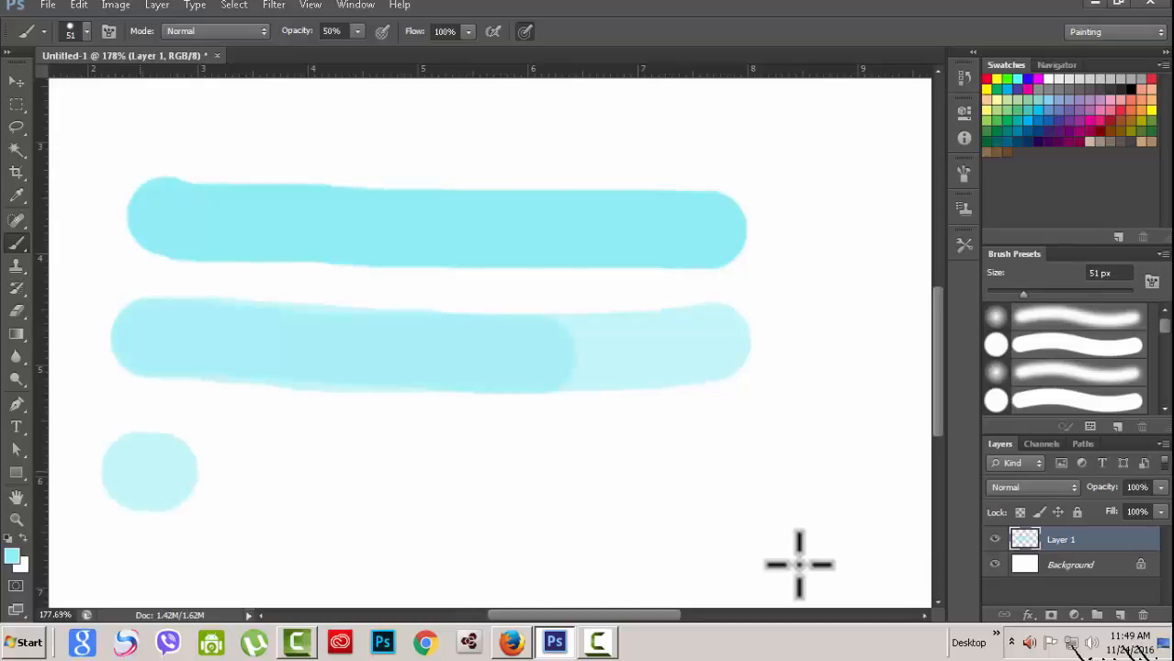
mouse_move(159, 472)
left_mouse_down()
mouse_move(489, 478)
mouse_move(333, 490)
mouse_move(569, 496)
mouse_move(204, 510)
mouse_move(152, 501)
mouse_move(275, 436)
mouse_move(276, 510)
mouse_move(441, 538)
left_mouse_up()
left_click_drag(336, 418, 528, 439)
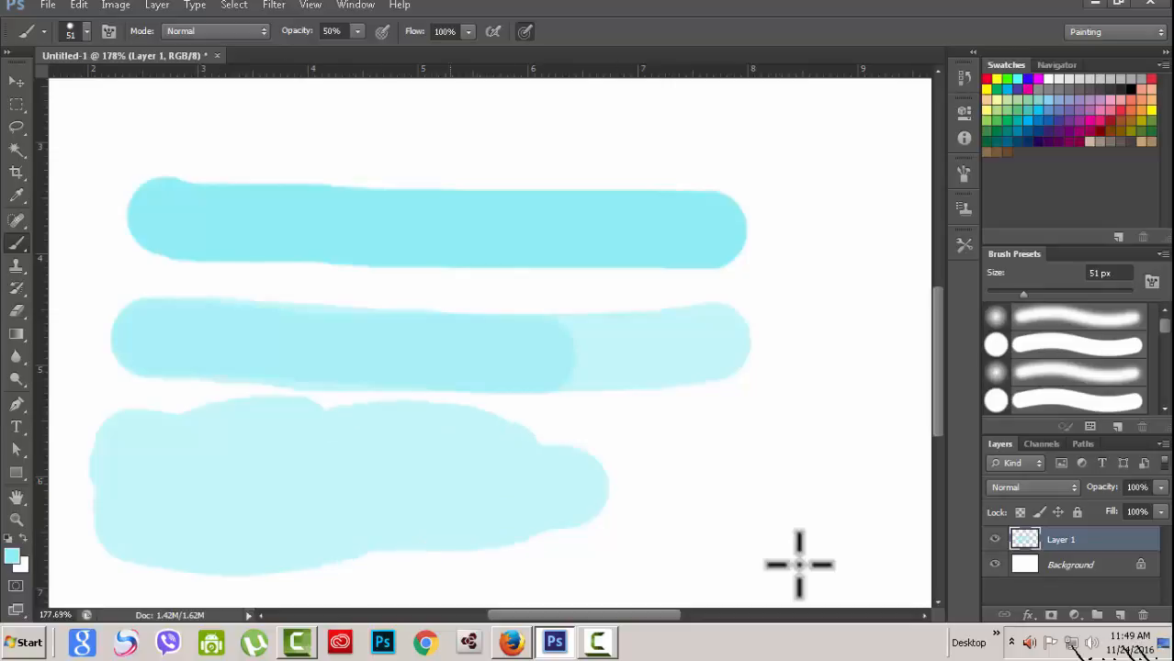
mouse_move(326, 464)
left_mouse_down()
mouse_move(283, 482)
mouse_move(250, 475)
left_mouse_up()
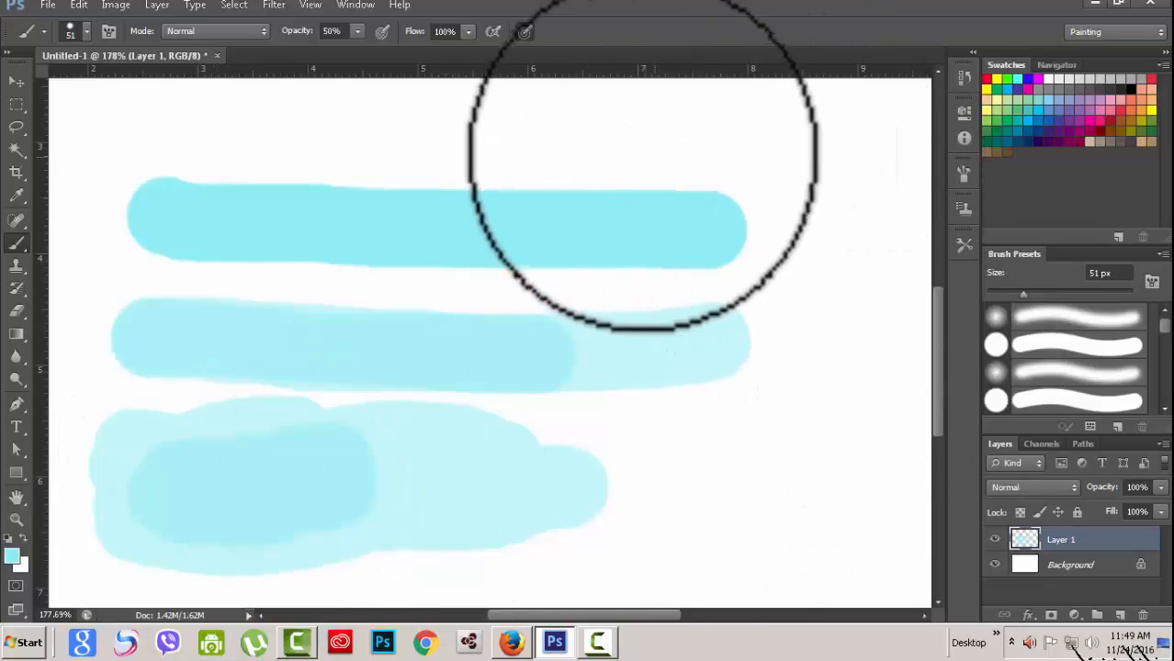
Paint a 50% opacity band across the upper-right canvas and down its right side, and go over its upper part again
mouse_move(622, 147)
left_mouse_down()
mouse_move(754, 144)
mouse_move(810, 157)
mouse_move(829, 178)
mouse_move(831, 213)
left_mouse_up()
mouse_move(835, 307)
left_mouse_down()
mouse_move(811, 510)
mouse_move(826, 470)
mouse_move(824, 271)
mouse_move(799, 172)
mouse_move(668, 160)
mouse_move(653, 148)
mouse_move(781, 131)
mouse_move(756, 142)
mouse_move(808, 148)
mouse_move(850, 127)
mouse_move(869, 267)
mouse_move(846, 360)
mouse_move(841, 454)
left_mouse_up()
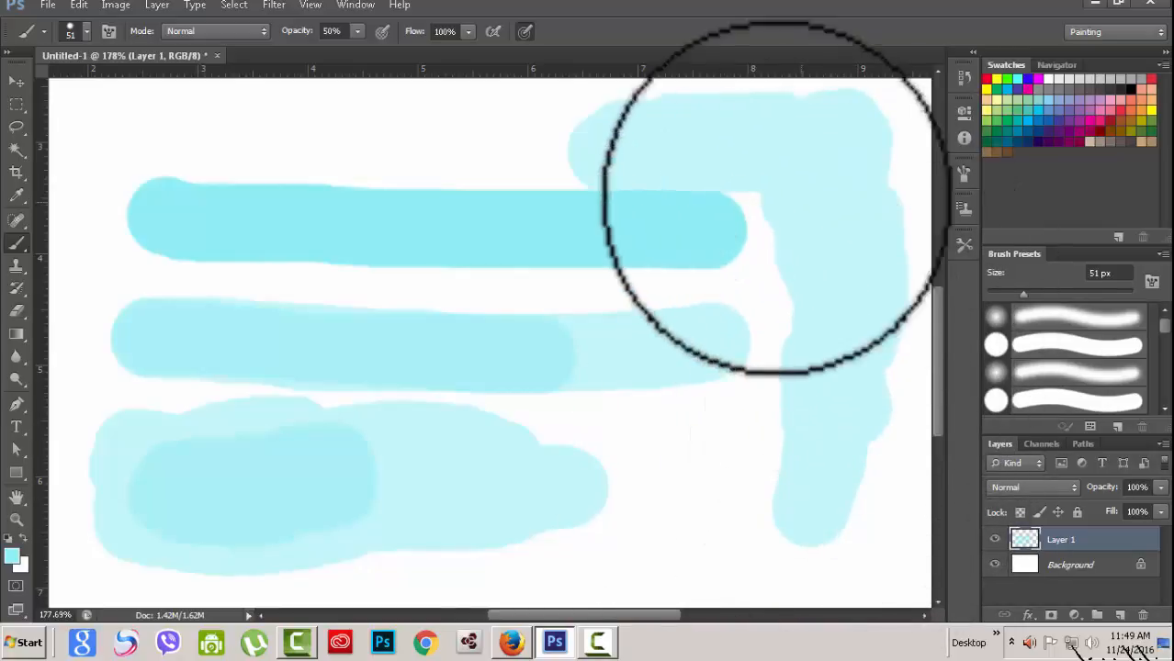
mouse_move(624, 145)
left_mouse_down()
mouse_move(769, 139)
mouse_move(698, 145)
mouse_move(755, 150)
mouse_move(687, 161)
mouse_move(803, 148)
mouse_move(841, 190)
mouse_move(822, 293)
mouse_move(851, 194)
mouse_move(779, 185)
mouse_move(825, 306)
mouse_move(863, 275)
left_mouse_up()
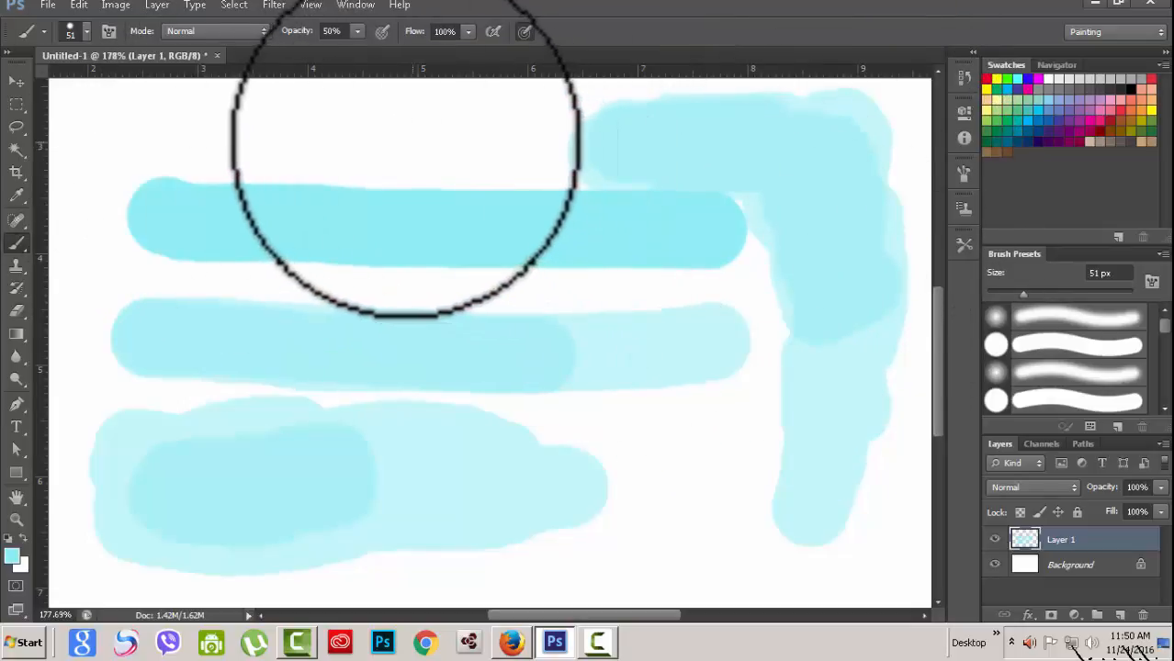
Paint two separate 50% opacity patches above the full-opacity stroke and a small overlapping pair of dabs near the lower right
left_click_drag(154, 134, 230, 141)
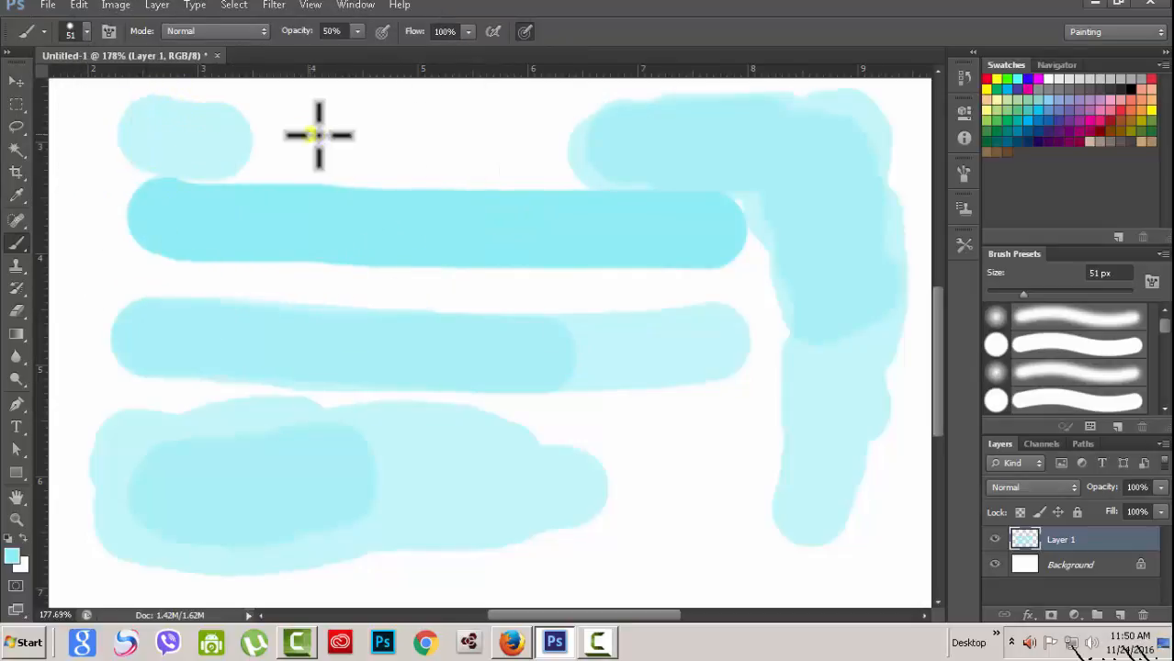
mouse_move(312, 135)
left_mouse_down()
mouse_move(402, 138)
mouse_move(353, 141)
mouse_move(391, 138)
mouse_move(361, 140)
left_mouse_up()
mouse_move(678, 468)
left_mouse_down()
mouse_move(686, 512)
mouse_move(666, 462)
left_mouse_up()
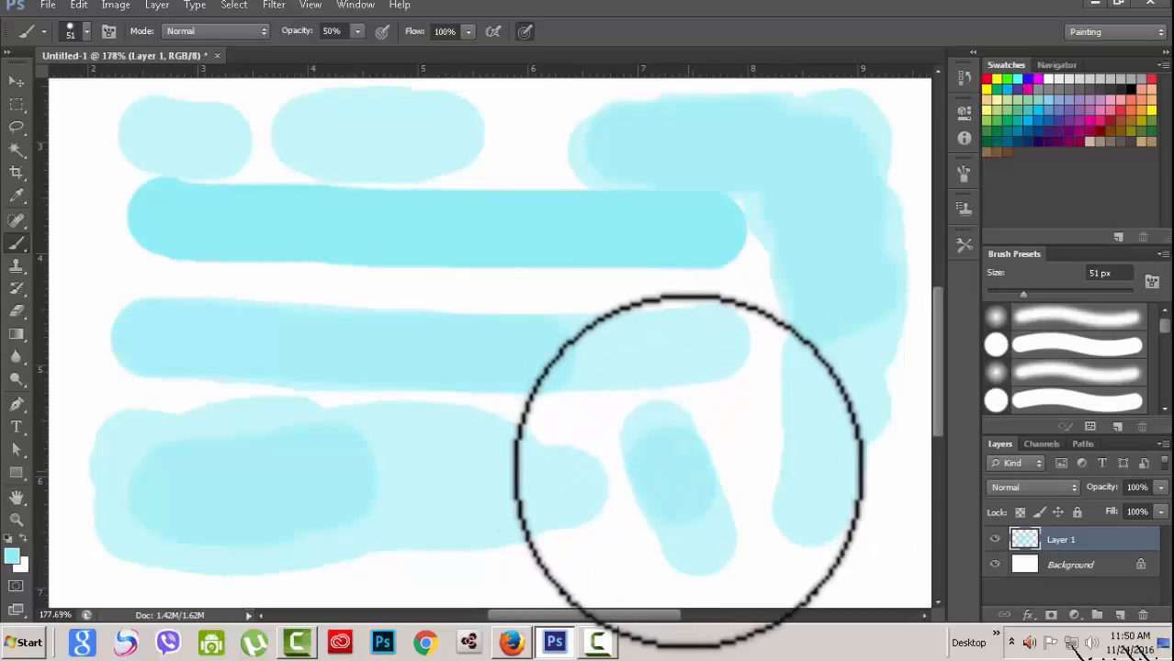
Replace the painted Layer 1 with a new empty layer and reselect the Brush tool with the whole canvas in view
left_click(1143, 615)
left_click(552, 241)
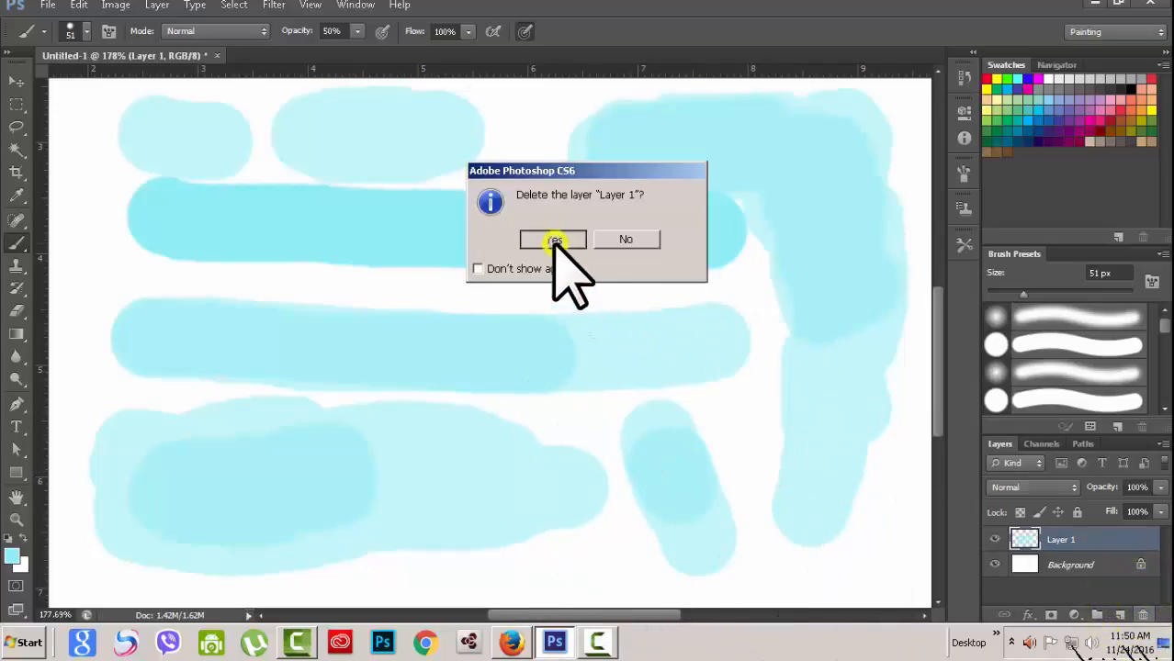
left_click(1120, 614)
scroll(344, 393, "down", 2)
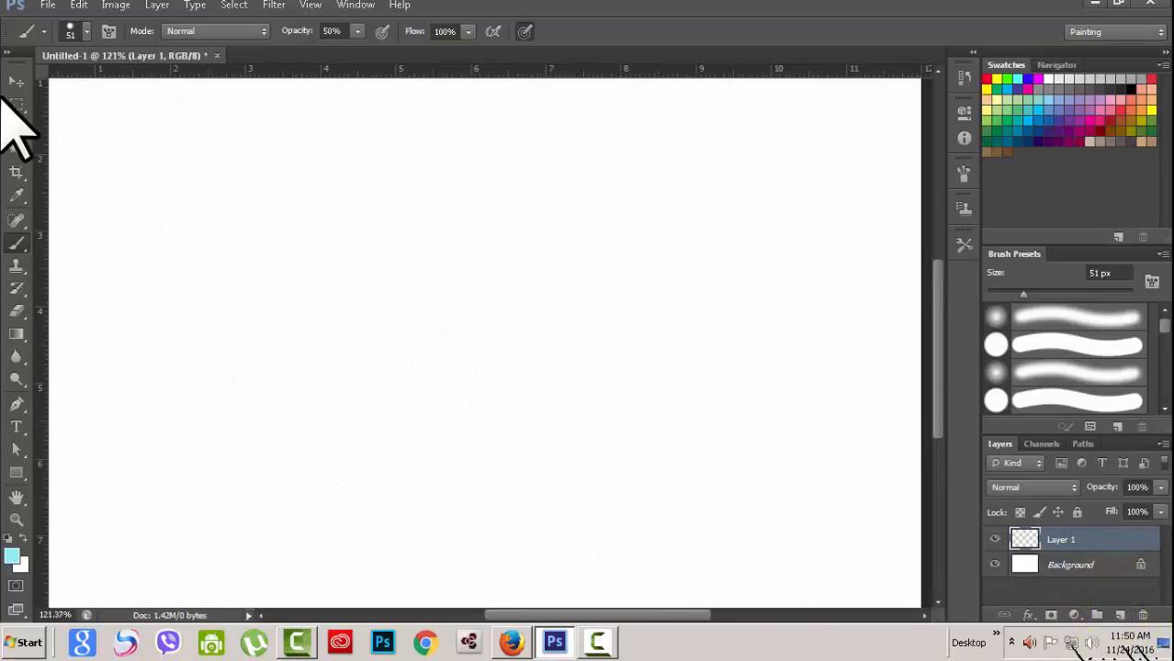
left_click(16, 81)
scroll(511, 393, "down", 3)
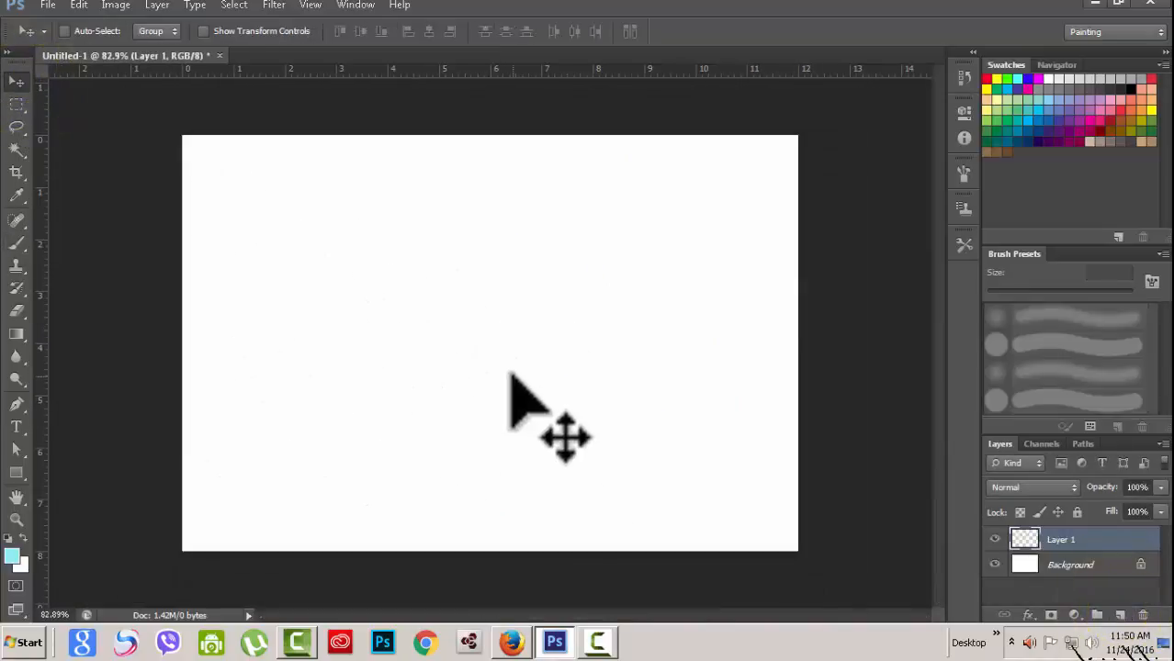
left_click(17, 243)
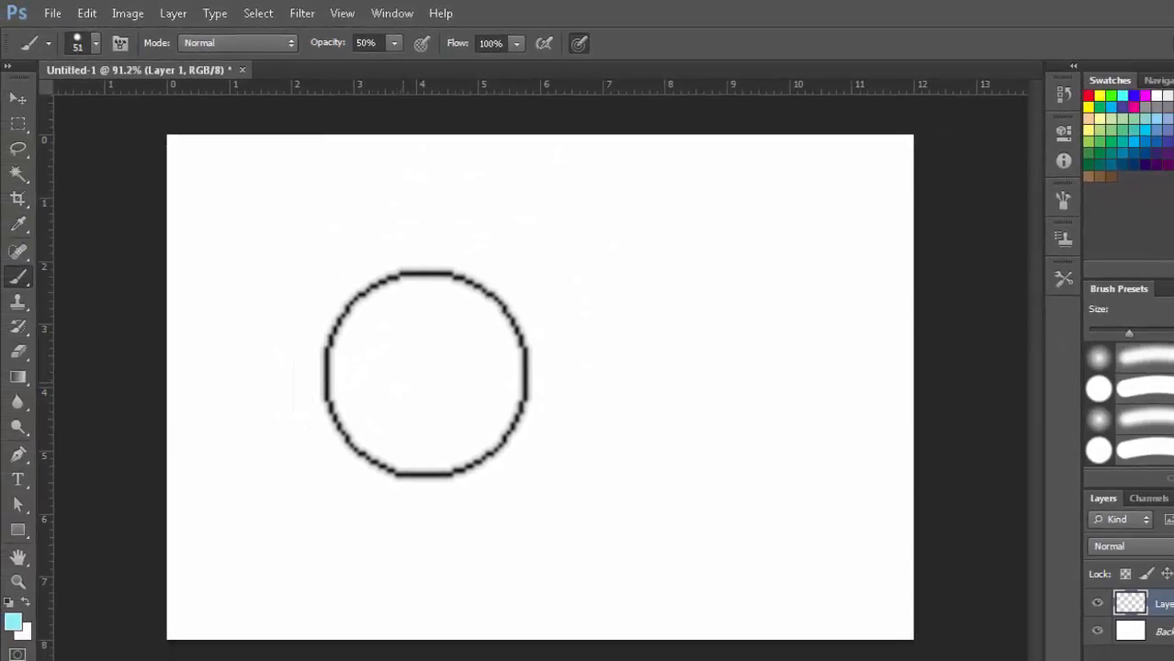
Resize the brush interactively on the canvas through several larger and smaller diameters, finishing at 116 px
key("ctrl+alt")
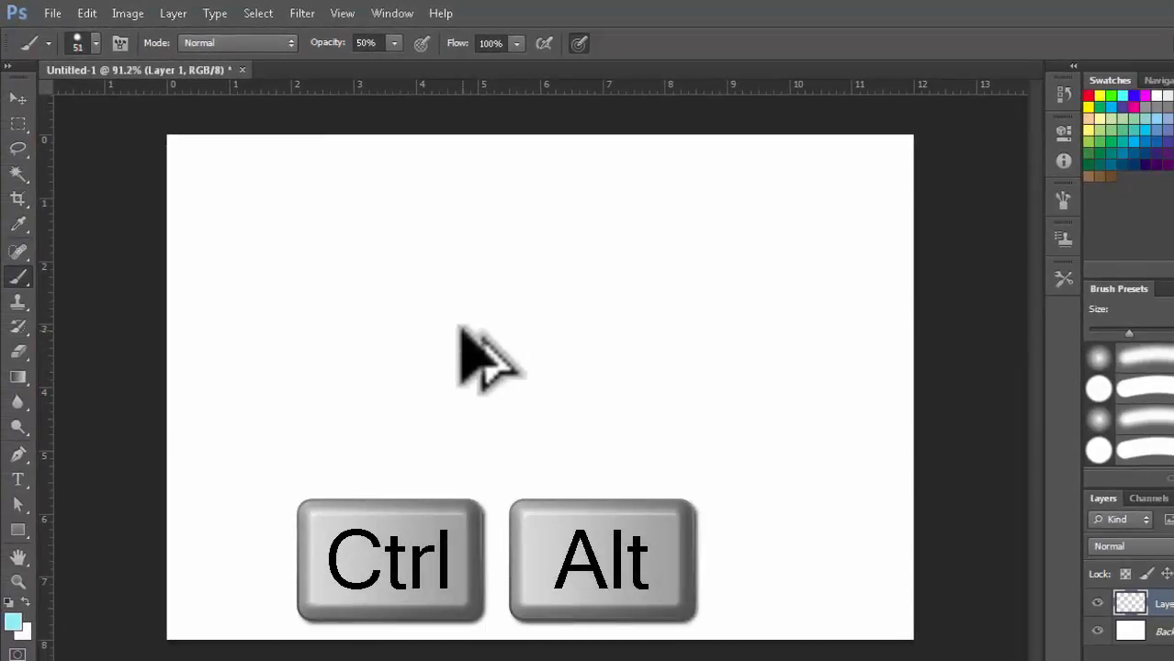
right_click(462, 328)
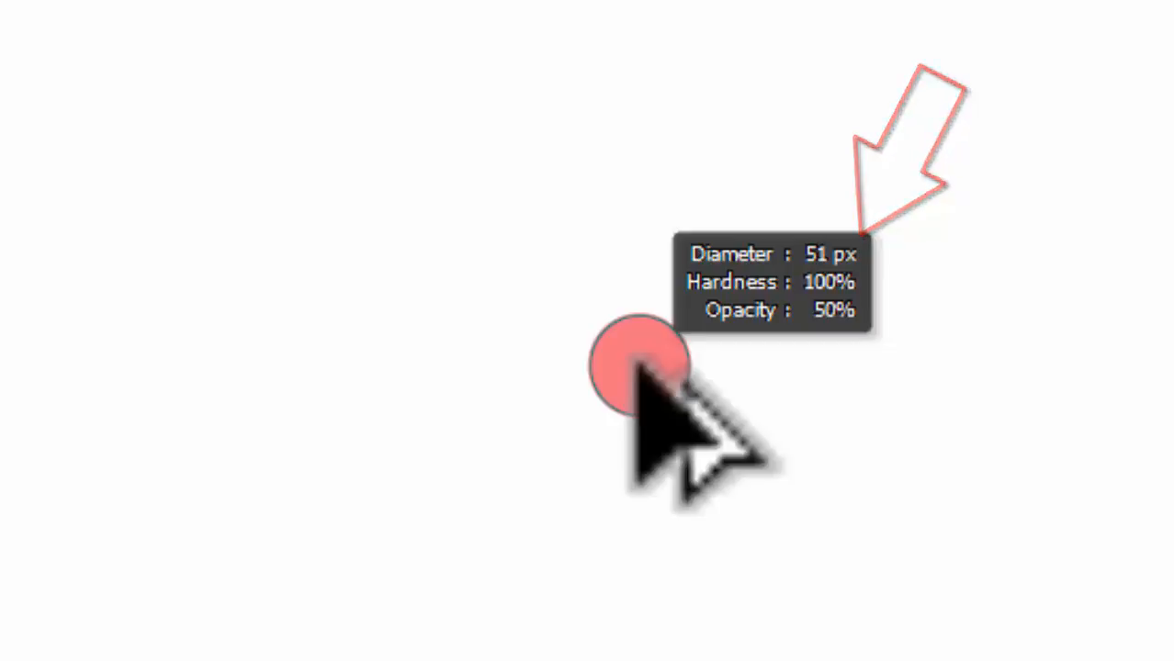
mouse_move(637, 360)
left_mouse_down()
mouse_move(673, 375)
mouse_move(722, 372)
left_mouse_up()
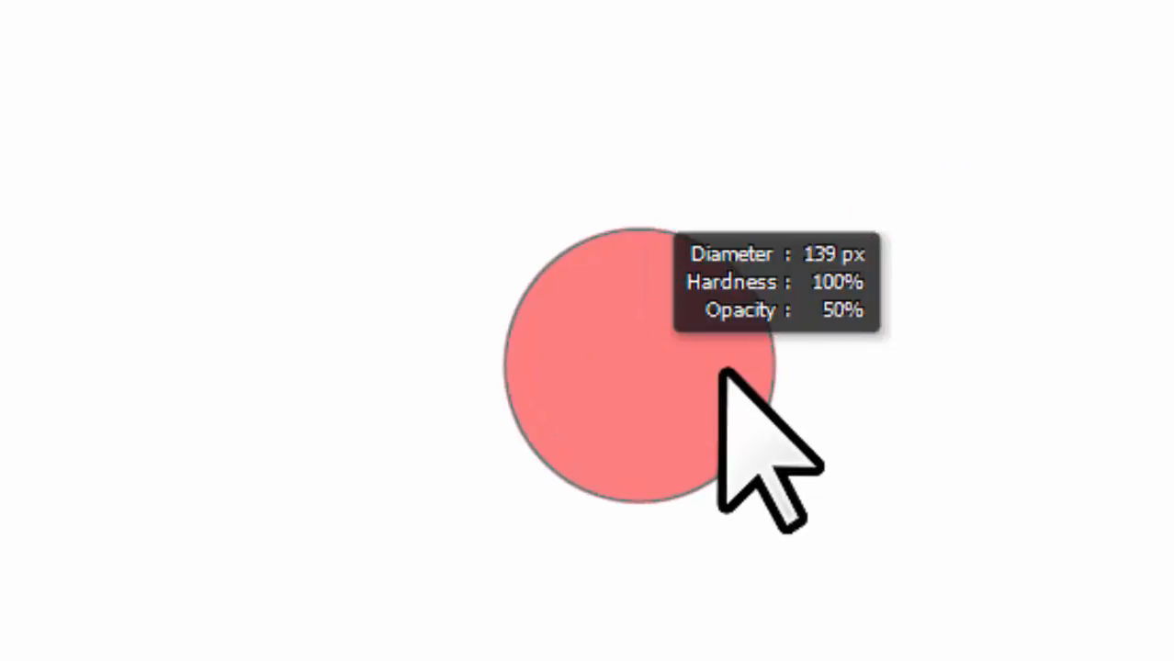
left_click_drag(722, 371, 769, 376)
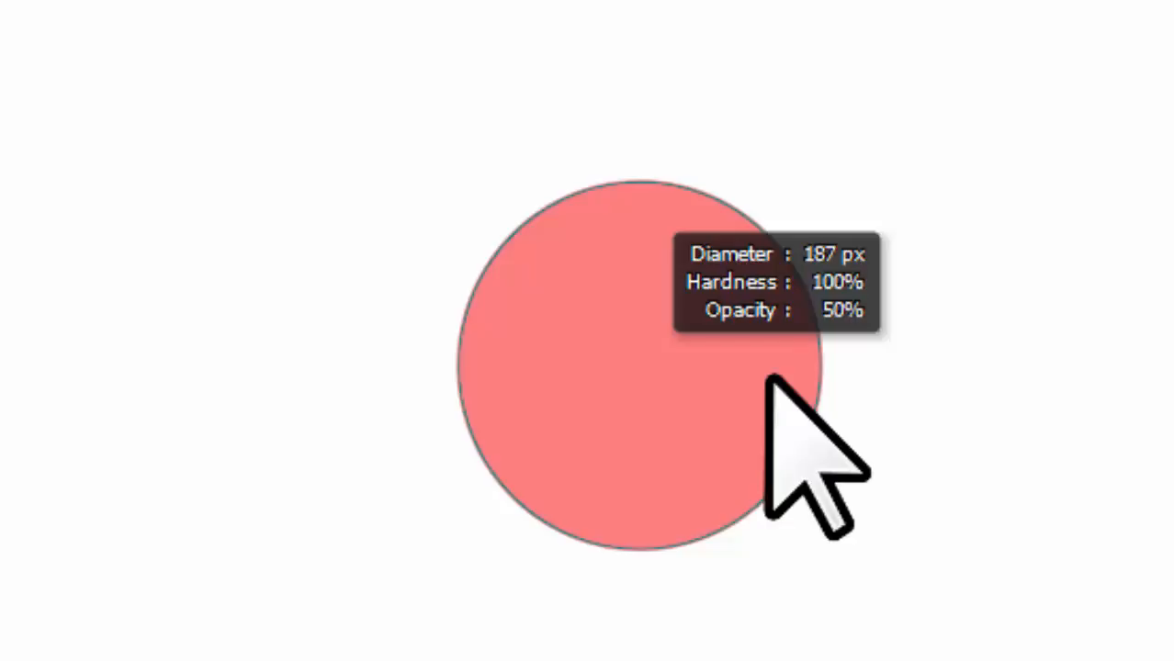
left_click_drag(770, 376, 698, 361)
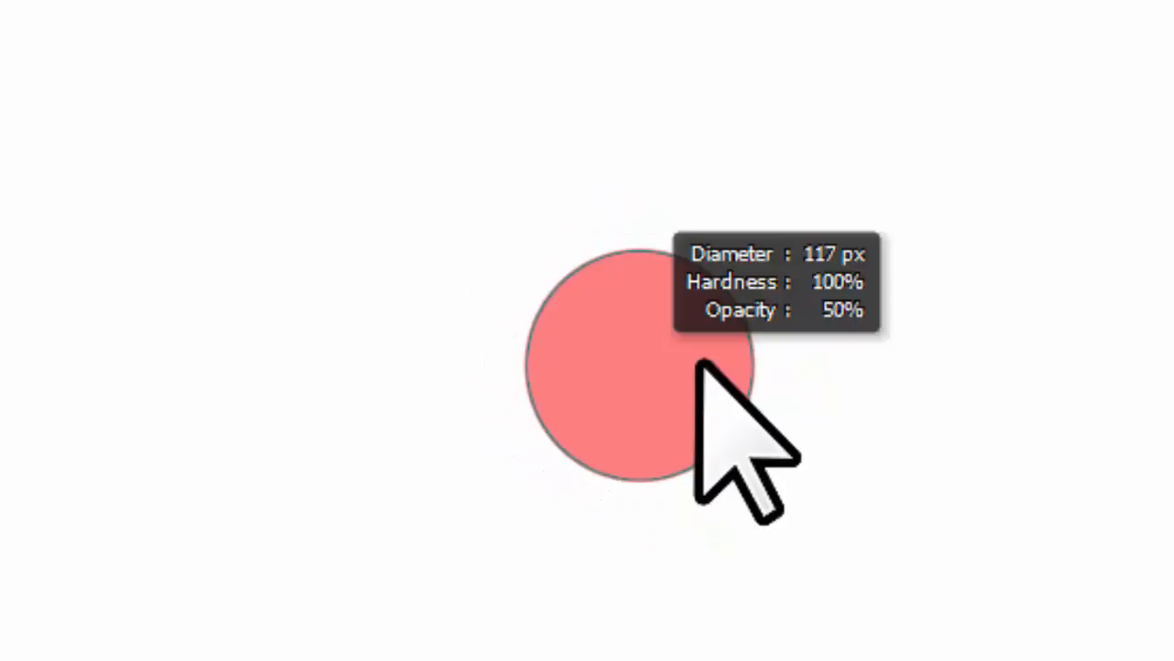
mouse_move(698, 361)
left_mouse_down()
mouse_move(657, 354)
mouse_move(745, 363)
left_mouse_up()
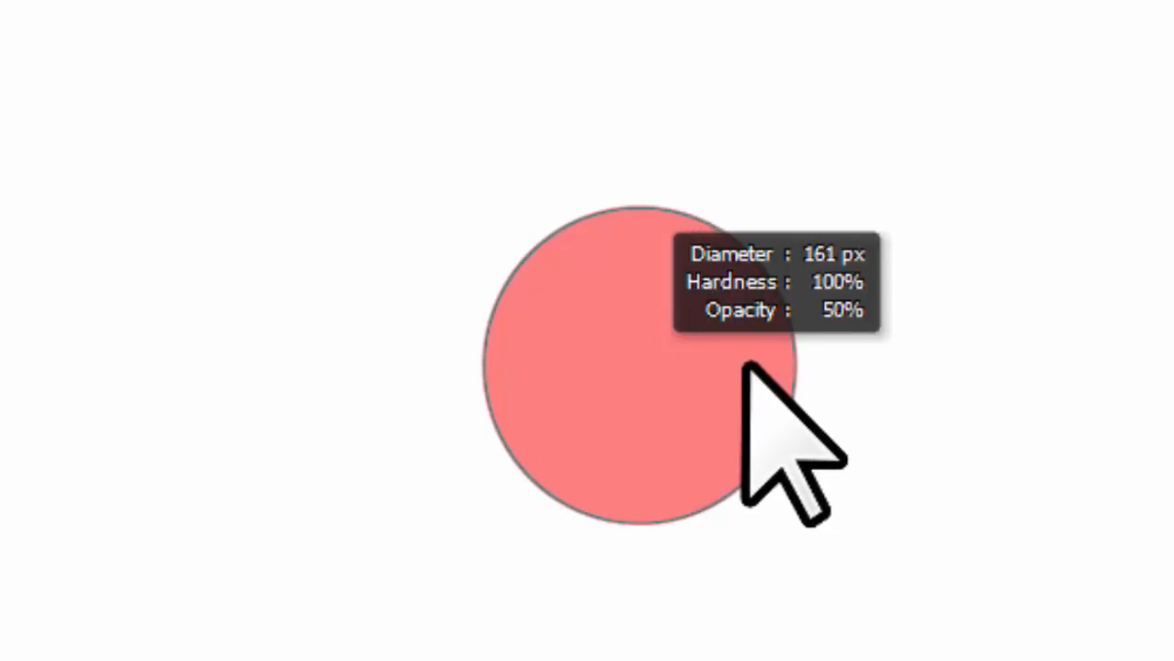
mouse_move(745, 364)
left_mouse_down()
mouse_move(786, 362)
mouse_move(550, 384)
mouse_move(803, 387)
mouse_move(726, 411)
mouse_move(715, 396)
mouse_move(765, 396)
mouse_move(615, 399)
mouse_move(636, 404)
left_mouse_up()
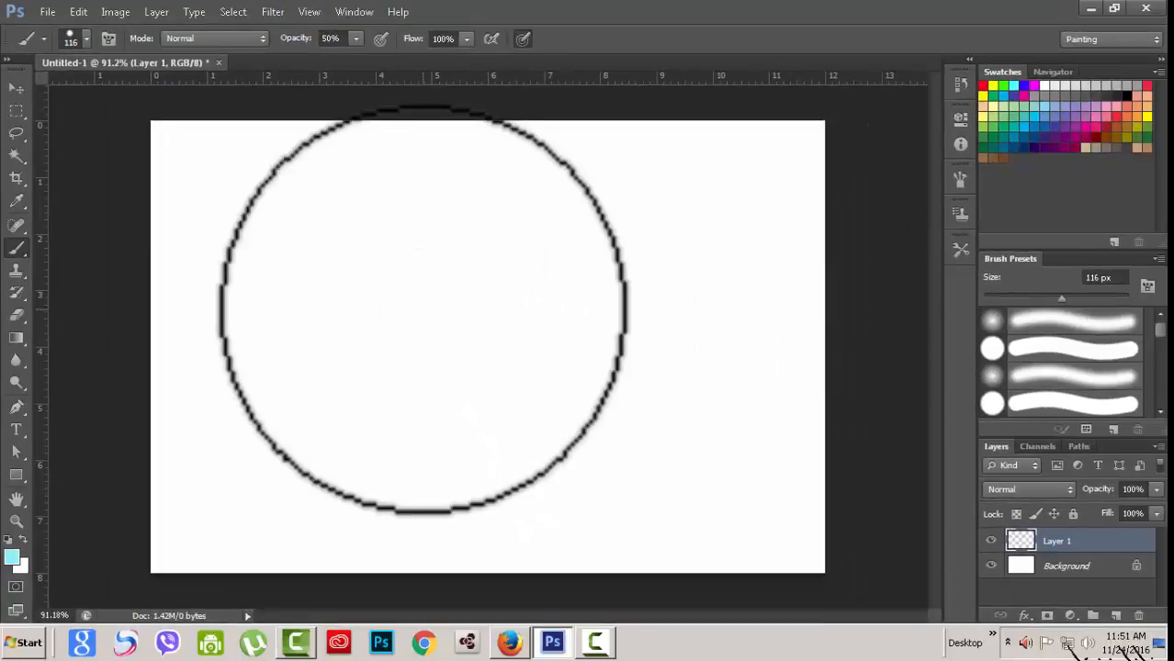
View the brush size and hardness in the on-canvas brush picker, then stamp hard cyan dabs at the canvas's upper left and right edge
right_click(419, 306)
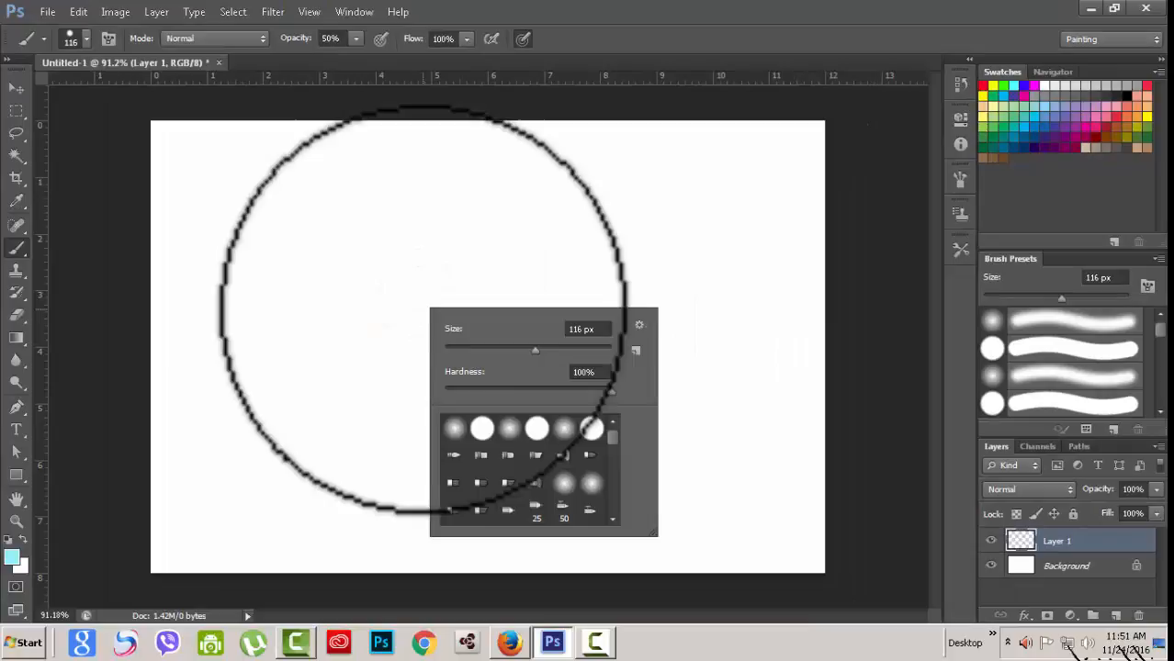
left_click(640, 327)
left_click(865, 307)
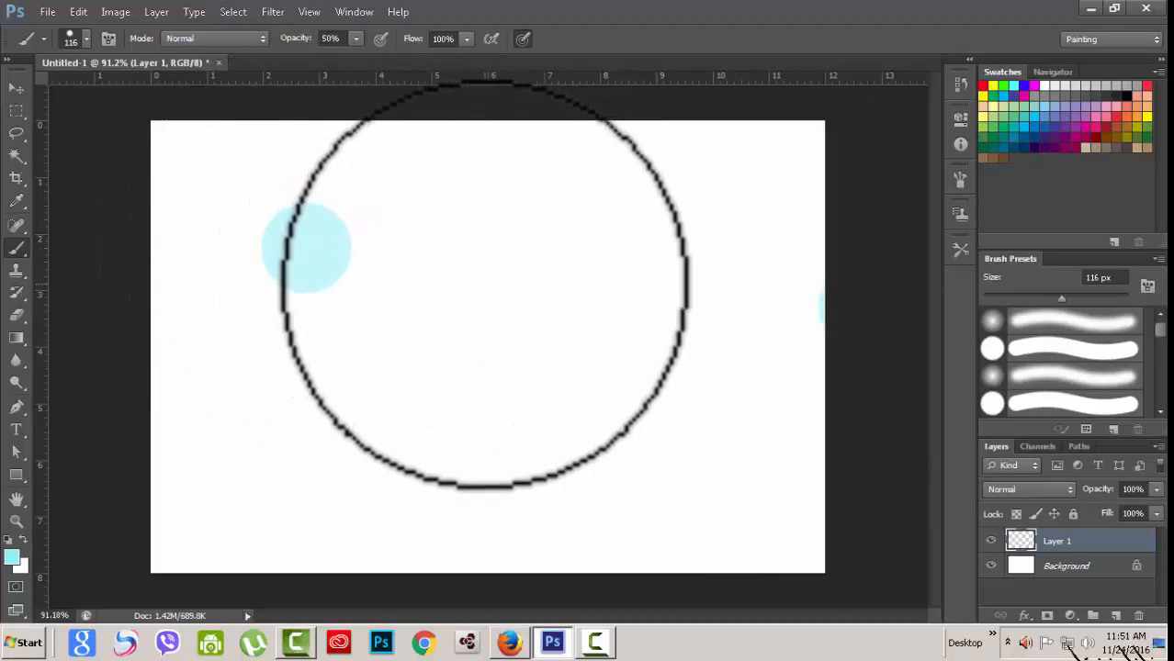
Soften the brush interactively down to 42% hardness, bring back a hard edge, and stamp a dab below the upper-left one
right_click(484, 283, "alt")
left_click_drag(485, 283, 491, 225)
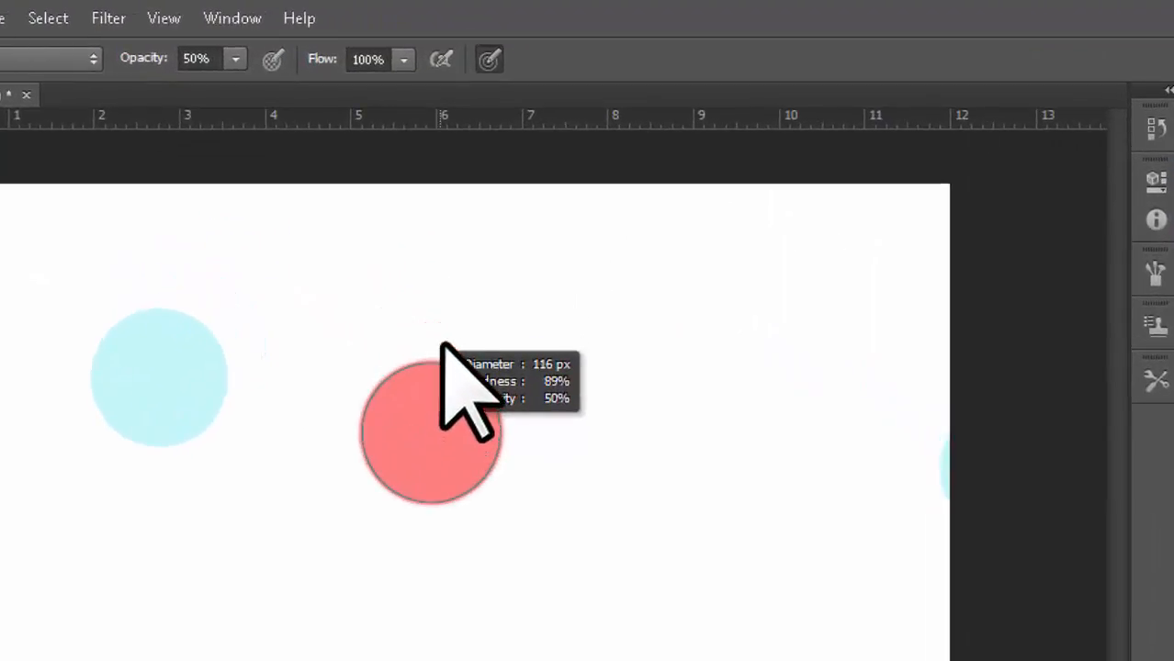
left_click_drag(441, 344, 450, 210)
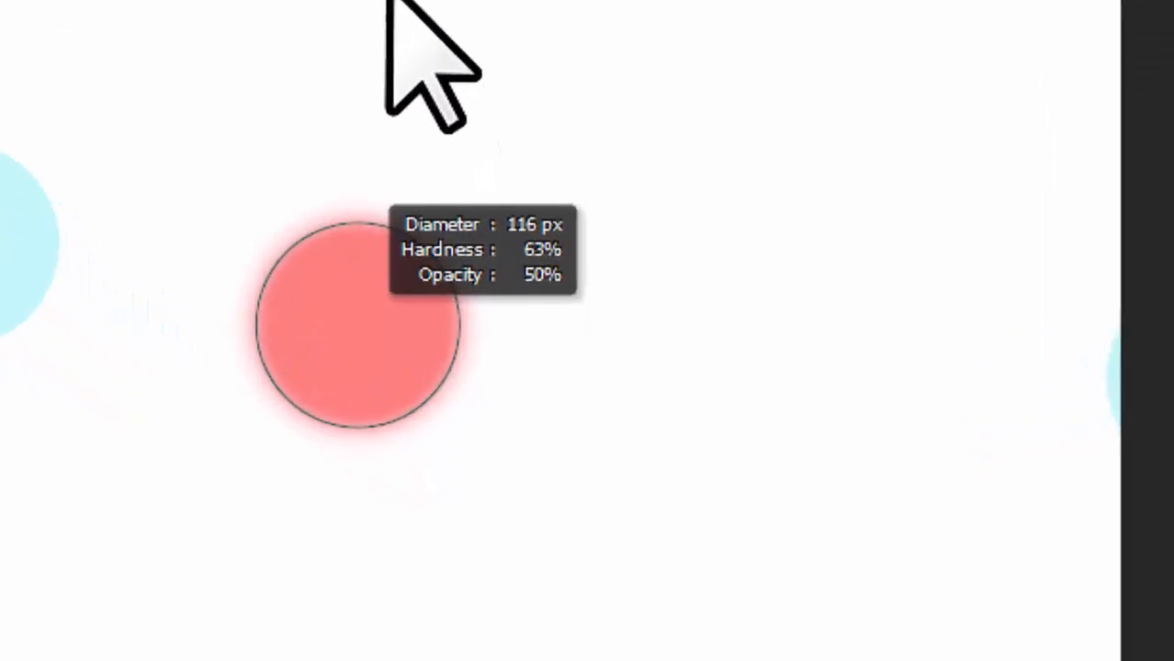
left_click_drag(385, 2, 387, 0)
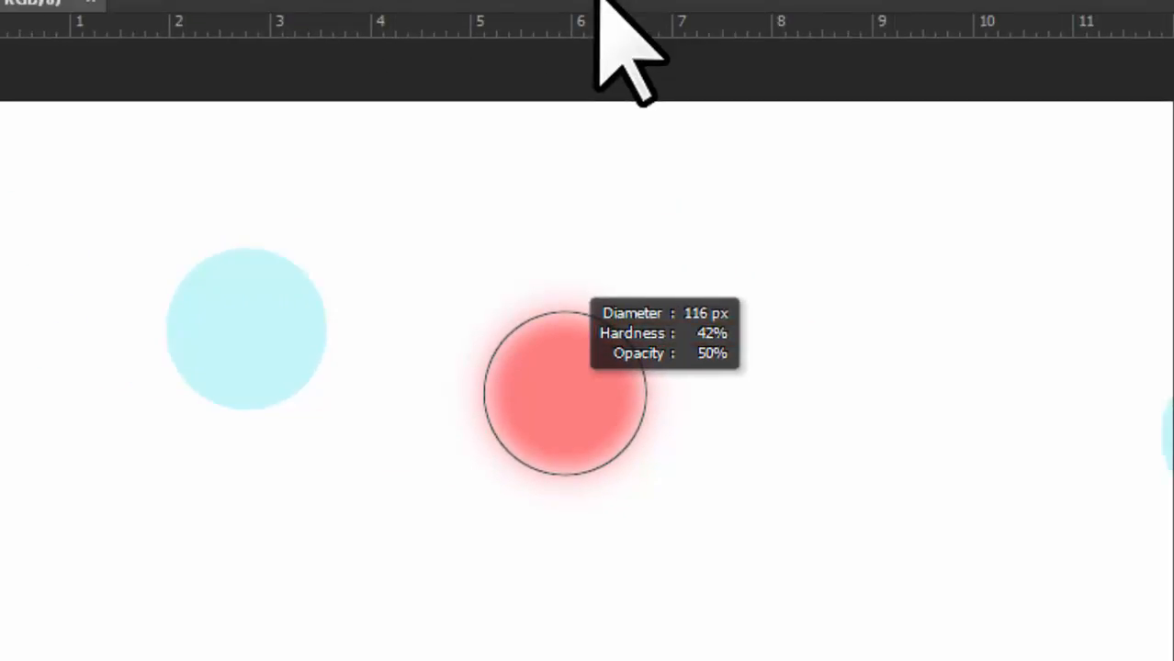
mouse_move(597, 1)
left_mouse_down()
mouse_move(550, 126)
mouse_move(540, 465)
left_mouse_up()
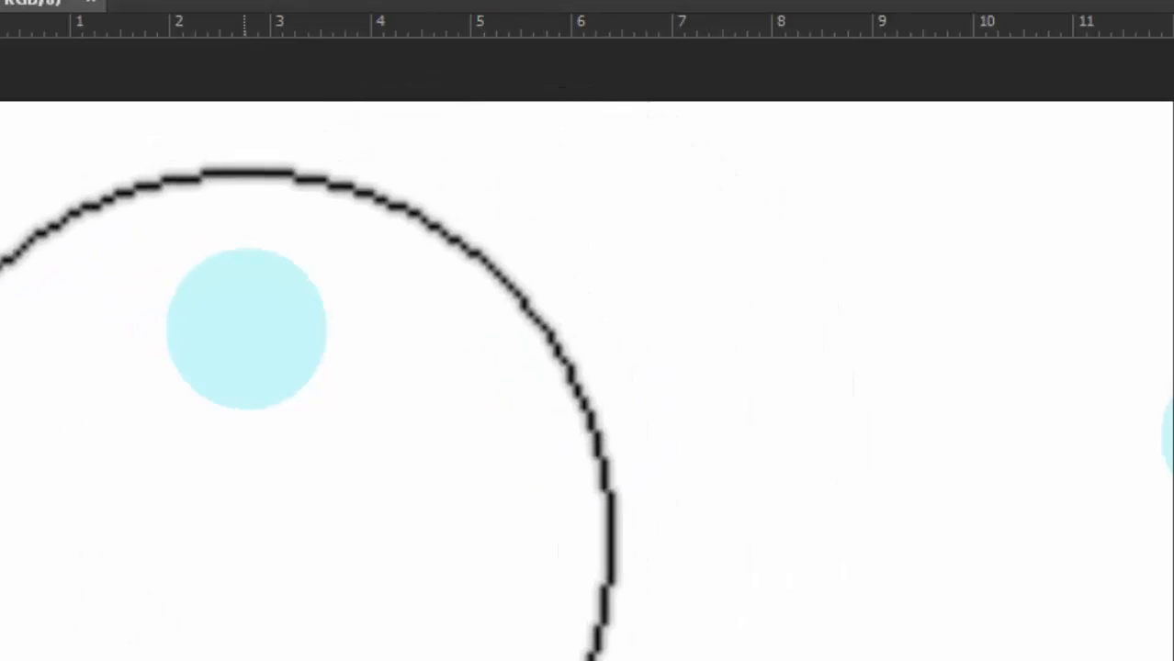
left_click(245, 539)
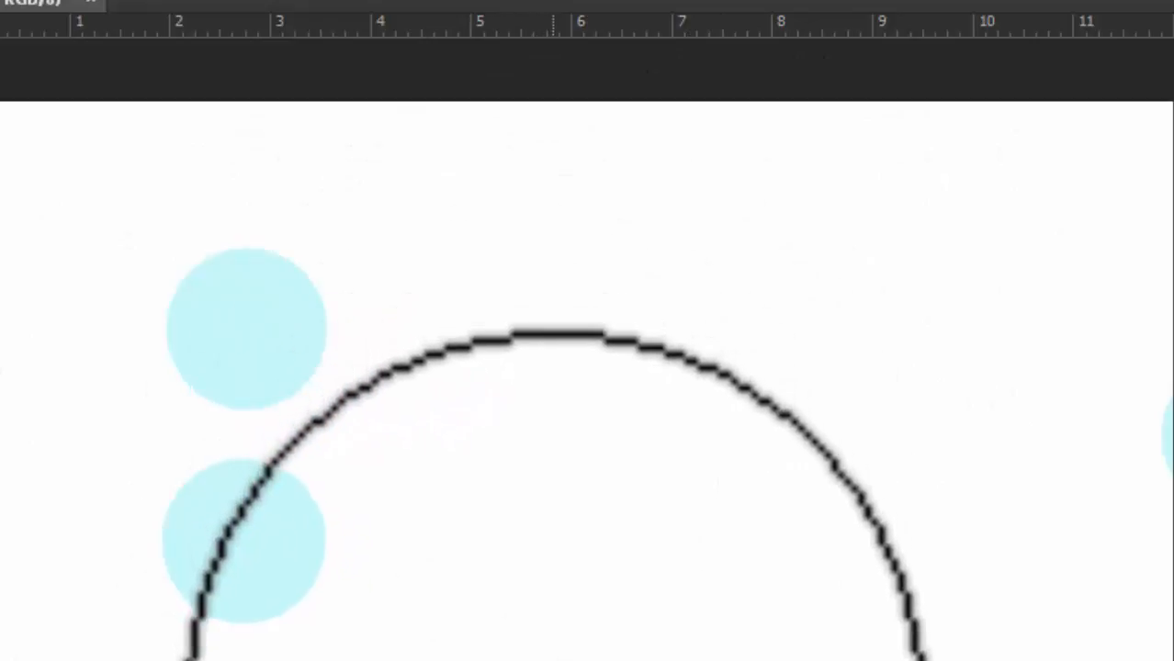
Set the brush interactively to 118 px with 15% hardness and stamp a soft dab beside the upper hard one
right_click(556, 658, "alt")
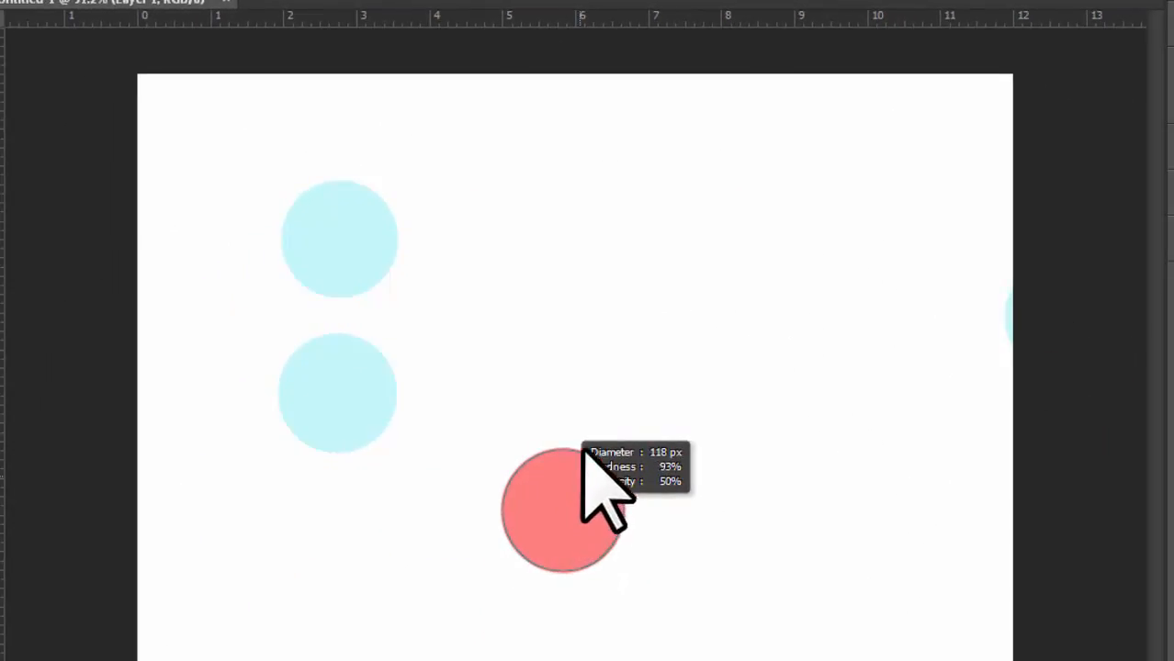
left_click_drag(583, 452, 589, 399)
left_click_drag(597, 299, 600, 145)
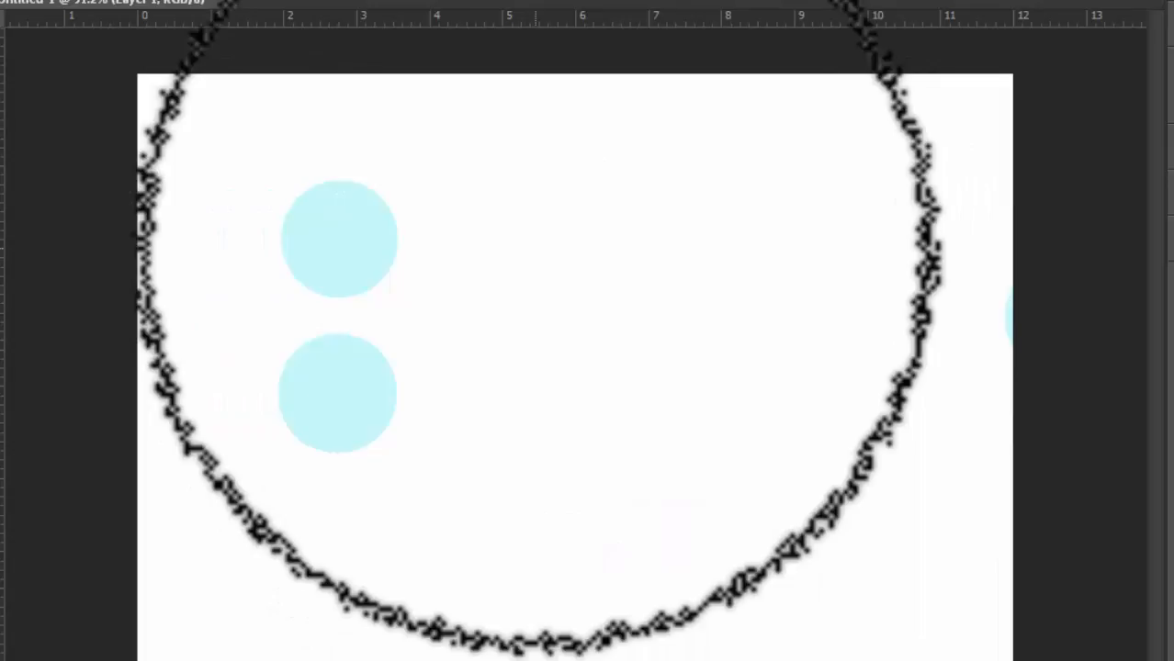
left_click(536, 244)
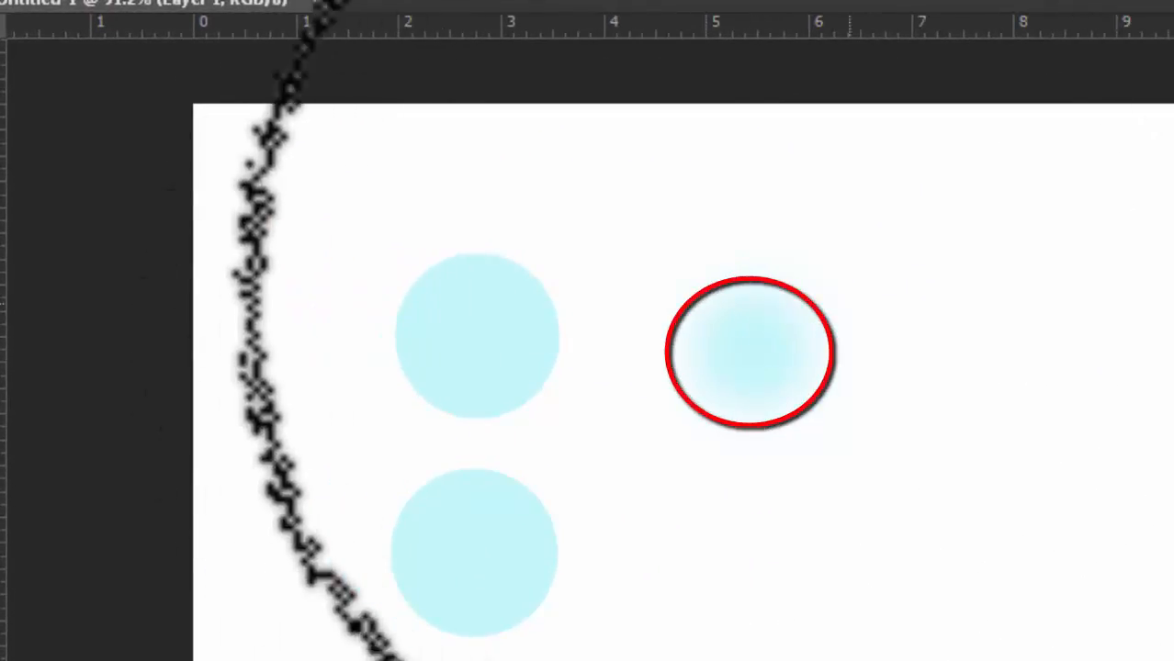
Examine the current size and hardness values in the brush preset picker
left_click(129, 23)
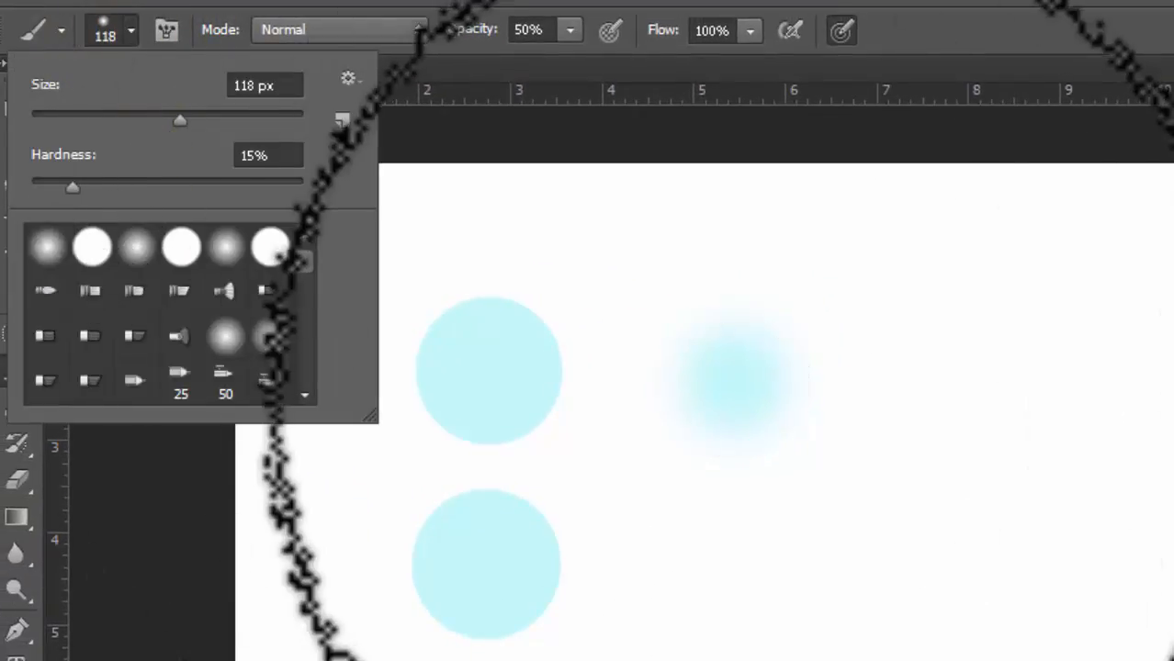
left_click(1084, 2)
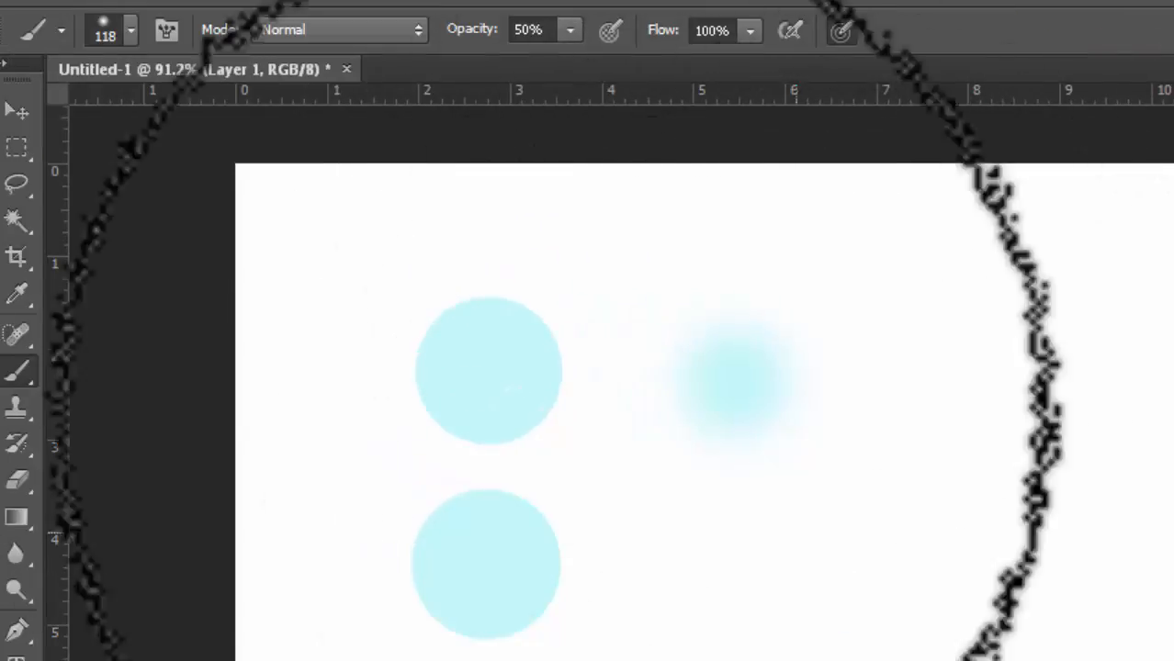
left_click(131, 30)
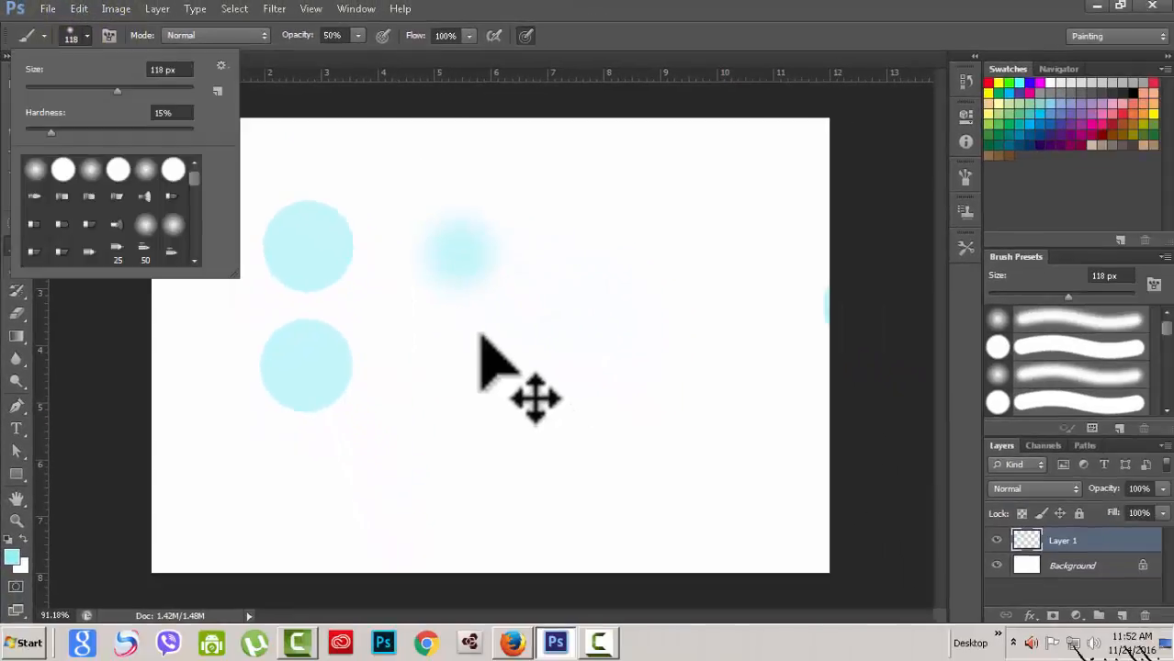
left_click(707, 28)
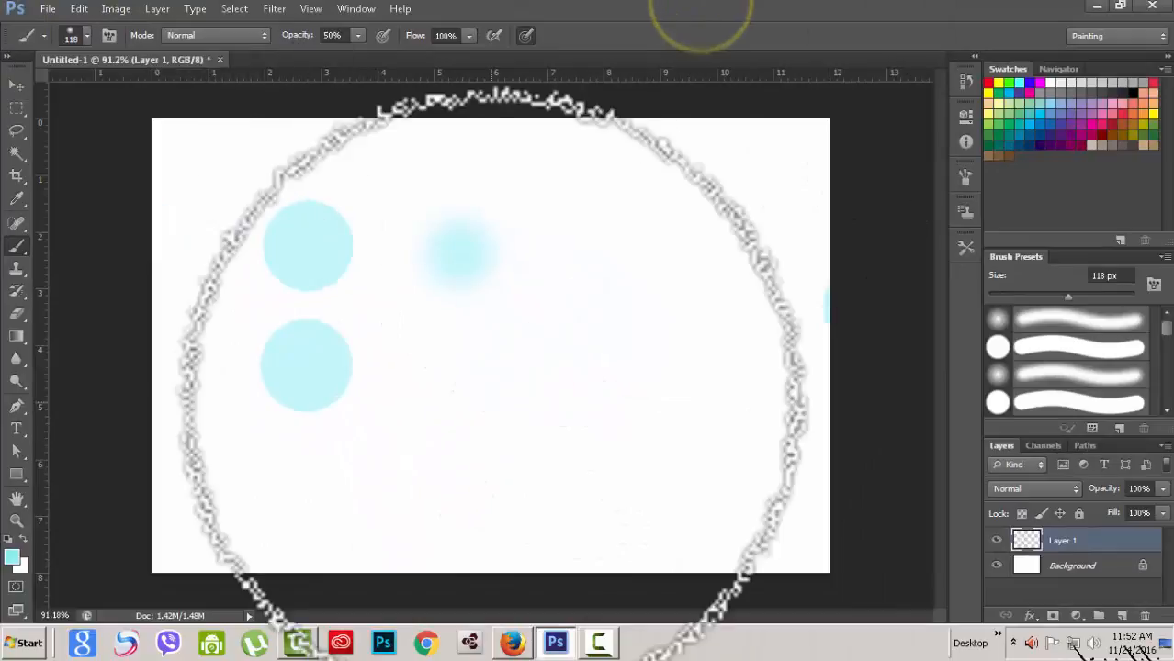
Lower the brush hardness interactively to 0%, raise it back to 100%, and enlarge the brush to 149 px
right_click(493, 404, "alt")
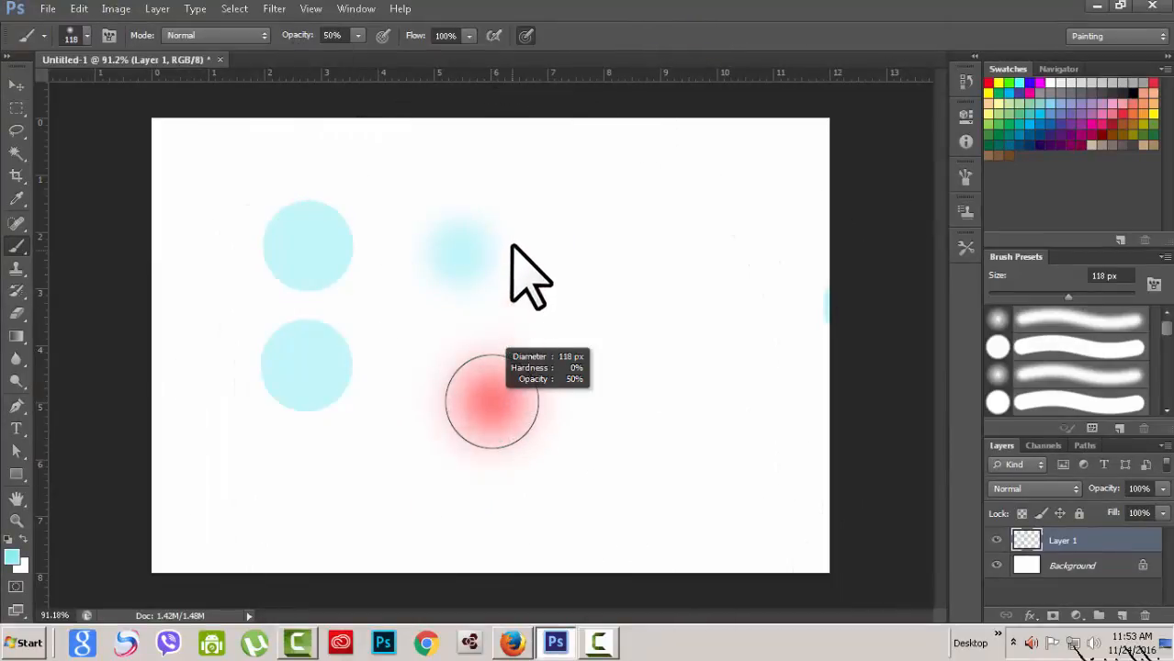
left_click_drag(517, 200, 497, 326)
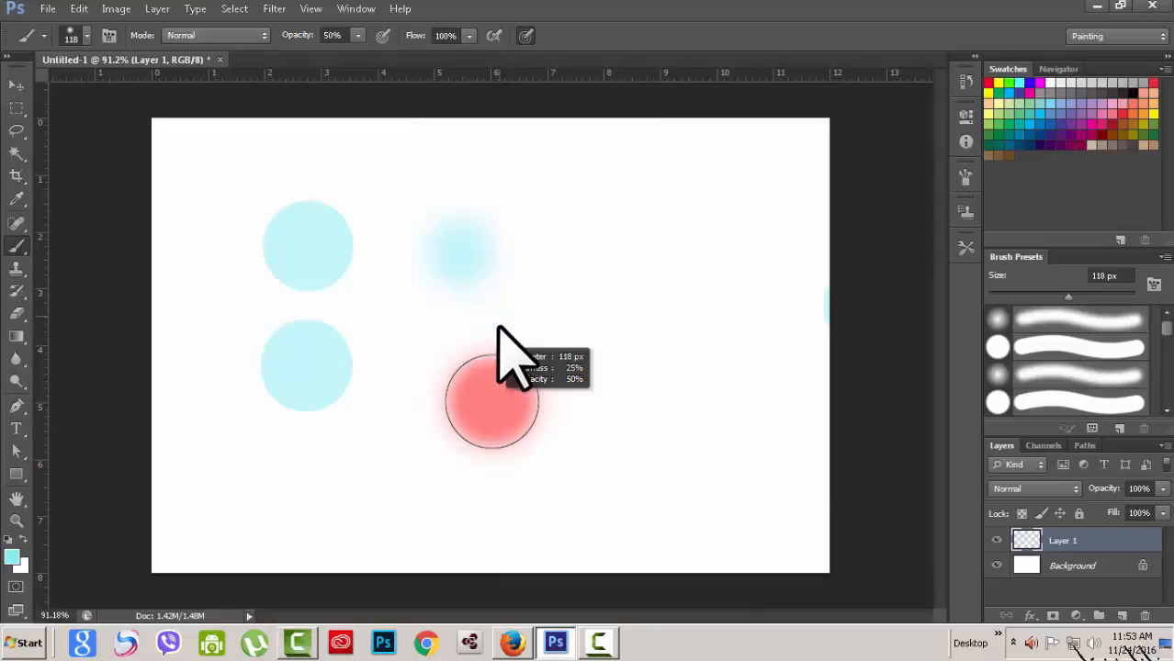
left_click_drag(492, 441, 493, 447)
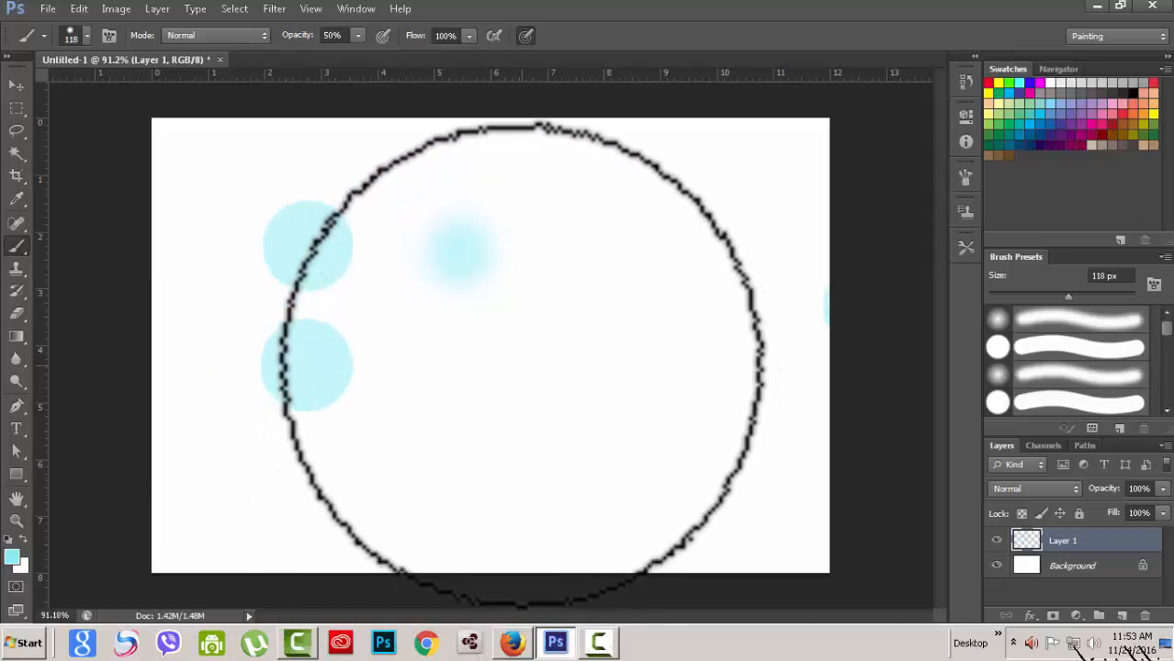
mouse_move(521, 365)
left_mouse_down()
mouse_move(626, 381)
mouse_move(533, 378)
left_mouse_up()
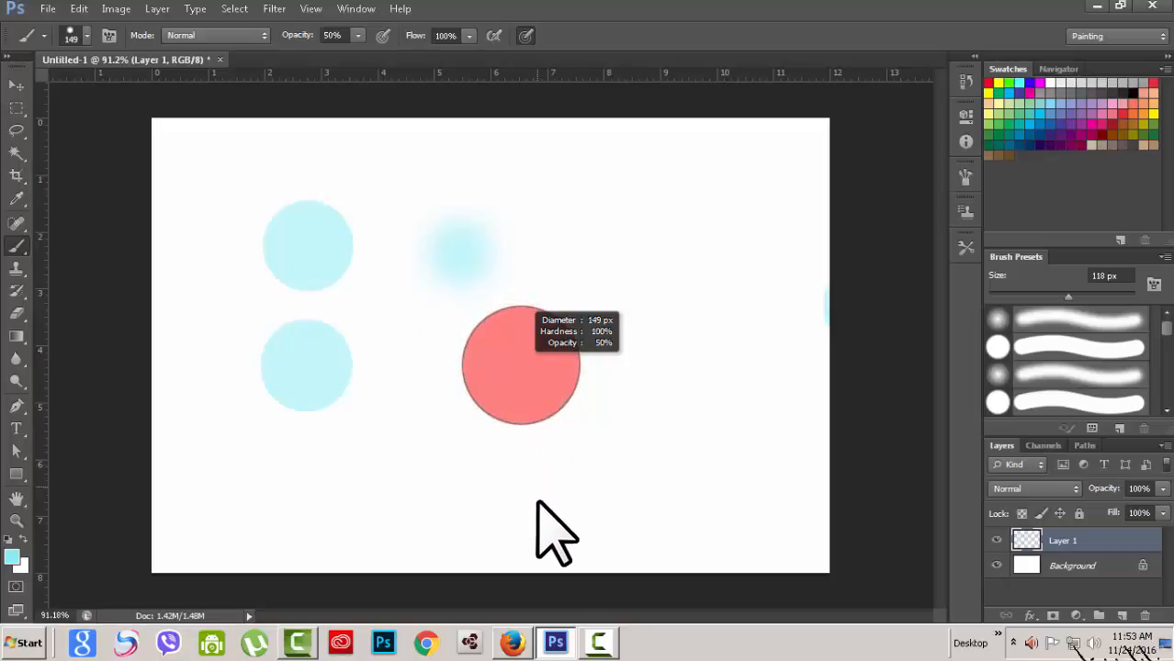
left_click_drag(538, 506, 581, 438)
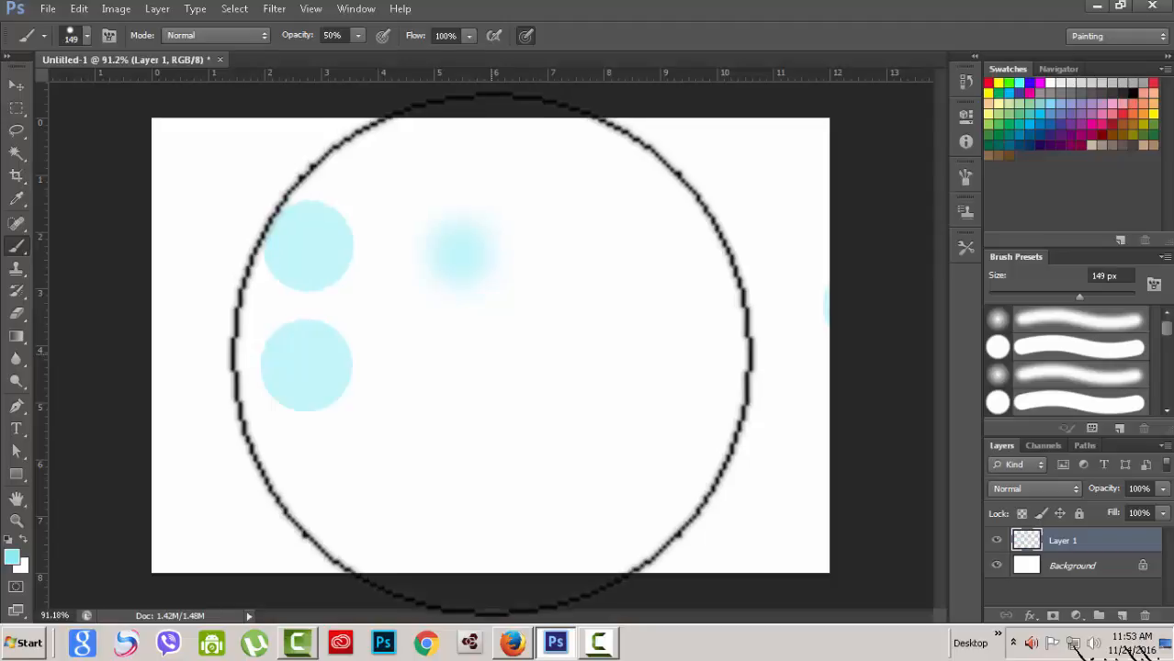
Pick light green and then black as the foreground color with the on-canvas HUD color wheel
key("ctrl+shift+alt")
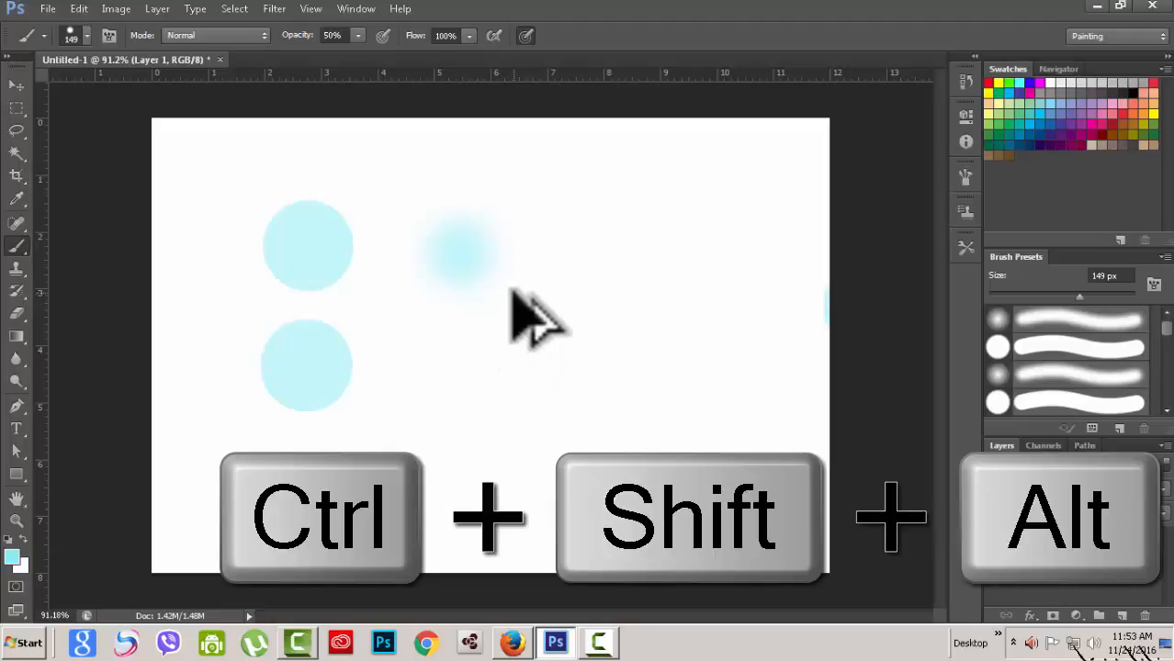
right_click(511, 293, "ctrl+alt+shift")
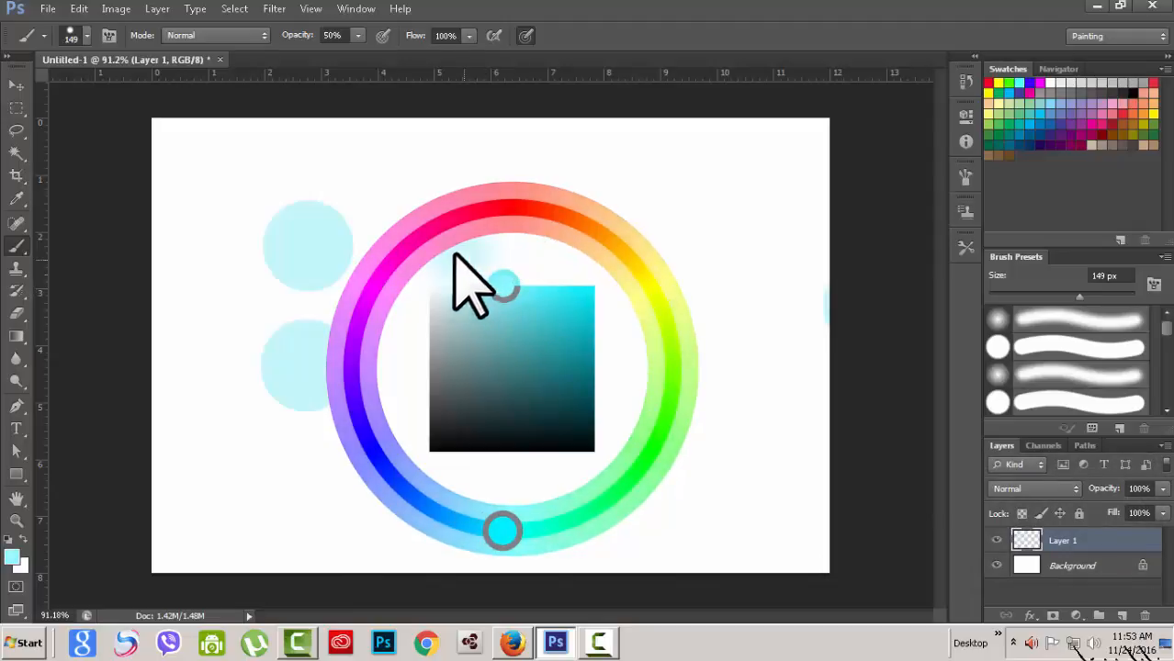
mouse_move(453, 254)
left_mouse_down()
mouse_move(442, 232)
mouse_move(537, 202)
mouse_move(597, 236)
mouse_move(628, 475)
left_mouse_up()
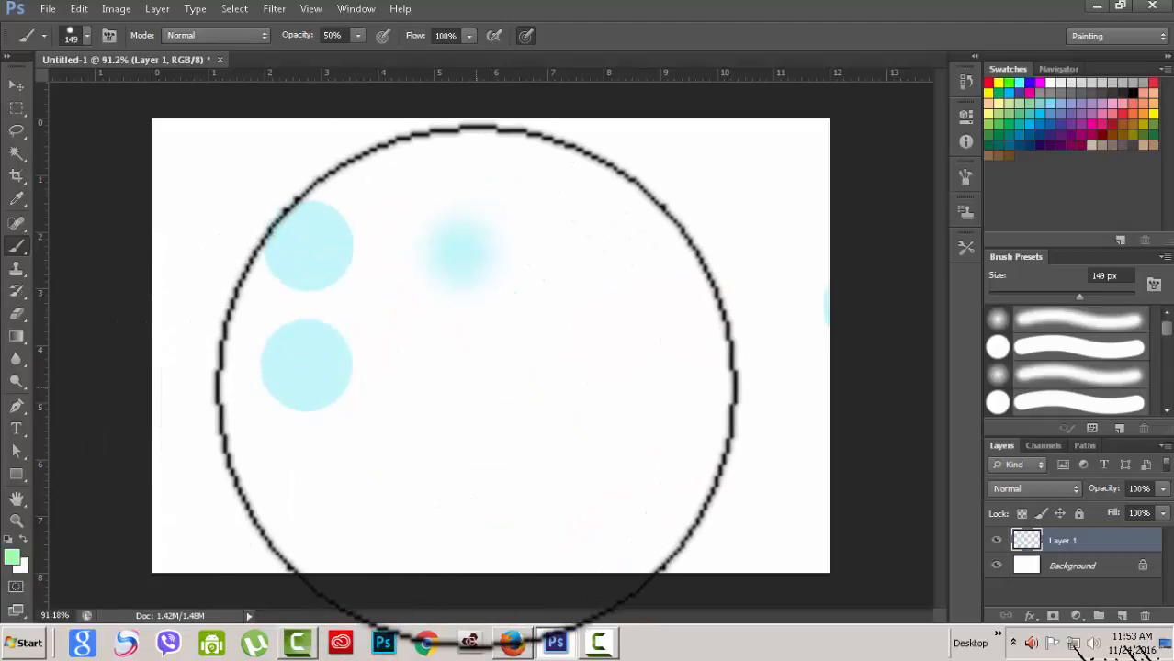
right_click(489, 338, "alt+shift")
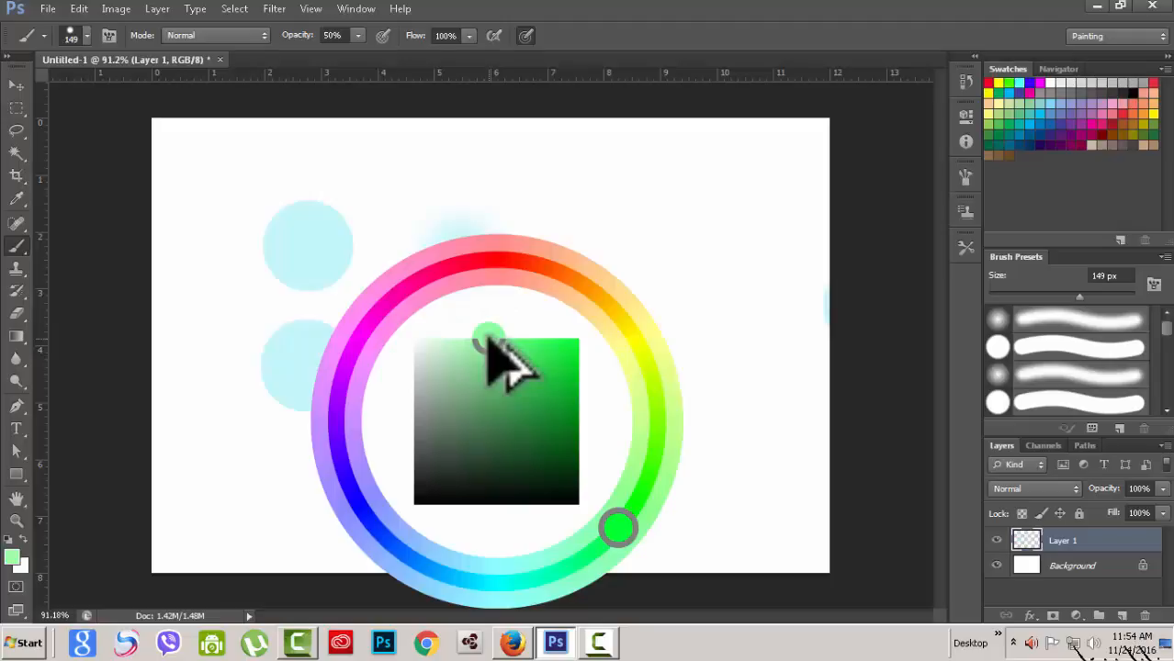
mouse_move(490, 338)
left_mouse_down()
mouse_move(464, 430)
mouse_move(546, 467)
mouse_move(682, 465)
mouse_move(578, 246)
mouse_move(411, 273)
mouse_move(366, 336)
left_mouse_up()
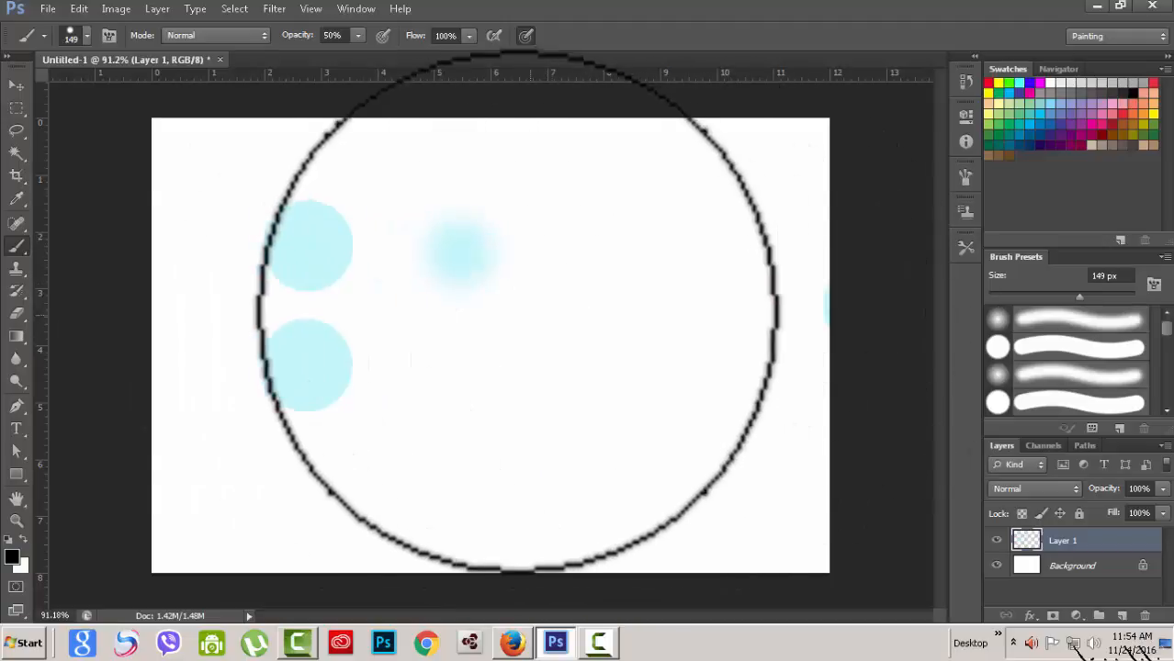
Change the foreground color to magenta with the on-canvas color wheel and stamp a 149 px dab below the soft cyan one
left_click_drag(479, 301, 475, 299)
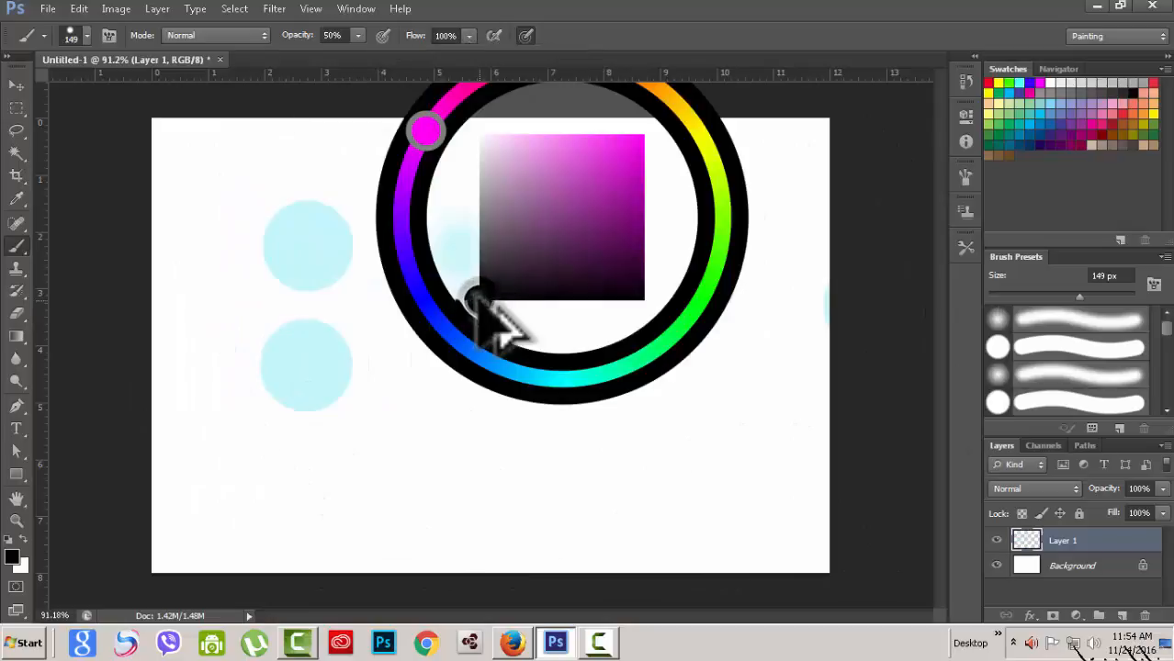
left_click_drag(424, 129, 432, 126)
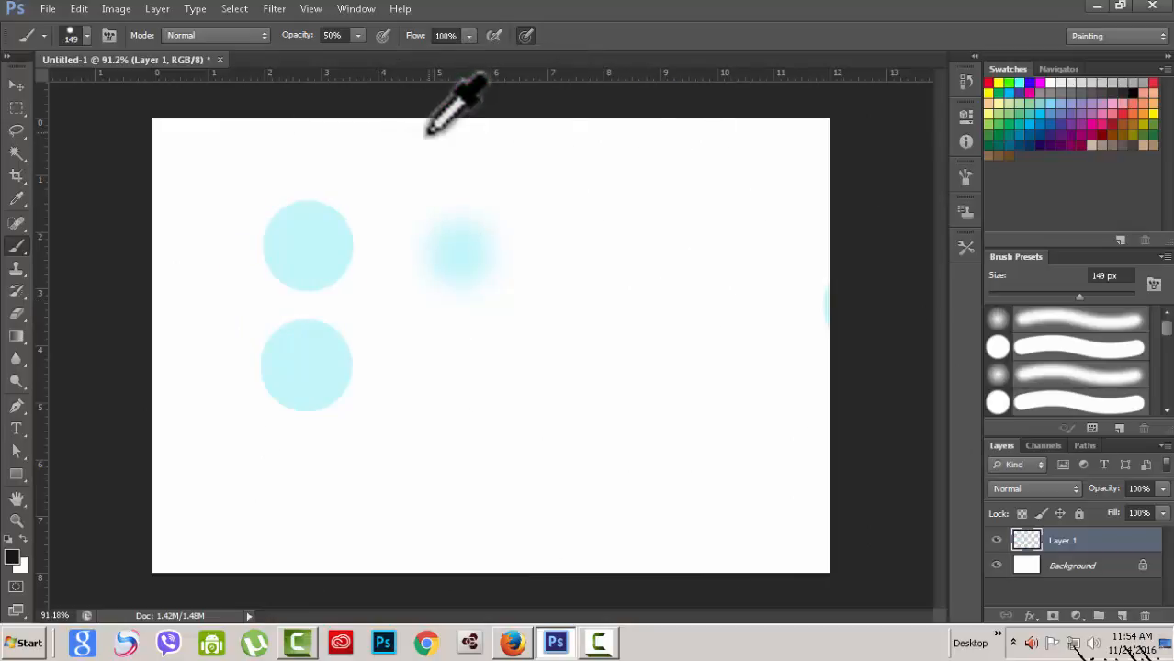
mouse_move(473, 296)
left_mouse_down()
mouse_move(624, 186)
mouse_move(624, 141)
left_mouse_up()
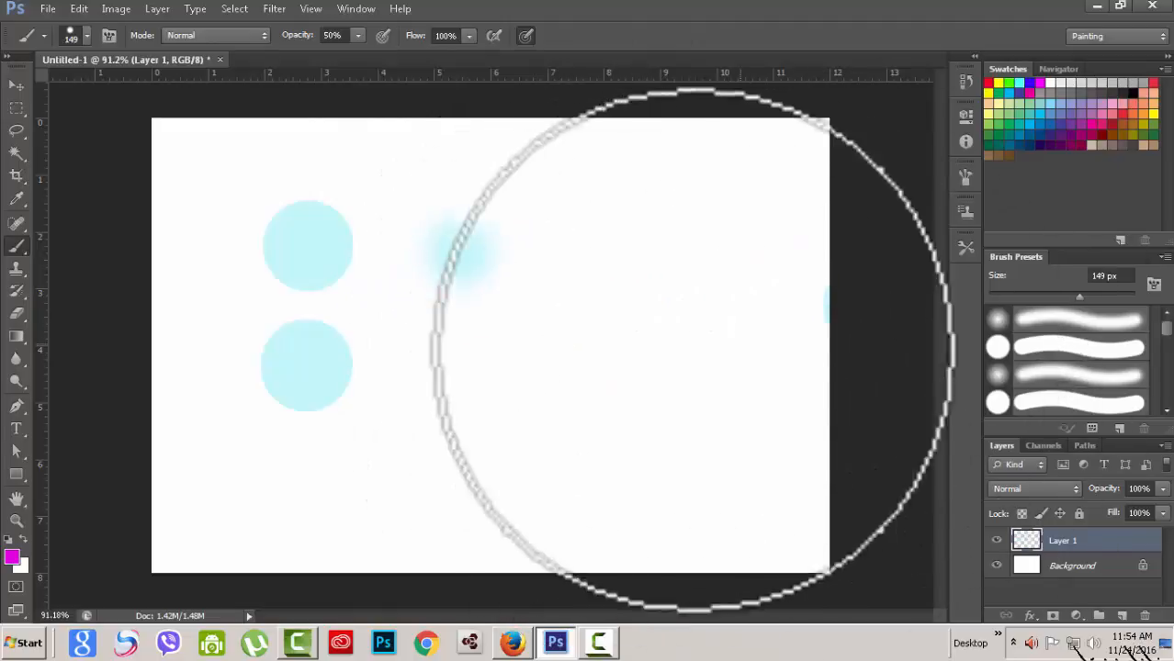
left_click(448, 371)
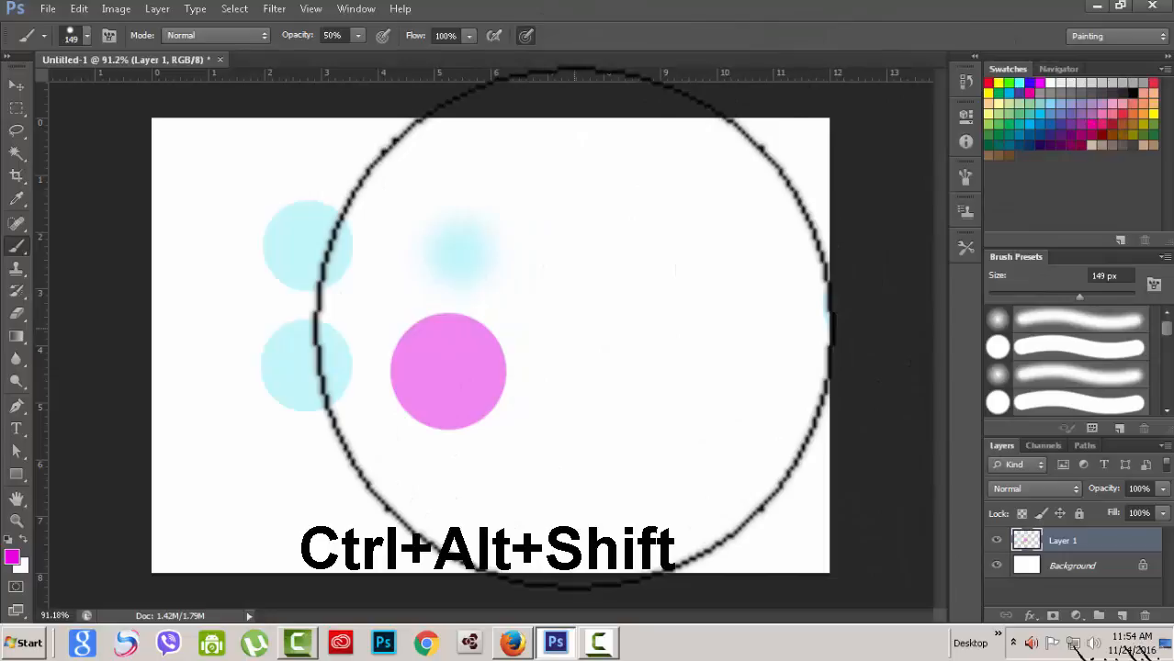
Change the foreground color to cyan with the on-canvas color wheel and stamp a 149 px dab in the canvas's upper right area
right_click(574, 245, "ctrl+alt+shift")
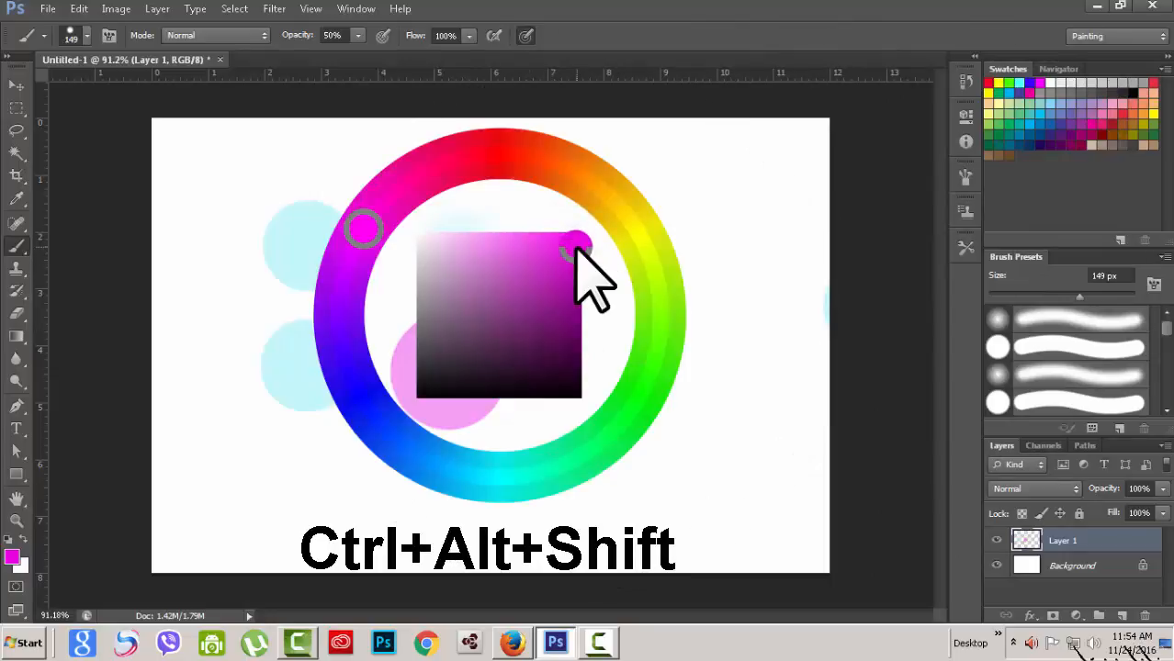
left_click_drag(576, 247, 369, 405)
right_click(541, 276, "ctrl+alt+shift")
left_click_drag(542, 276, 447, 512)
right_click(551, 466, "ctrl+alt+shift")
mouse_move(551, 467)
left_mouse_down()
mouse_move(642, 328)
mouse_move(699, 291)
mouse_move(562, 510)
mouse_move(520, 473)
mouse_move(494, 415)
mouse_move(733, 485)
mouse_move(817, 364)
mouse_move(688, 500)
mouse_move(556, 445)
mouse_move(554, 487)
mouse_move(614, 505)
mouse_move(693, 287)
left_mouse_up()
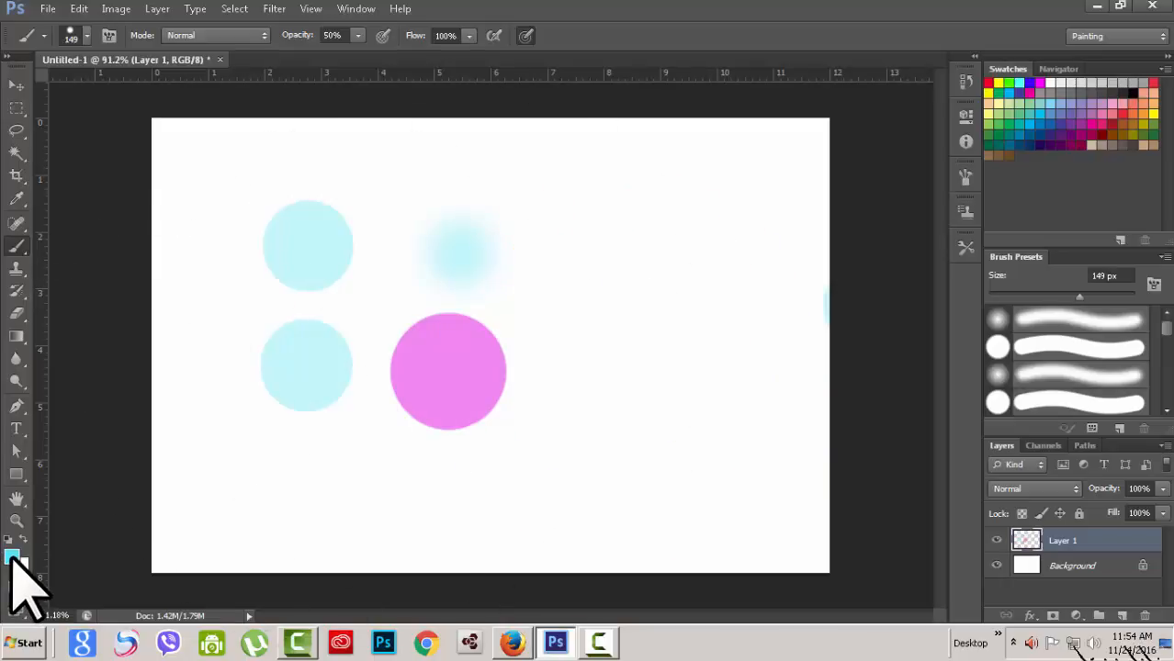
left_click(626, 193)
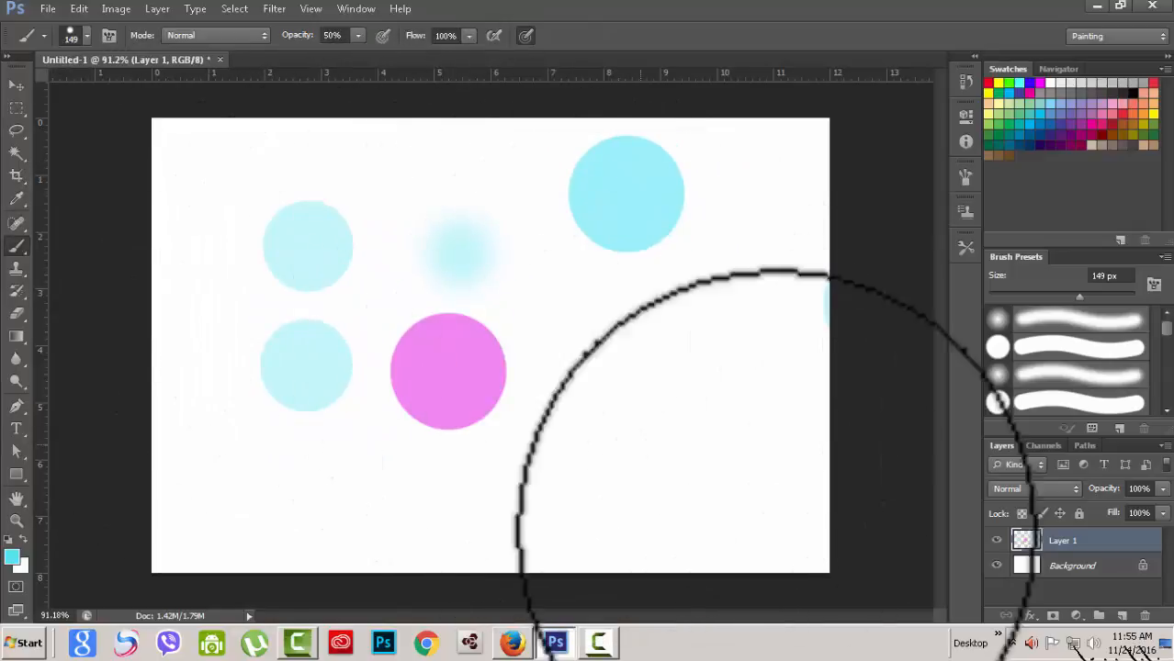
Delete Layer 1 with all the colored dabs and add a new empty layer above the background
left_click(1144, 615)
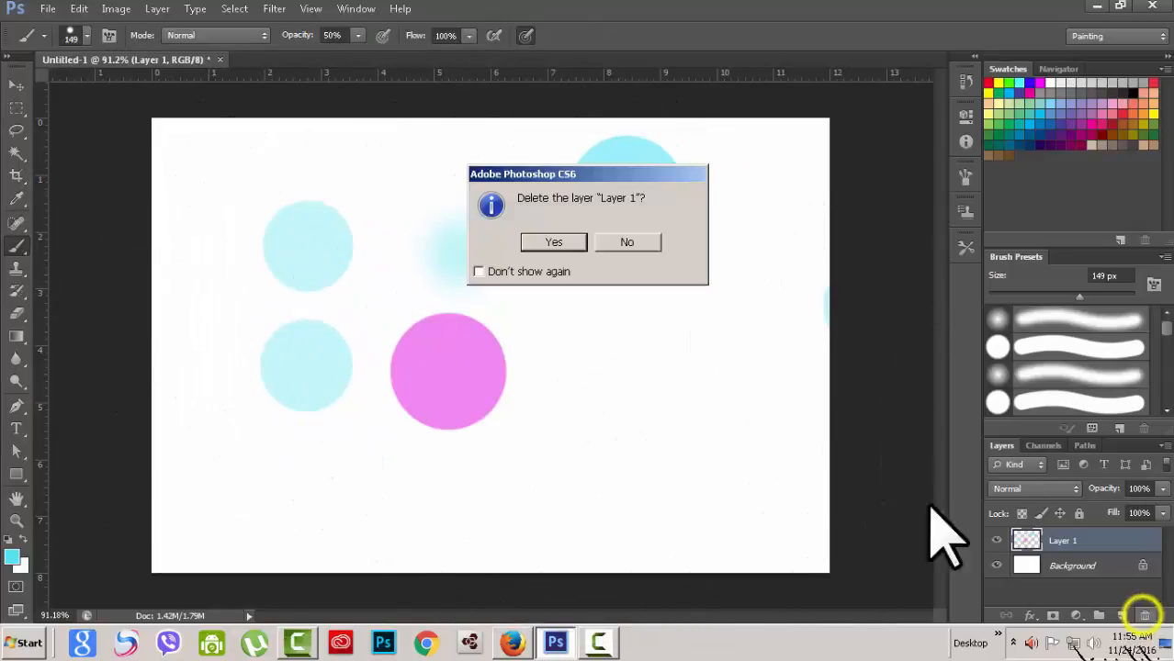
left_click(558, 243)
left_click(1122, 616)
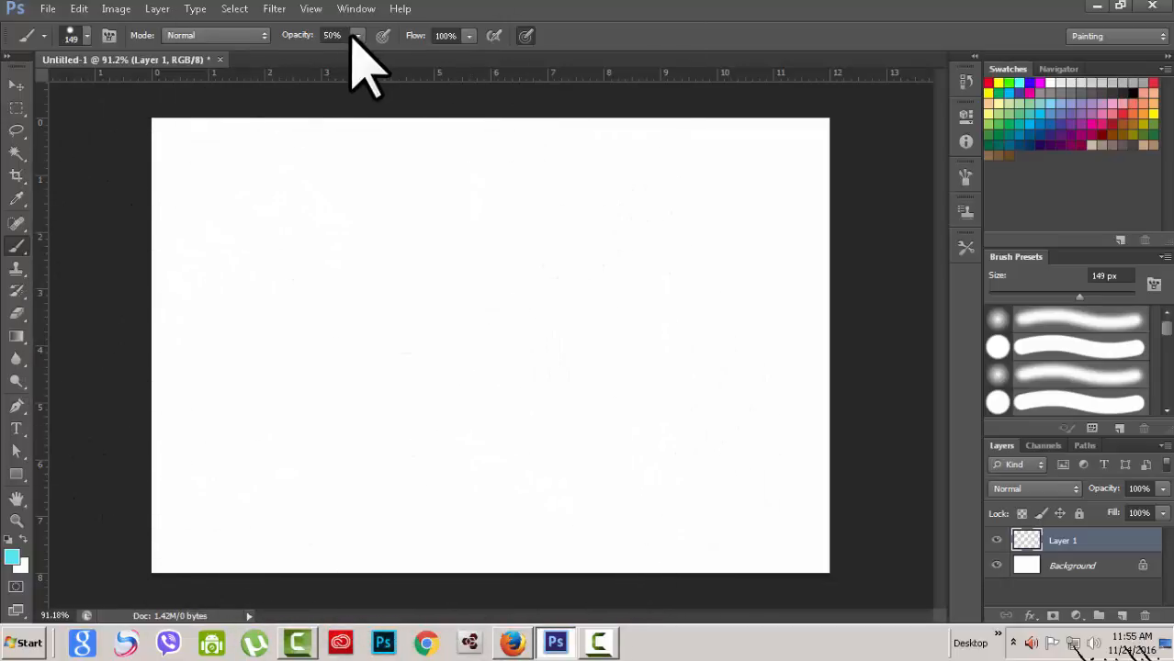
Set the brush opacity to 100% and flow to 35%, and paint a long cyan stroke with a shorter one below it
left_click(680, 32)
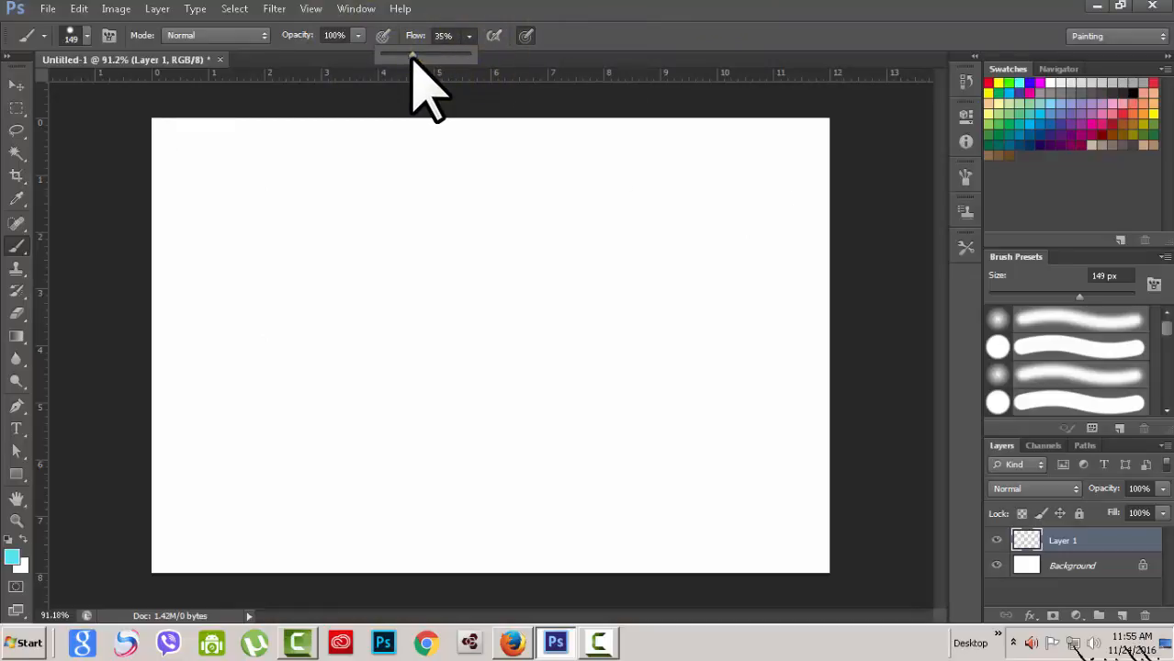
left_click(654, 39)
left_click(231, 205)
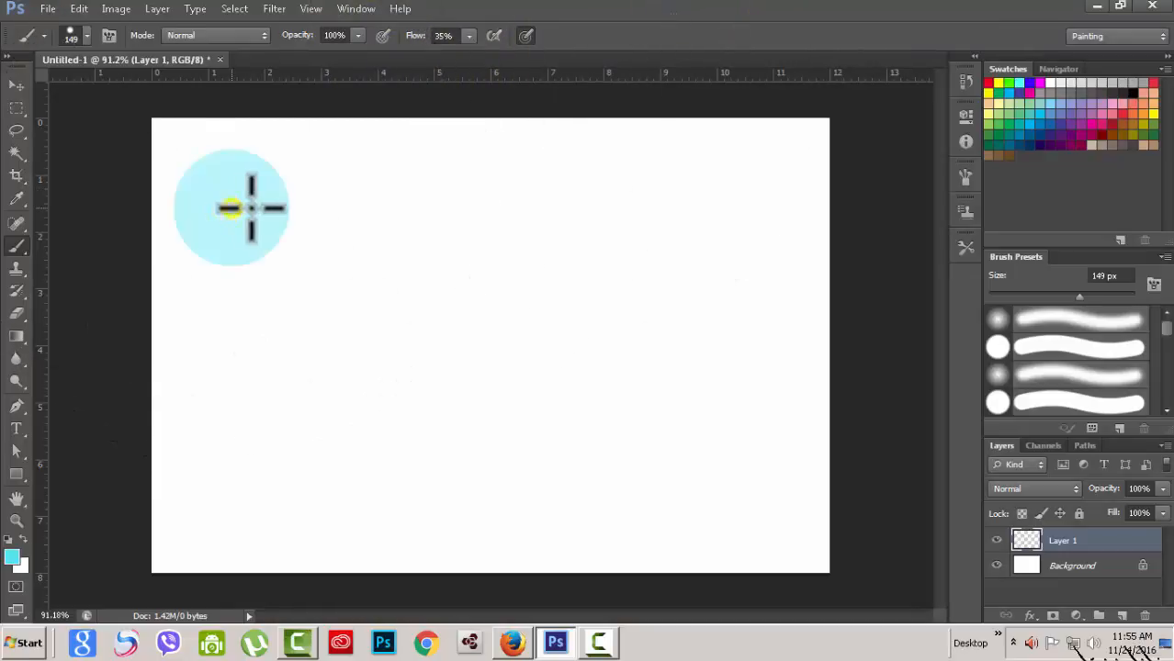
left_click(258, 207)
left_click_drag(295, 209, 458, 210)
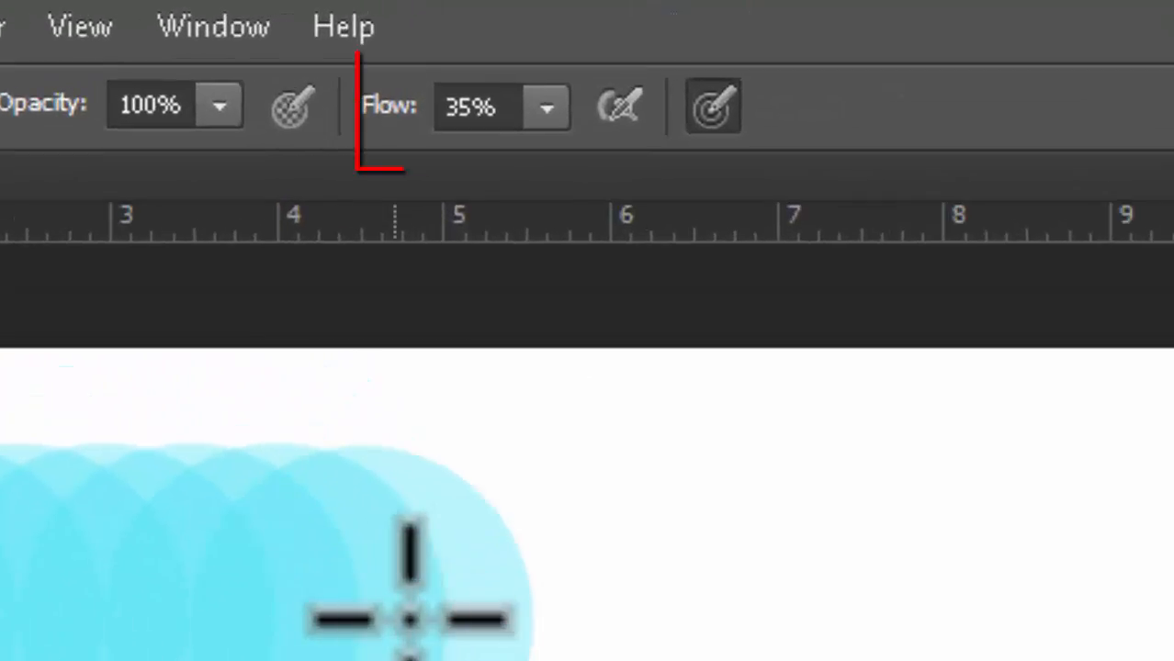
mouse_move(517, 622)
left_mouse_down()
mouse_move(722, 618)
mouse_move(977, 636)
left_mouse_up()
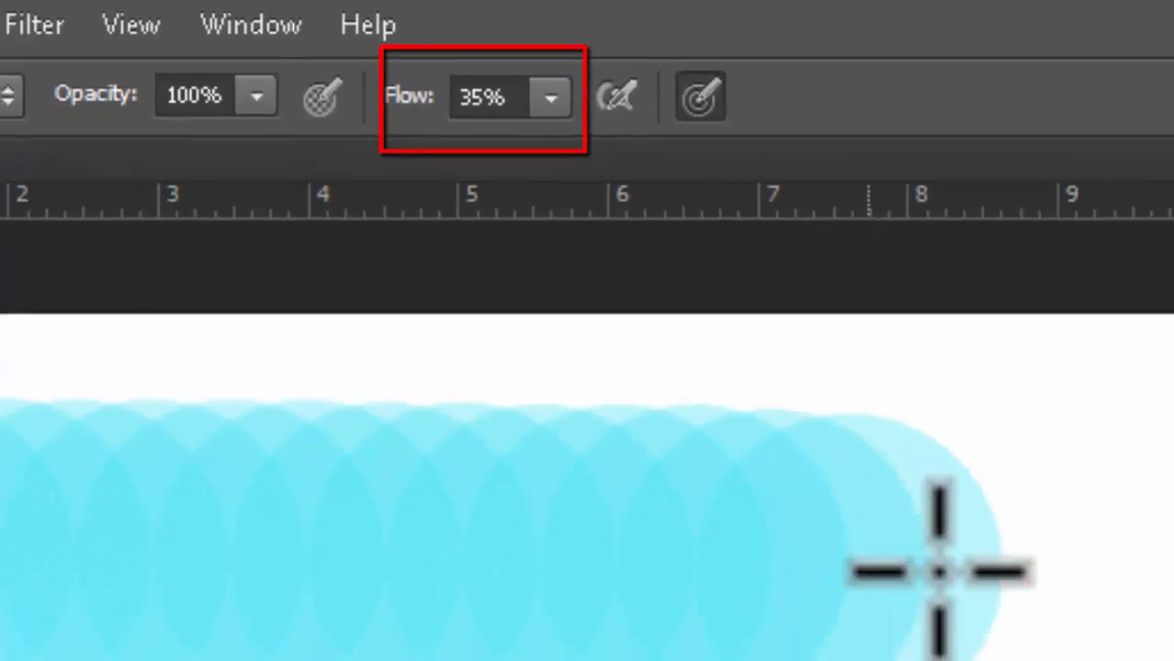
left_click_drag(939, 571, 1084, 572)
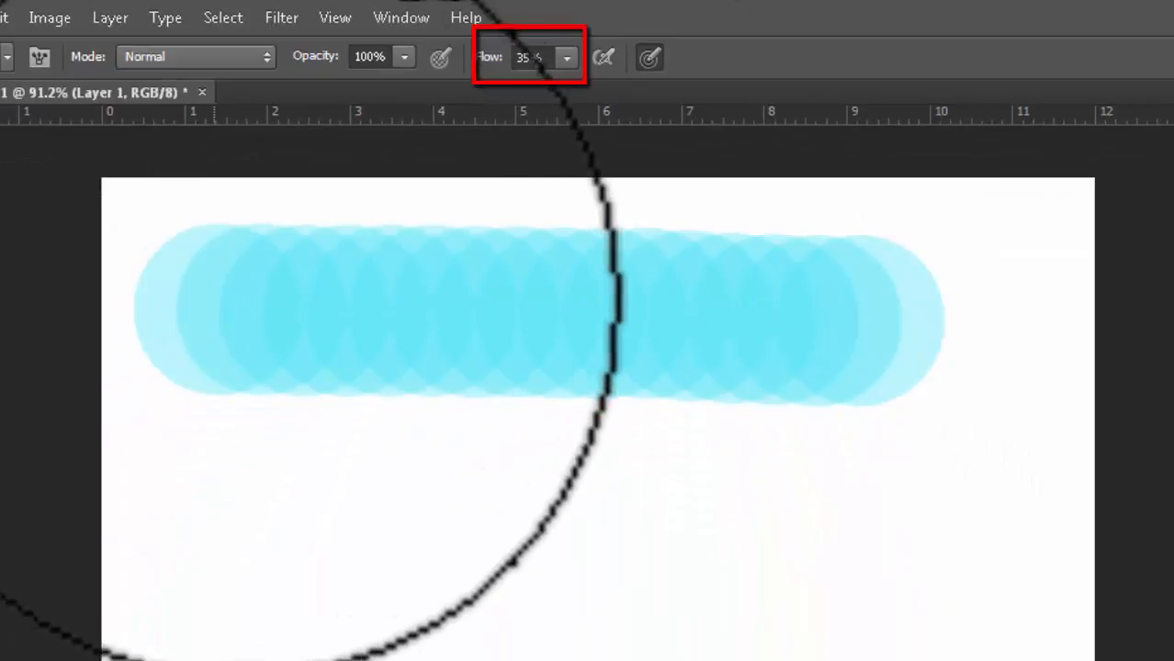
left_click(191, 512)
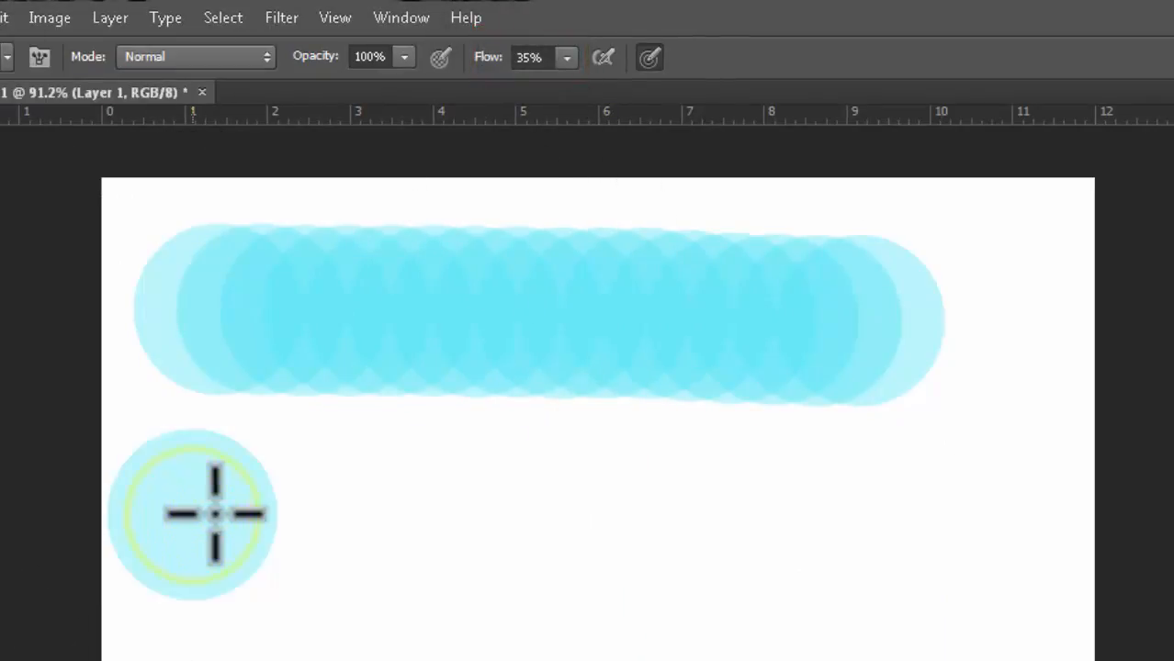
left_click_drag(265, 513, 372, 506)
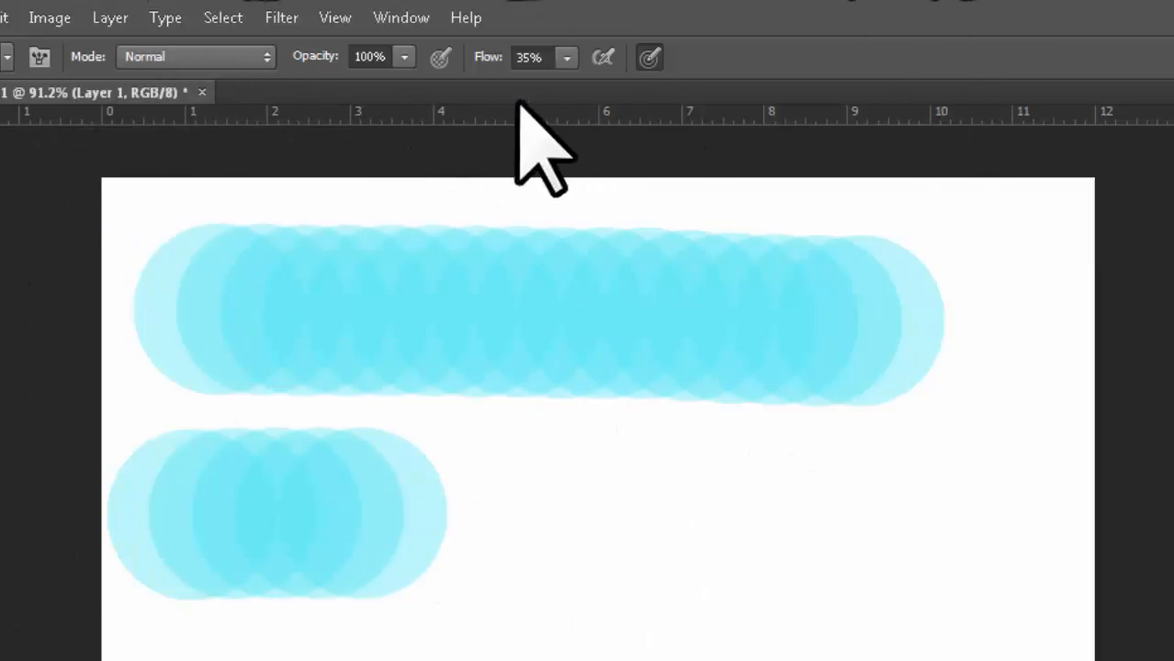
Set the brush flow to 100% and paint two solid cyan strokes, one along the canvas's lower part and one beside the short stroke
left_click(566, 57)
left_click(974, 10)
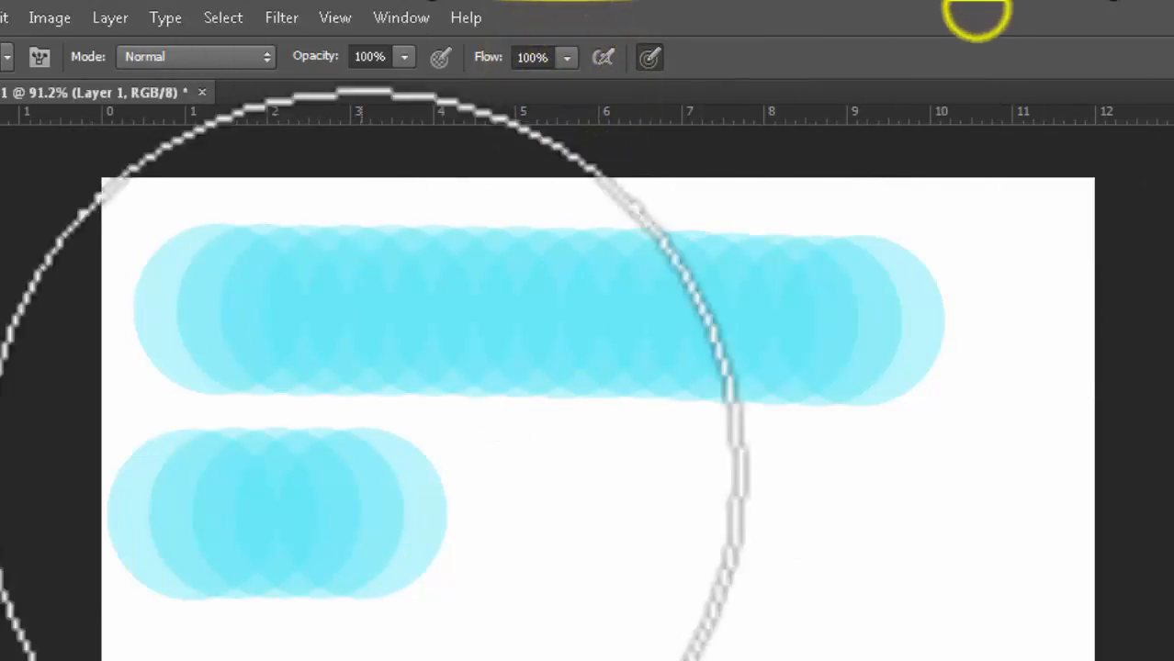
left_click_drag(228, 650, 845, 648)
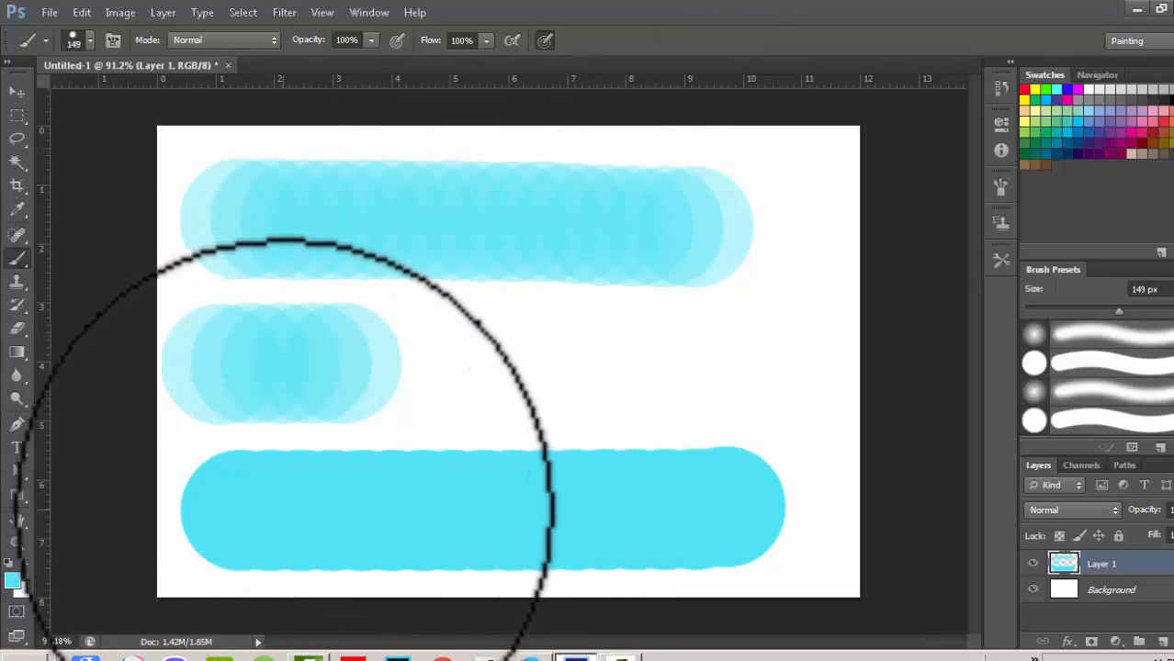
left_click(468, 370)
left_click_drag(469, 369, 740, 366)
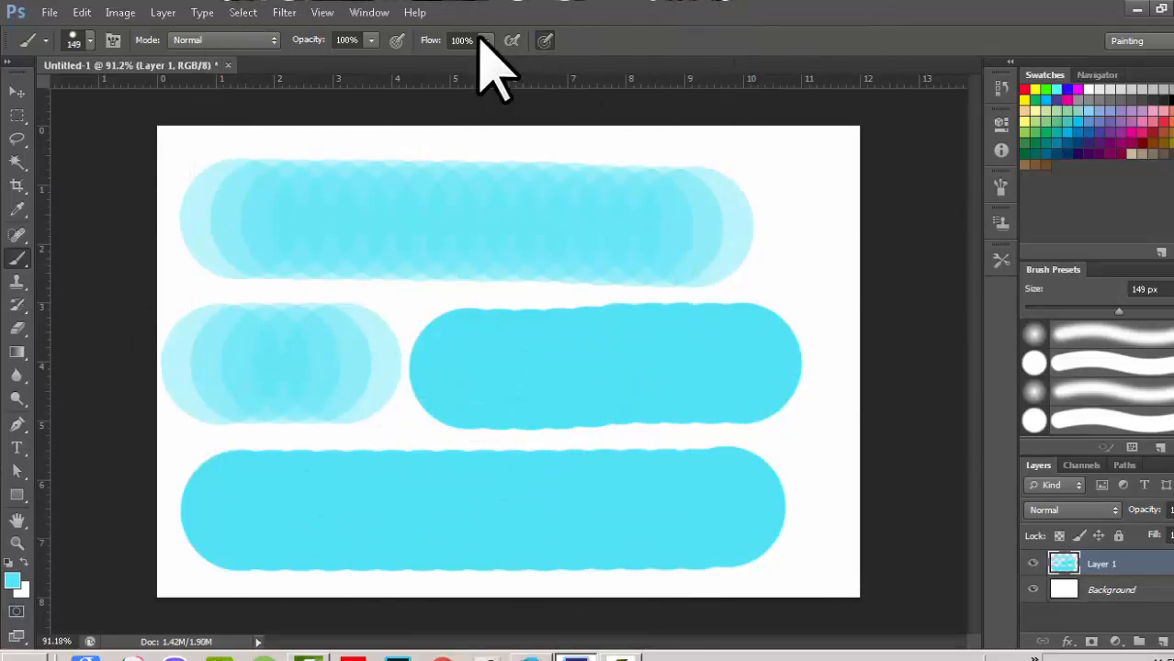
Delete the layer holding the cyan flow strokes and create a fresh empty layer in its place
left_click(1163, 641)
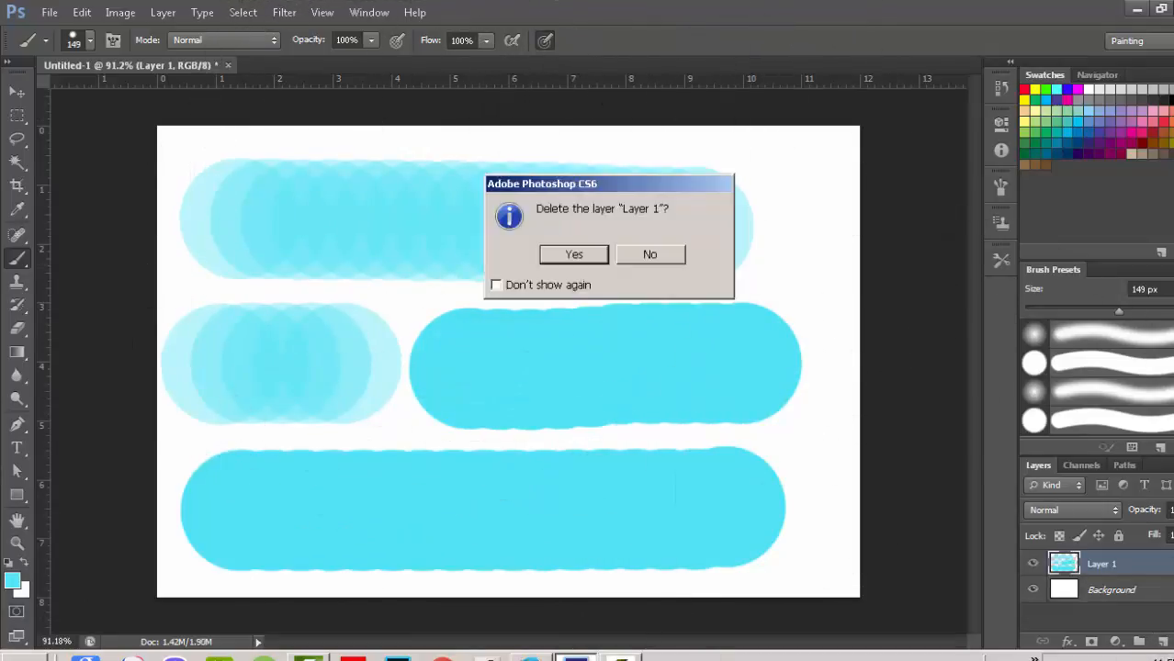
left_click(574, 255)
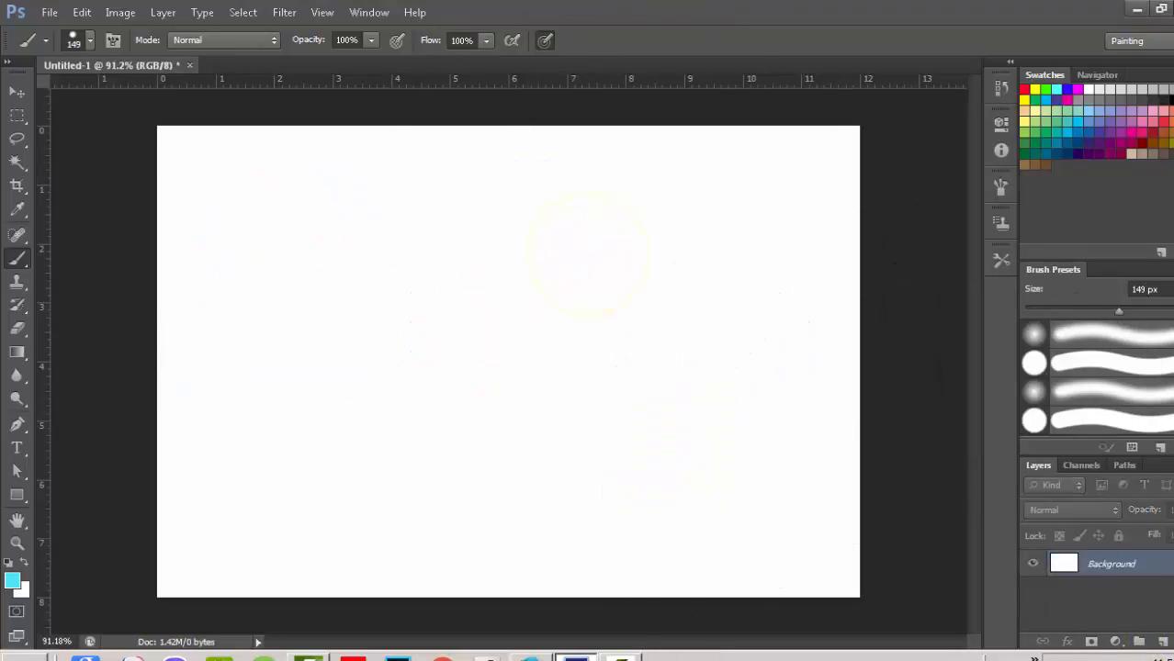
left_click(1163, 641)
Set the brush flow to 7% and paint a faint cyan stroke across the upper part of the canvas
left_click(486, 39)
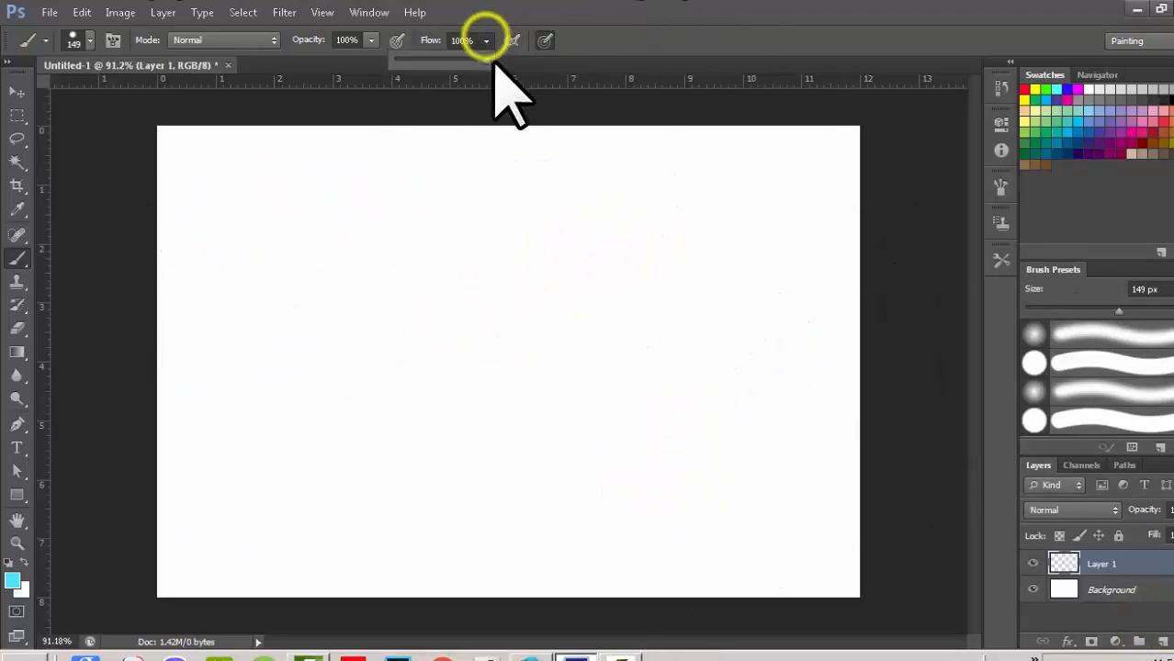
left_click_drag(486, 57, 399, 61)
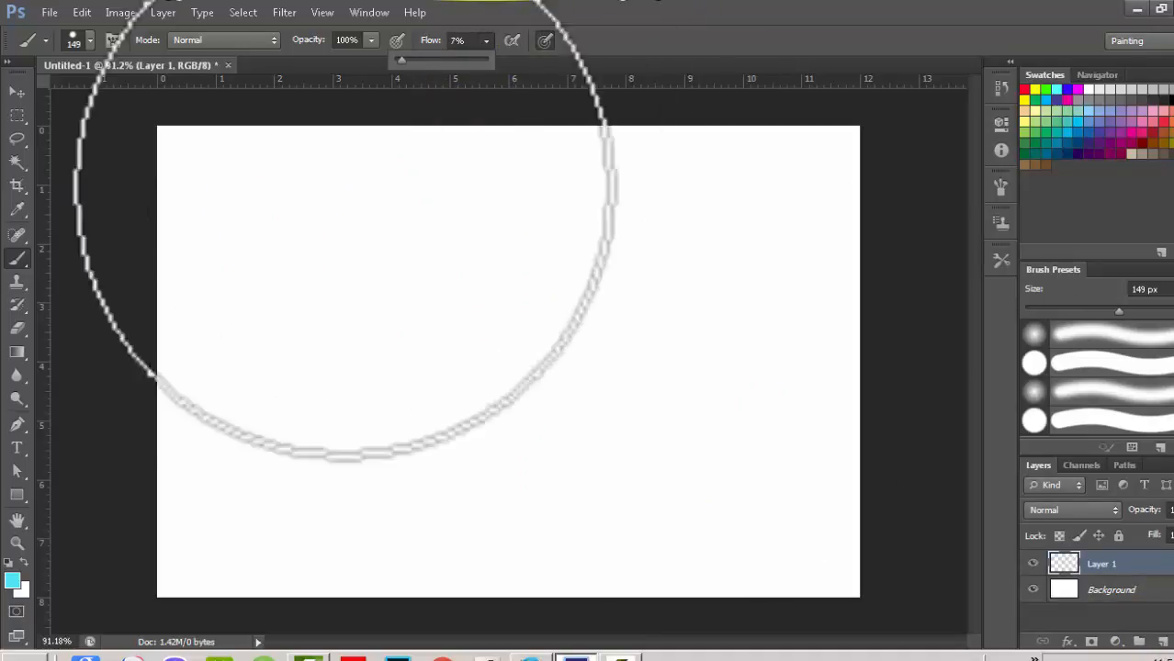
left_click_drag(246, 206, 388, 210)
left_click_drag(564, 209, 670, 206)
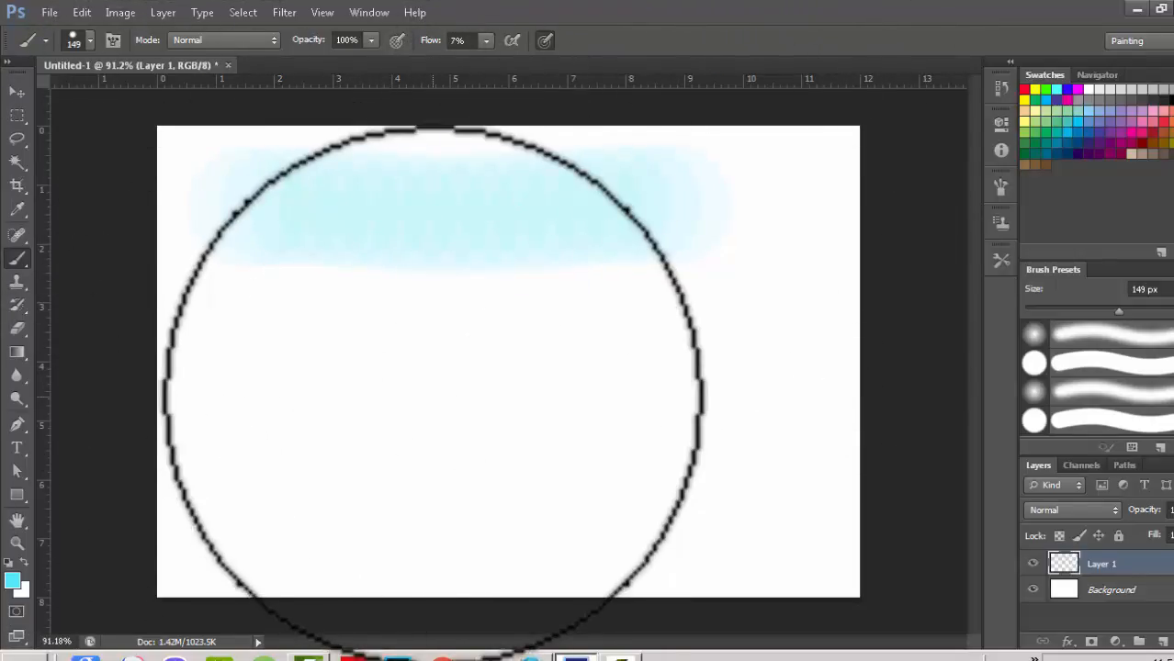
Change the foreground color to blue-violet with the on-canvas color wheel and paint a 7% flow stroke across the middle of the canvas
right_click(433, 392, "alt+shift")
mouse_move(434, 393)
left_mouse_down()
mouse_move(201, 528)
mouse_move(379, 476)
mouse_move(435, 391)
left_mouse_up()
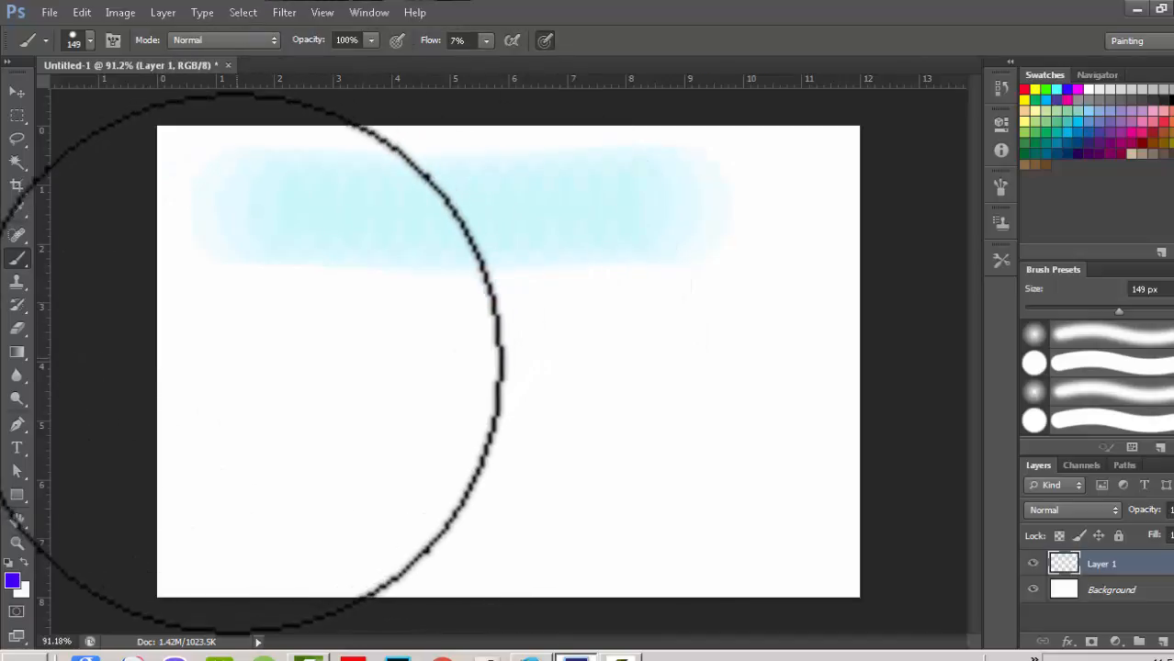
left_click_drag(236, 366, 744, 382)
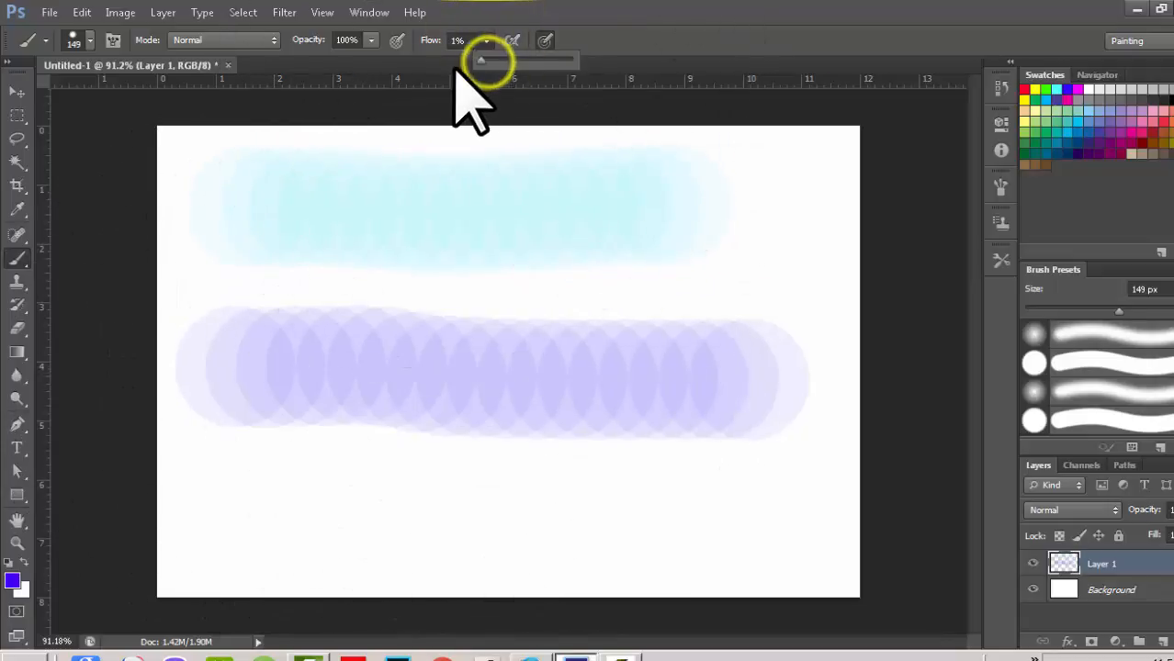
Set the brush flow to 1% and paint very faint blue-violet strokes across the lower part of the canvas
left_click_drag(224, 490, 376, 487)
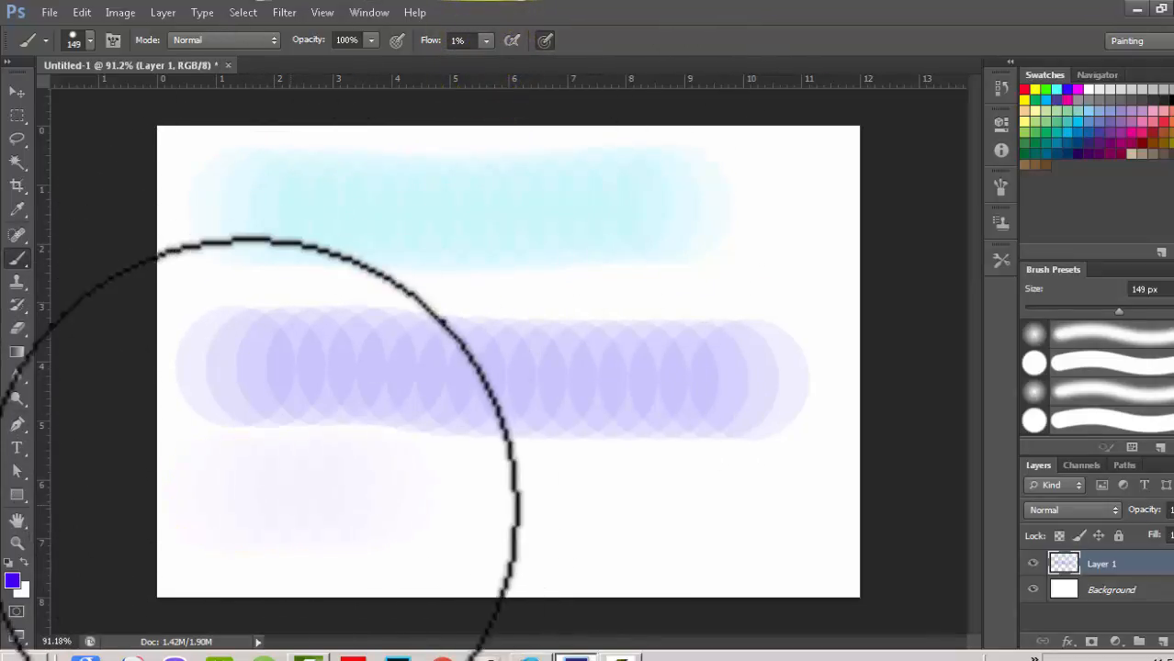
left_click_drag(220, 509, 395, 517)
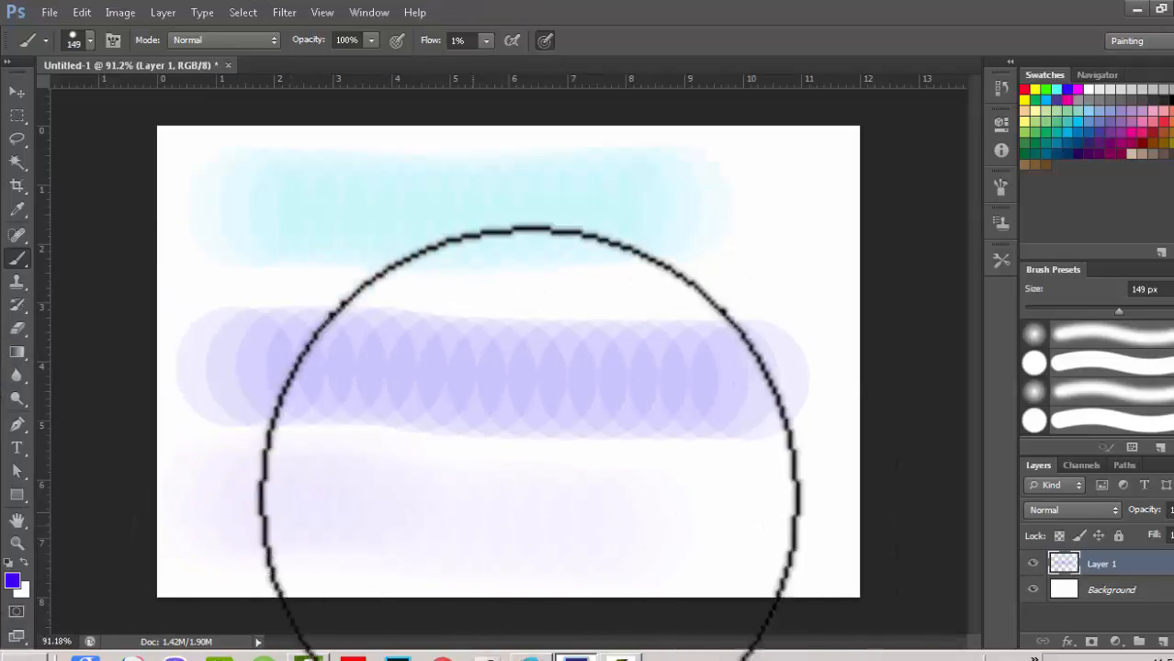
Set the brush flow to 100%, paint a solid blue-violet stroke between the upper two bands, and stamp two overlapping dabs at the canvas's lower left
left_click(486, 41)
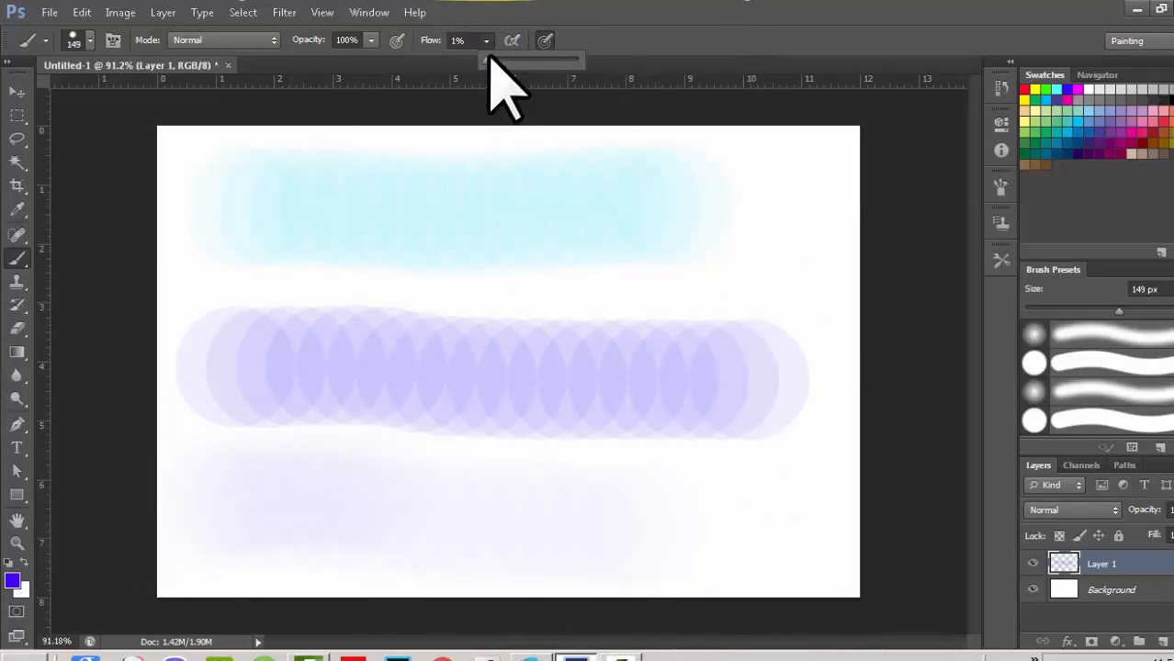
left_click(749, 11)
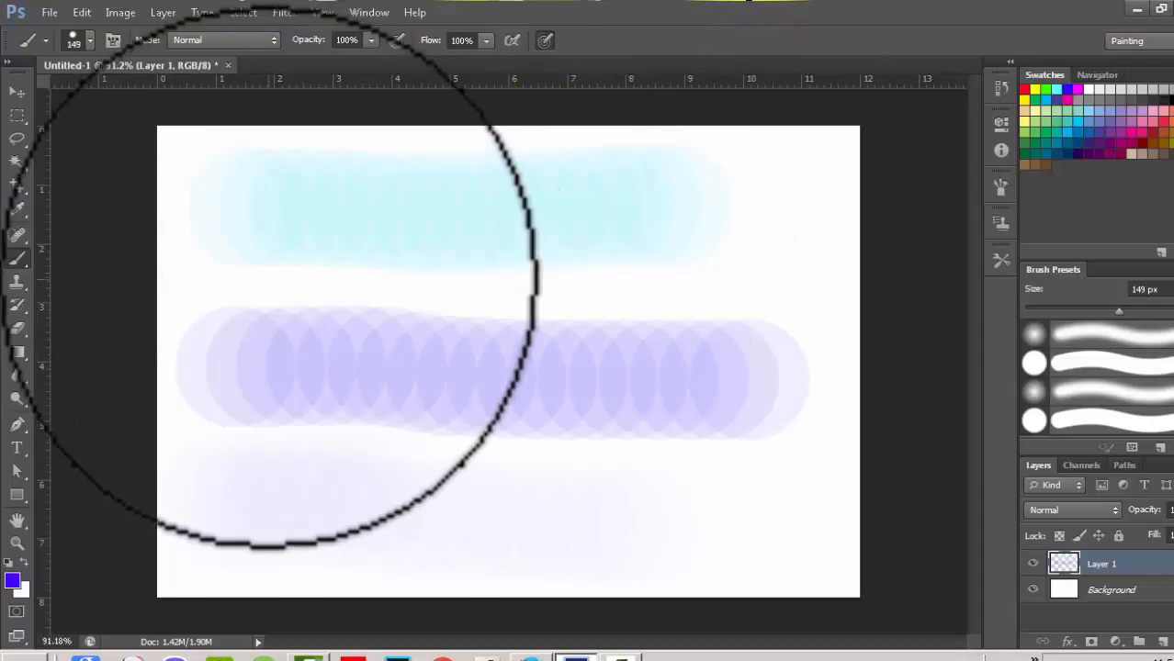
left_click_drag(266, 276, 719, 271)
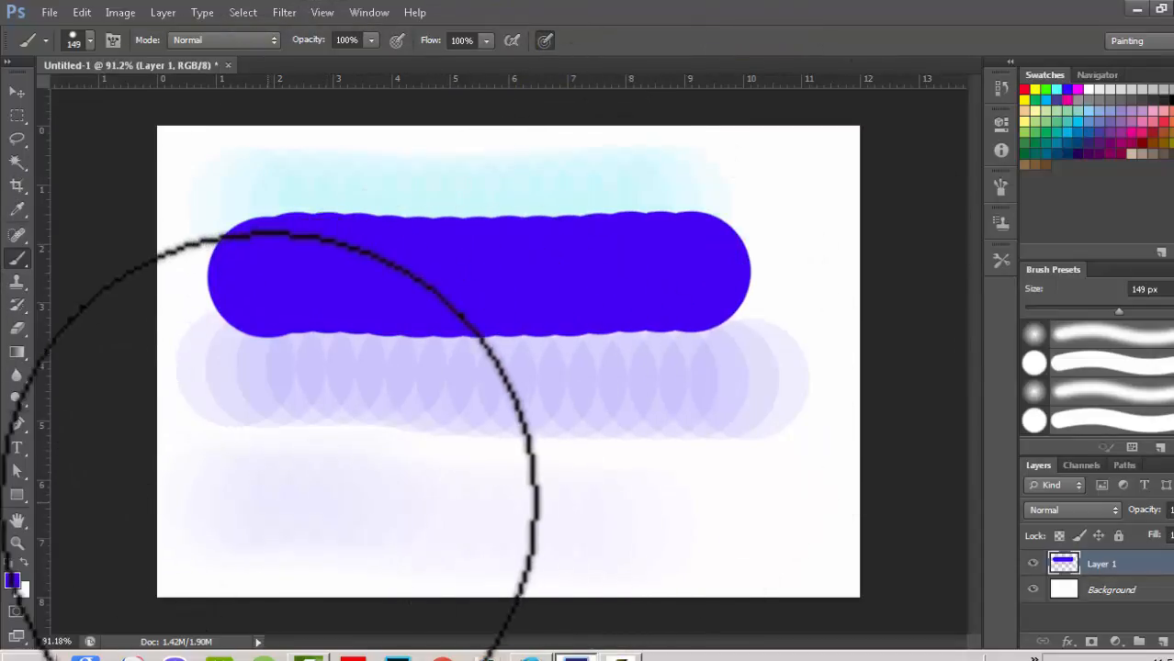
left_click(266, 501)
left_click(339, 503)
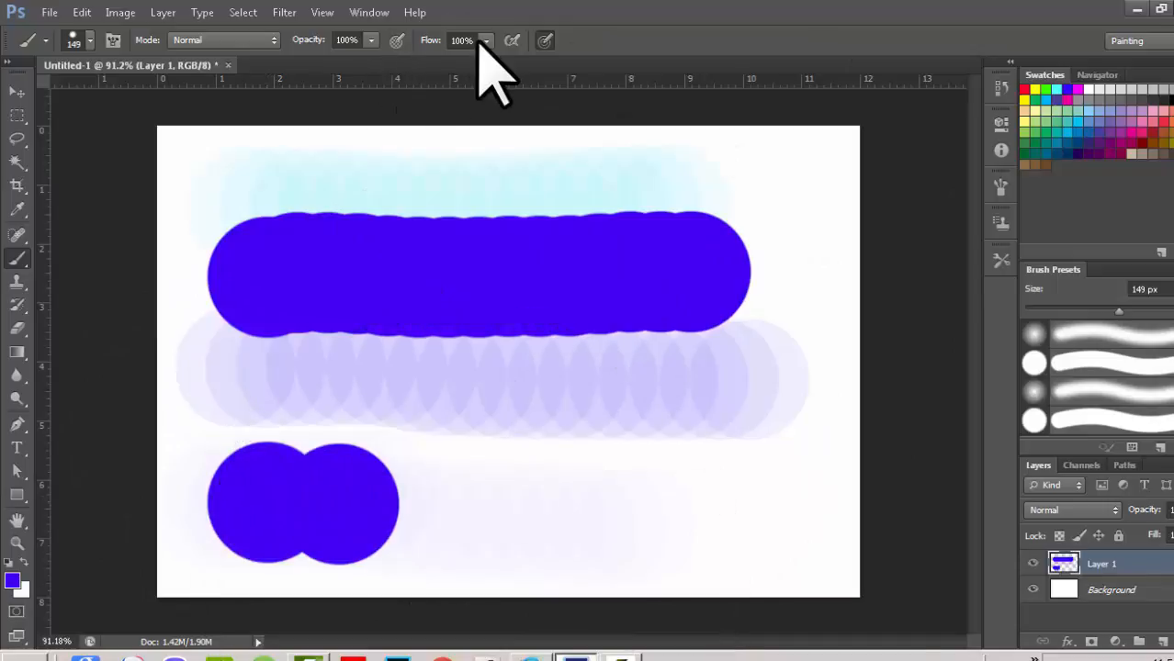
Set the brush flow to 10% and stamp dabs repeatedly on one spot beside the solid dabs to build up the color
left_click_drag(423, 60, 407, 60)
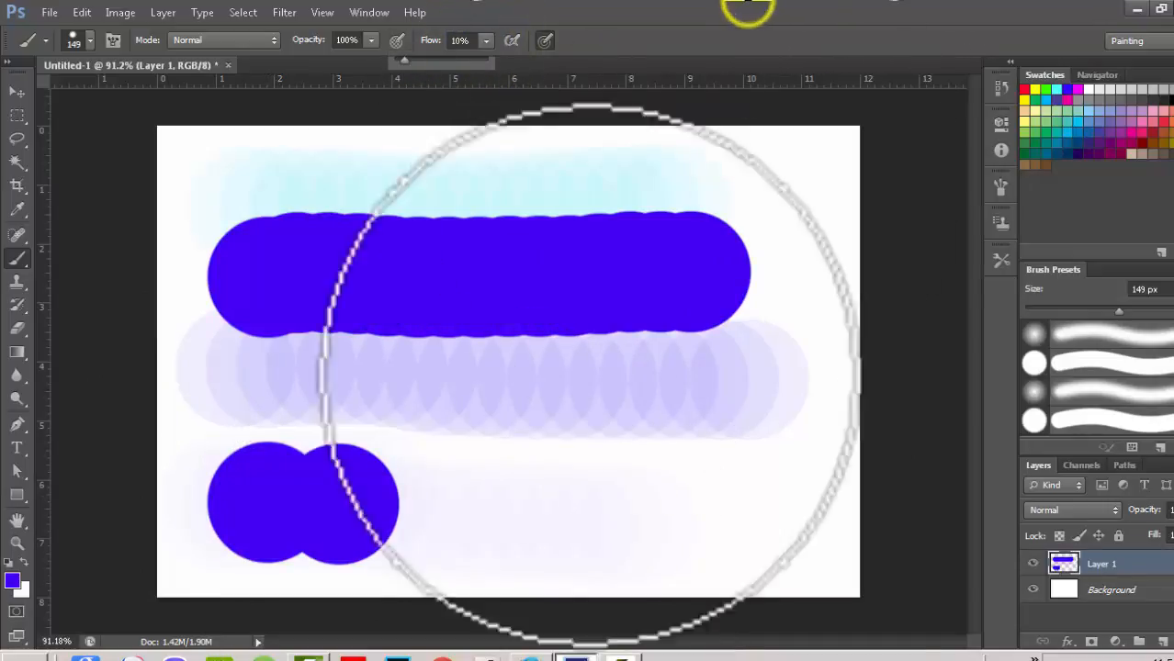
left_click(516, 516)
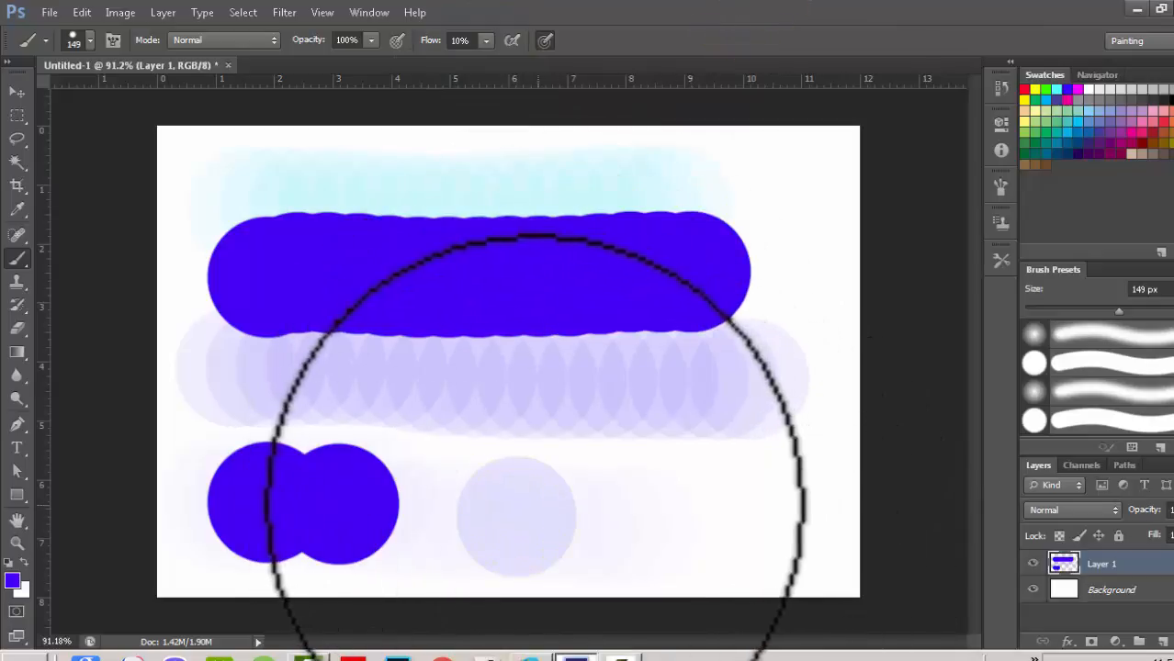
left_click(516, 513)
left_click(517, 513)
left_click(516, 512)
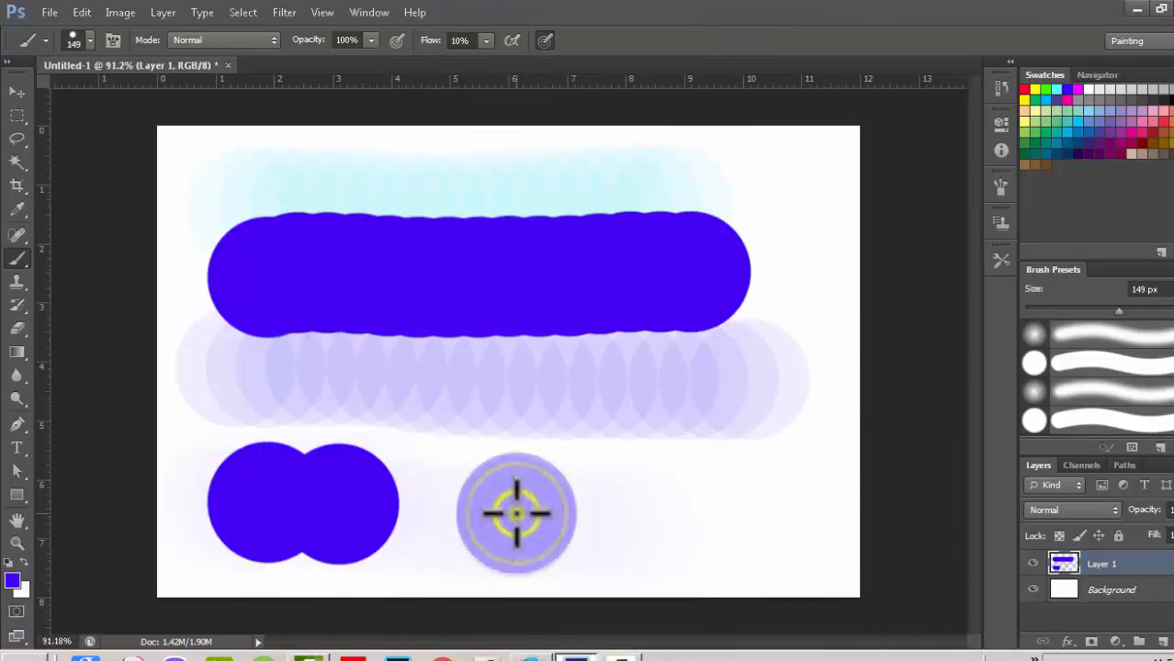
left_click(516, 513)
left_click(516, 513)
left_click(517, 513)
left_click(517, 512)
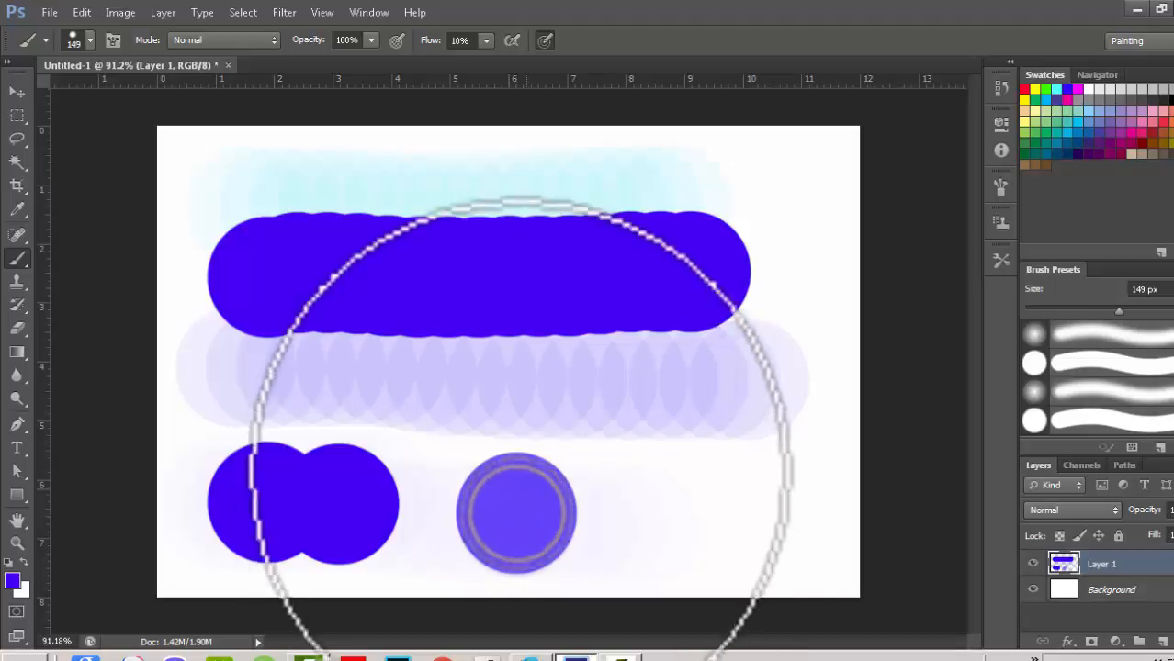
left_click(516, 513)
left_click(535, 505)
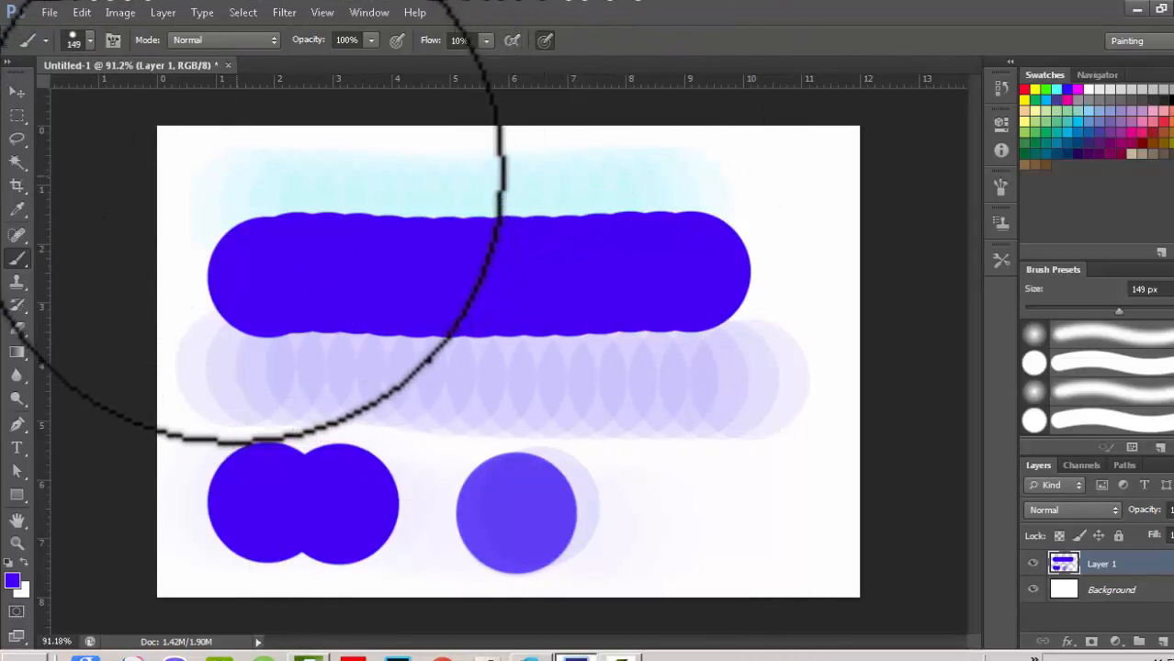
Paint a 10% flow blue-violet stroke over the cyan band near the canvas's upper edge, and set the flow back to 100%
left_click(235, 179)
left_click_drag(300, 180, 585, 182)
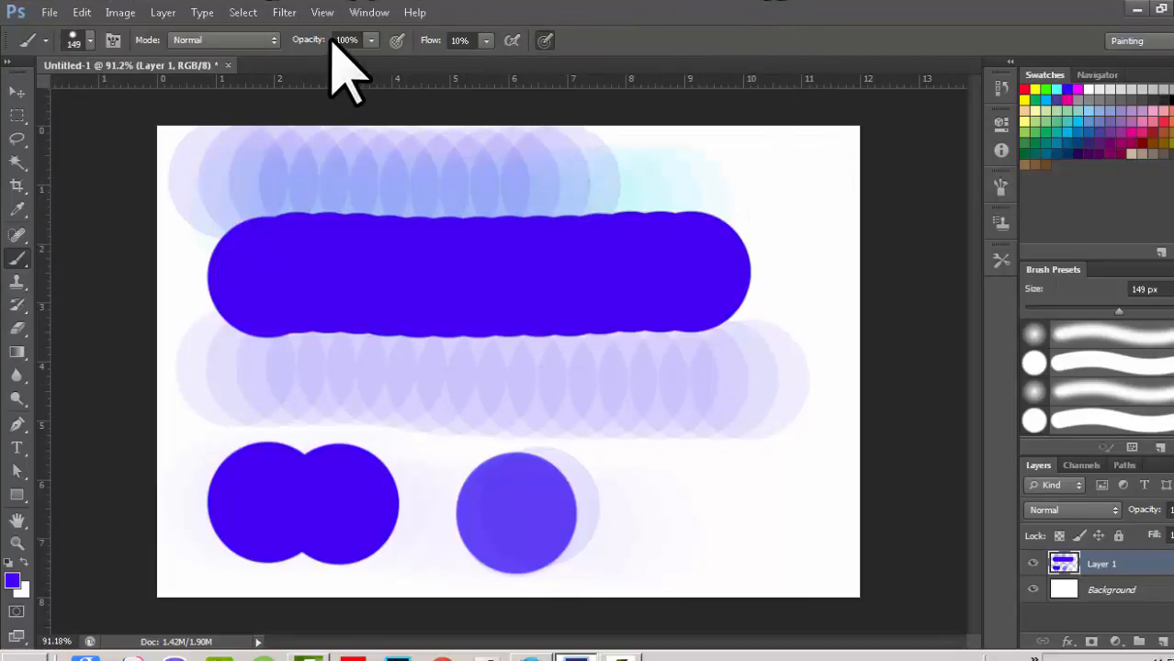
left_click_drag(484, 57, 629, 105)
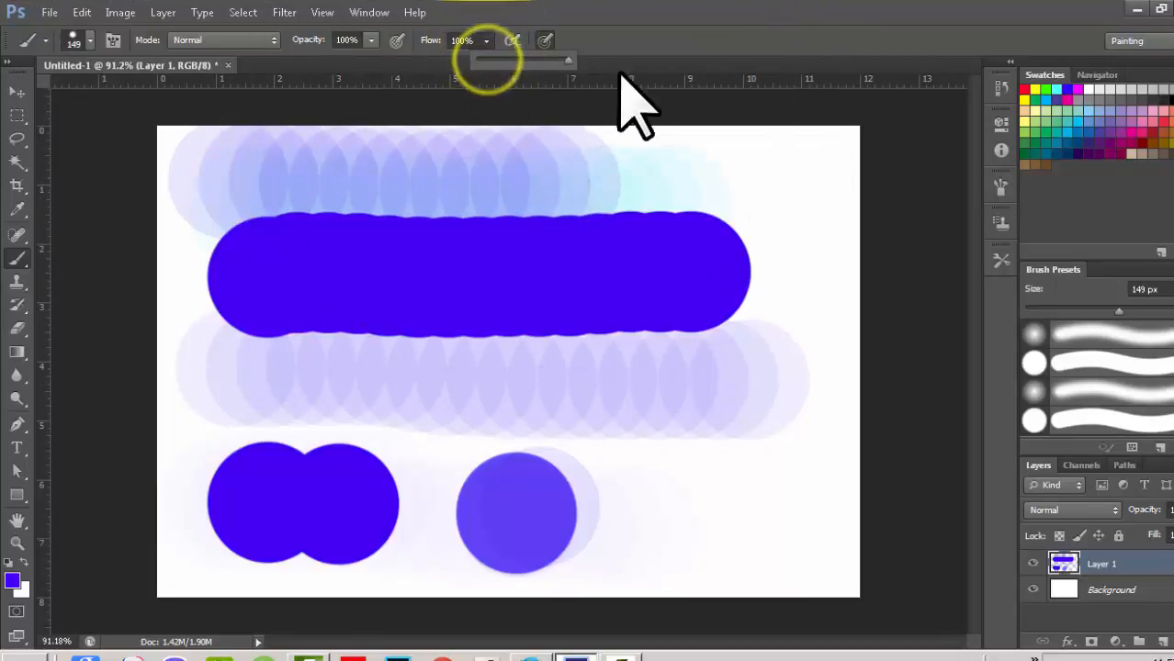
Paint two solid blue-violet strokes at 100% flow over the lower band, and set the flow to 16% for a stroke along the canvas's upper edge
left_click_drag(231, 387, 424, 393)
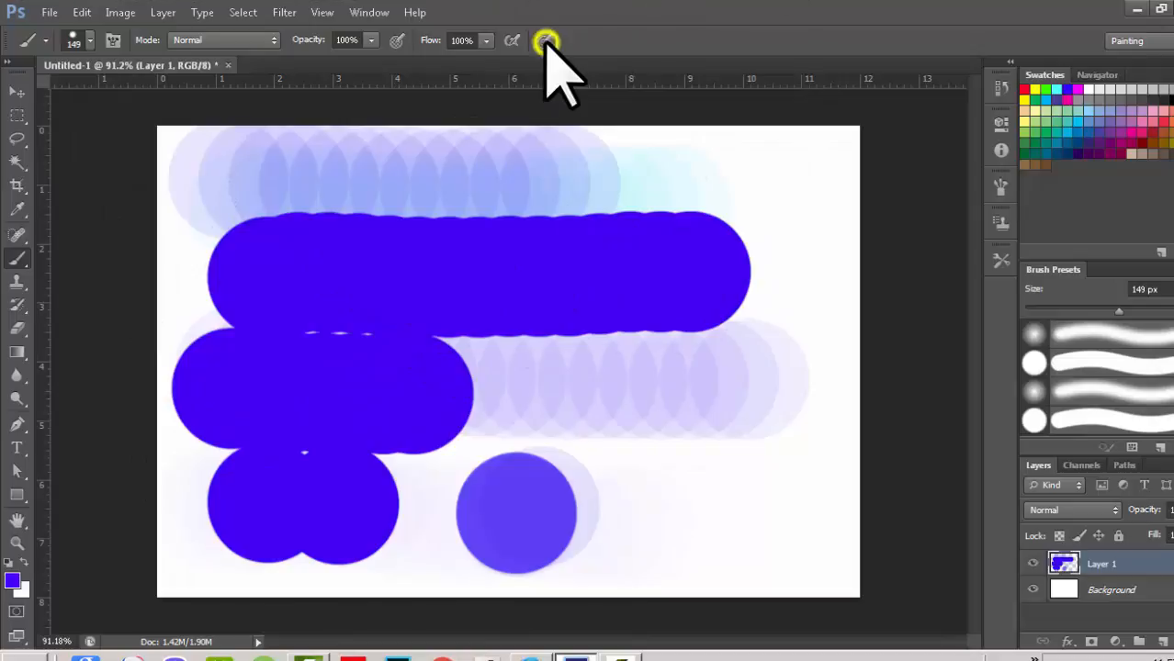
left_click_drag(615, 428, 734, 429)
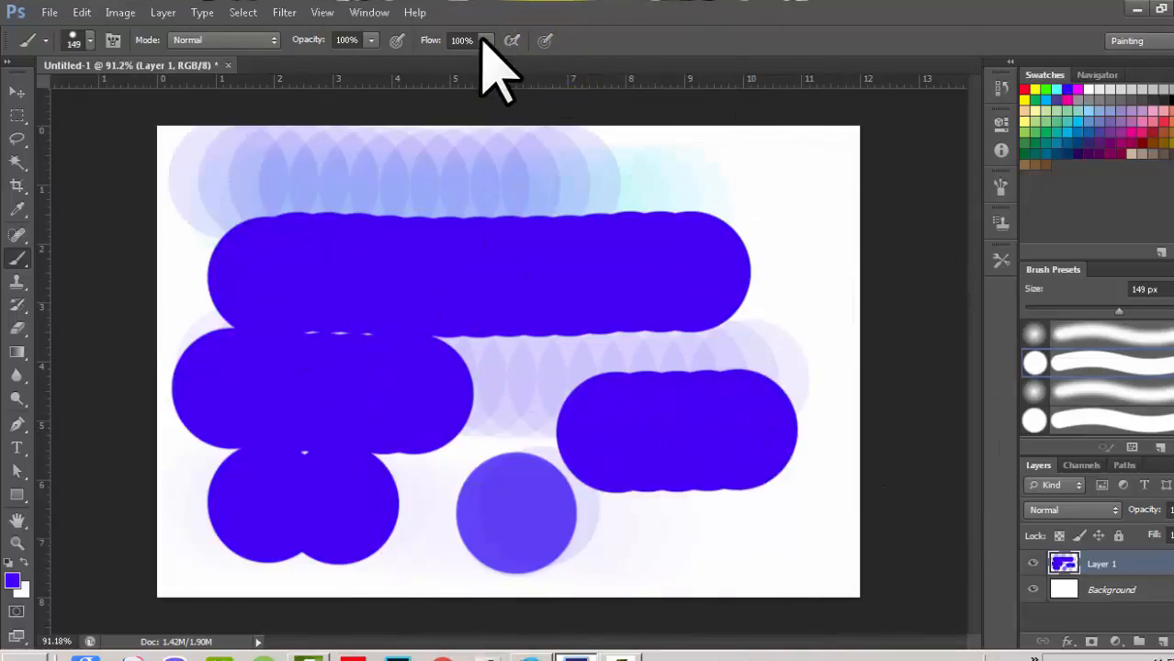
left_click_drag(405, 59, 410, 60)
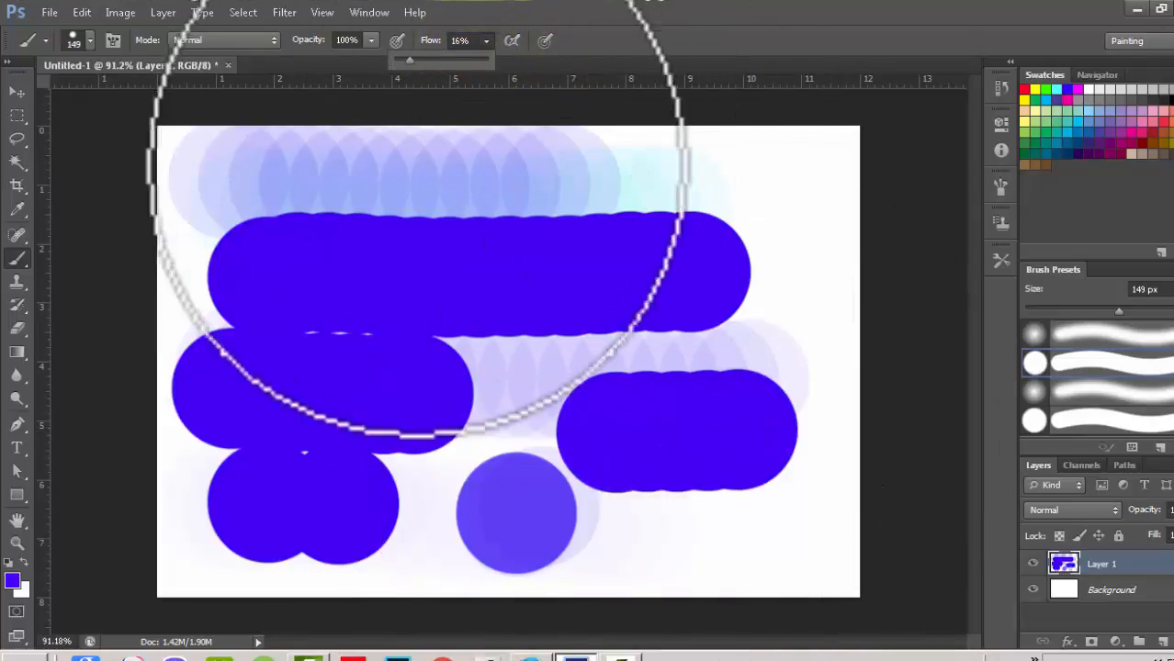
mouse_move(414, 169)
left_mouse_down()
mouse_move(812, 187)
mouse_move(841, 301)
mouse_move(1036, 363)
left_mouse_up()
Delete Layer 1 with all its test strokes and add a new empty layer above the Background
left_click(1162, 641)
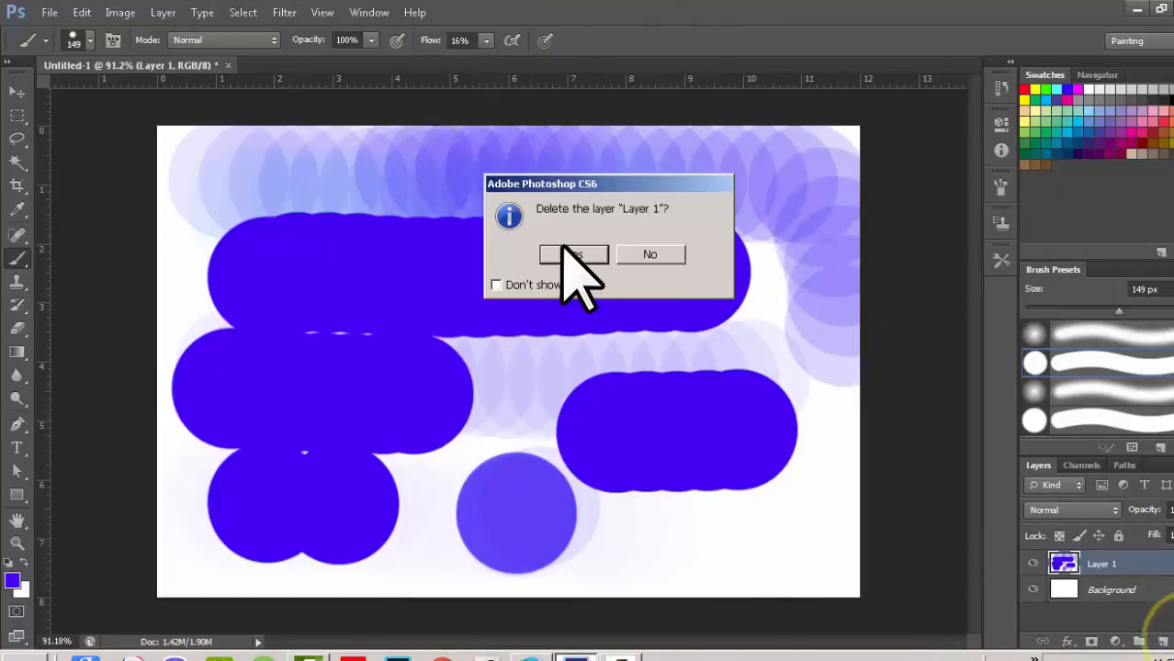
left_click(574, 255)
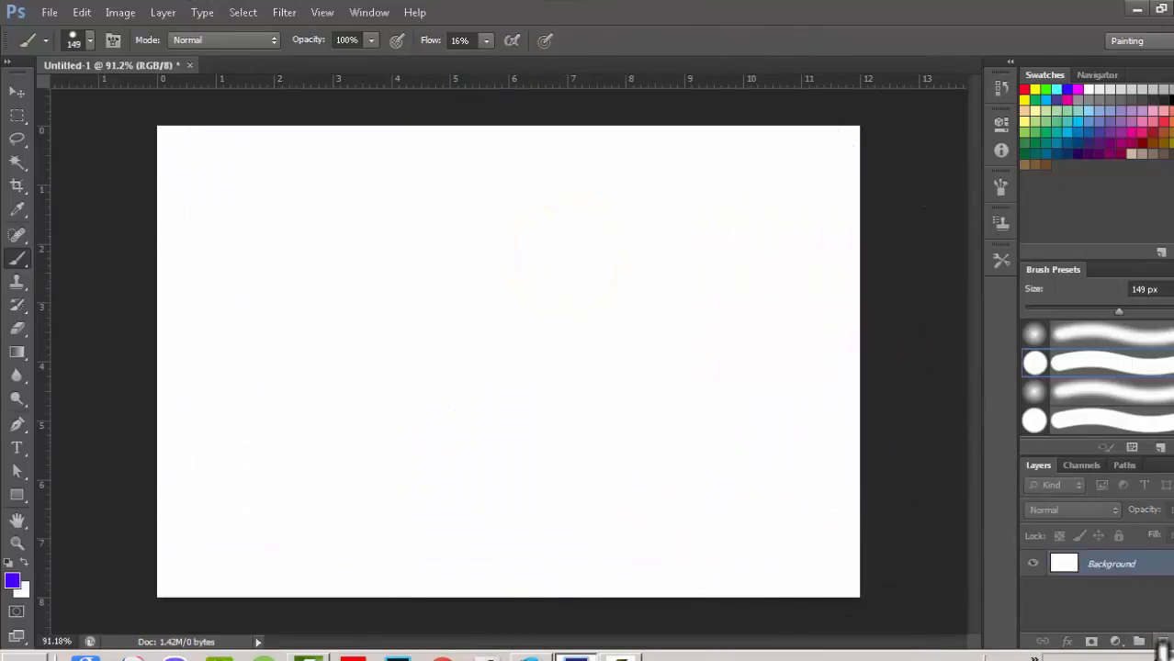
left_click(1162, 643)
Paint a 16% flow stroke across the upper part of the new layer, then set the flow to 100% and paint another stroke below it
left_click_drag(237, 193, 671, 188)
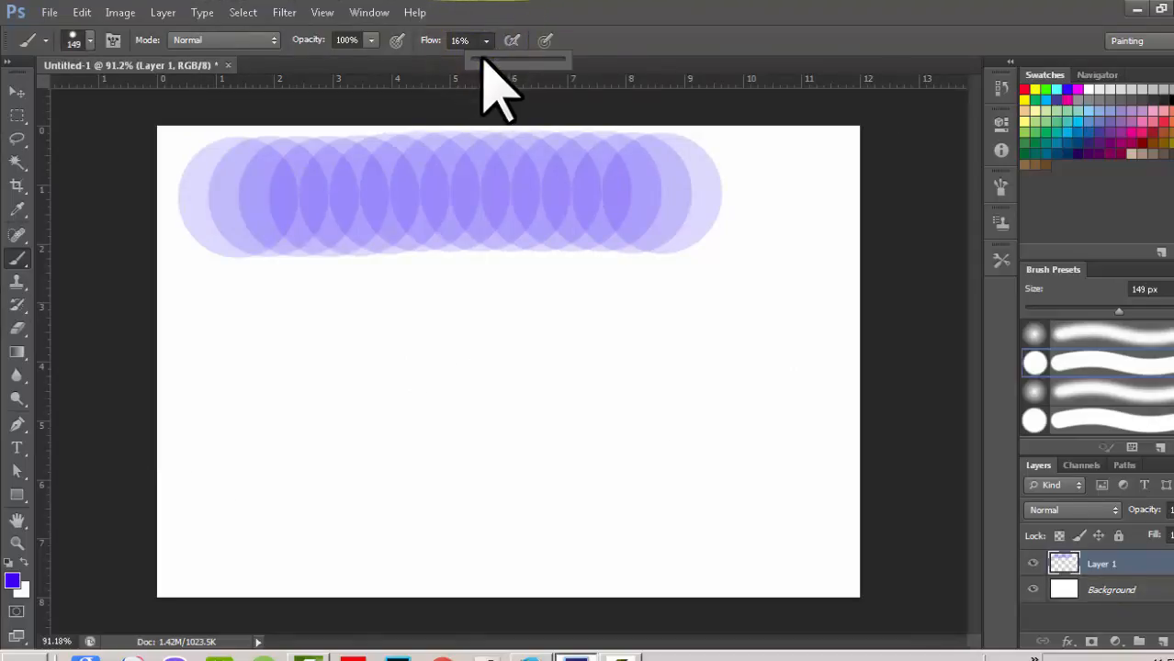
left_click_drag(483, 60, 600, 62)
mouse_move(185, 318)
left_mouse_down()
mouse_move(329, 325)
mouse_move(541, 310)
left_mouse_up()
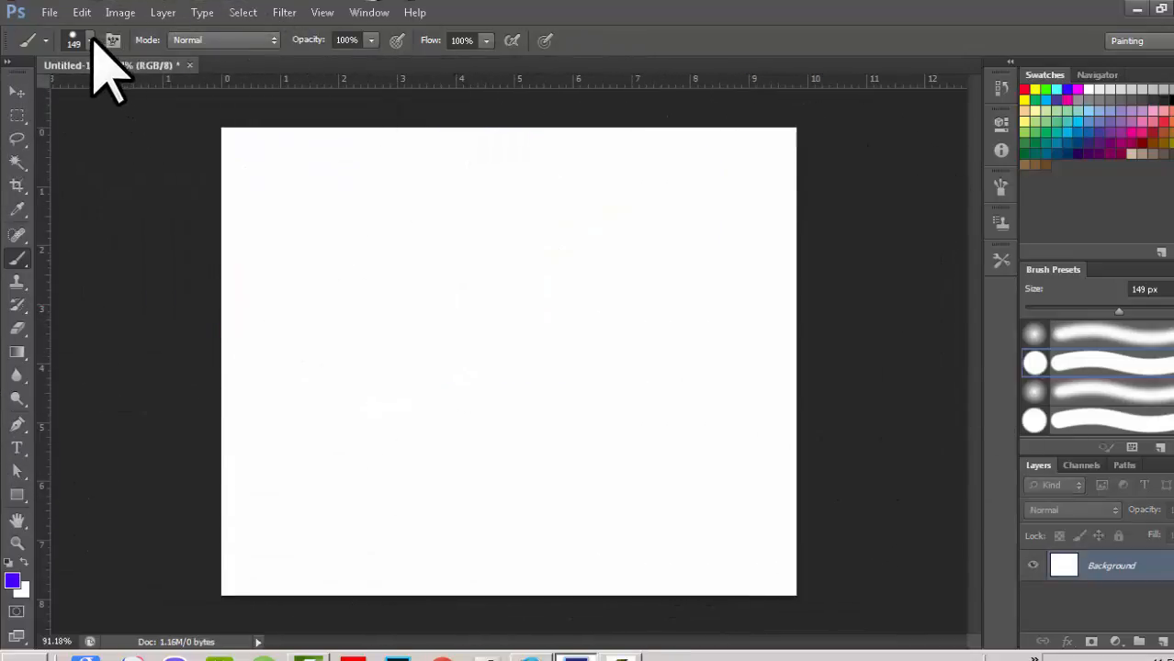
Open the brush preset picker for the blank canvas
left_click(89, 40)
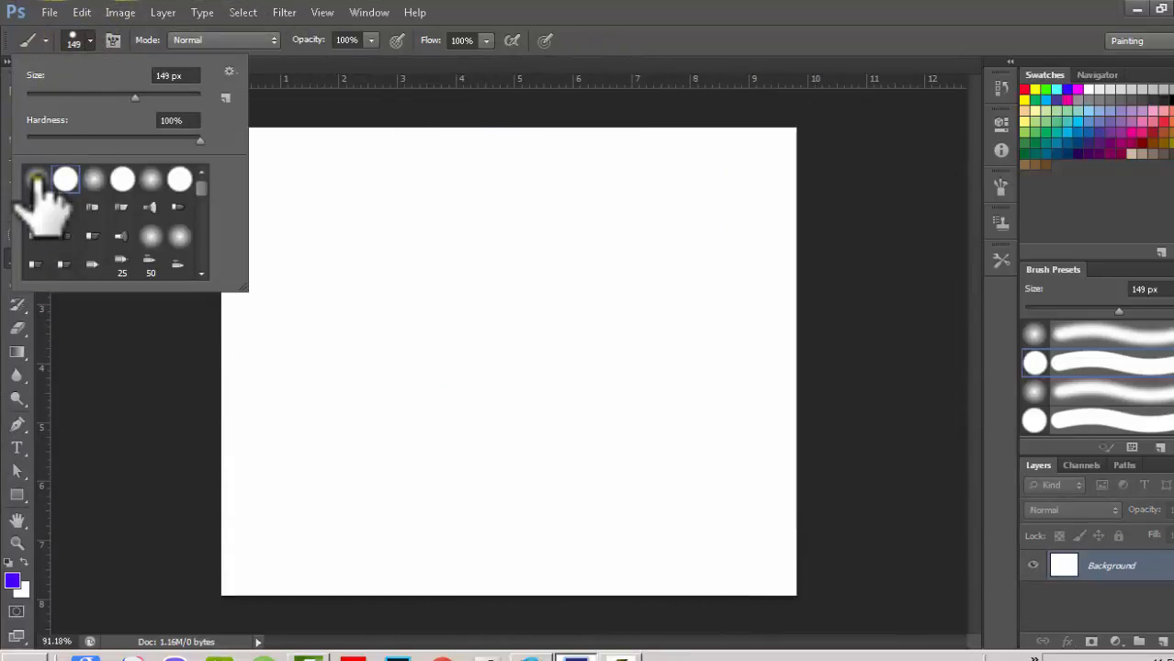
Choose the soft round brush with airbrush-style build-up enabled and set its size to 72 px
left_click(37, 177)
left_click(696, 11)
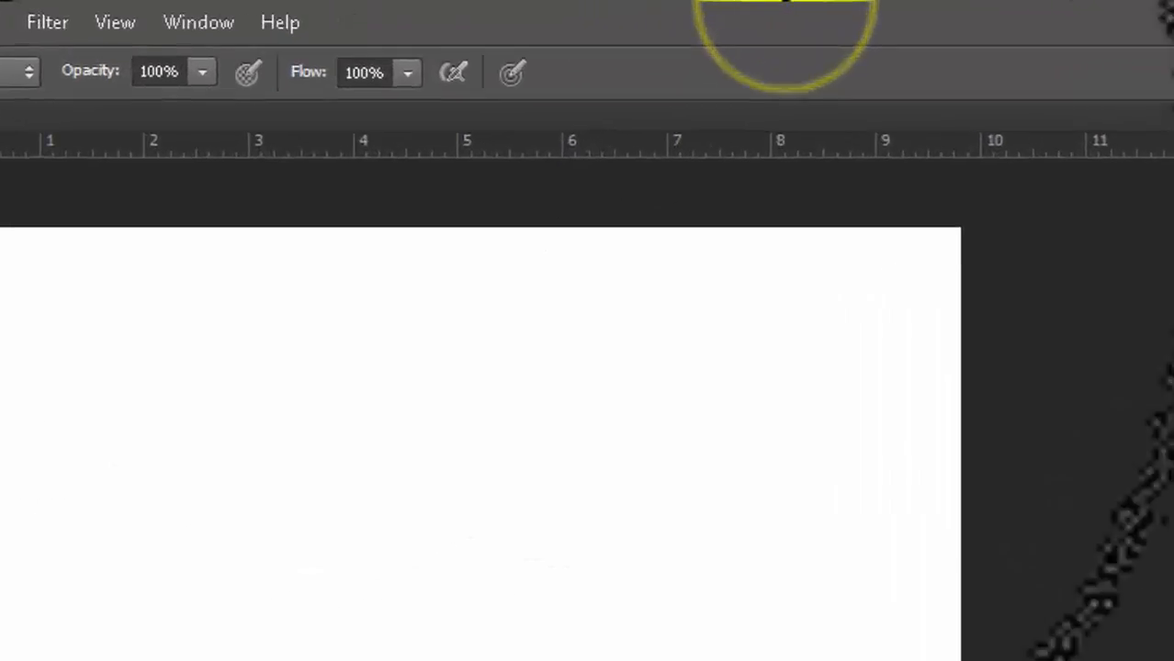
left_click(453, 75)
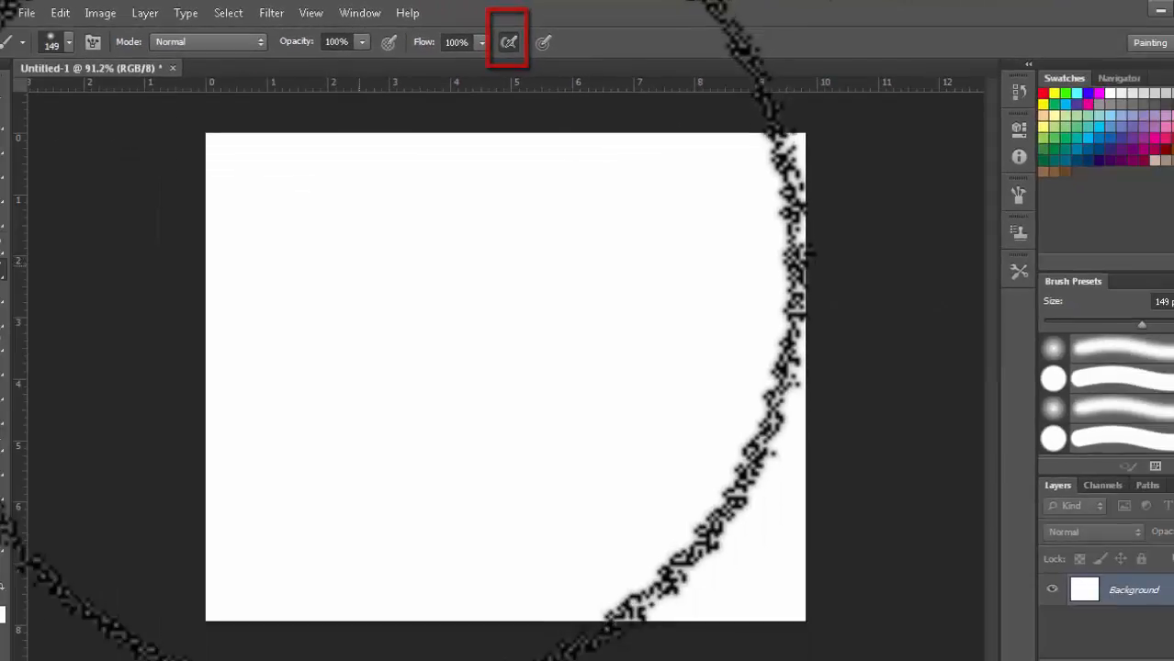
mouse_move(364, 266)
left_mouse_down()
mouse_move(319, 255)
mouse_move(328, 248)
left_mouse_up()
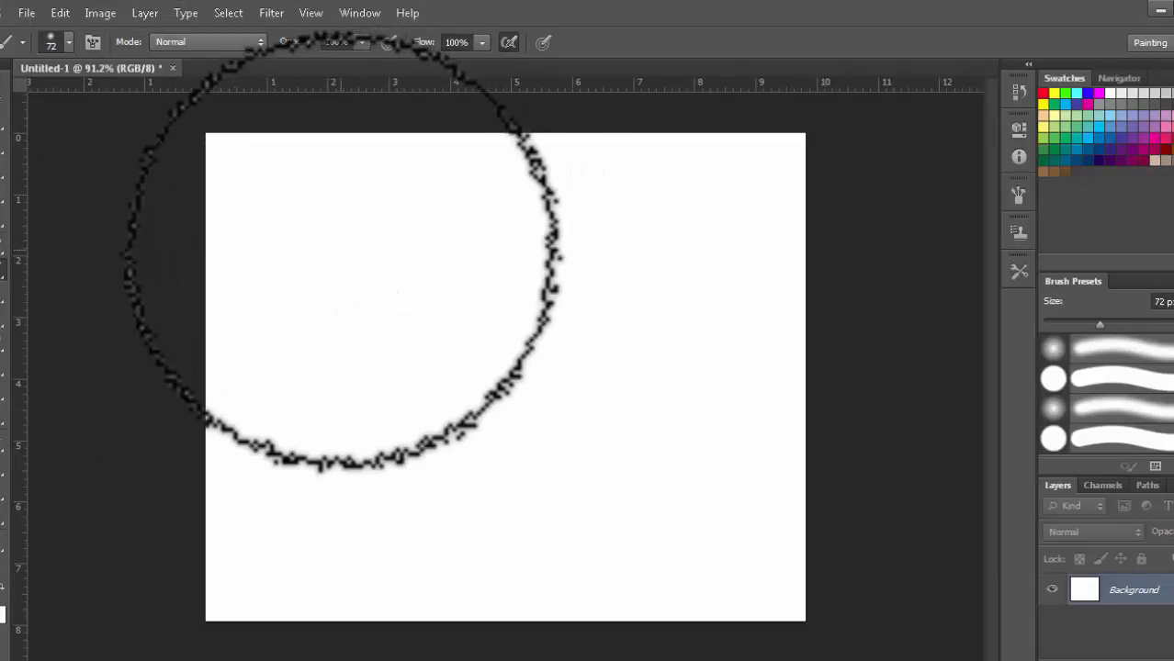
Paint a blue wavy stroke across the canvas's upper part, a dot below it, and a long curved stroke with built-up blobs
left_click_drag(349, 235, 597, 207)
left_click_drag(700, 209, 725, 206)
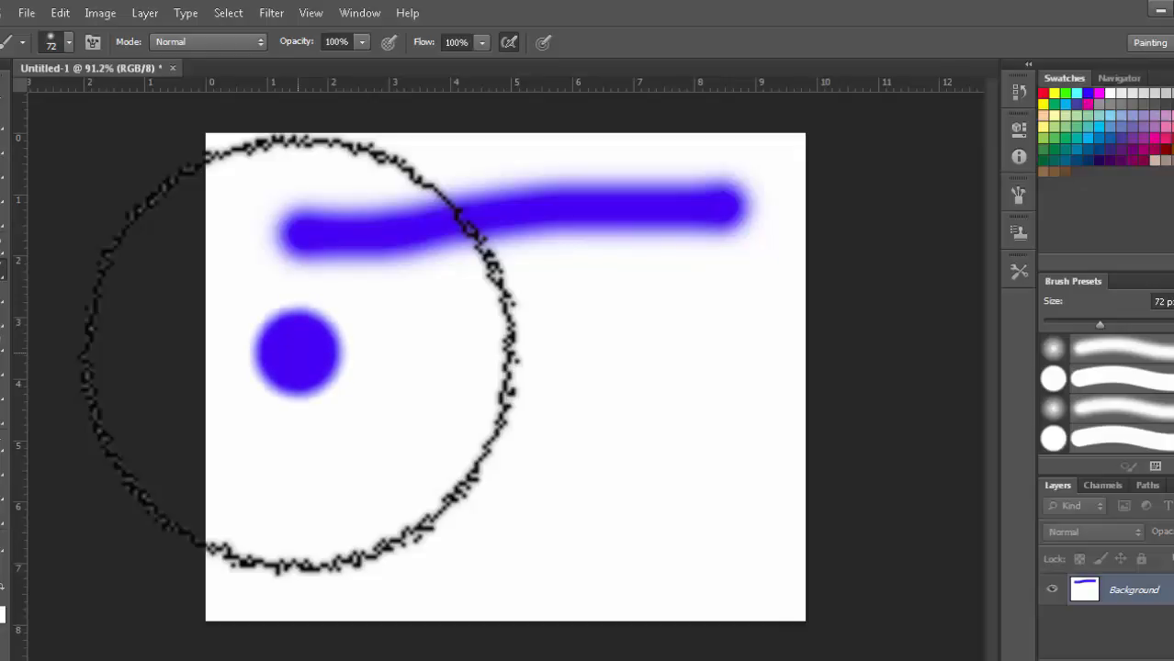
left_click_drag(298, 353, 297, 352)
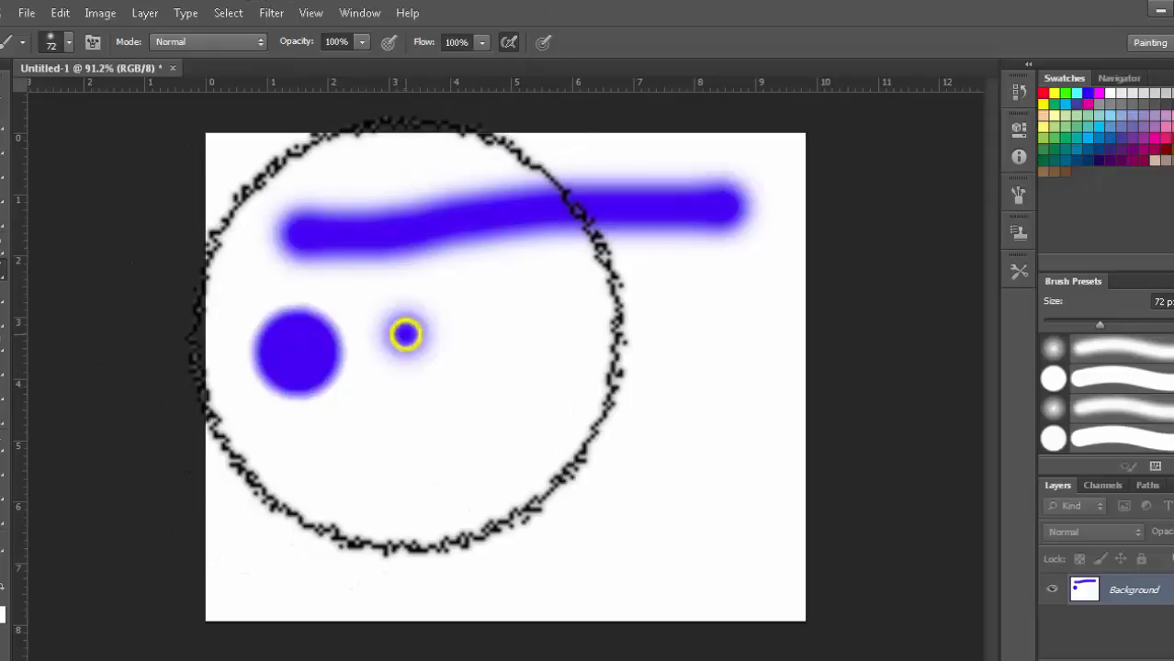
mouse_move(406, 335)
left_mouse_down()
mouse_move(628, 333)
mouse_move(685, 376)
mouse_move(684, 419)
mouse_move(654, 451)
left_mouse_up()
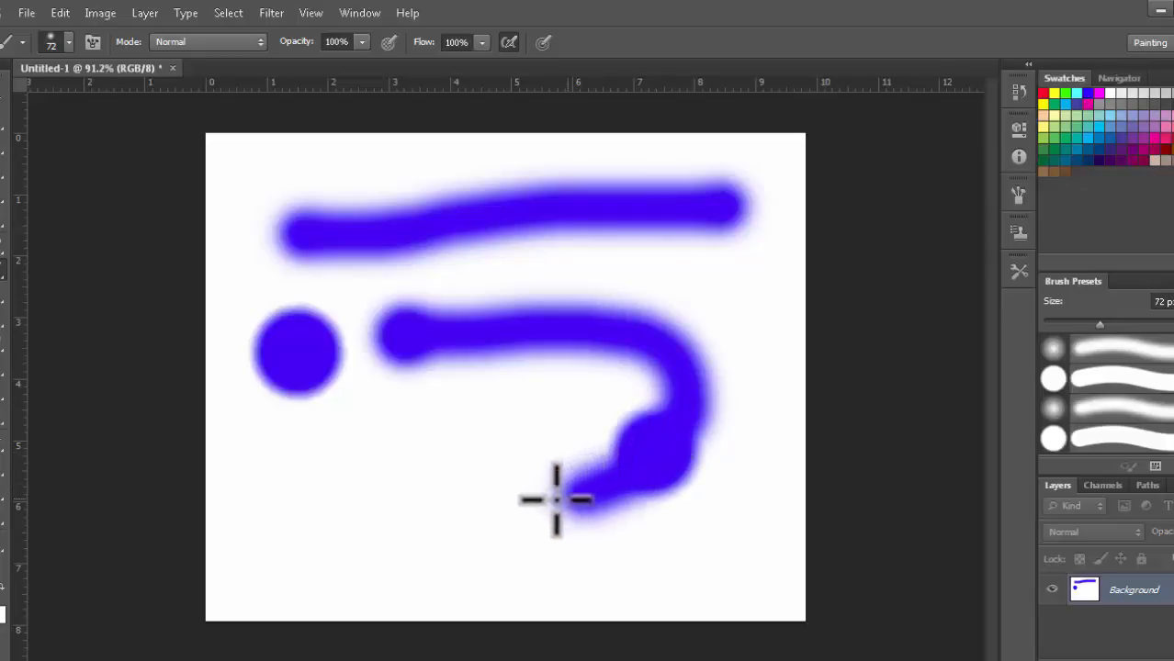
left_click_drag(530, 504, 468, 516)
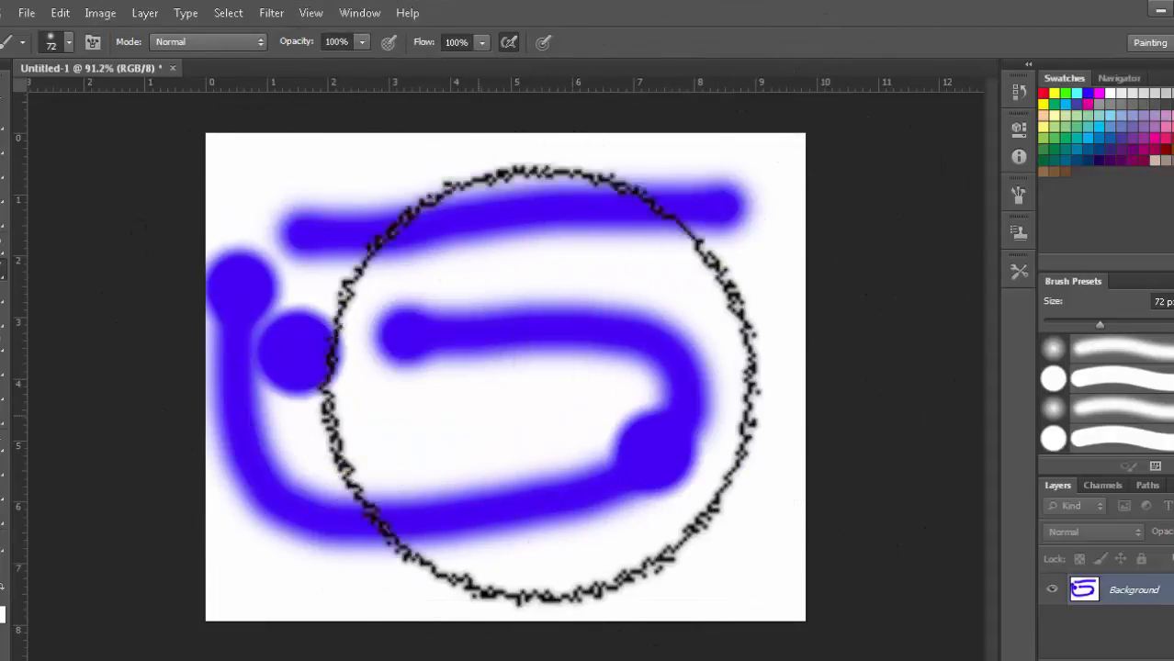
Revert all the brush strokes by restoring the document's Untitled-1 history snapshot
left_click(364, 15)
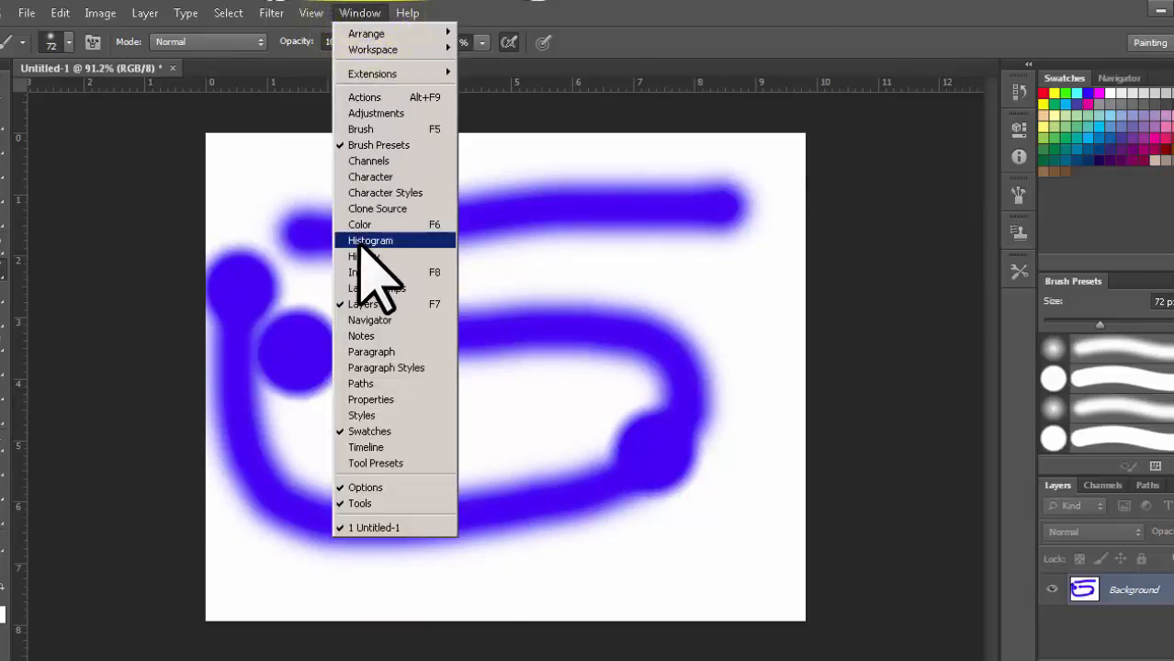
left_click(395, 255)
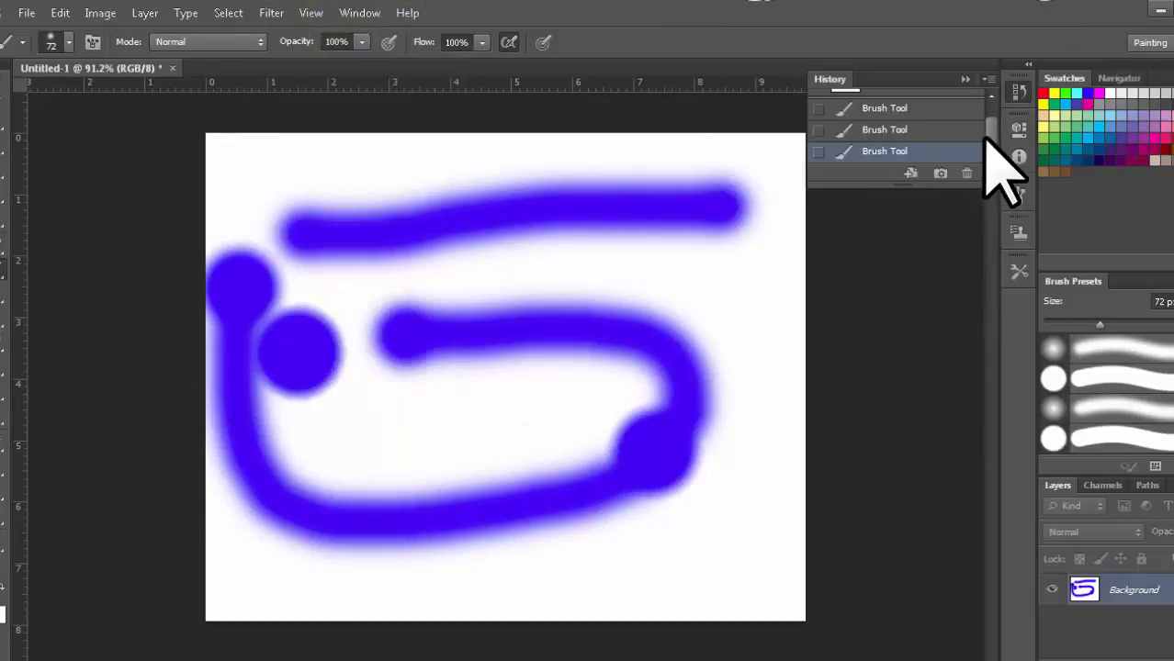
left_click_drag(992, 161, 989, 105)
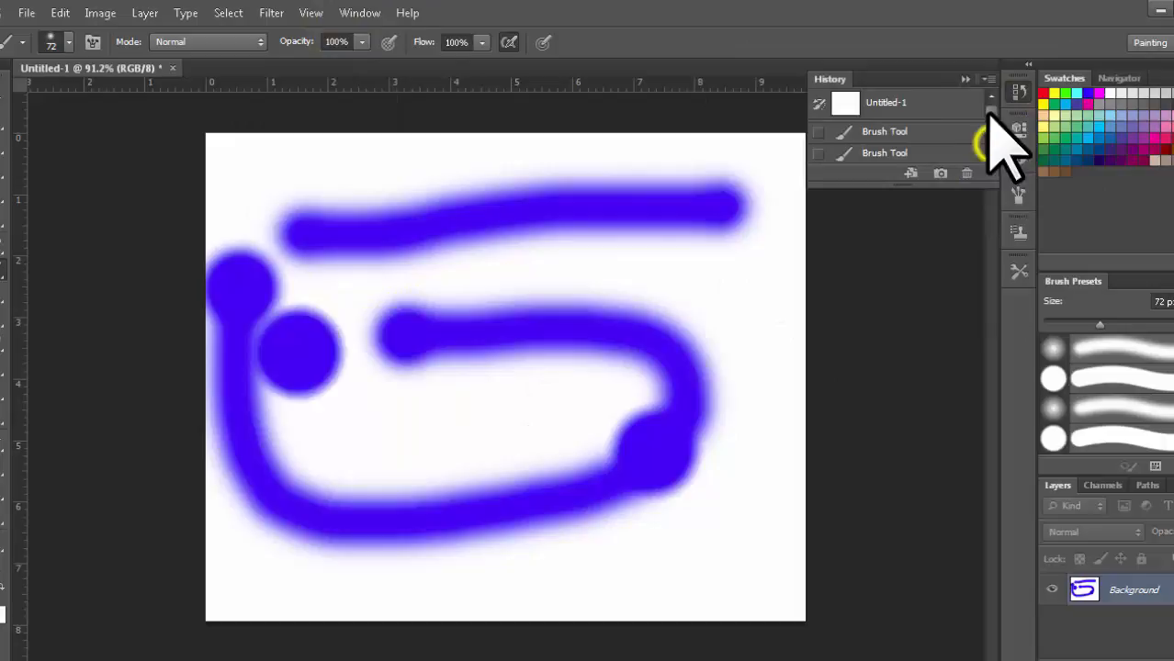
left_click(937, 102)
left_click(965, 79)
Add a new empty layer and display the Brush Tip Shape settings
key("ctrl+shift+alt+n")
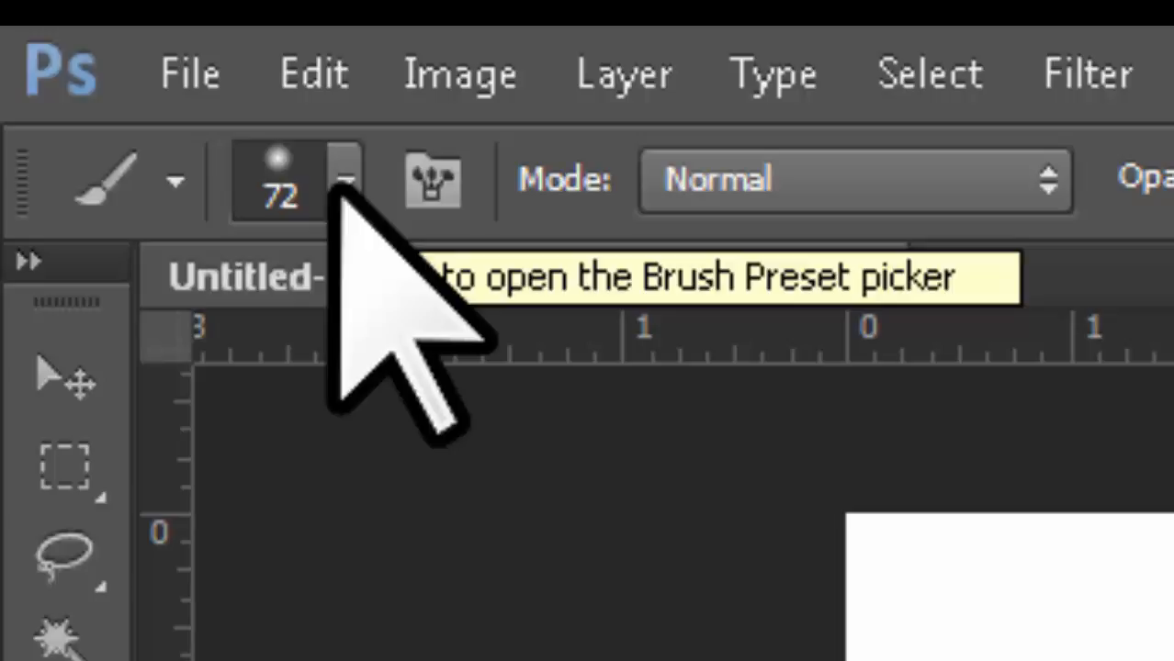
left_click(432, 179)
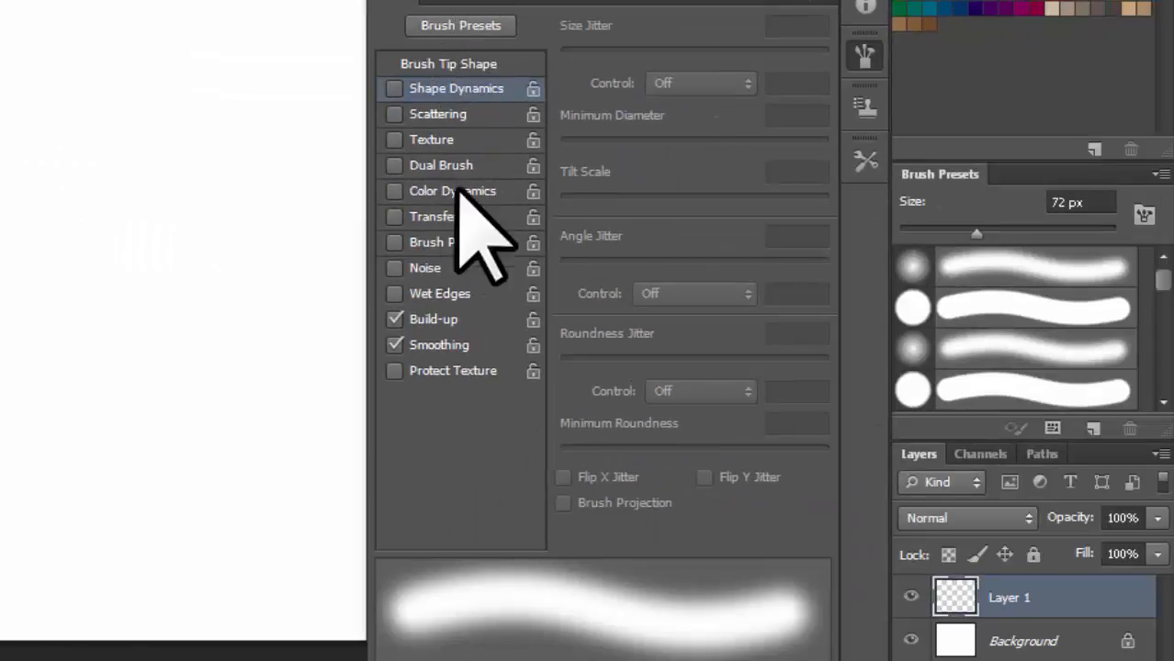
left_click(795, 2)
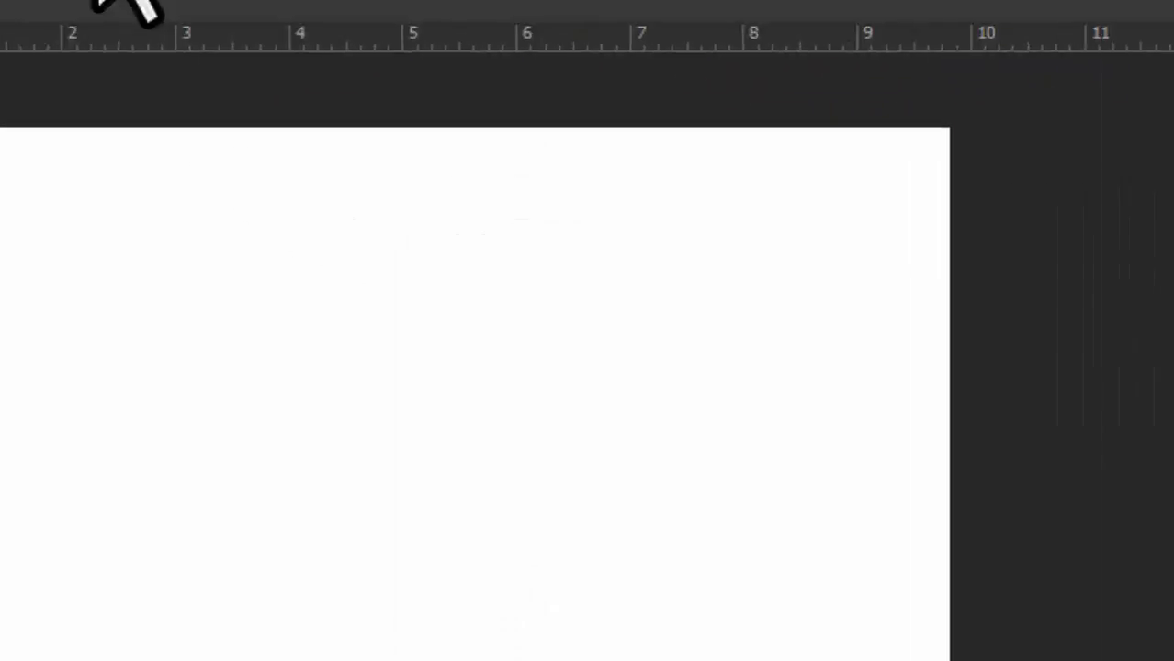
left_click(277, 11)
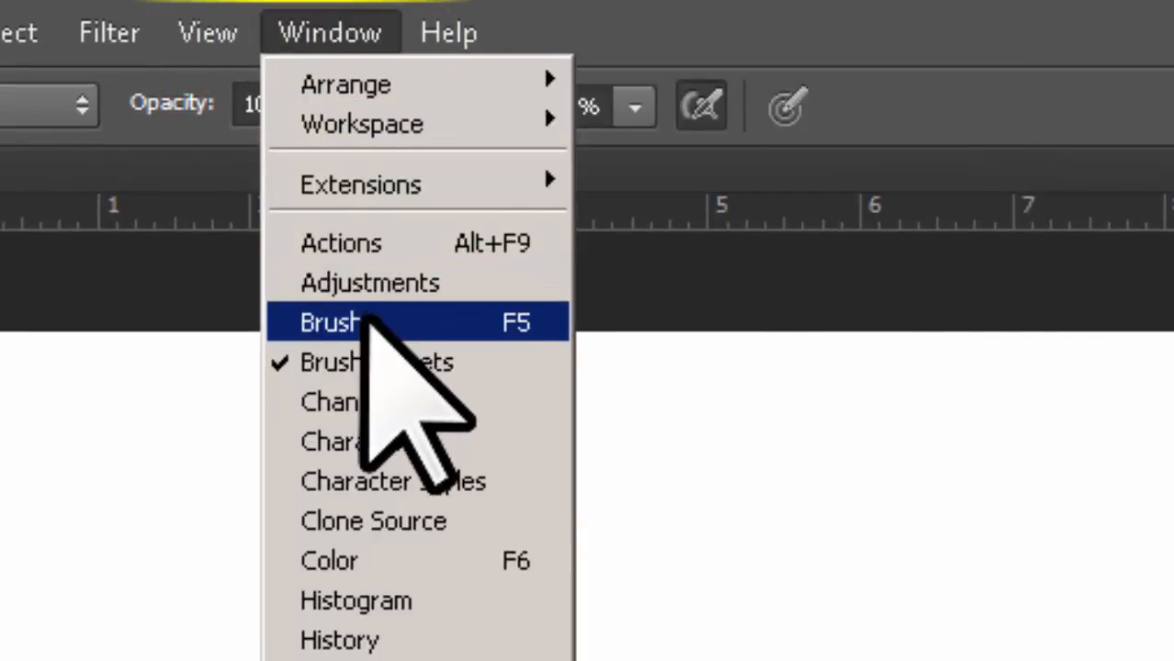
left_click(368, 321)
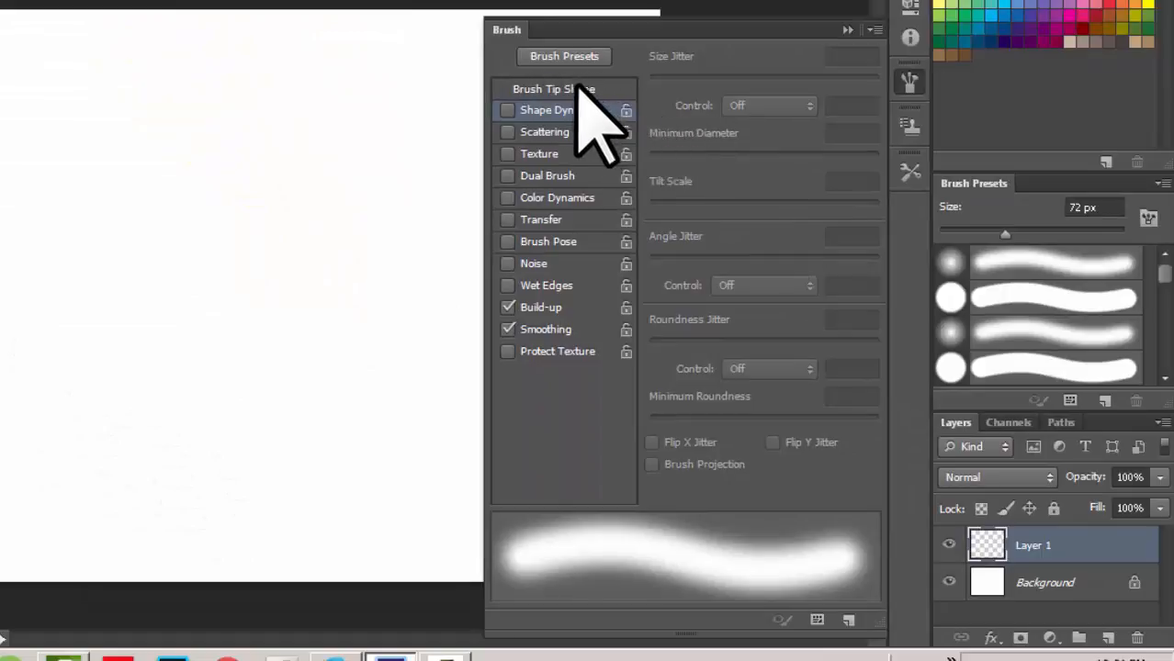
left_click(587, 90)
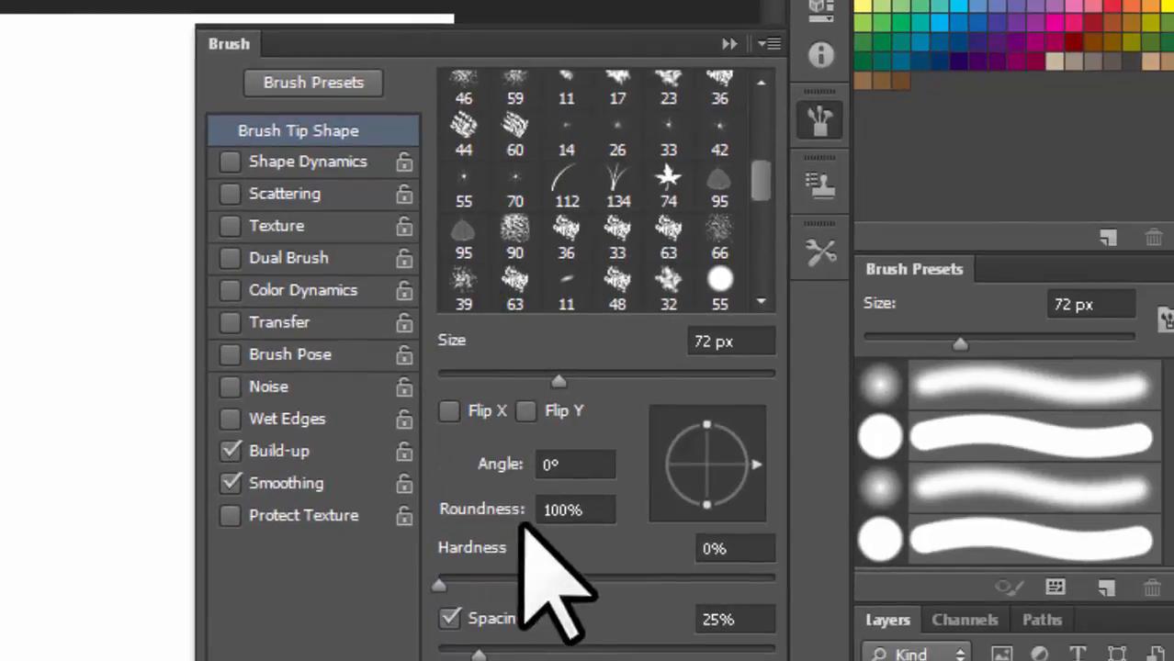
Look through the available brush tips and set the soft round tip's size to 36 px
mouse_move(759, 176)
left_mouse_down()
mouse_move(772, 111)
mouse_move(765, 307)
left_mouse_up()
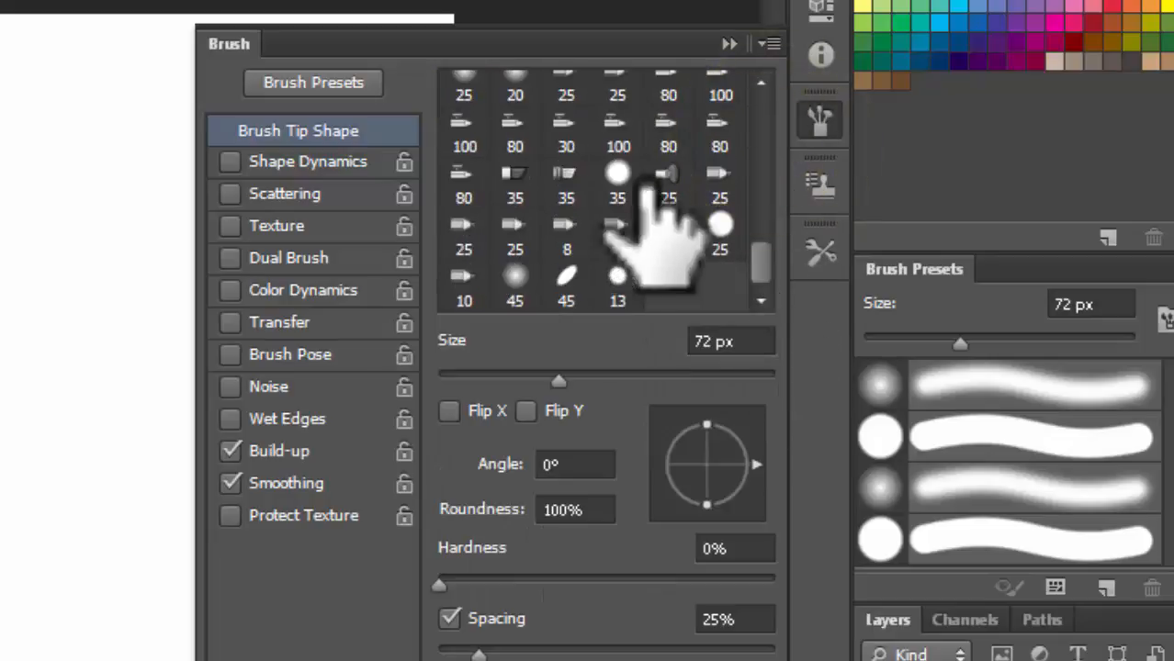
left_click_drag(755, 253, 794, 117)
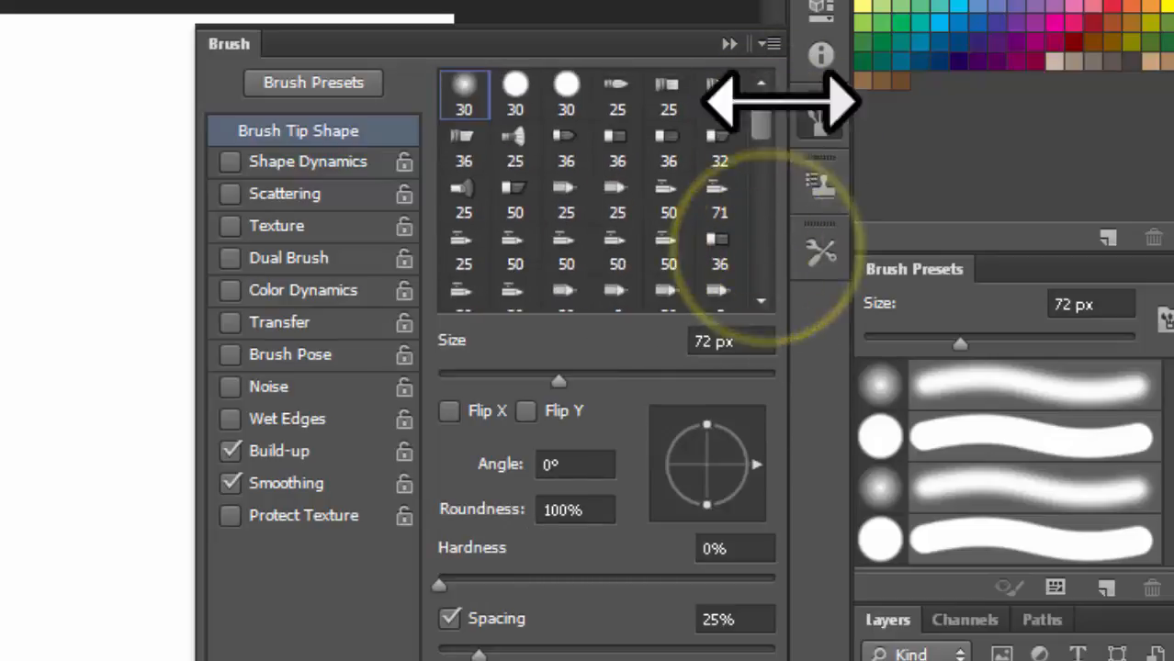
mouse_move(559, 381)
left_mouse_down()
mouse_move(497, 381)
mouse_move(584, 383)
left_mouse_up()
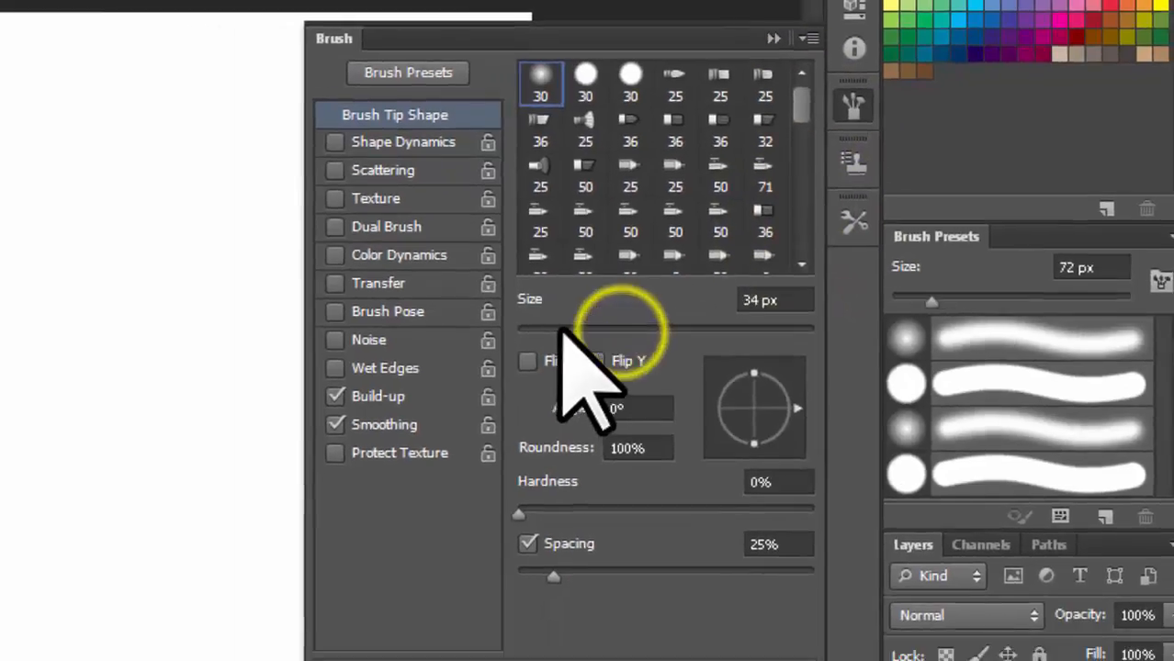
left_click_drag(723, 271, 676, 269)
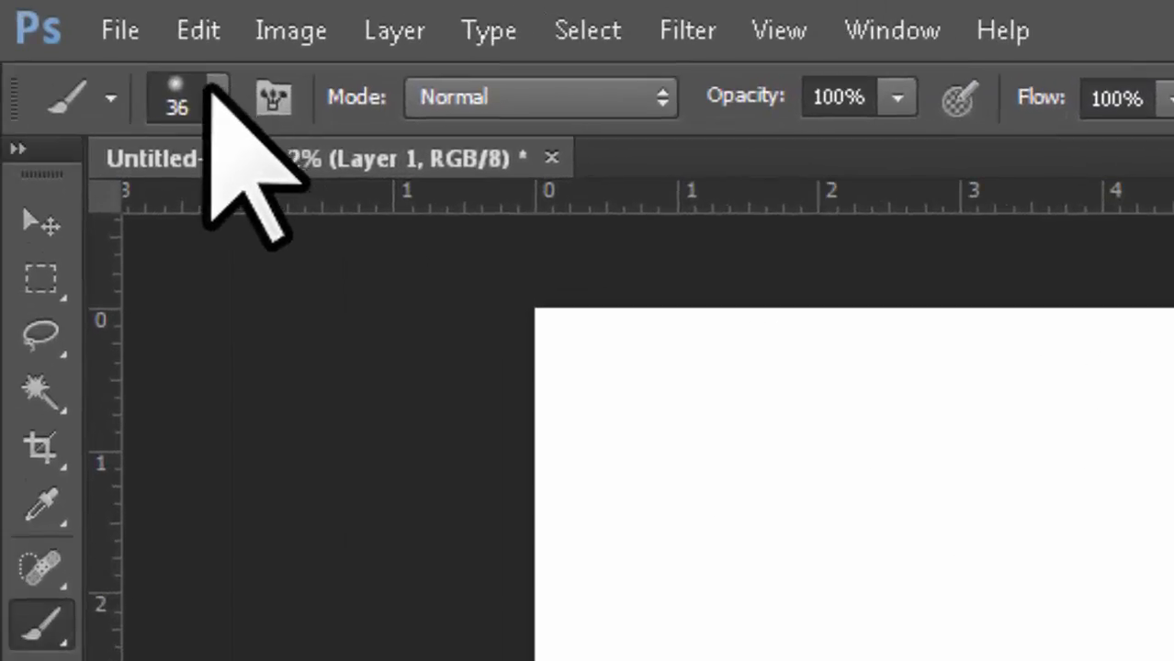
left_click(207, 92)
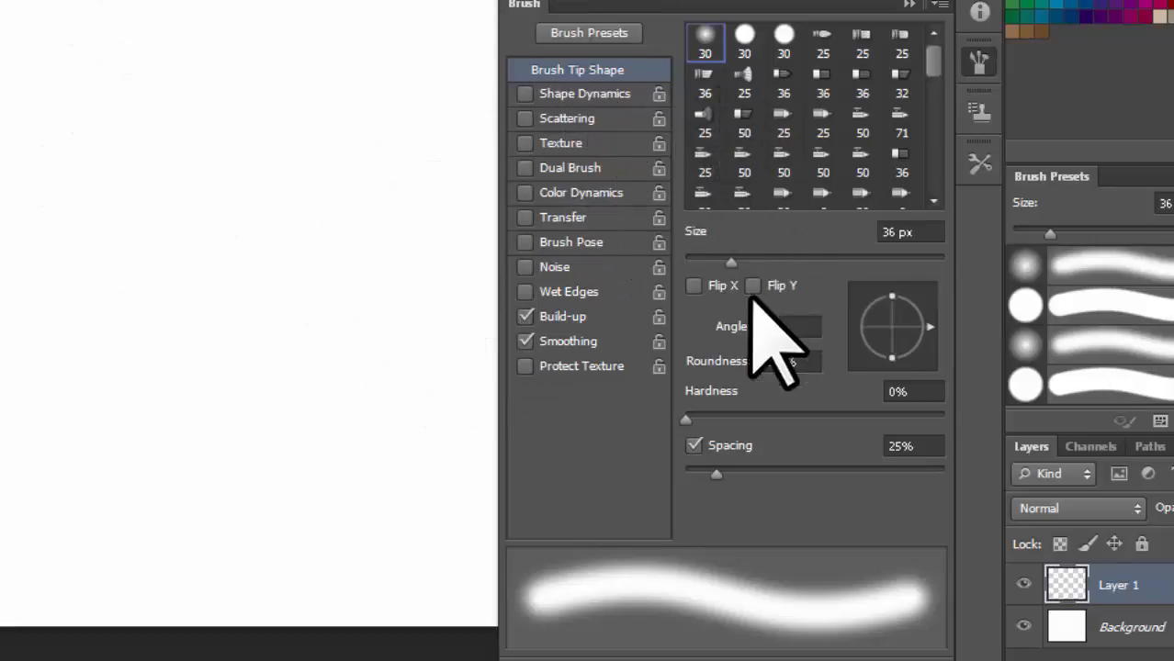
Try the 30 px hard round and 50 px spatter tips, then return to the soft round tip and size it to 35 px
left_click(744, 34)
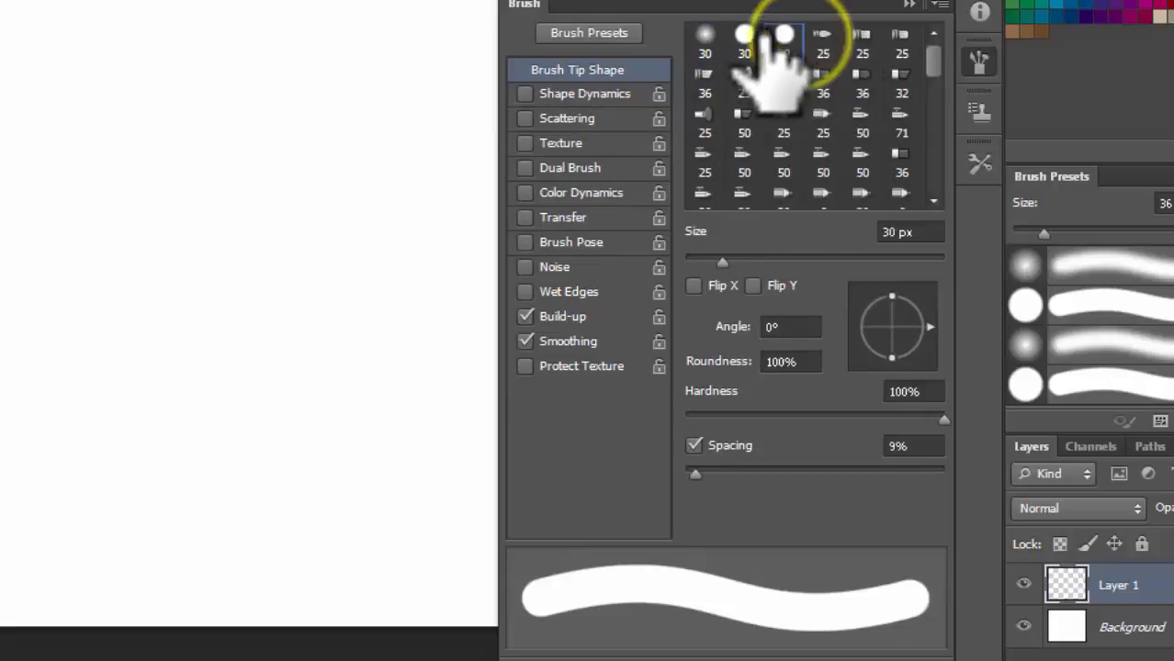
left_click(783, 158)
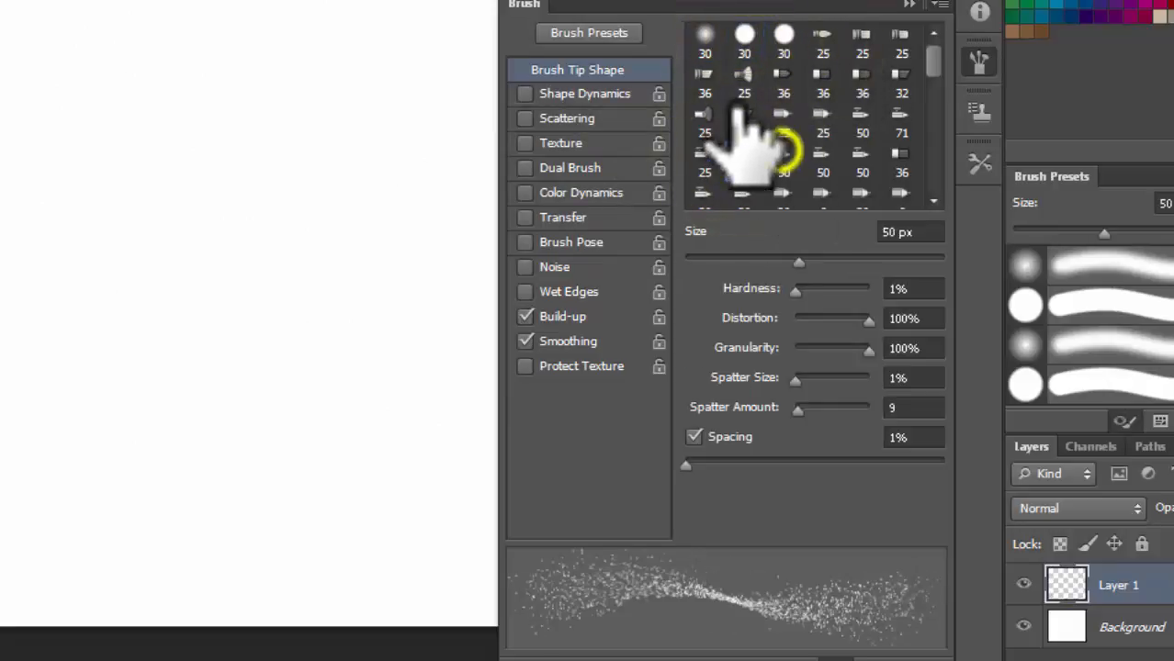
left_click(705, 36)
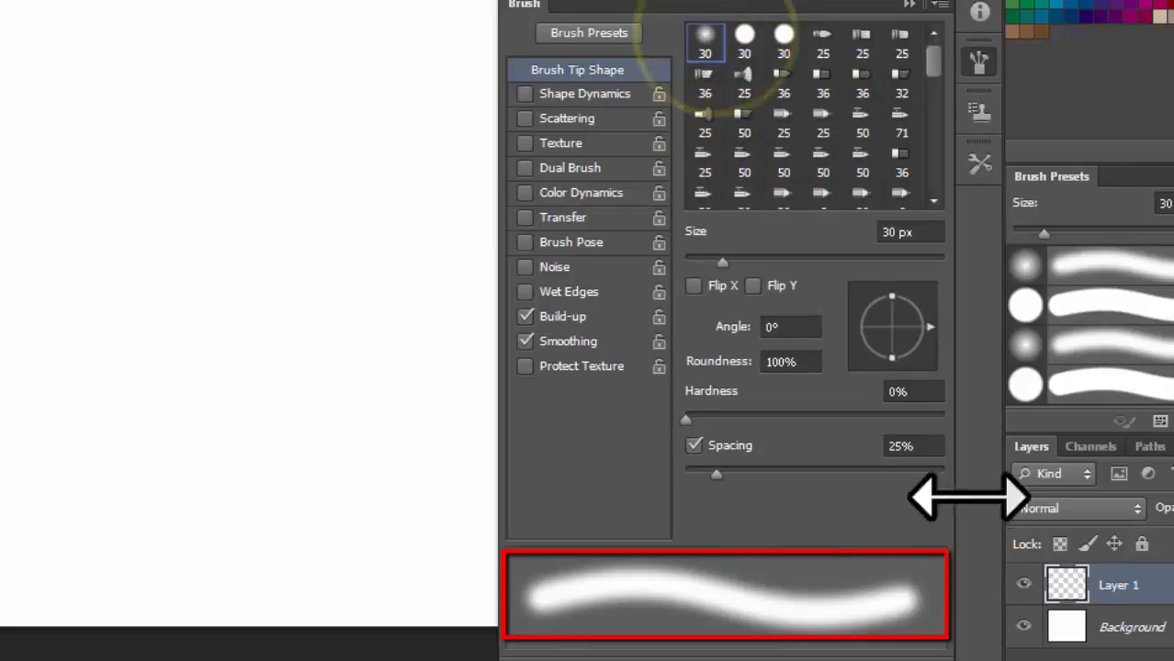
mouse_move(722, 263)
left_mouse_down()
mouse_move(851, 296)
mouse_move(739, 276)
left_mouse_up()
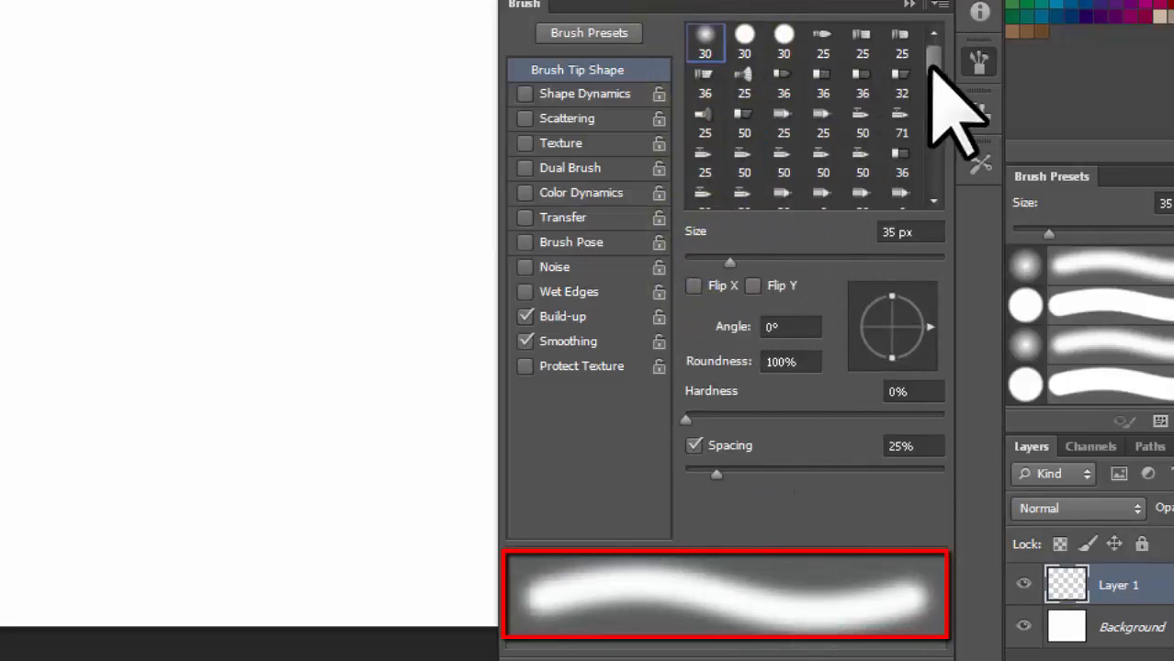
Choose the 74 px maple leaf brush tip
mouse_move(933, 56)
left_mouse_down()
mouse_move(934, 179)
mouse_move(933, 79)
mouse_move(934, 92)
left_mouse_up()
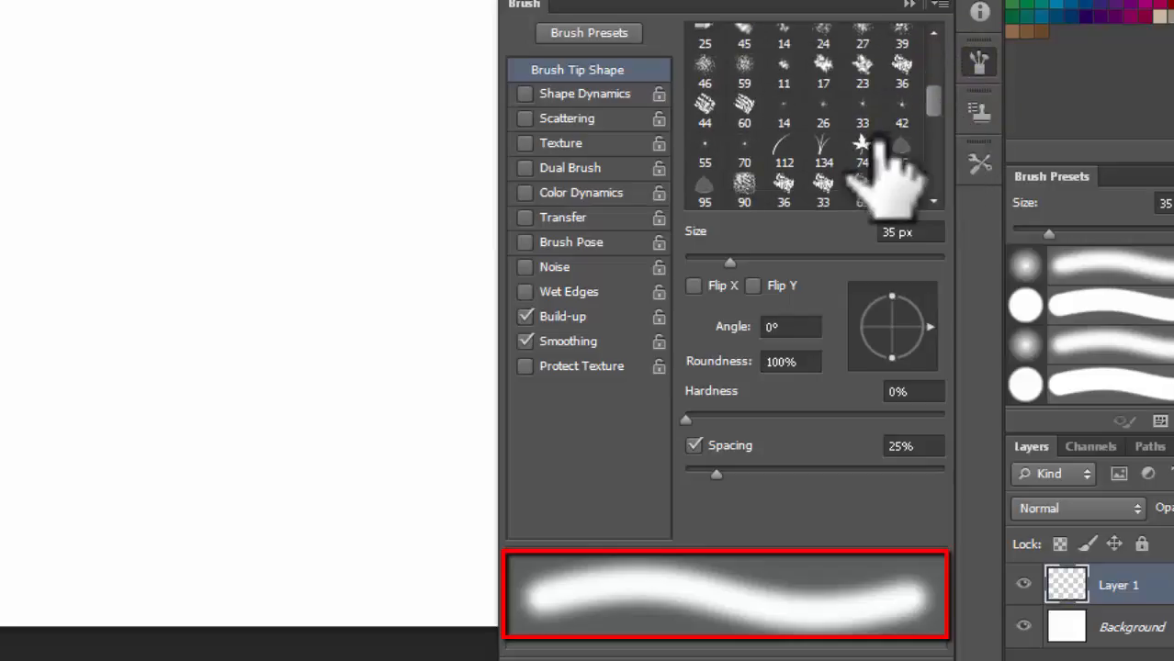
left_click(862, 147)
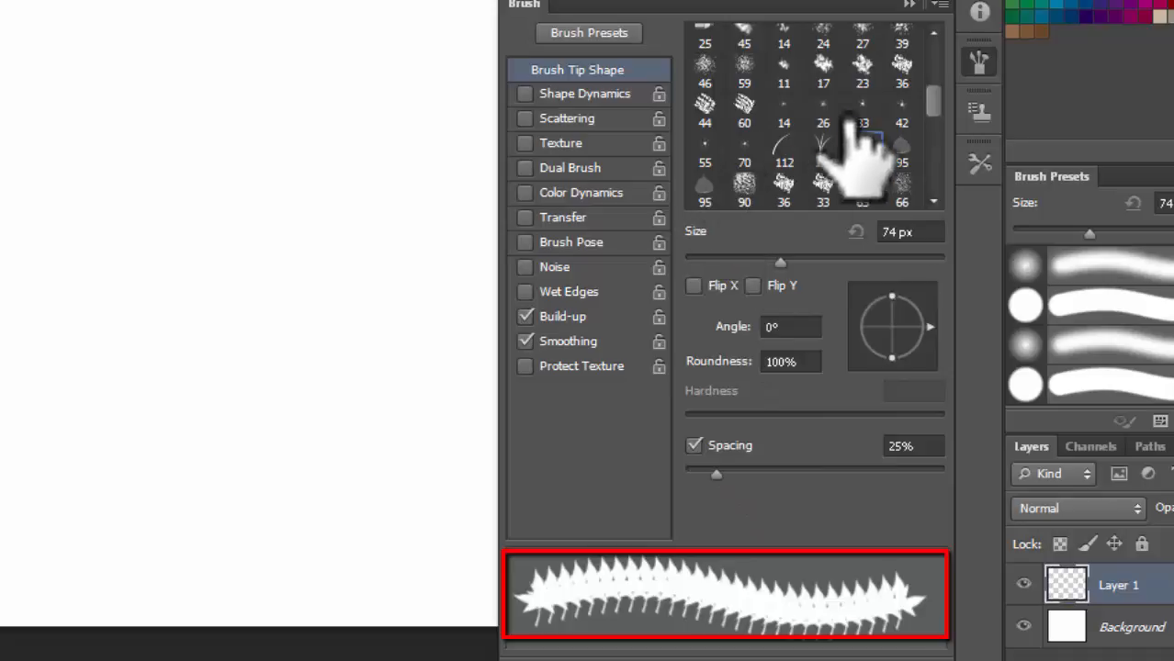
left_click_drag(937, 103, 933, 53)
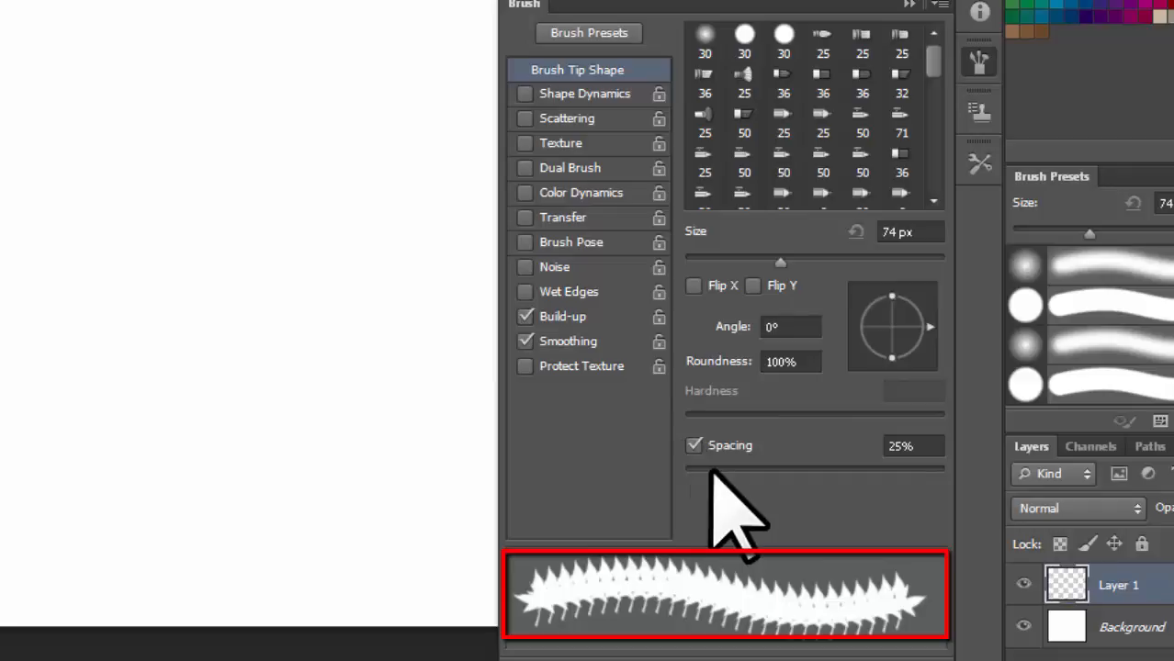
Try the leaf brush's spacing at 1% and 180%, then set it to 1000%
left_click_drag(712, 471, 685, 471)
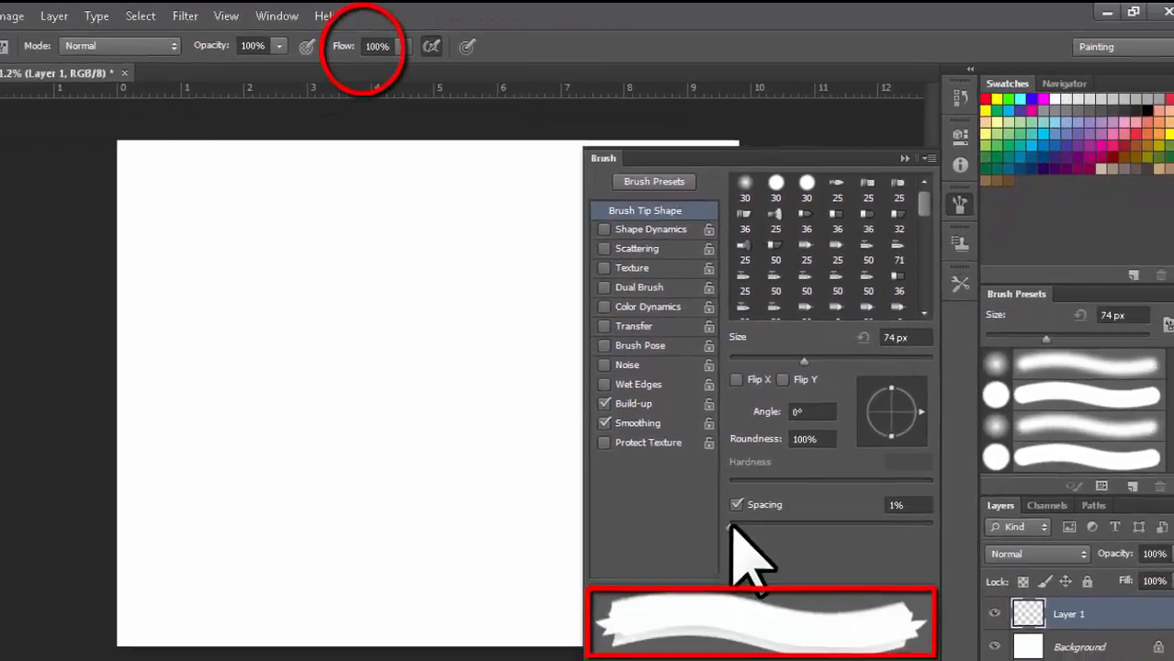
left_click_drag(723, 621, 735, 617)
left_click_drag(860, 516, 866, 520)
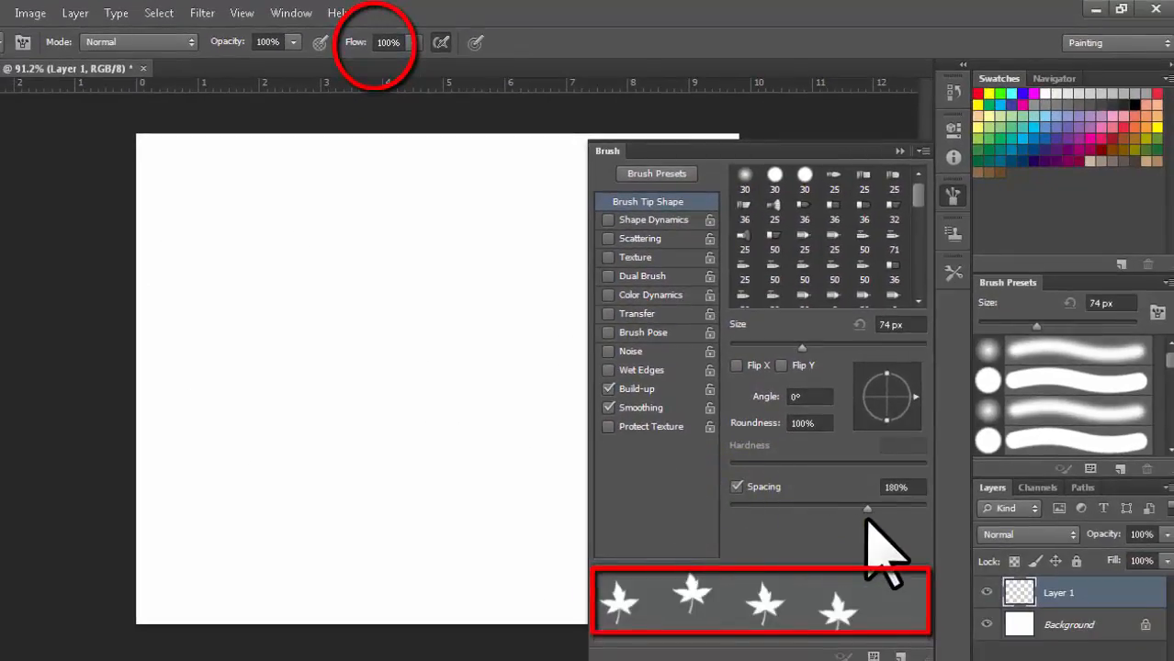
left_click_drag(975, 516, 1032, 520)
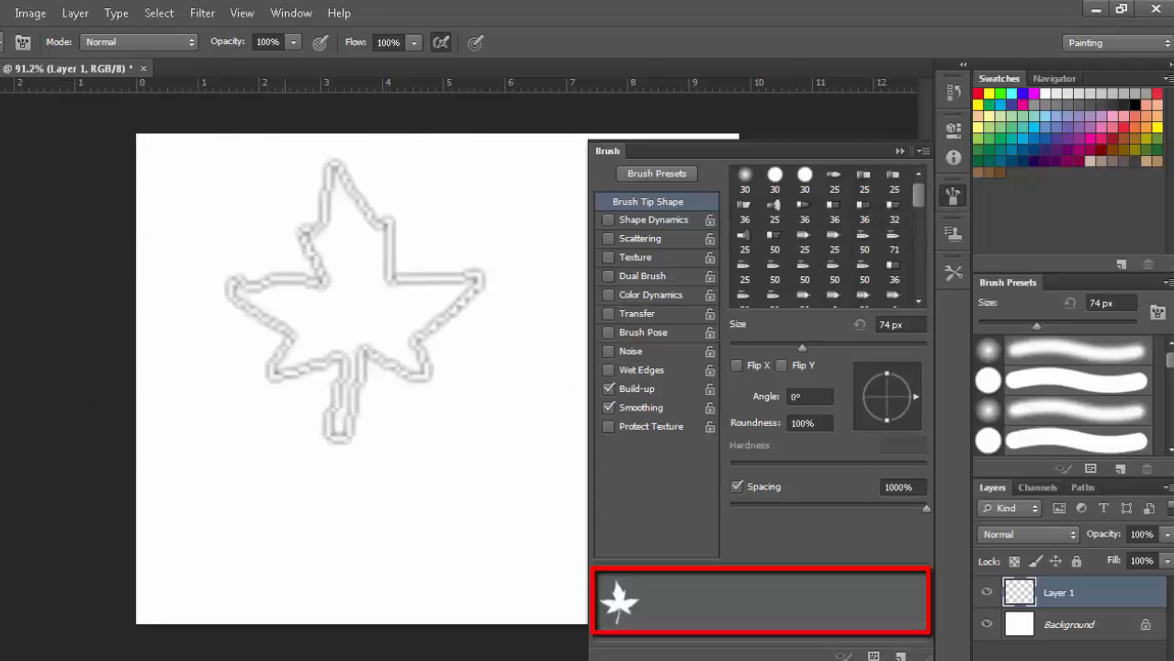
Stamp one blue leaf in the canvas's upper middle area and a row of separate leaves along its upper edge
left_click(380, 292)
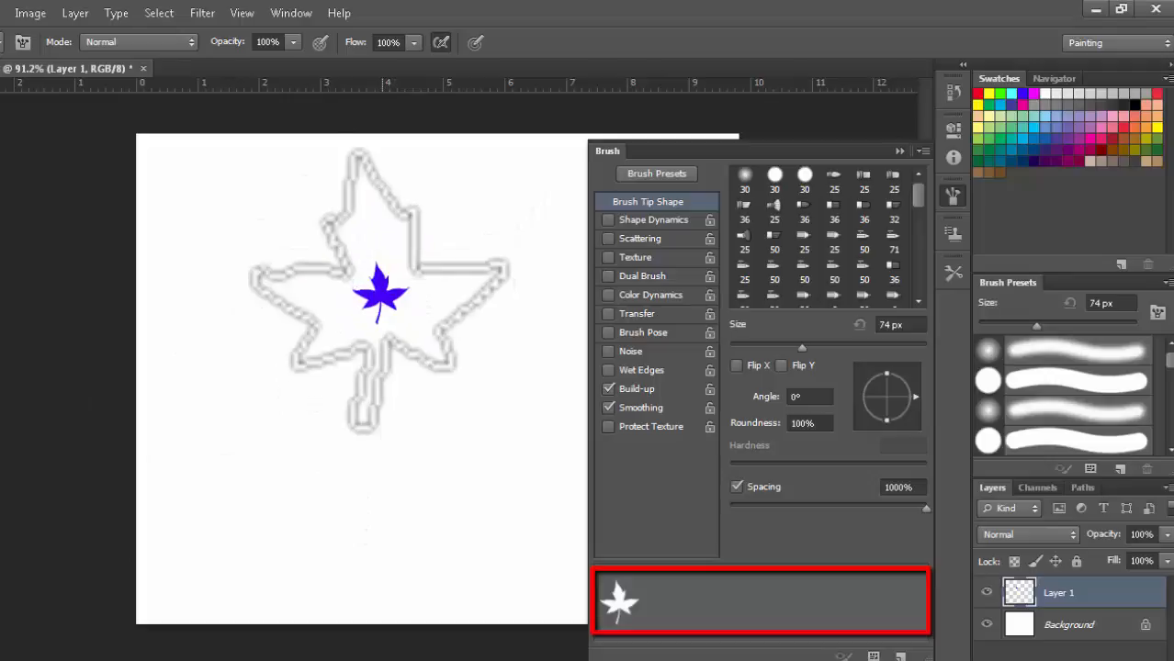
left_click(174, 183)
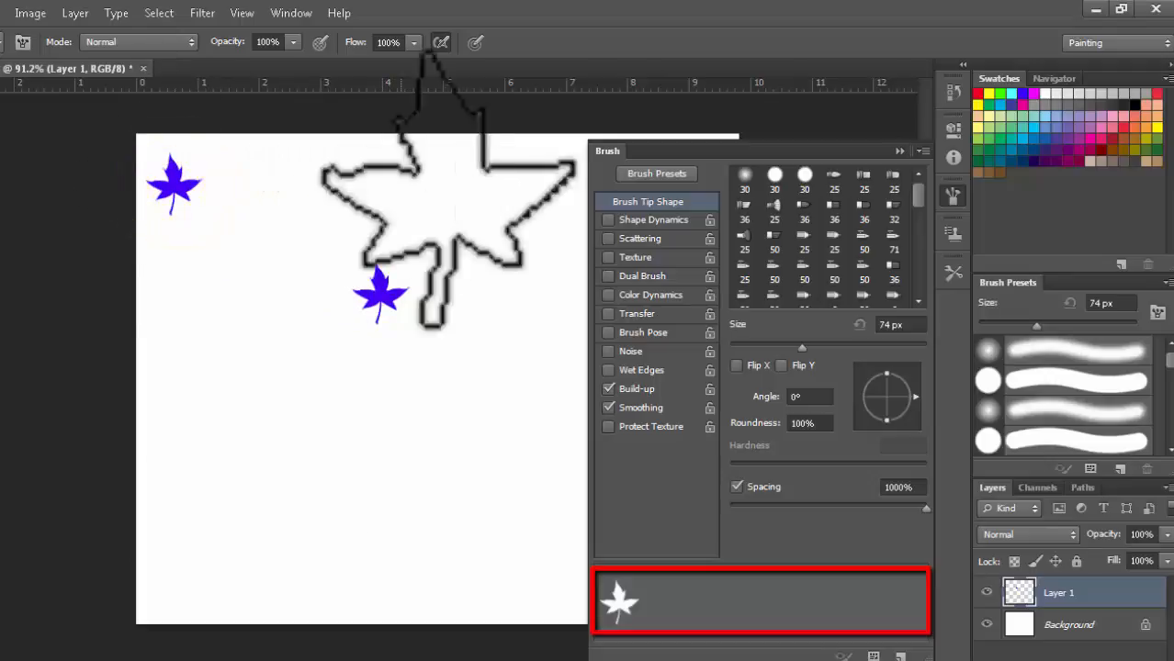
left_click(243, 187)
left_click(325, 178)
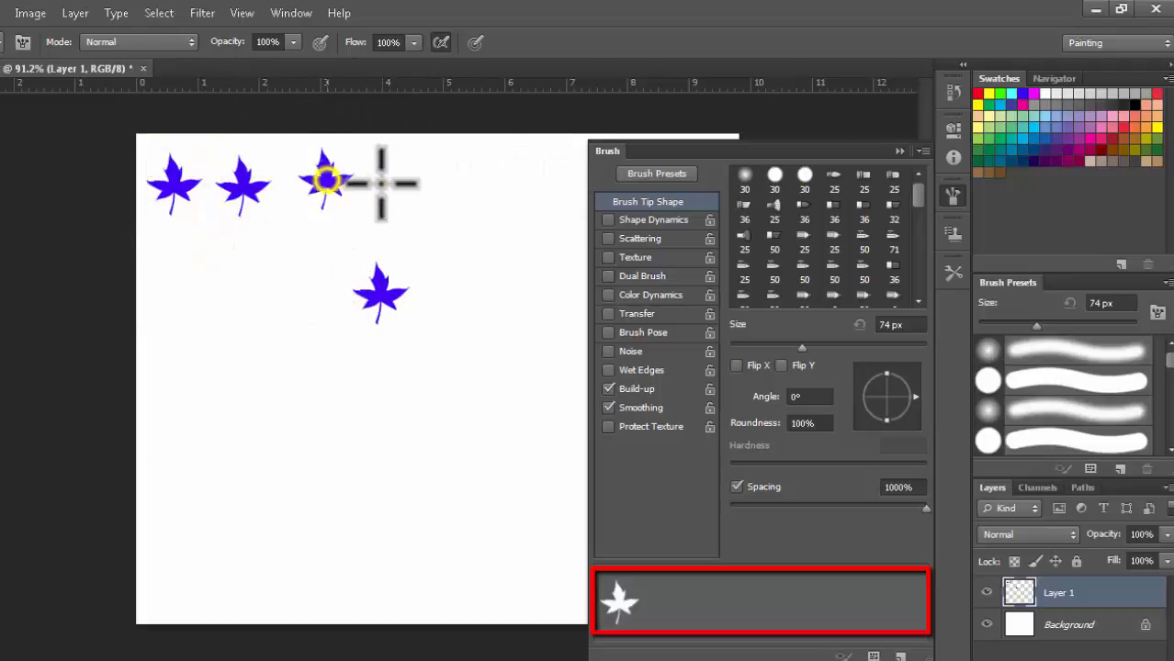
left_click(408, 179)
left_click(461, 178)
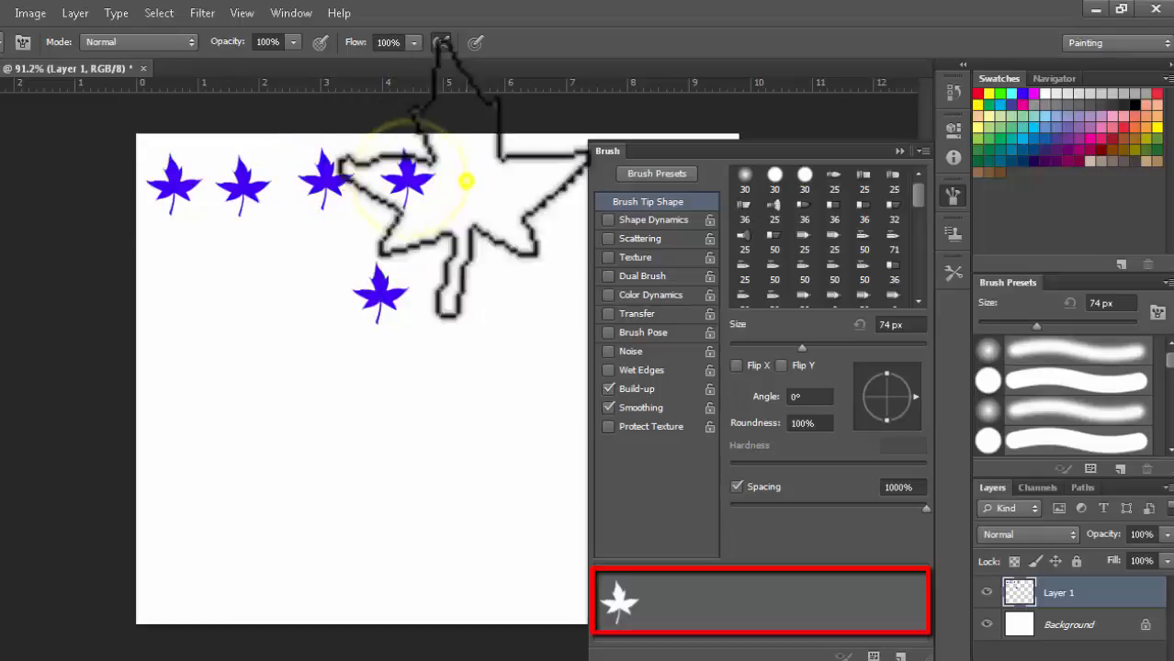
Complete the upper leaf row and, with spacing set to 86%, paint three straight rows of adjoining leaves across the lower canvas
left_click(508, 179)
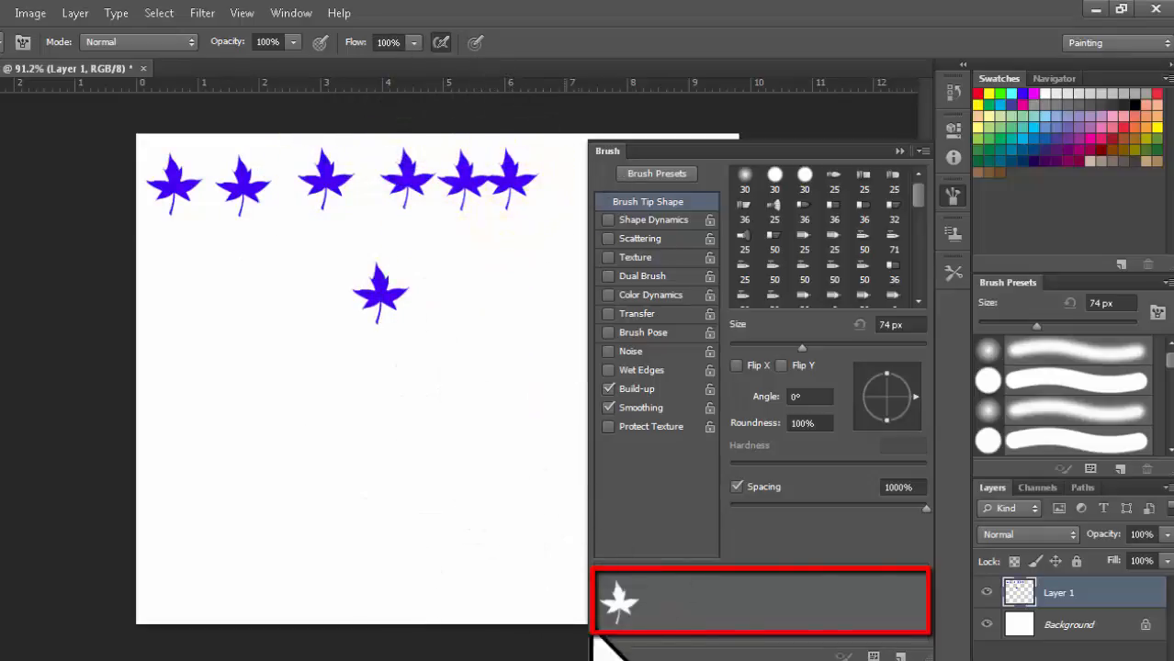
left_click_drag(925, 508, 813, 508)
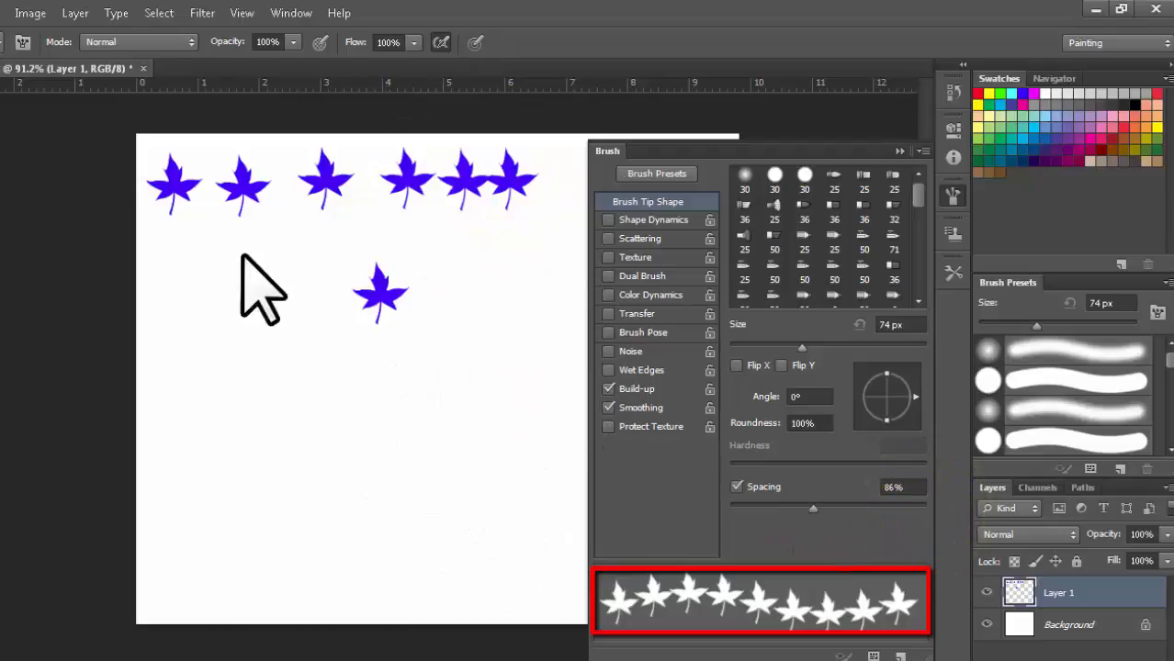
mouse_move(188, 540)
left_mouse_down()
mouse_move(235, 545)
mouse_move(494, 544)
left_mouse_up()
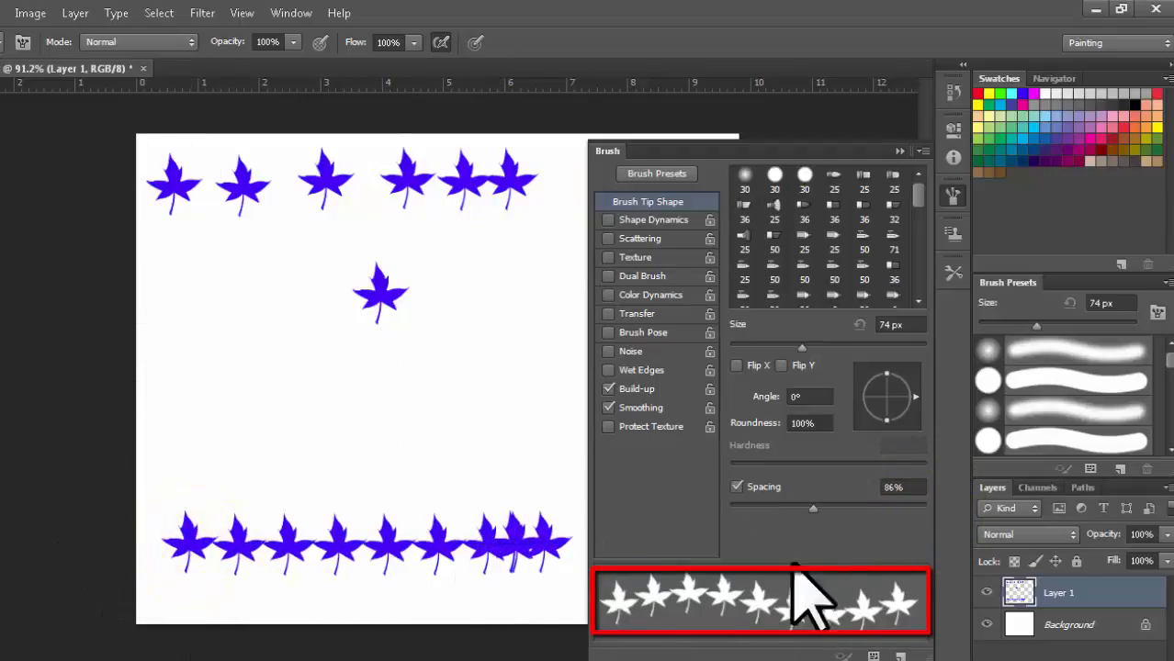
left_click(163, 477)
left_click(629, 480, "shift")
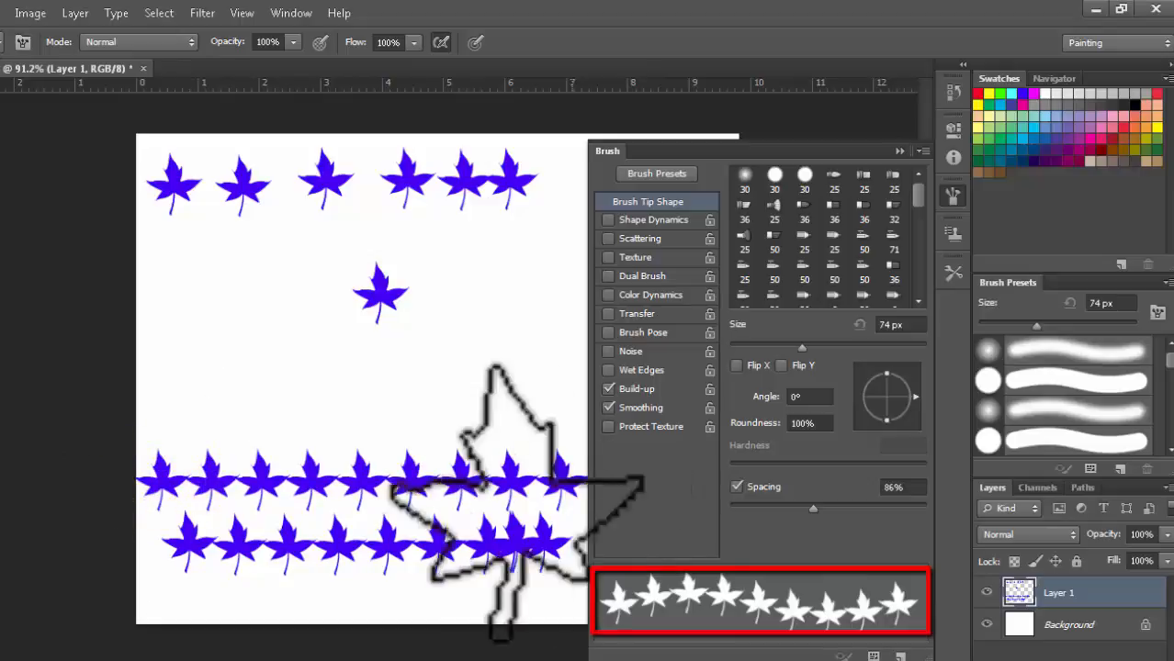
left_click(166, 432)
left_click(602, 433, "shift")
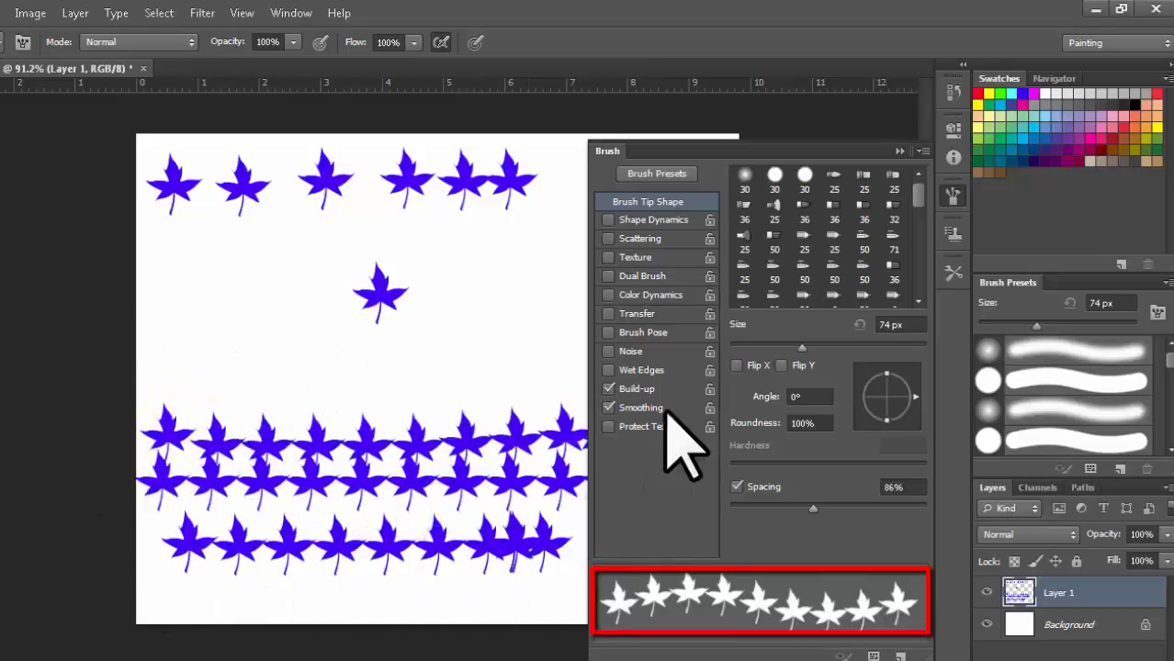
Set the leaf brush's spacing to 1% and paint a solid horizontal band just above the three leaf rows
mouse_move(812, 508)
left_mouse_down()
mouse_move(714, 512)
mouse_move(915, 504)
mouse_move(730, 508)
left_mouse_up()
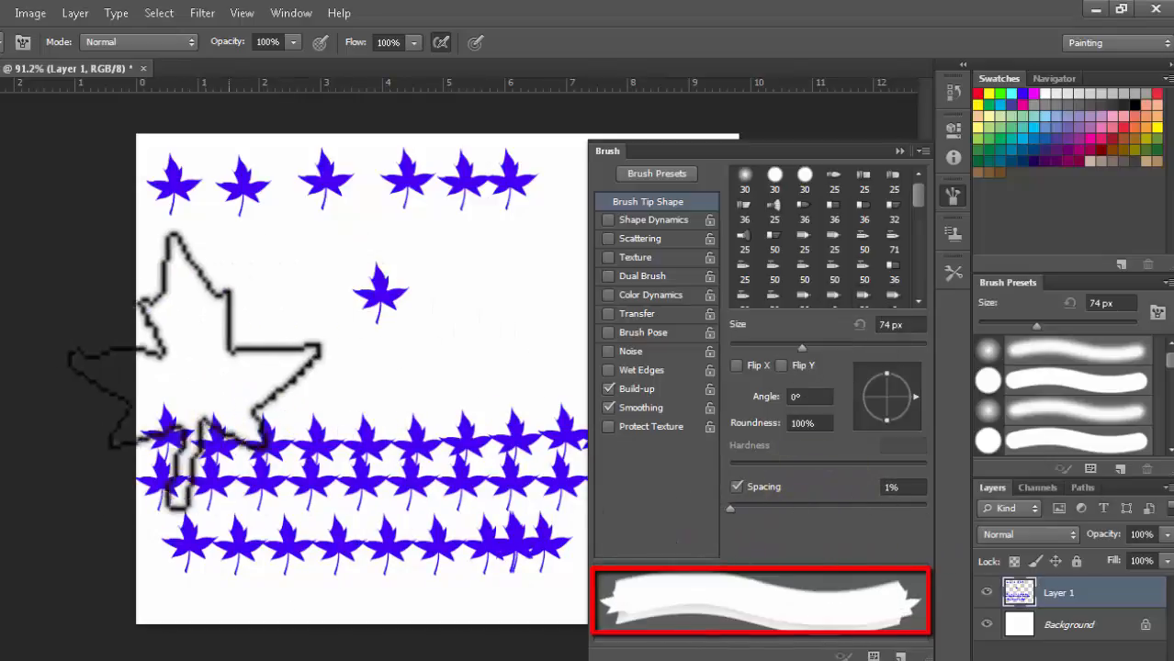
left_click(169, 370)
left_click_drag(195, 377, 549, 376)
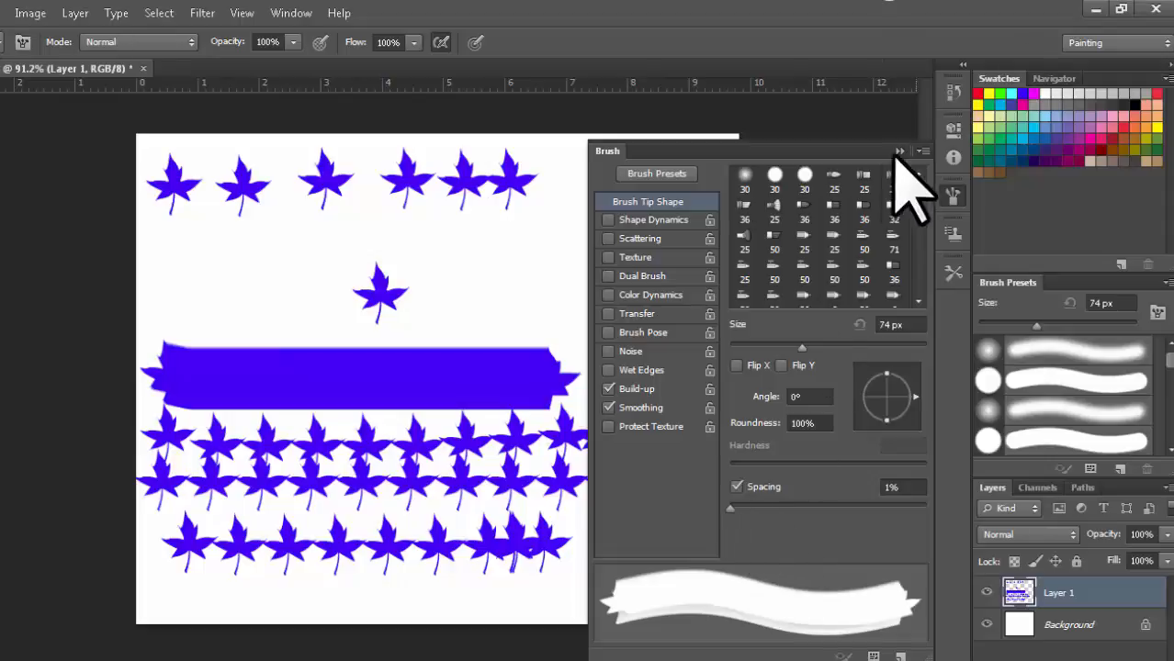
Delete Layer 1 with its leaf strokes and add a new blank layer above the background
left_click(1144, 659)
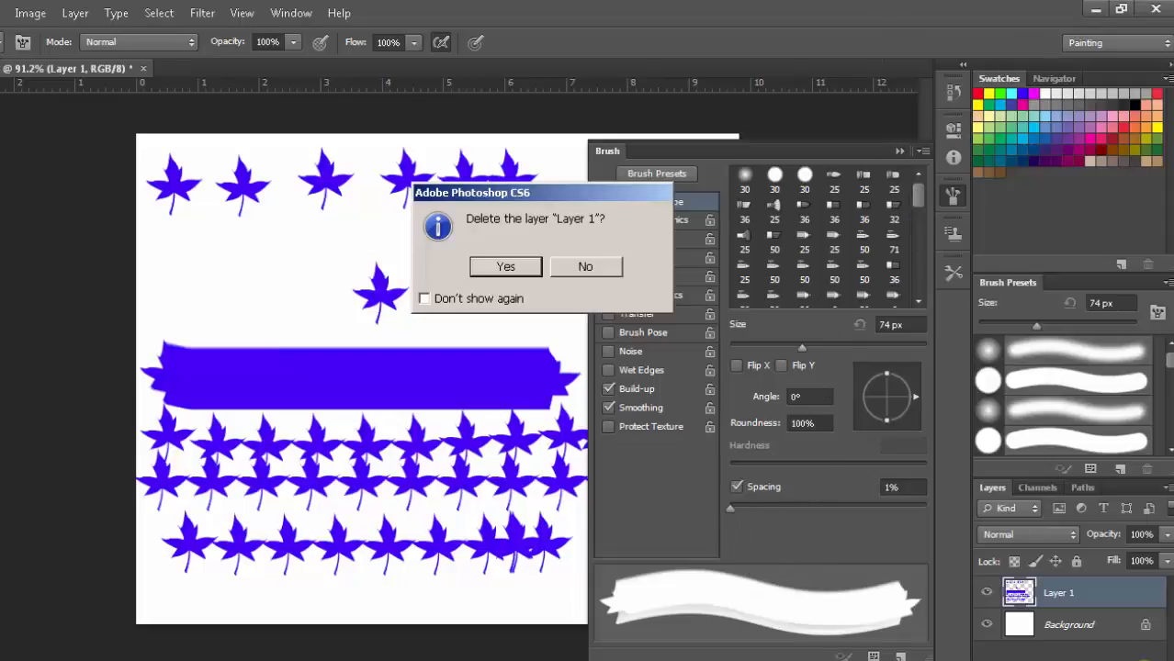
left_click(506, 267)
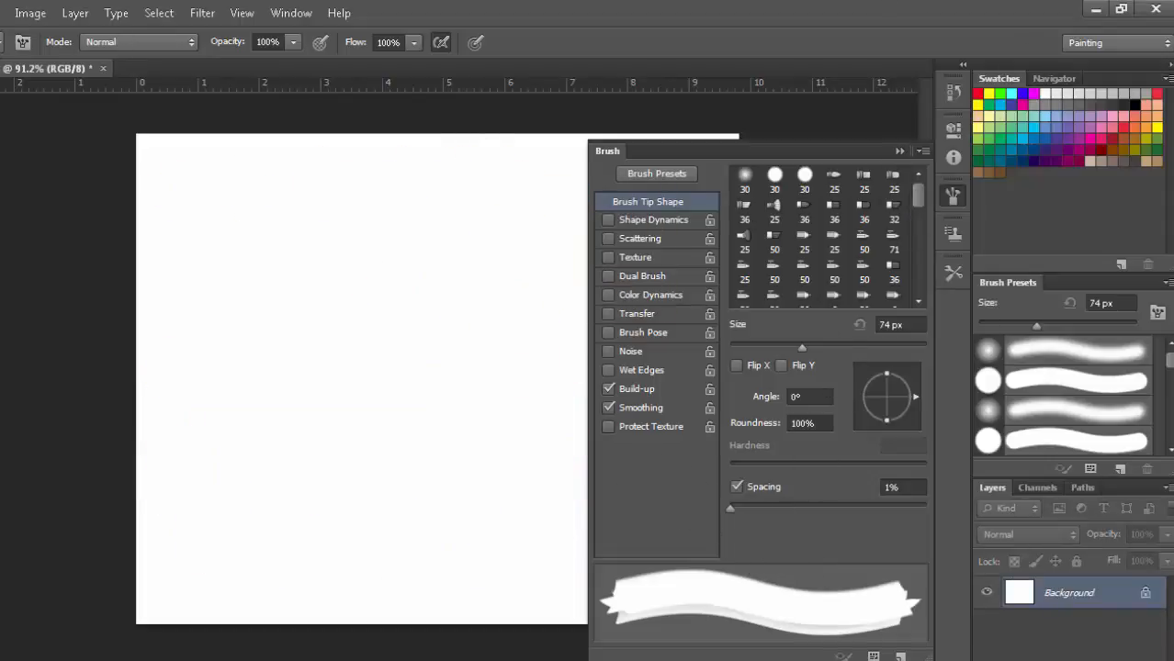
left_click(1127, 655)
Set the leaf brush's spacing to 1000% and its size to 150 px
left_click_drag(732, 507, 1016, 550)
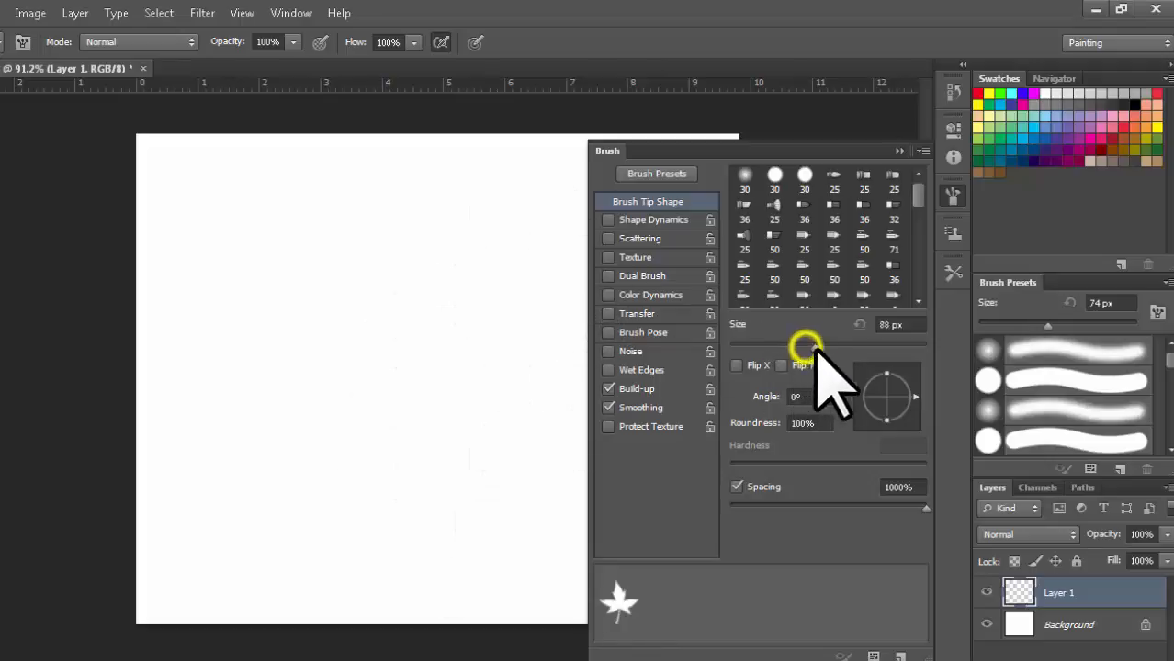
left_click_drag(815, 349, 853, 348)
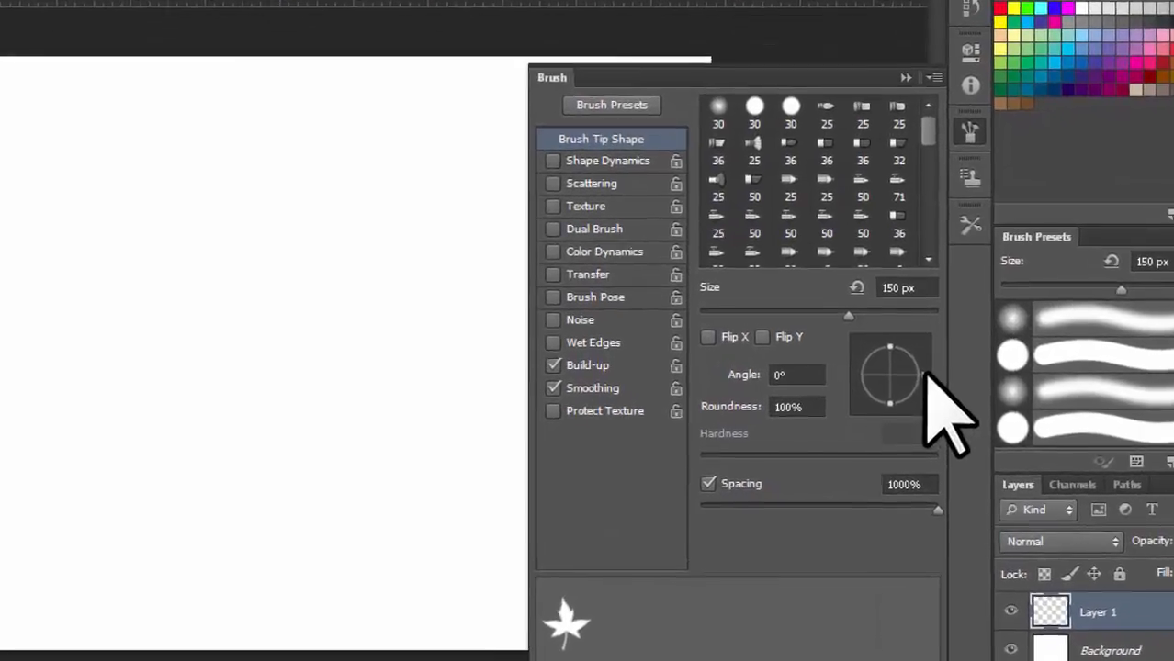
Try leaf tip angles such as 56°, -161° and -37°, then set -88° and stamp one leaf on the canvas
left_click_drag(896, 397, 912, 380)
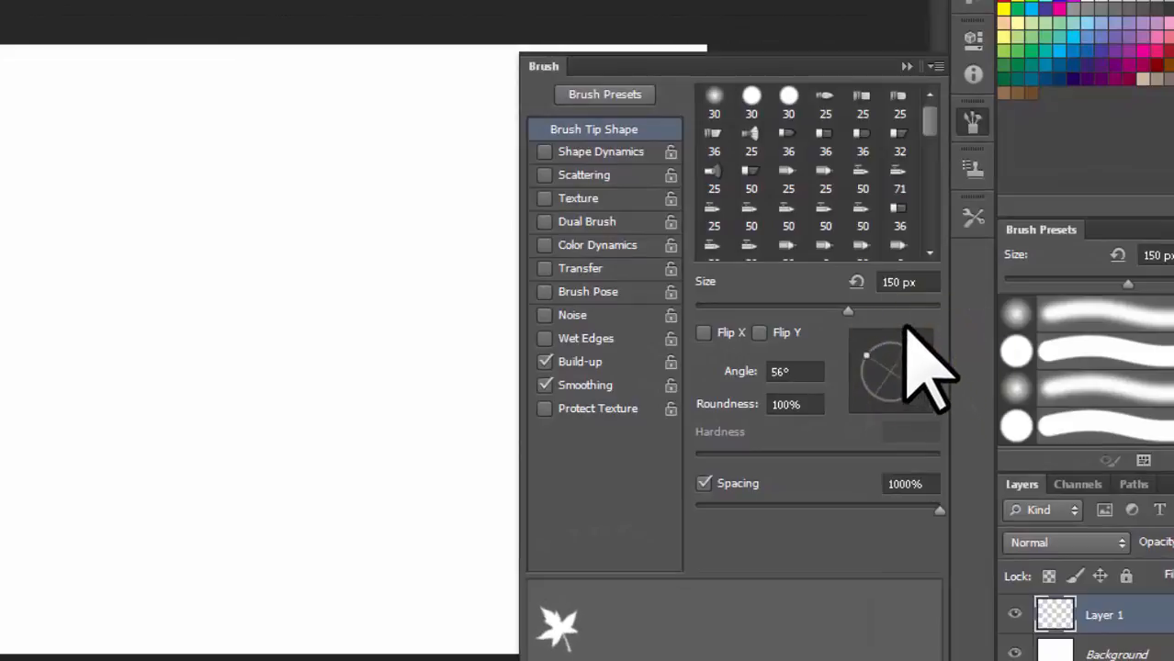
mouse_move(861, 333)
left_mouse_down()
mouse_move(916, 338)
mouse_move(843, 387)
left_mouse_up()
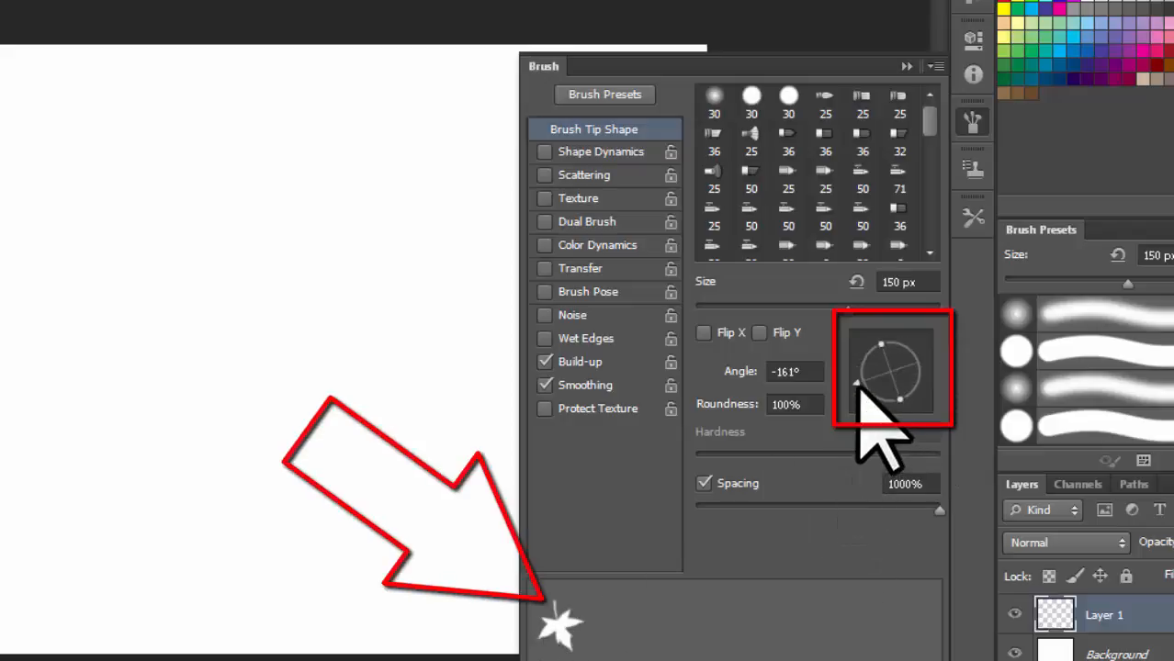
left_click_drag(856, 384, 862, 397)
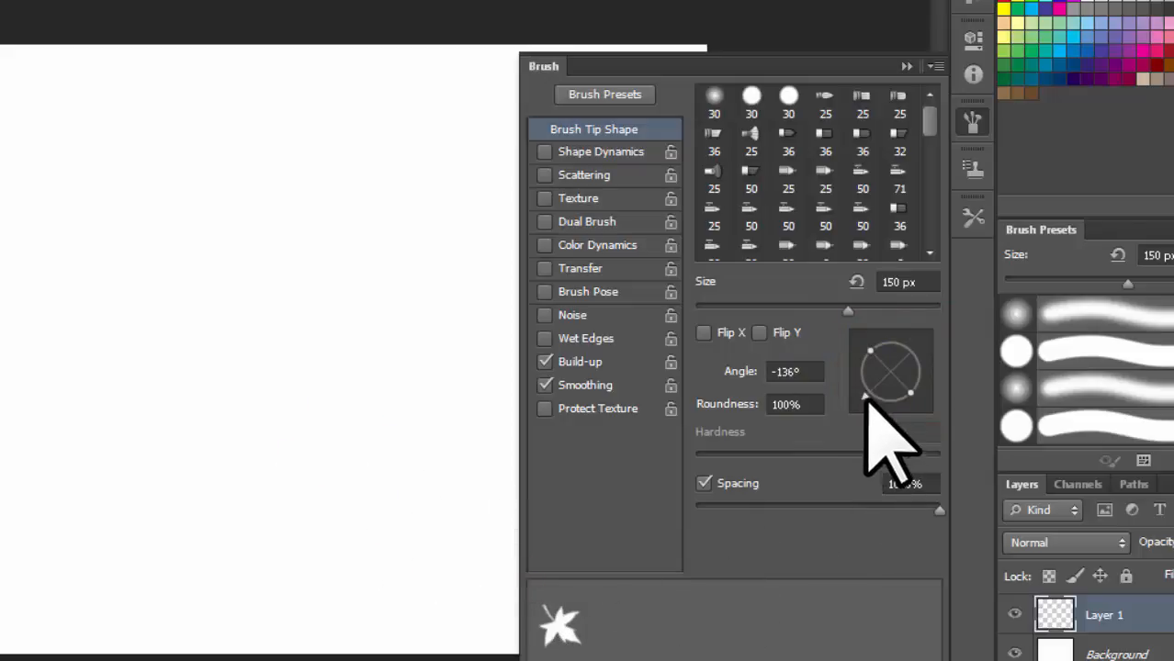
left_click_drag(884, 412, 937, 411)
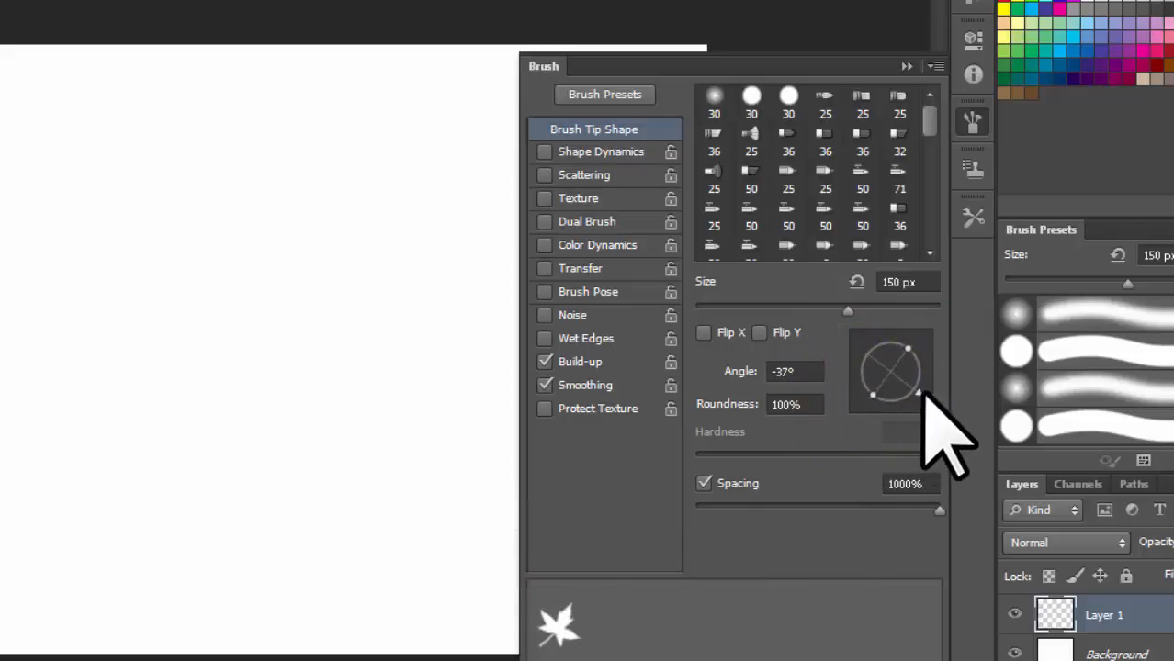
left_click_drag(927, 366, 903, 404)
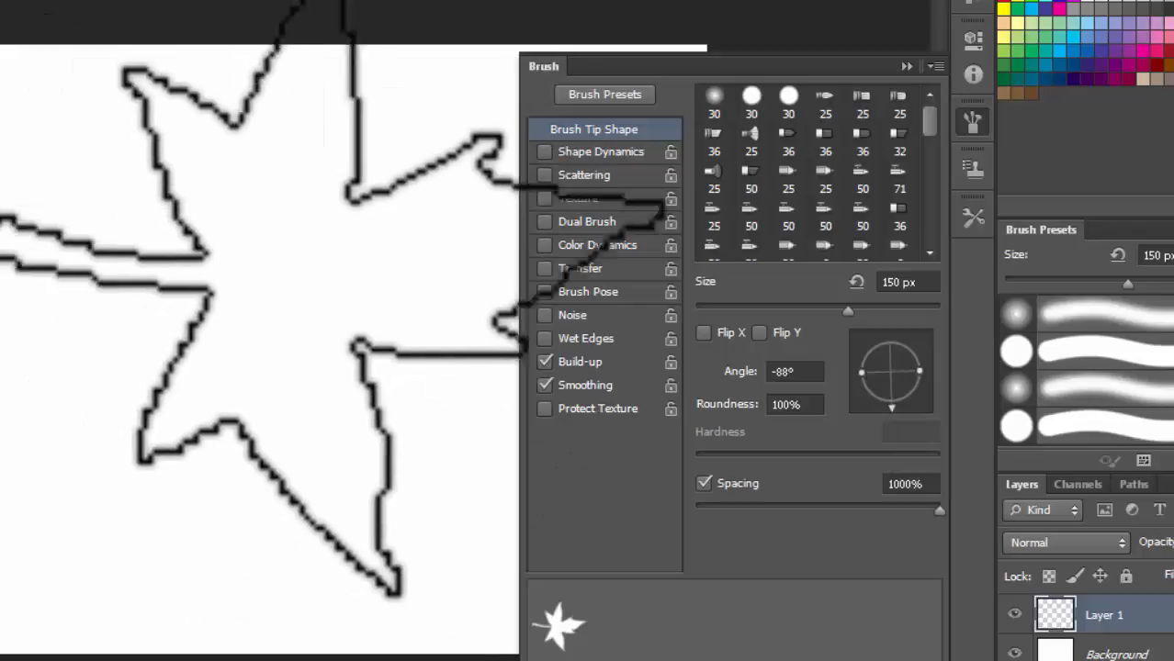
left_click(405, 320)
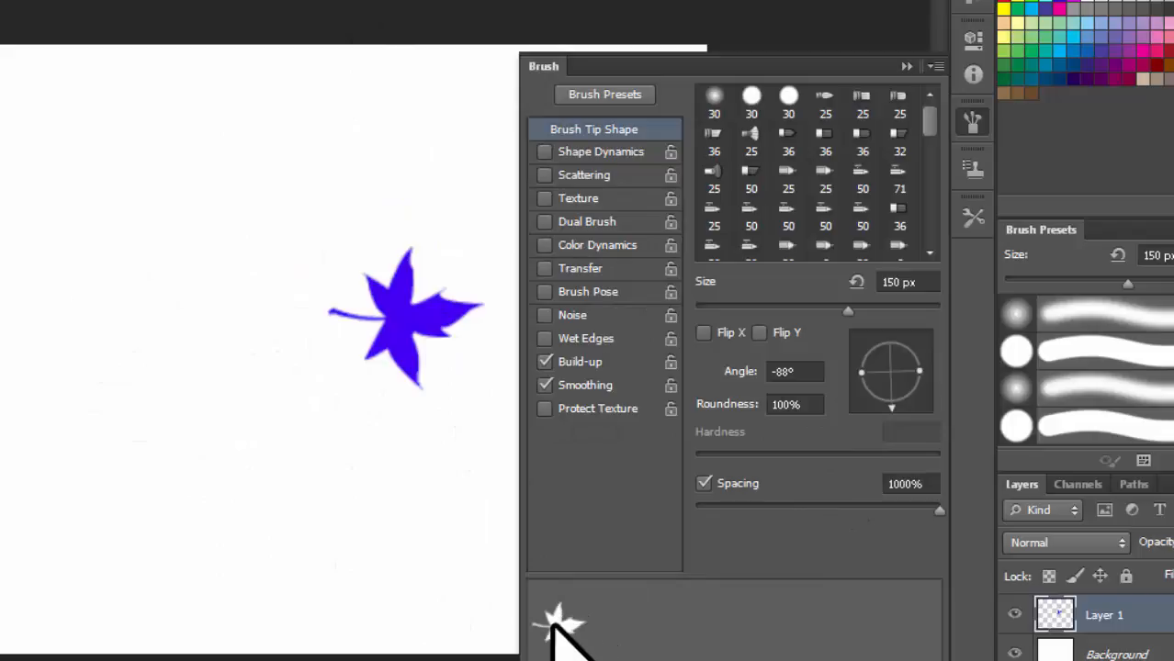
Stamp a leaf with Flip X on above the first one and another with only Flip Y on beside it, then turn both flips off
left_click(703, 332)
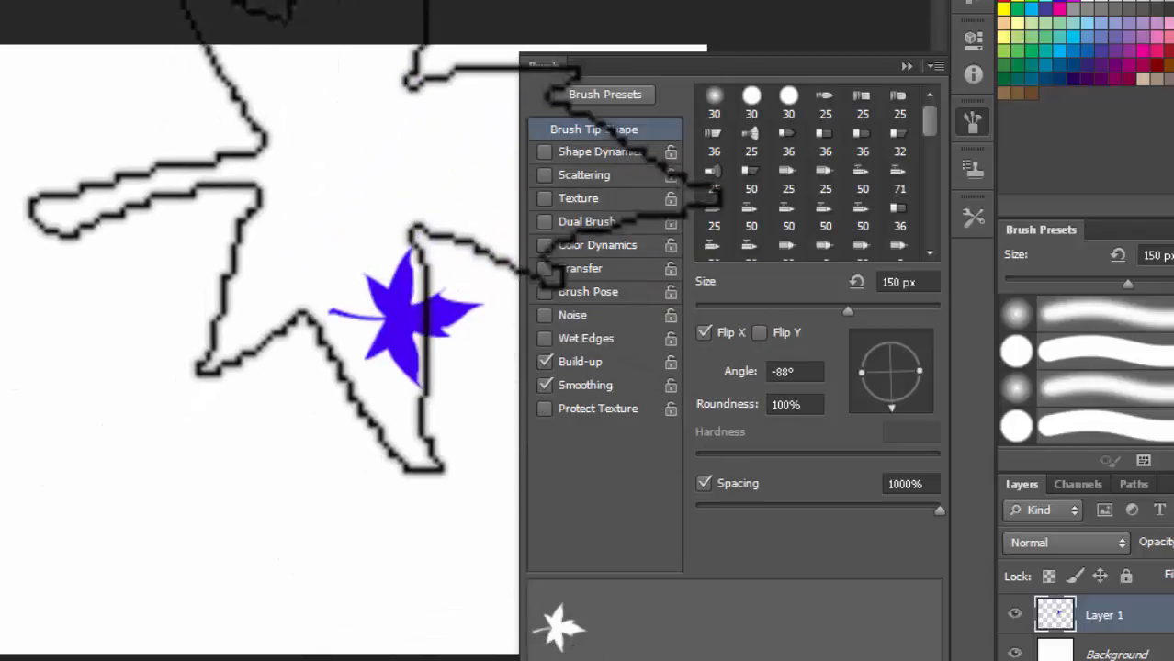
left_click(400, 156)
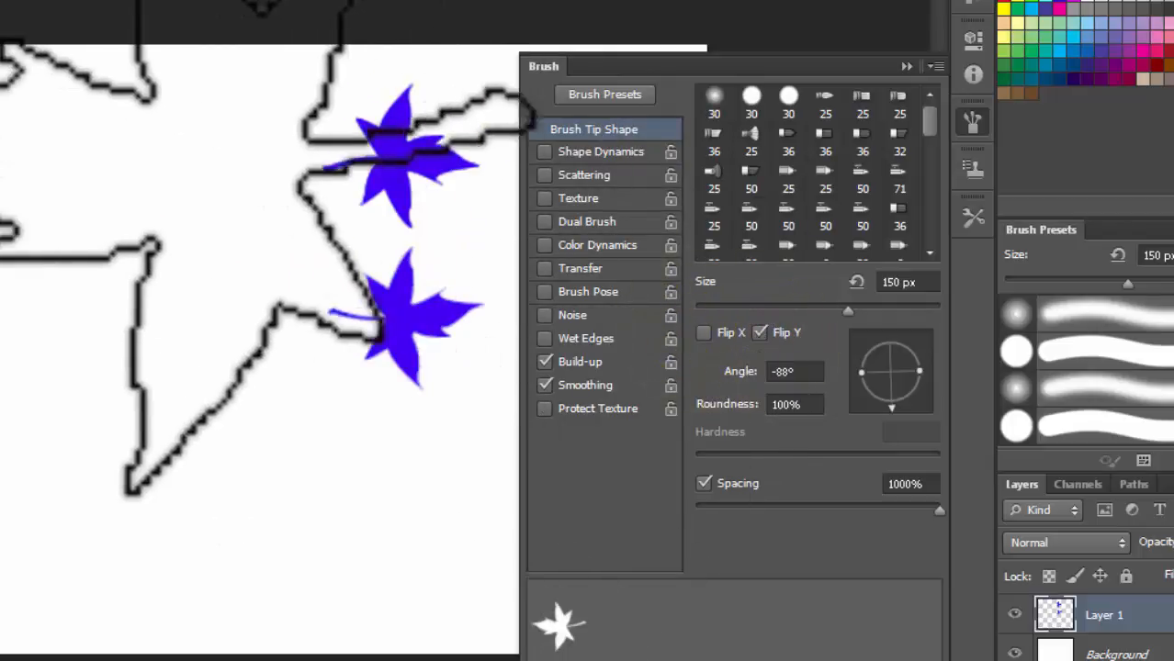
left_click(210, 184)
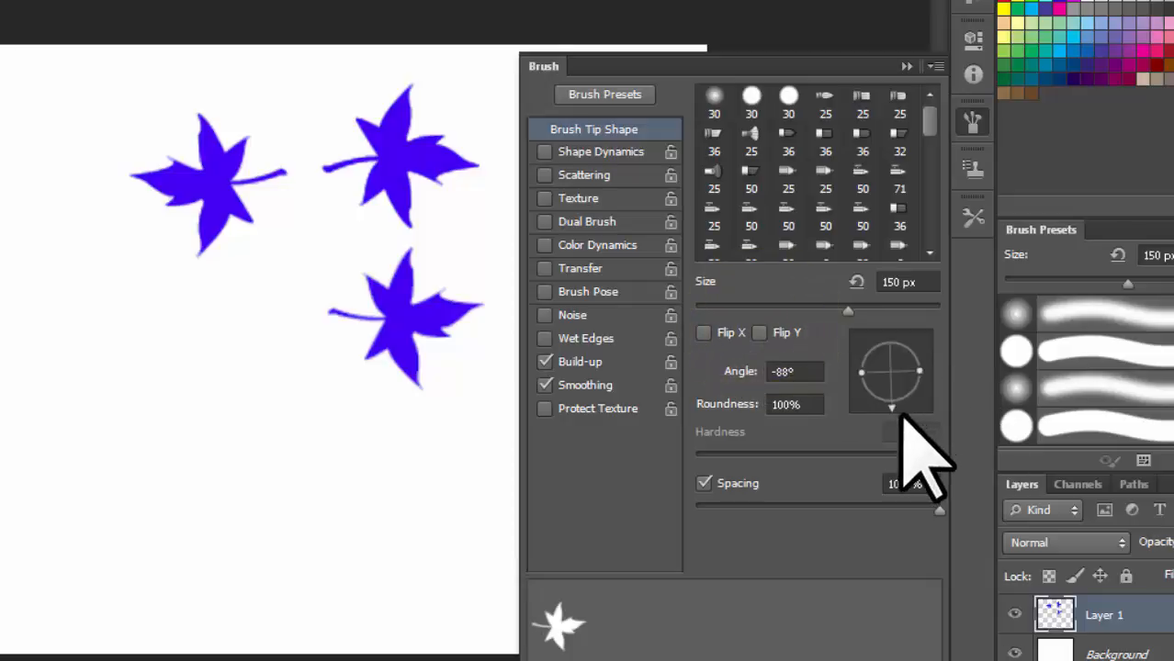
Stamp one leaf at a 177° tip angle below the others and another at 24° in the middle of the group
mouse_move(889, 406)
left_mouse_down()
mouse_move(935, 320)
mouse_move(904, 326)
left_mouse_up()
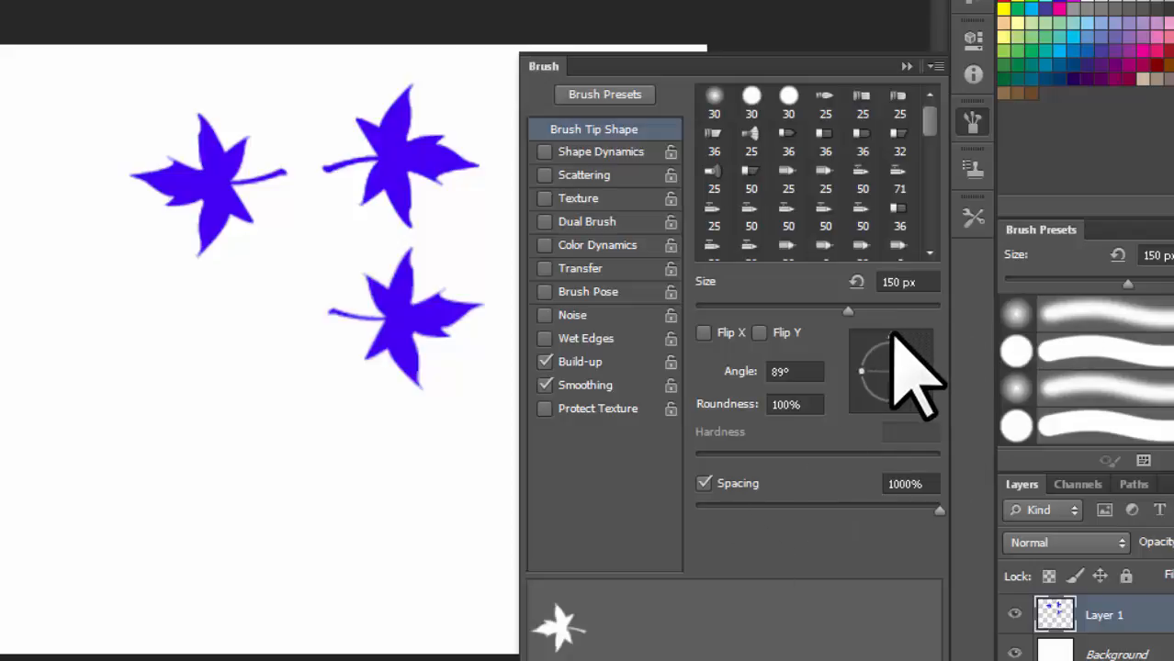
mouse_move(891, 333)
left_mouse_down()
mouse_move(940, 383)
mouse_move(896, 411)
mouse_move(865, 369)
left_mouse_up()
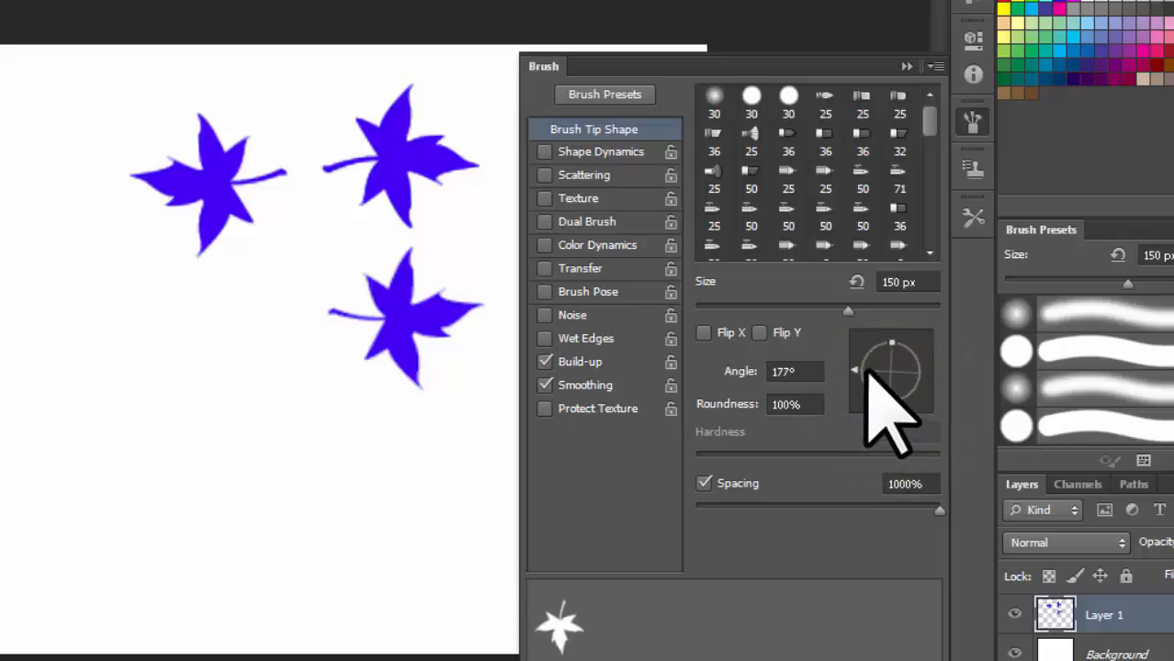
left_click(296, 398)
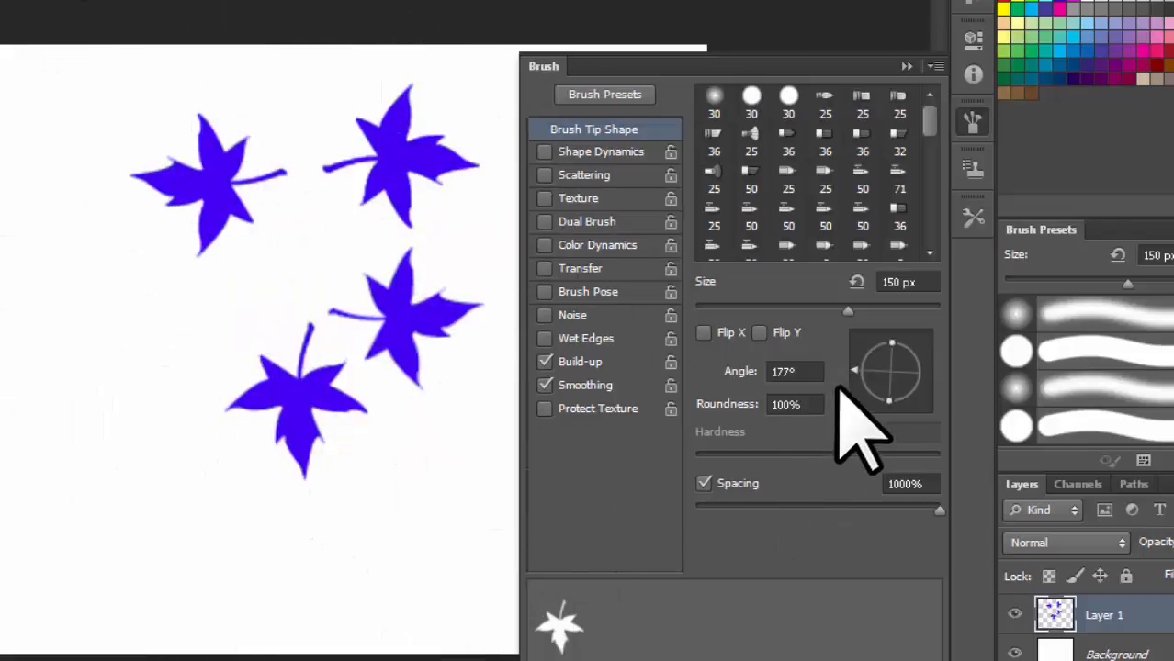
left_click_drag(855, 364, 875, 332)
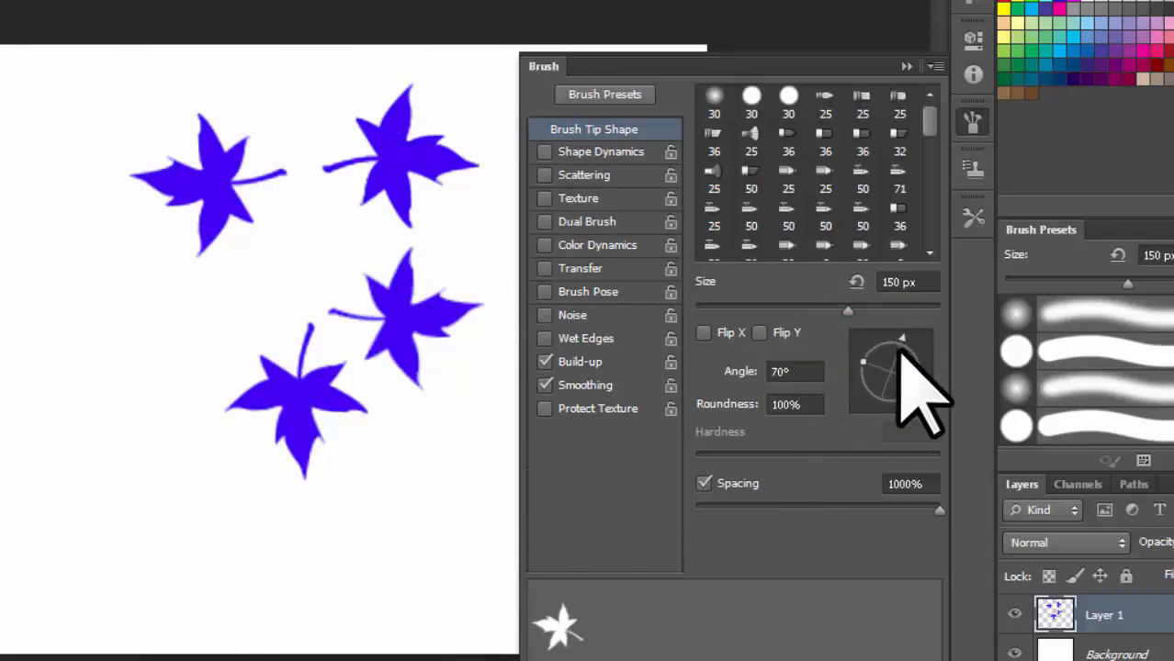
left_click_drag(902, 363, 914, 364)
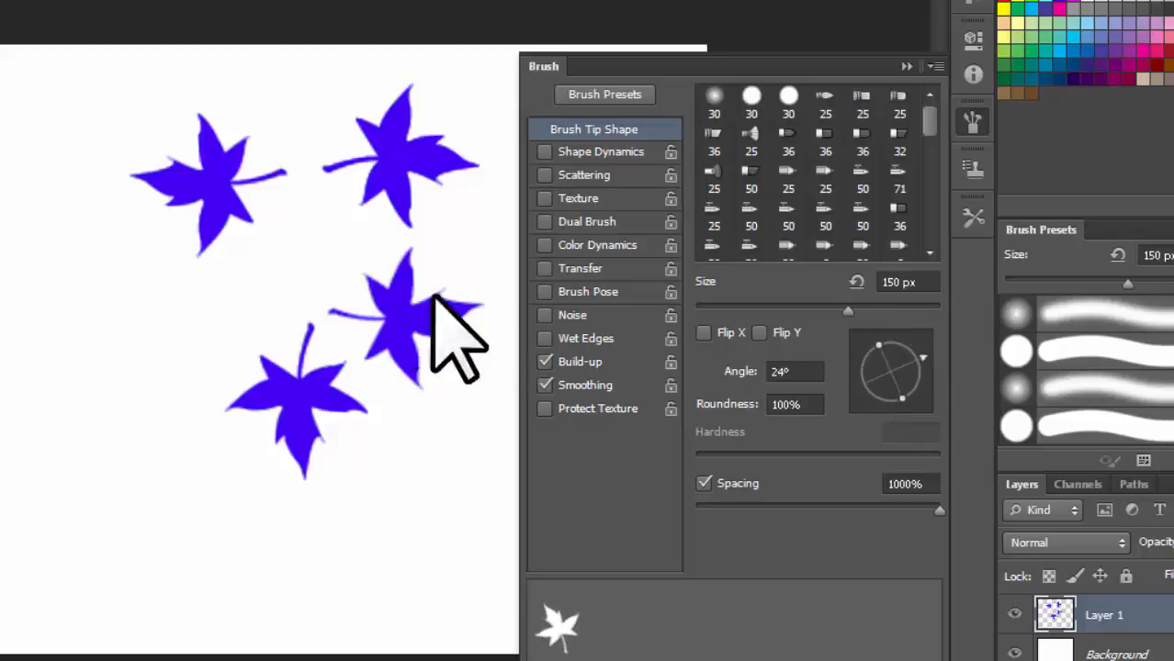
left_click(305, 241)
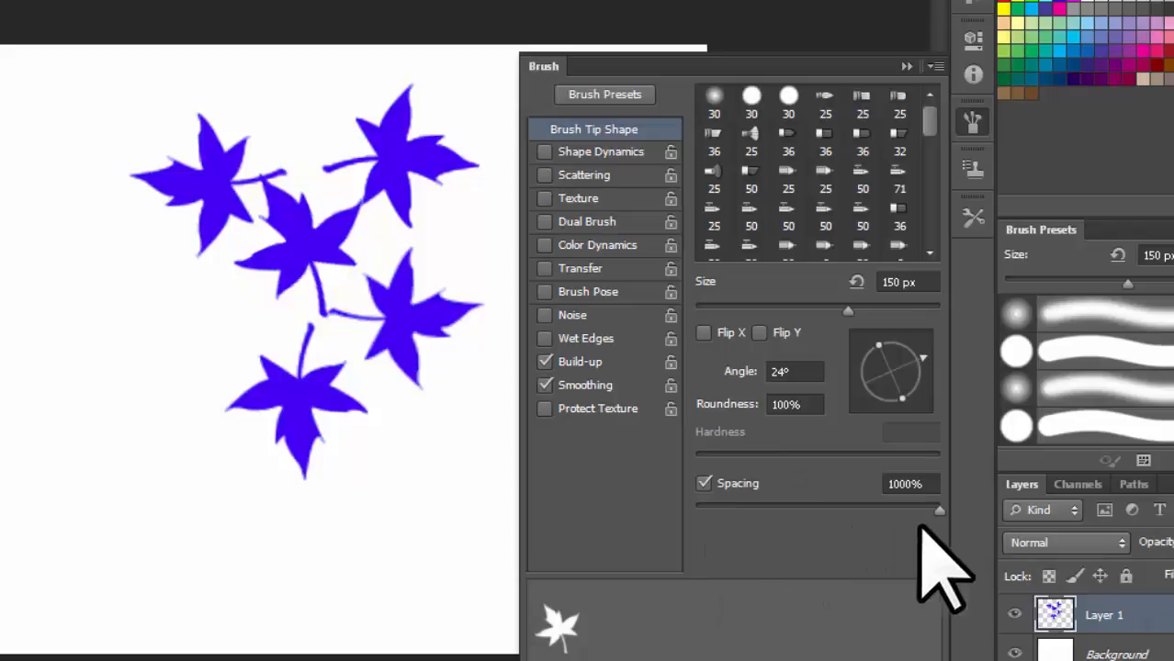
Set the leaf brush's spacing to 146% and paint widely spaced leaves along the canvas's lower, middle and upper areas
left_click_drag(939, 508, 845, 510)
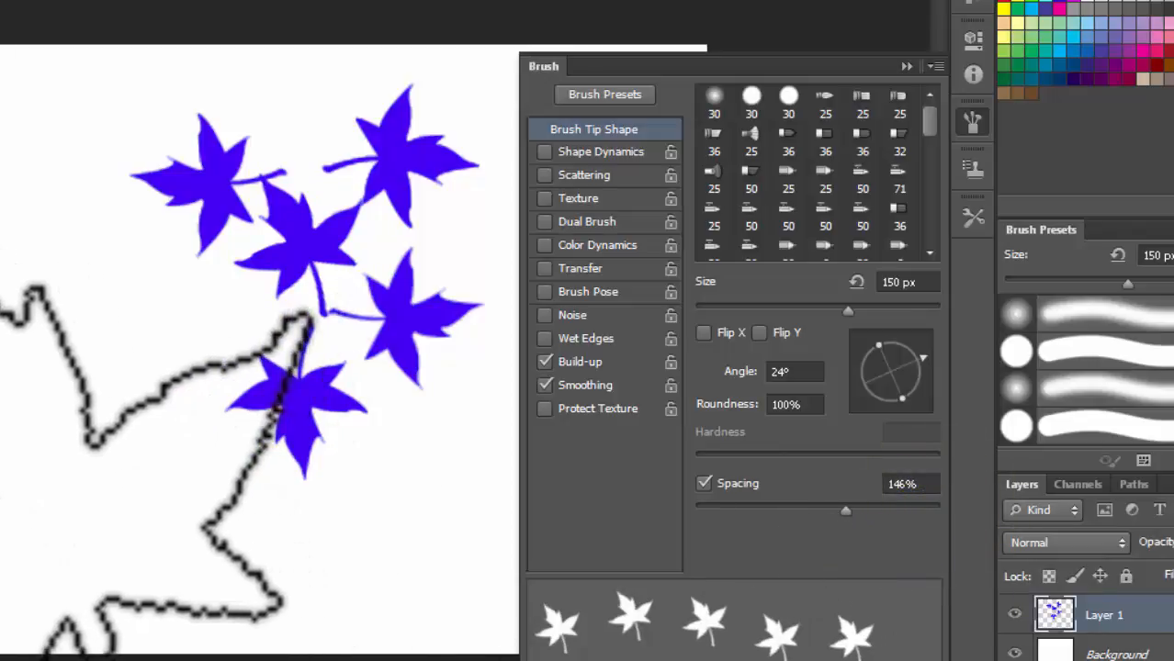
left_click(47, 507)
left_click(251, 540)
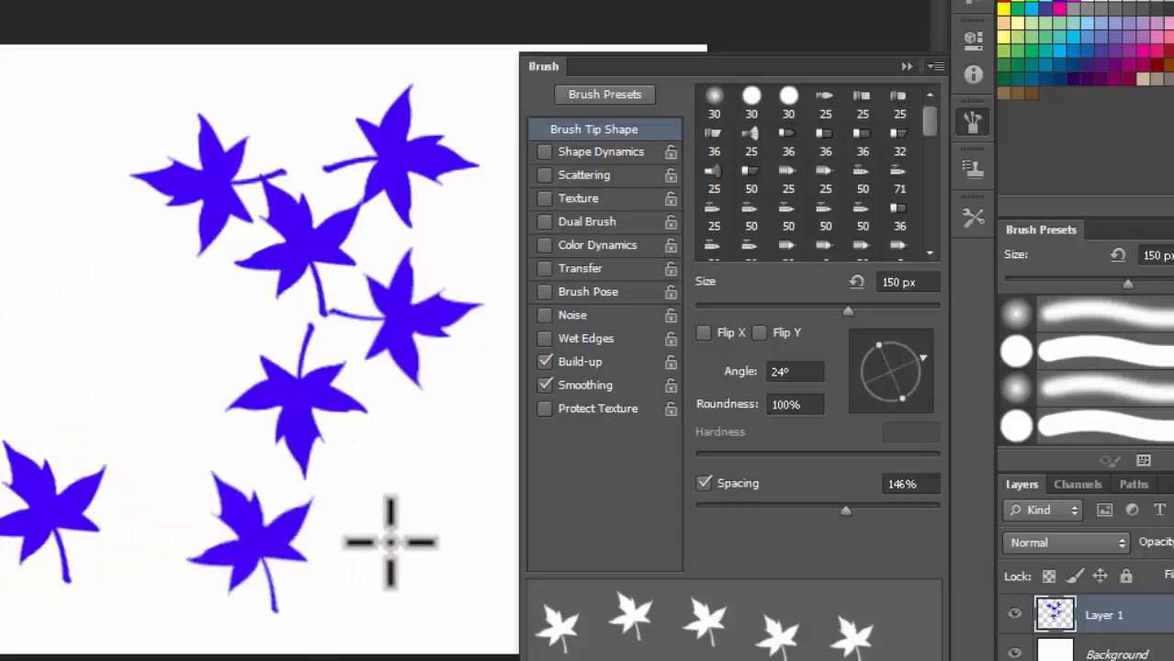
left_click(466, 505)
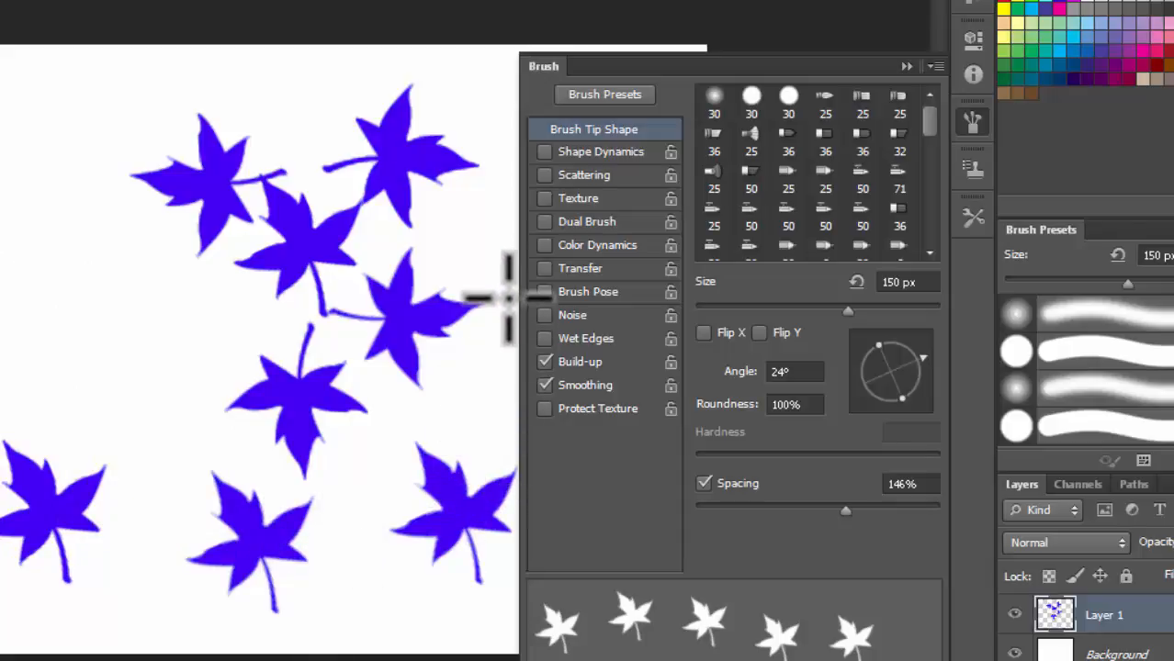
mouse_move(508, 296)
left_mouse_down()
mouse_move(492, 193)
mouse_move(385, 88)
mouse_move(172, 90)
mouse_move(18, 140)
mouse_move(2, 308)
left_mouse_up()
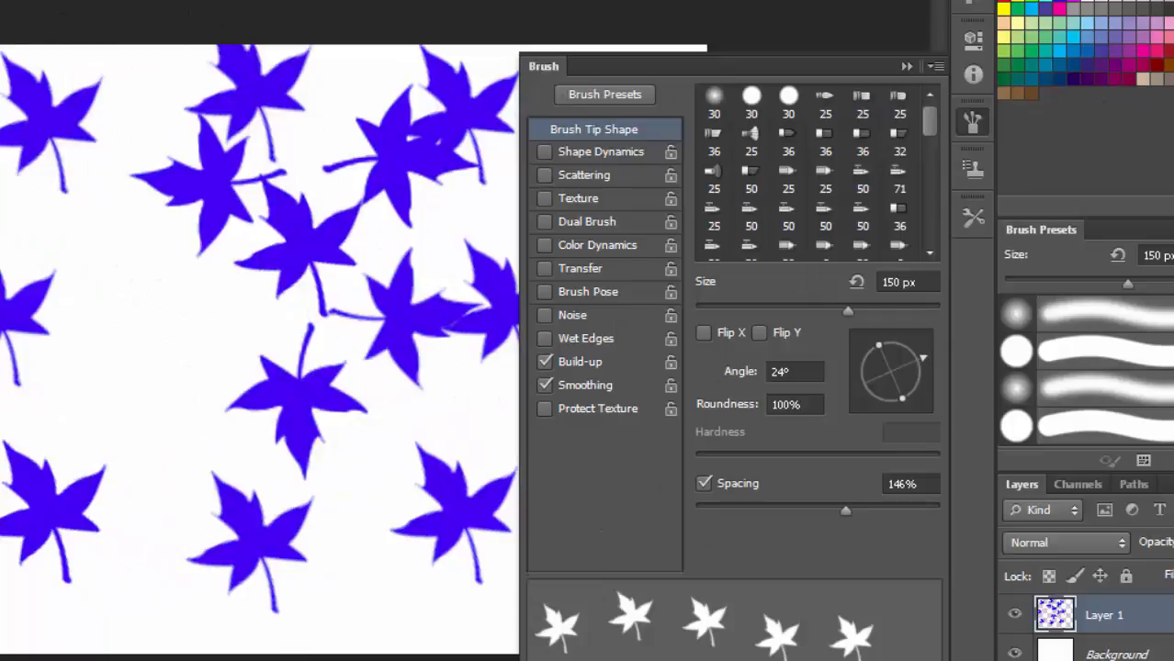
Delete the leaf-covered layer and create a fresh empty layer in its place
key("Delete")
left_click(450, 210)
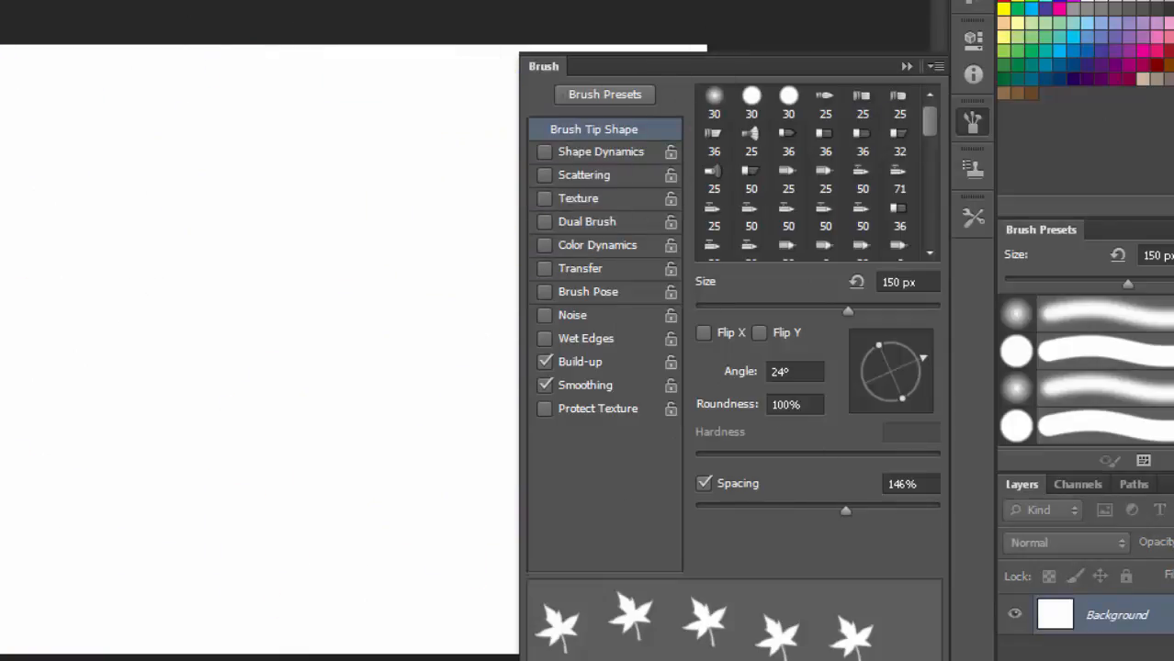
key("ctrl+alt+shift+n")
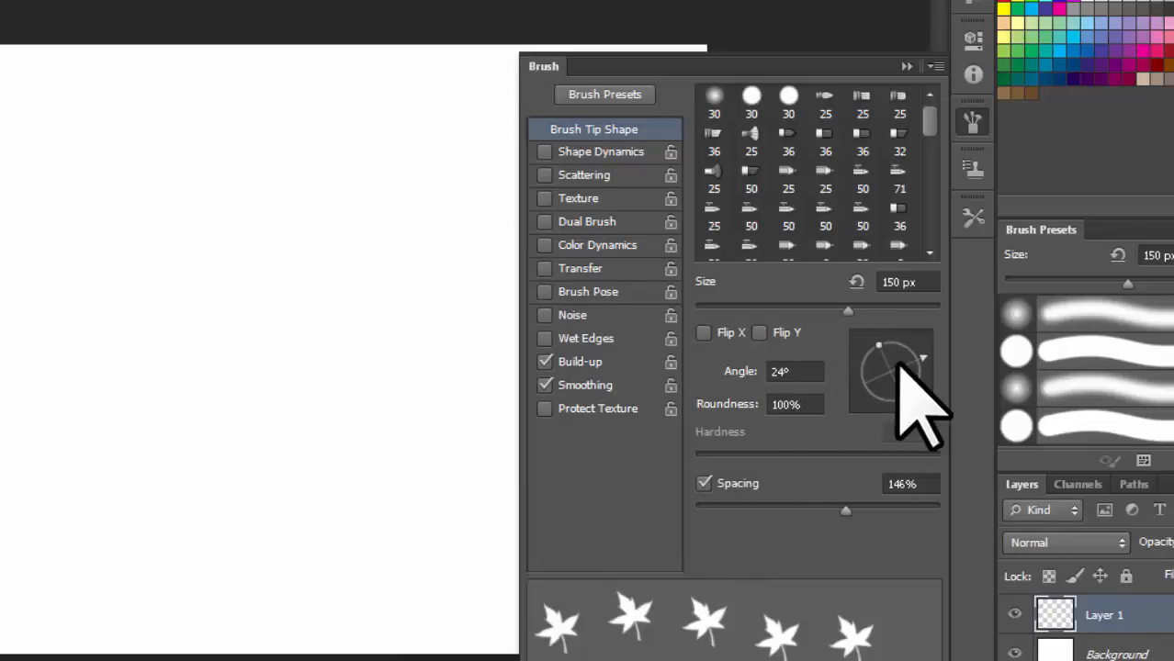
Rotate the leaf brush tip counterclockwise from 24° and turn on Shape Dynamics, showing its settings
left_click_drag(918, 355, 885, 307)
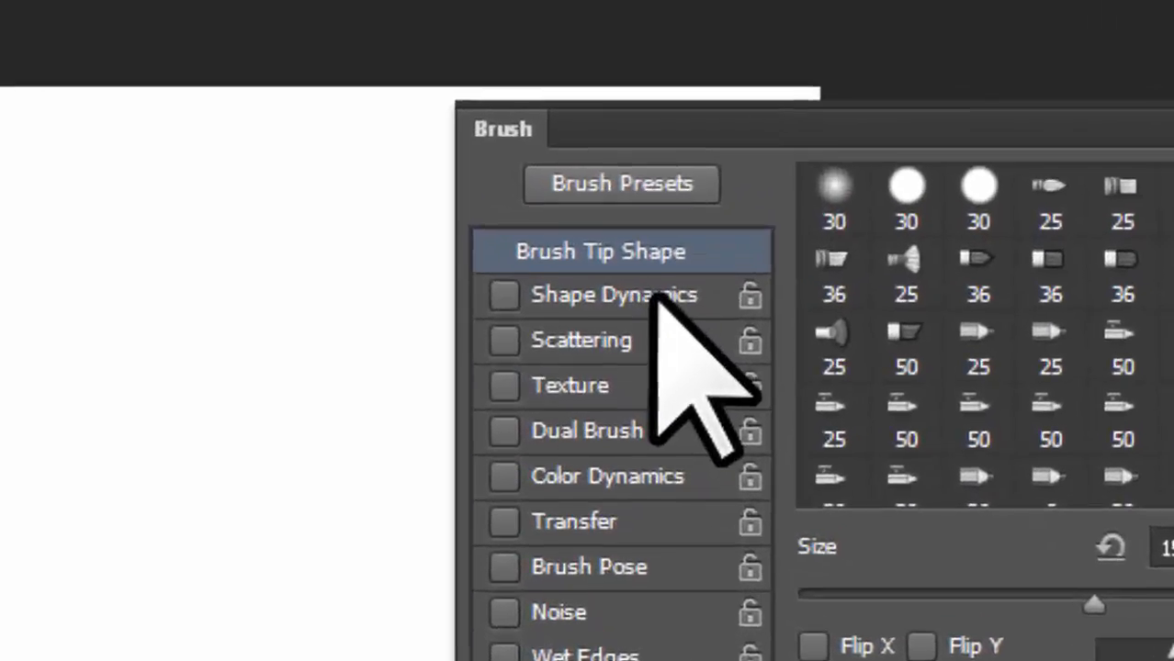
left_click(625, 152)
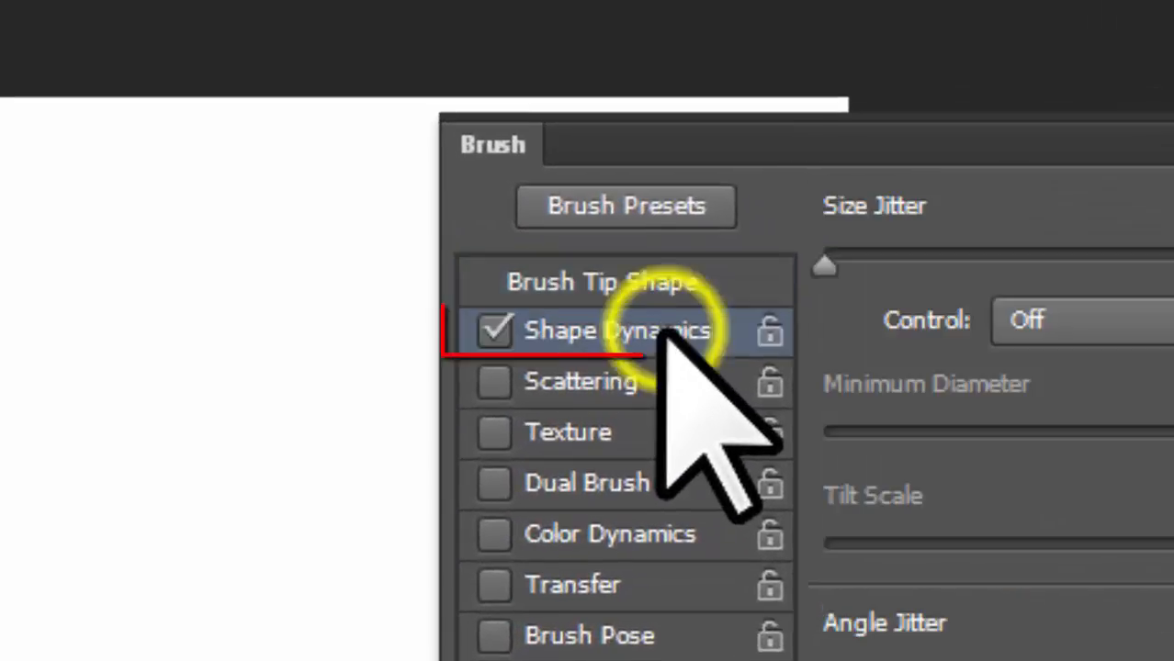
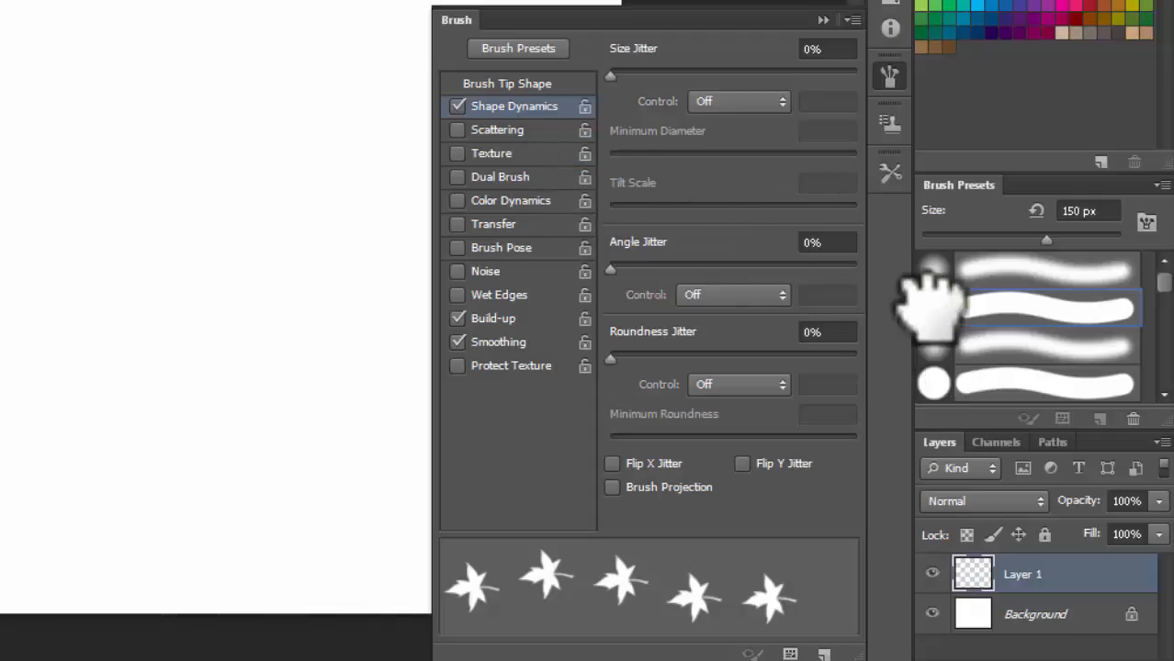
Switch to the hard round brush preset at 150 px and clear its brush controls
left_click(934, 309)
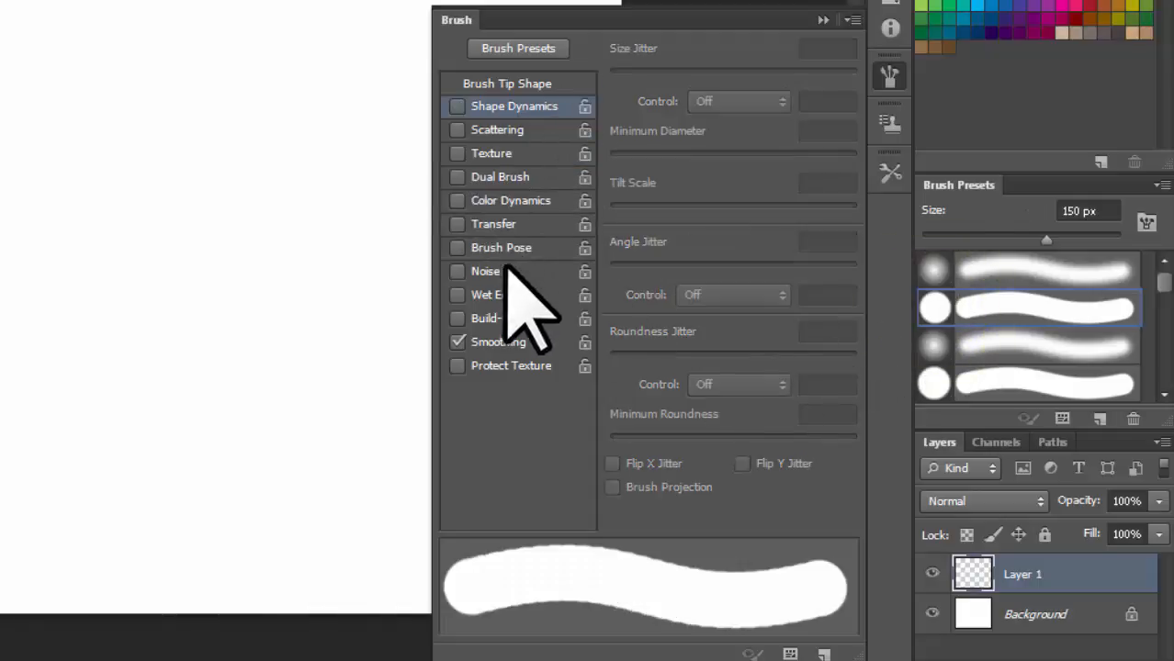
left_click(851, 19)
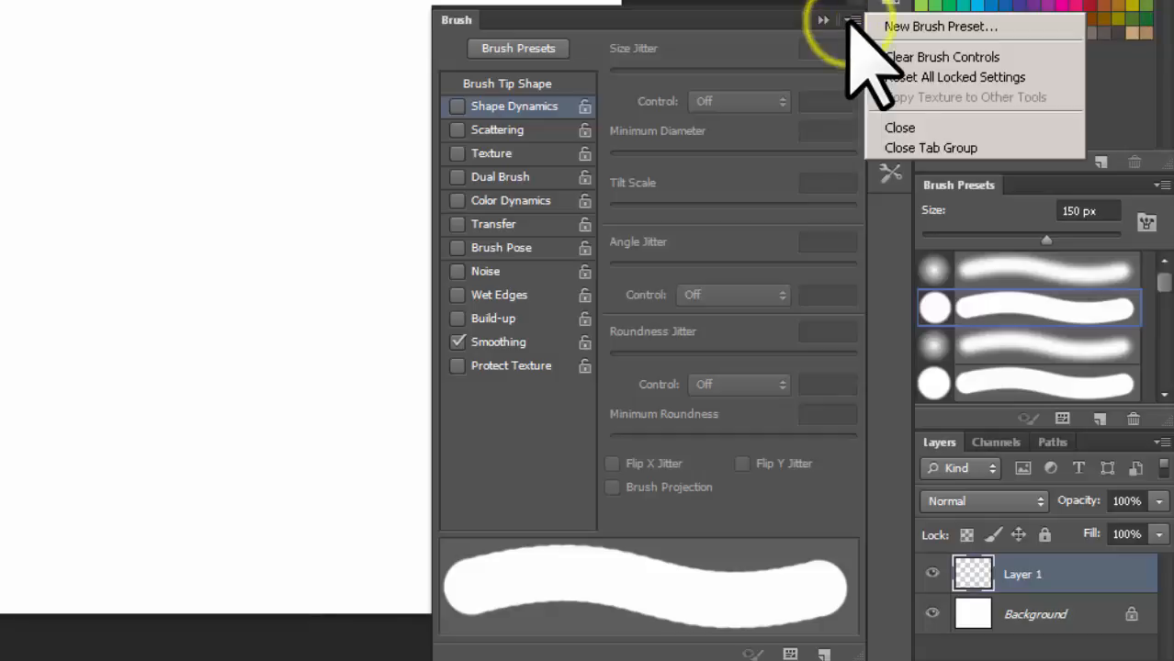
left_click(943, 57)
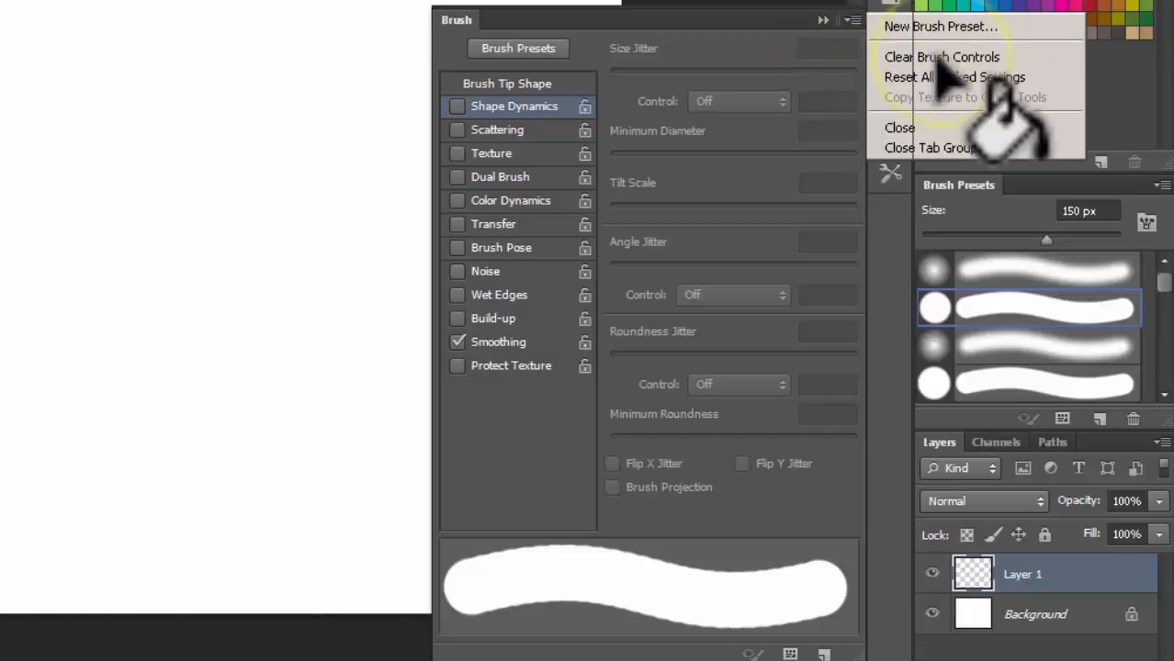
Turn on Shape Dynamics for the round brush and set its tip spacing to 1%
left_click(457, 105)
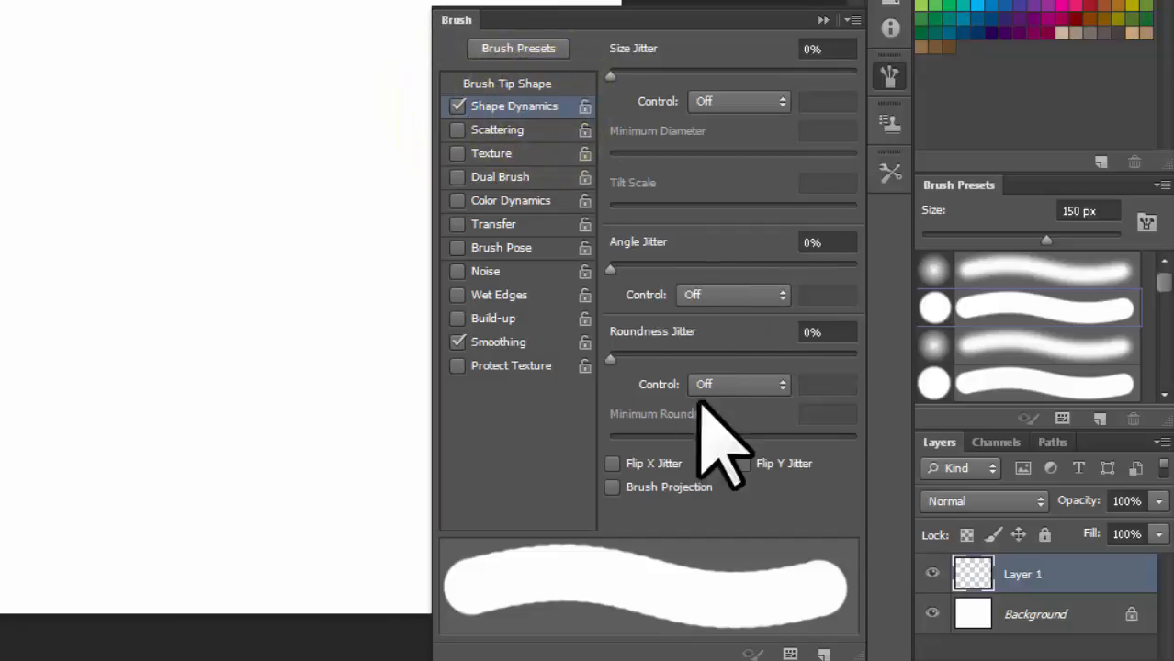
left_click(542, 85)
left_click_drag(644, 471, 610, 468)
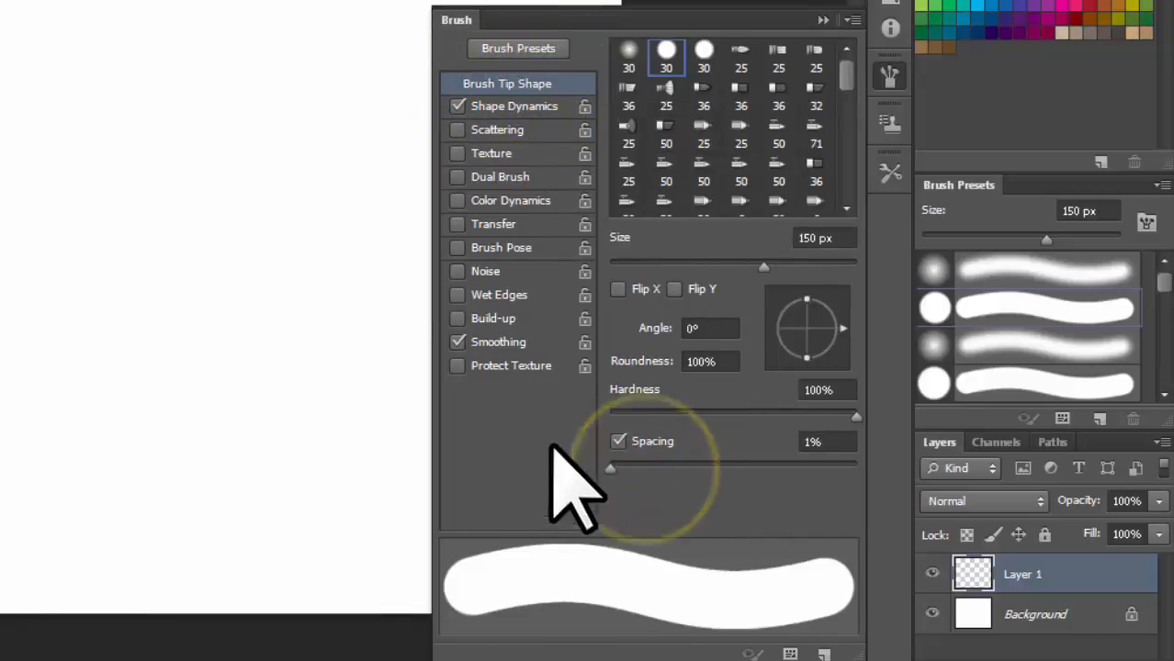
Set the Shape Dynamics size control to Fade over 500 steps
left_click(527, 106)
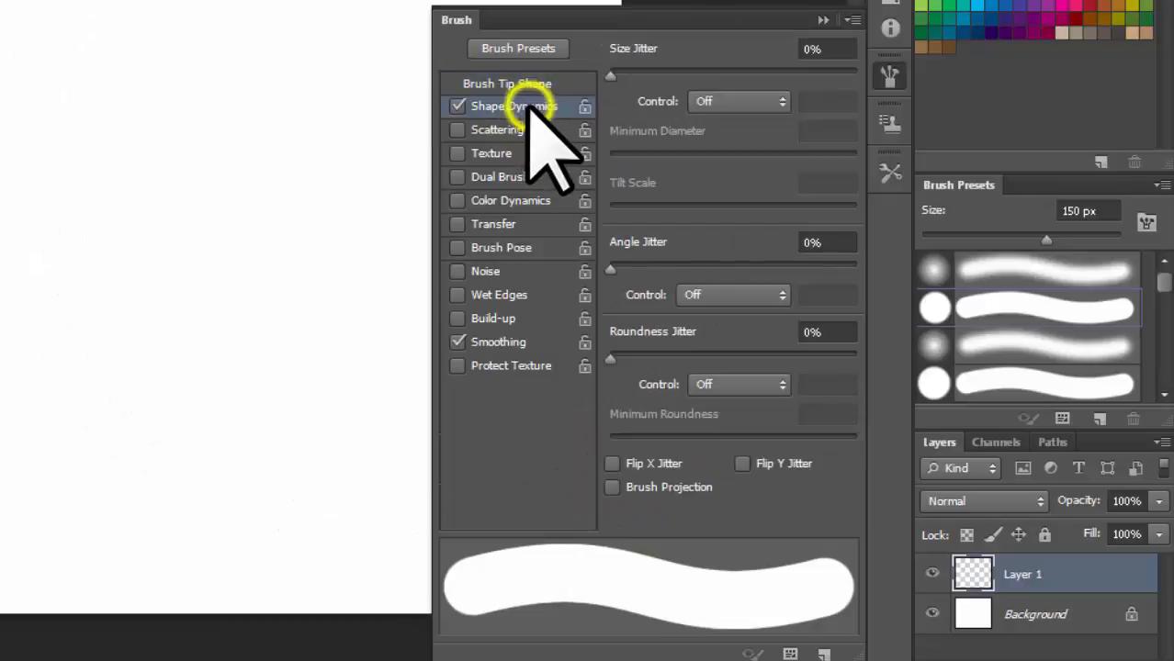
left_click(783, 102)
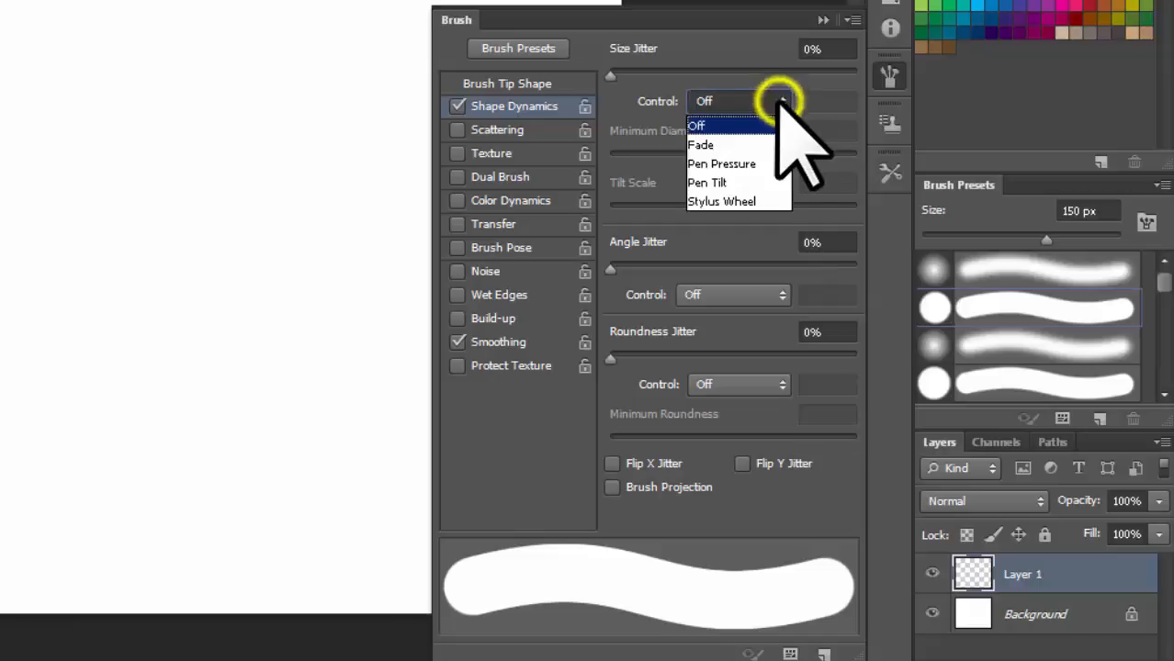
left_click(753, 140)
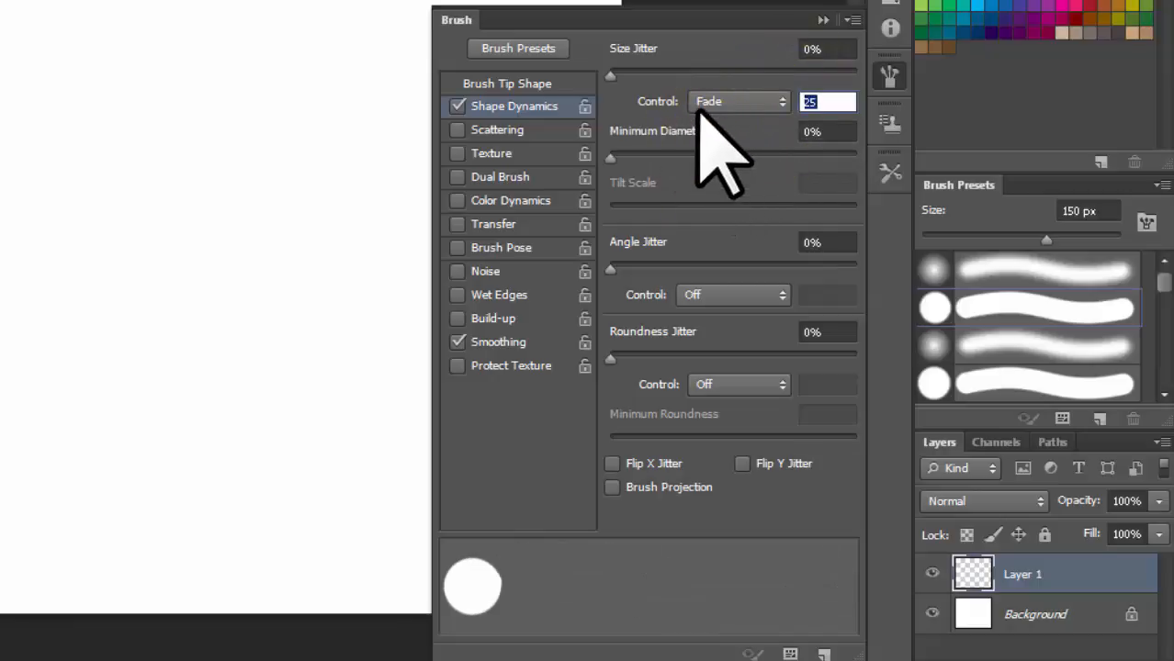
left_click(781, 102)
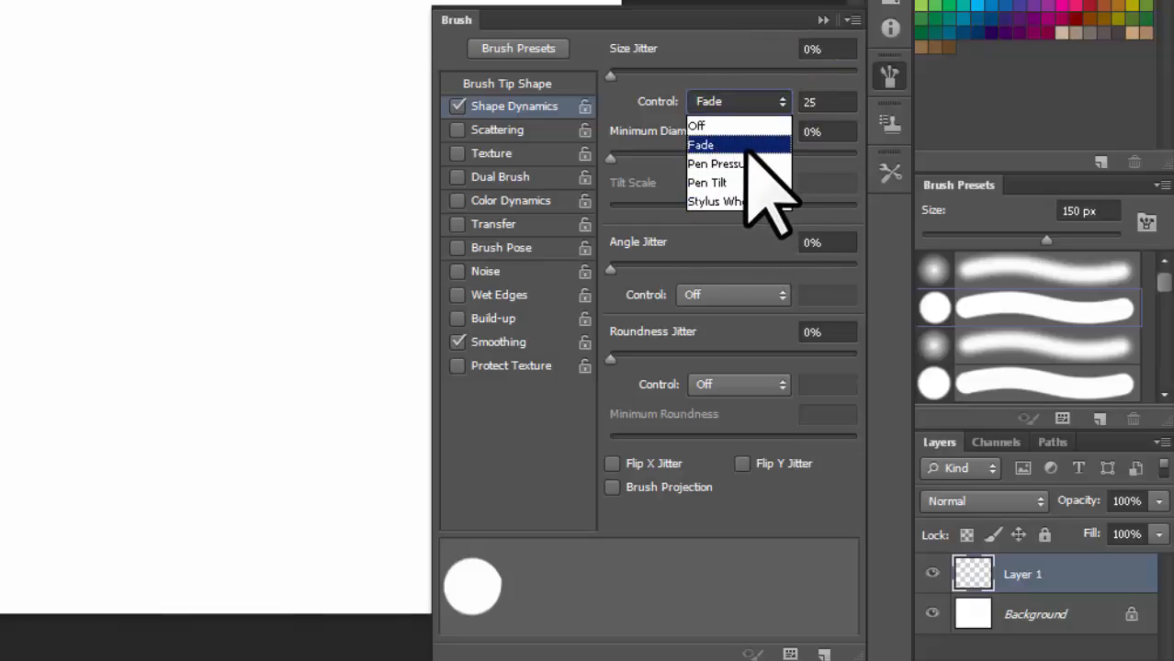
left_click(726, 145)
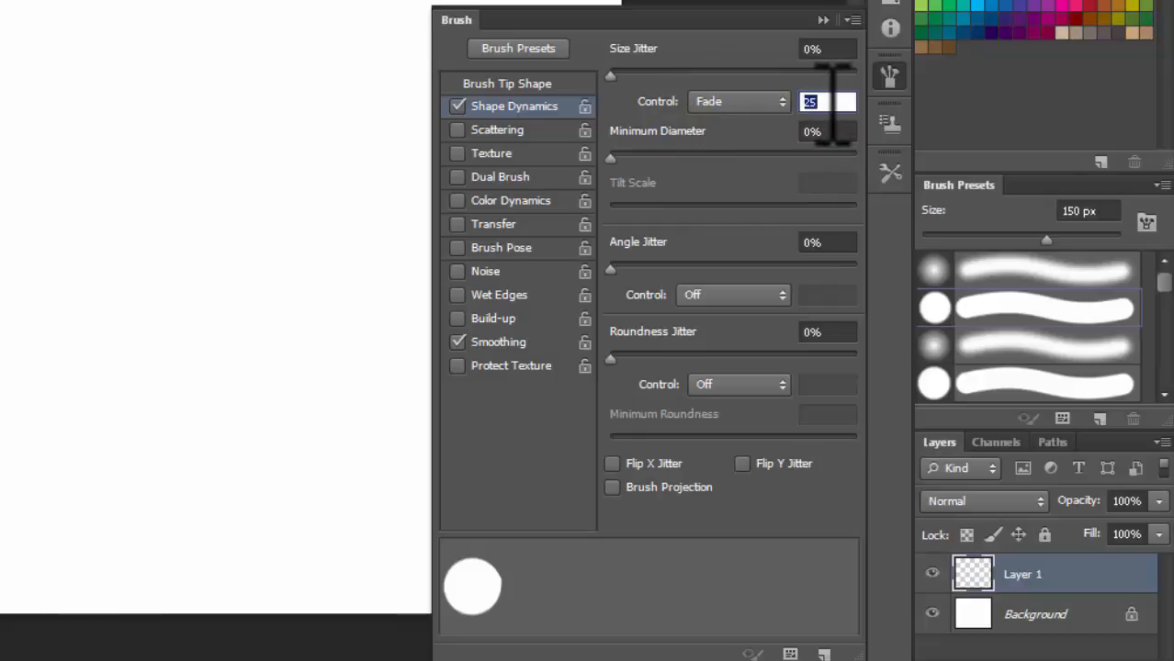
type("500")
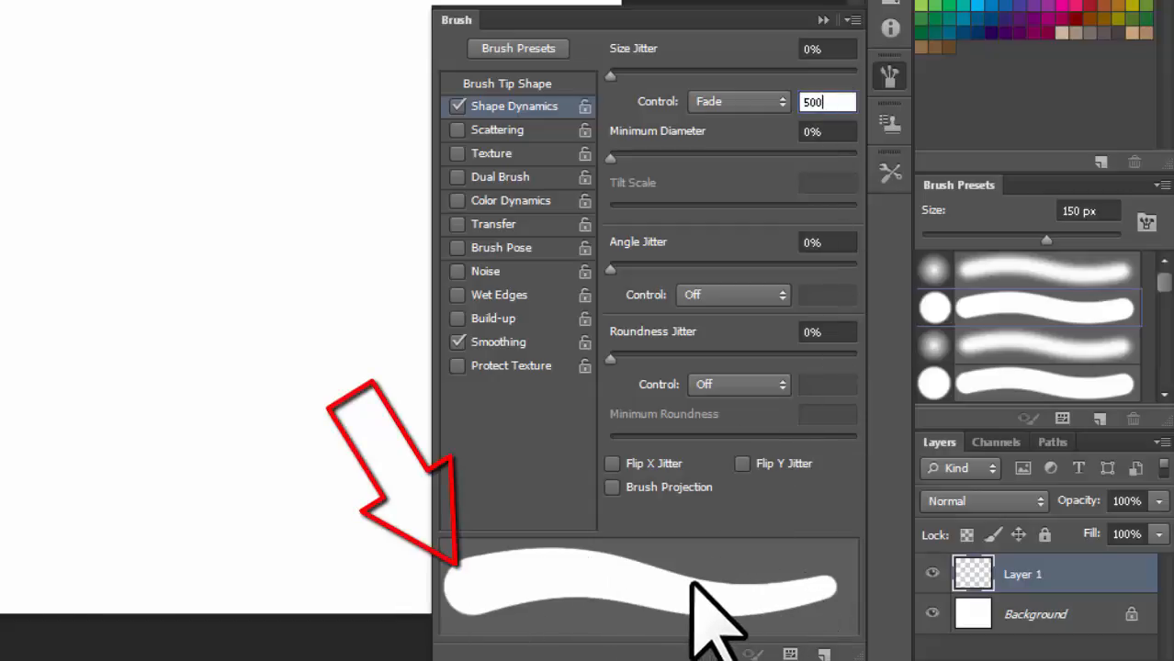
Shorten the size fade to 50 and settle on 300 steps, keeping the minimum diameter at 0%
key("BackSpace")
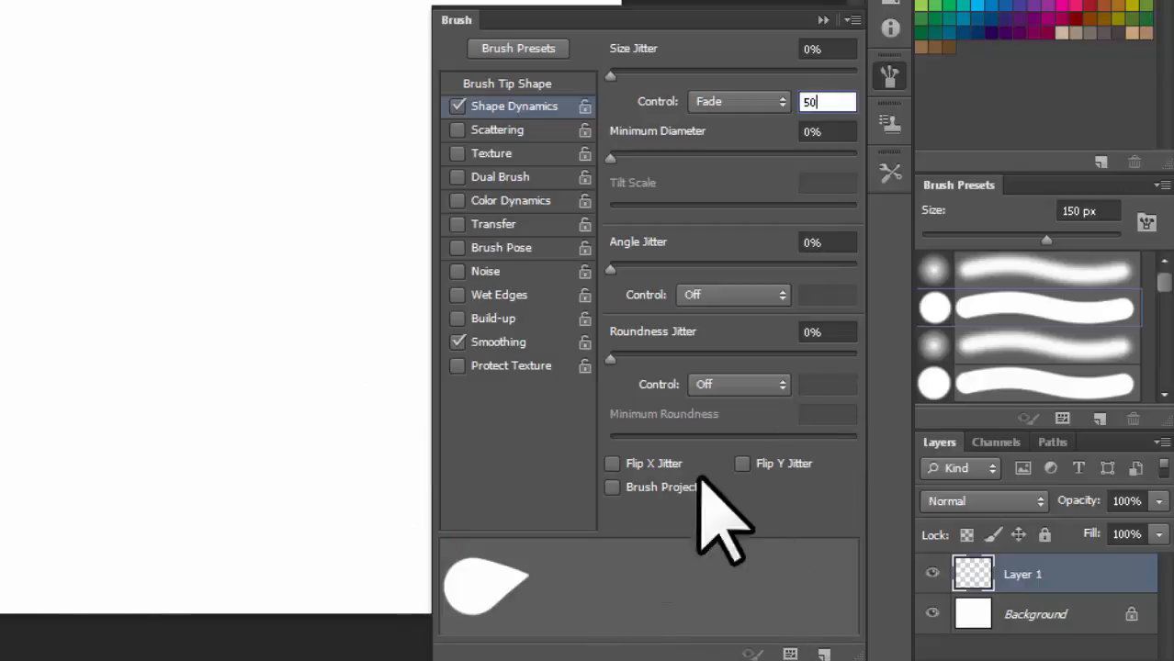
key("BackSpace")
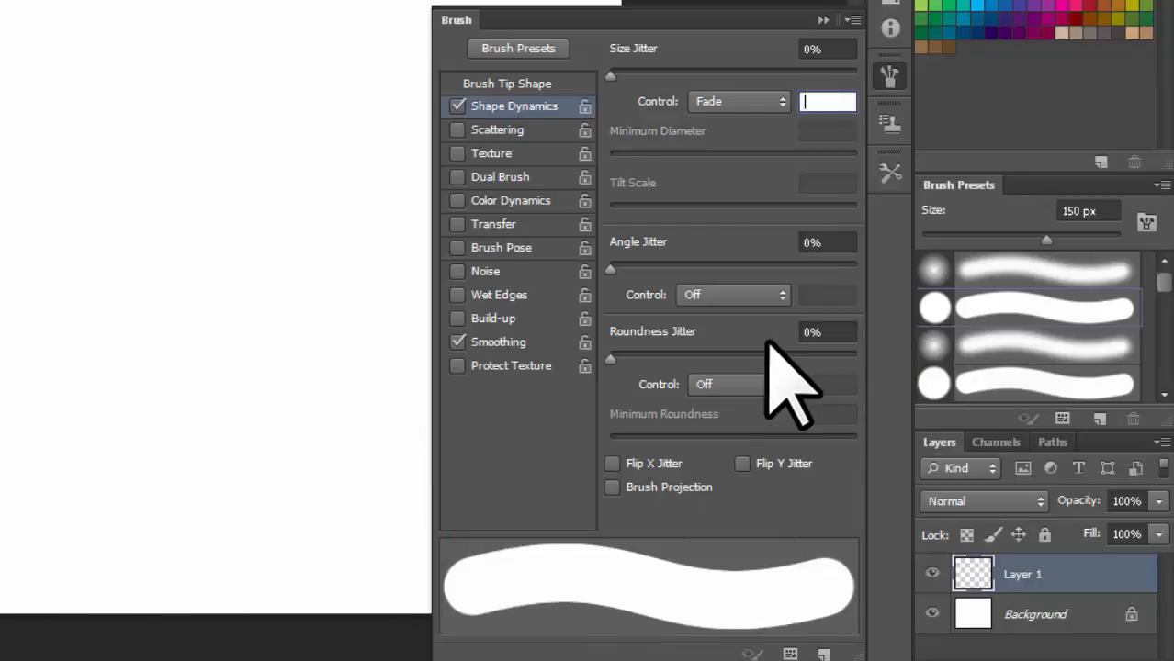
type("300")
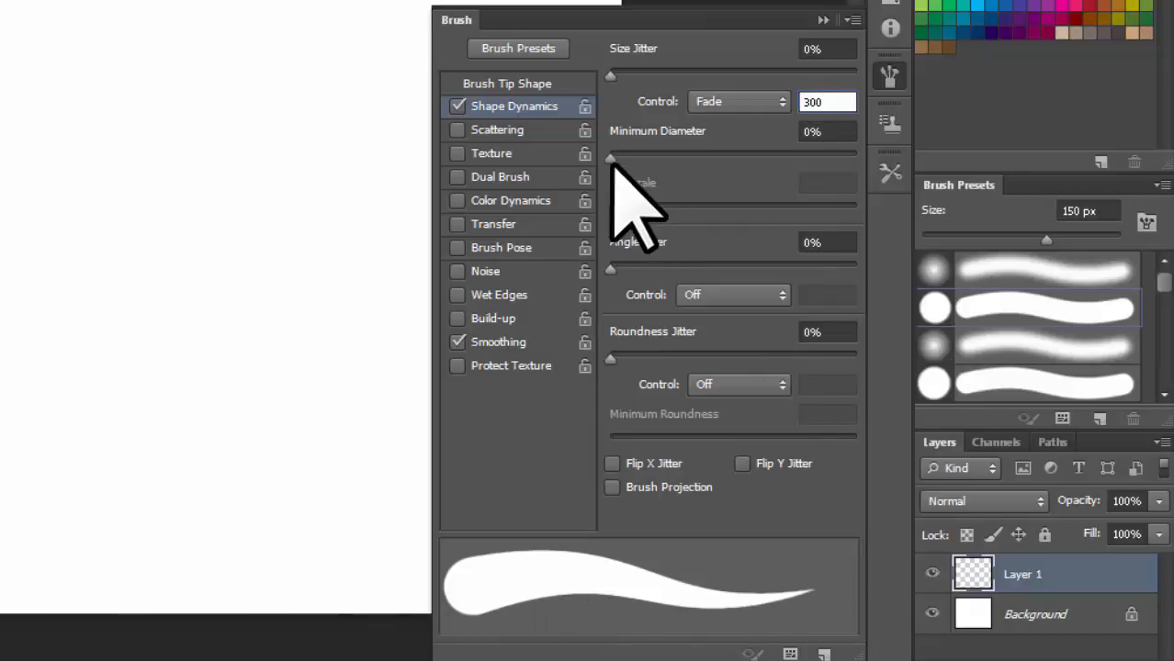
mouse_move(610, 156)
left_mouse_down()
mouse_move(777, 158)
mouse_move(839, 177)
mouse_move(599, 173)
left_mouse_up()
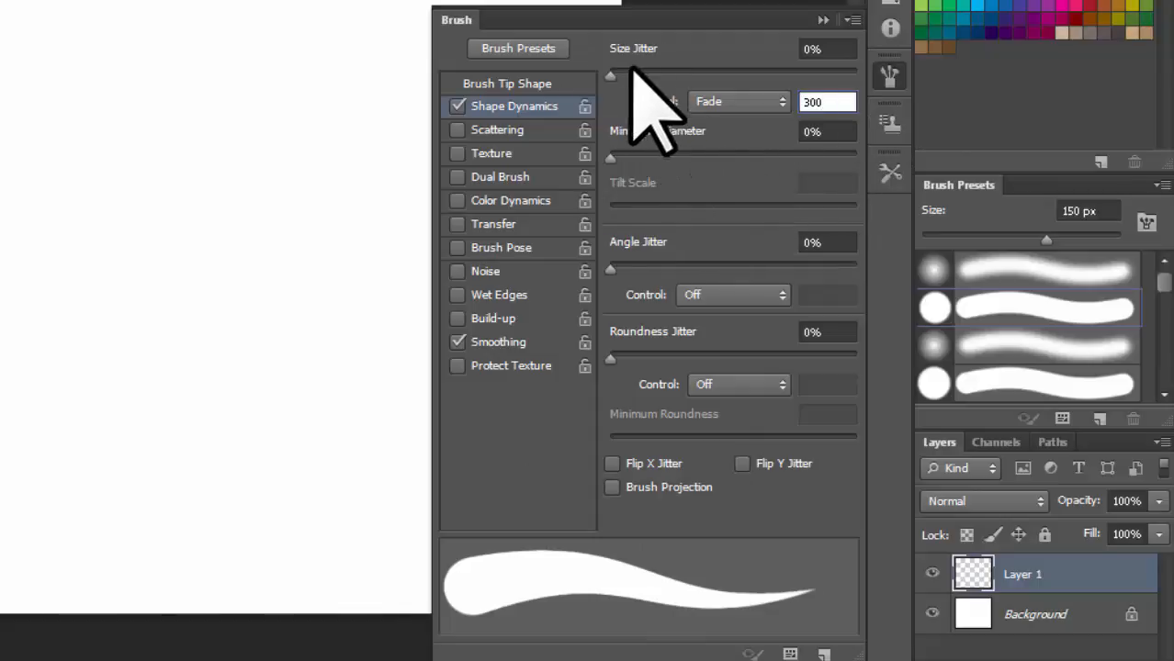
key("Return")
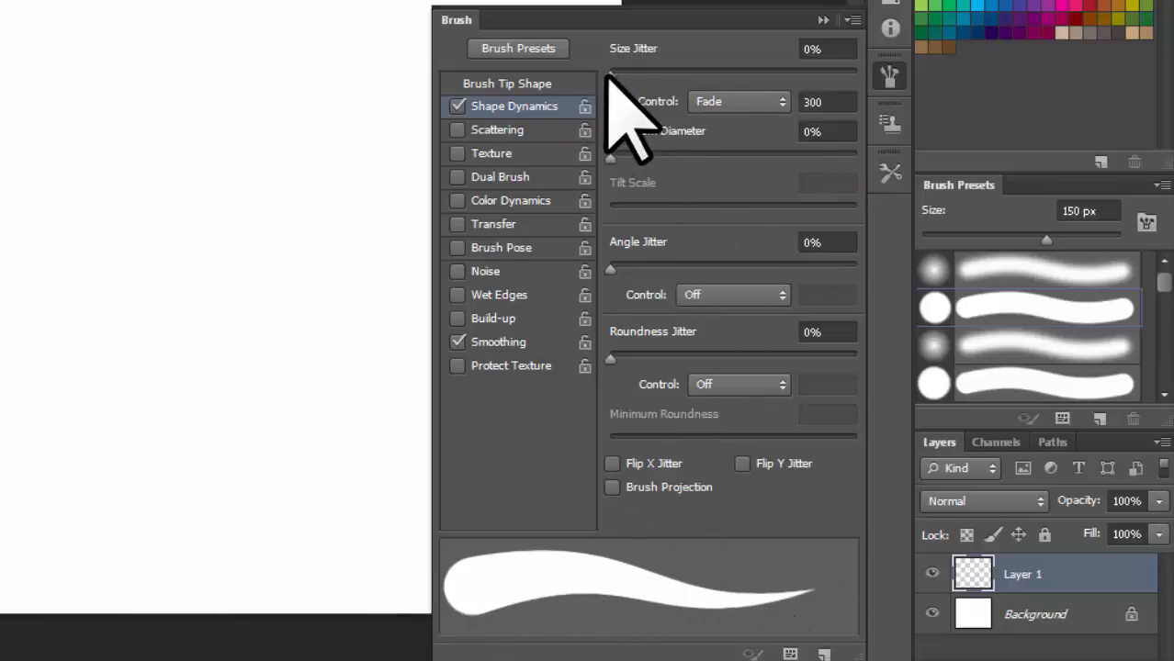
Try Size Jitter at 51% and 100%, and bring it back to 0%
left_click_drag(608, 74, 737, 74)
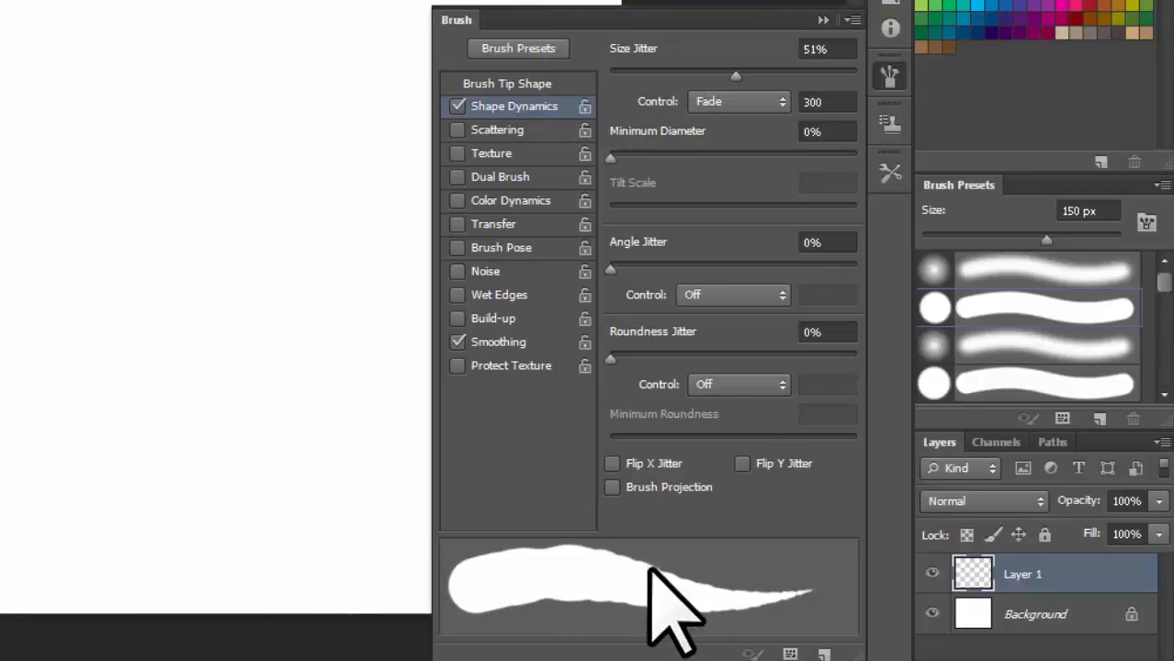
left_click(732, 75)
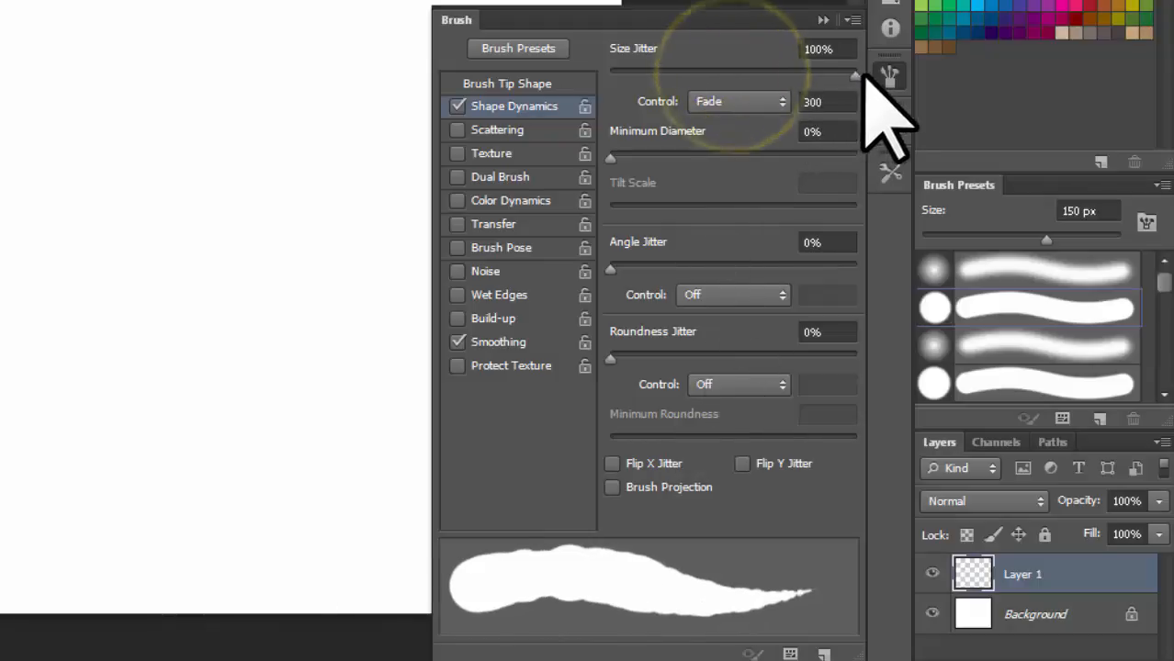
mouse_move(733, 75)
left_mouse_down()
mouse_move(676, 163)
mouse_move(570, 88)
left_mouse_up()
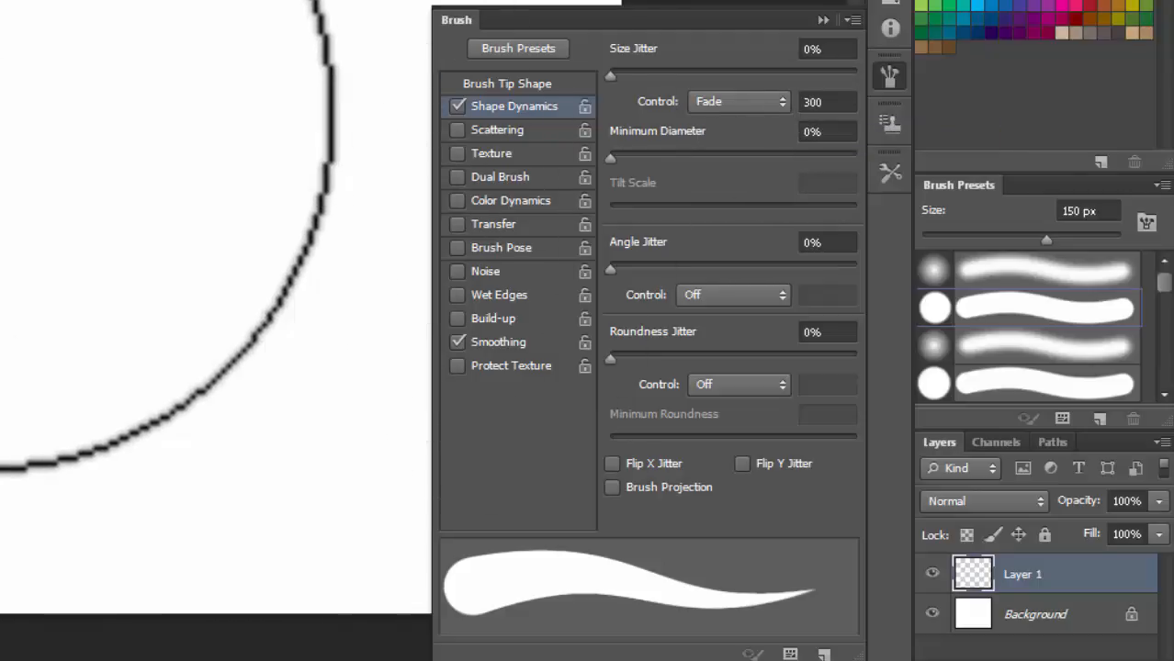
Paint a thick tapering blue stroke down from the canvas's upper-left area and set the brush spacing to 7%
mouse_move(5, 74)
left_mouse_down()
mouse_move(21, 79)
mouse_move(92, 184)
mouse_move(166, 541)
mouse_move(232, 582)
mouse_move(315, 599)
left_mouse_up()
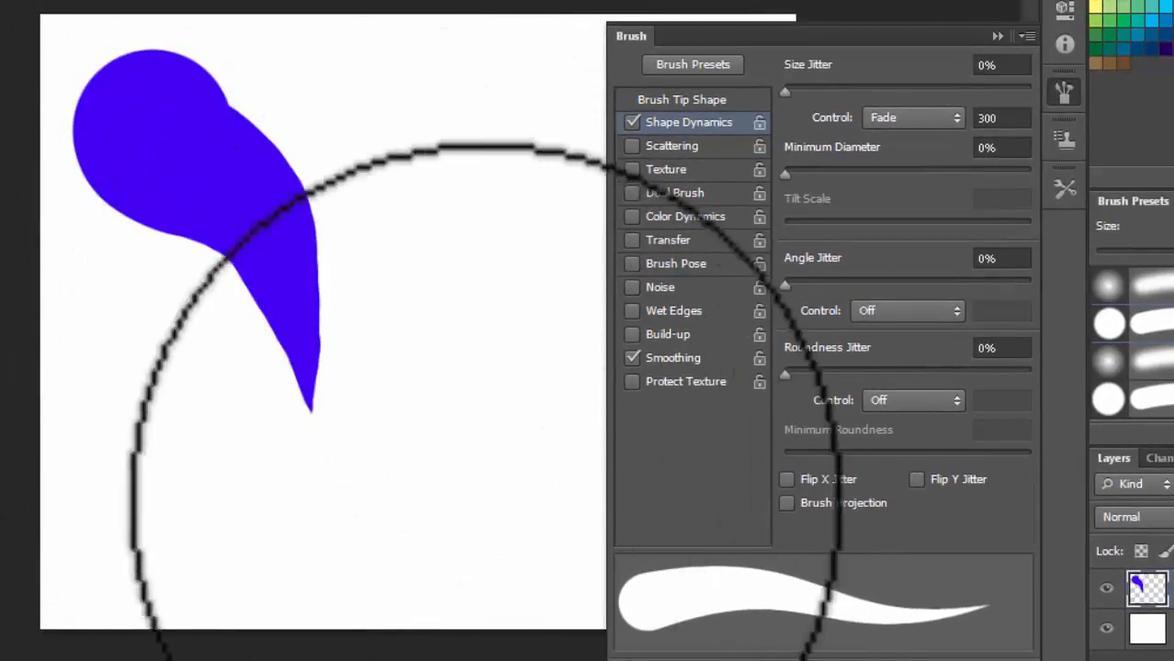
left_click(677, 98)
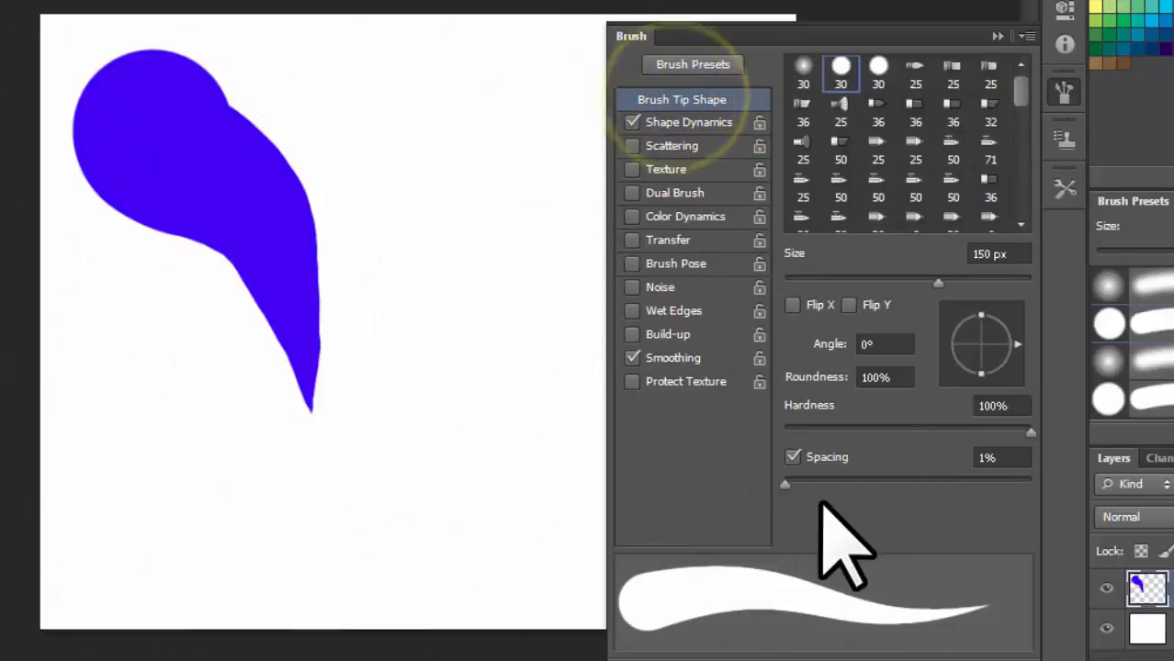
left_click_drag(786, 485, 792, 485)
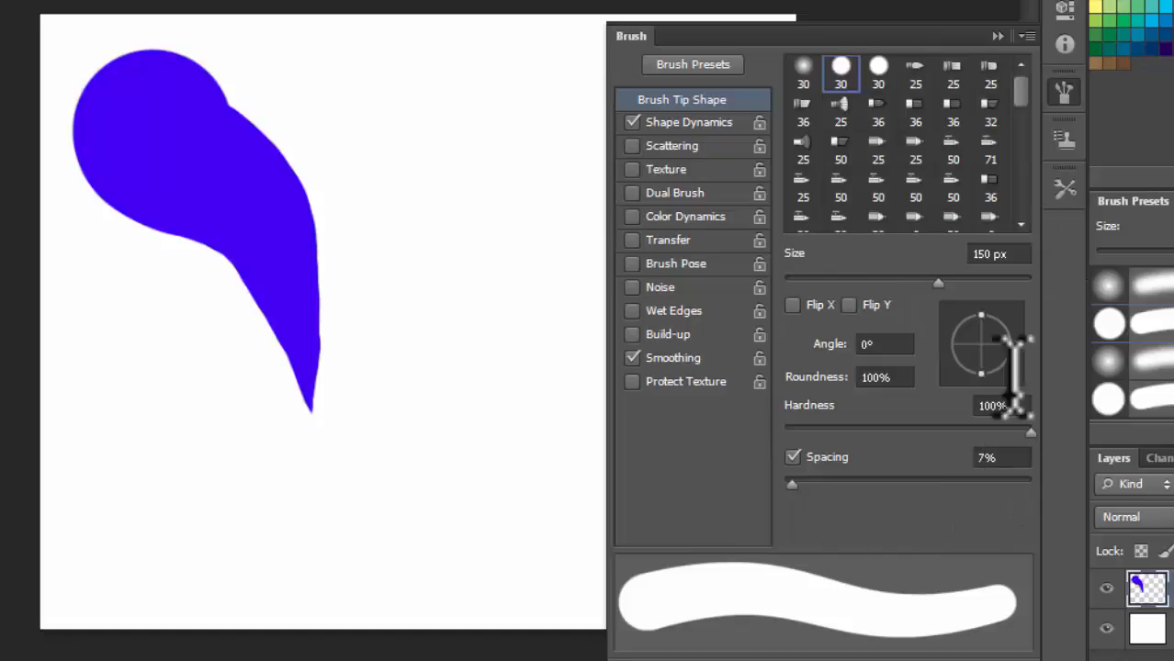
mouse_move(1031, 434)
left_mouse_down()
mouse_move(904, 433)
mouse_move(1033, 435)
left_mouse_up()
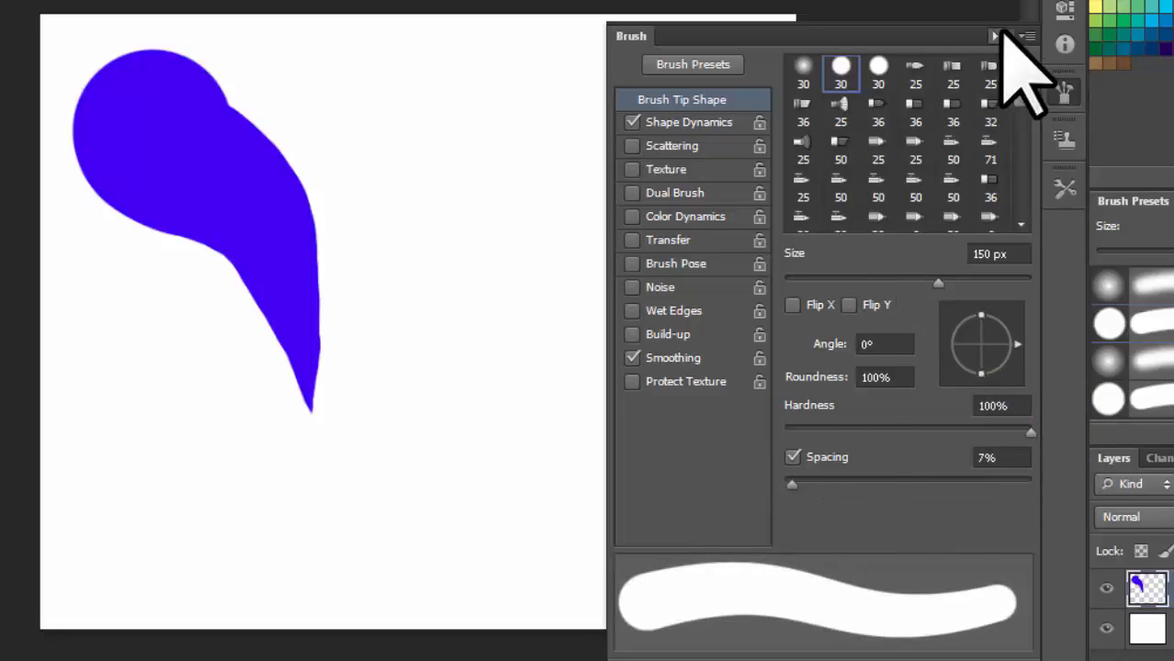
left_click(668, 127)
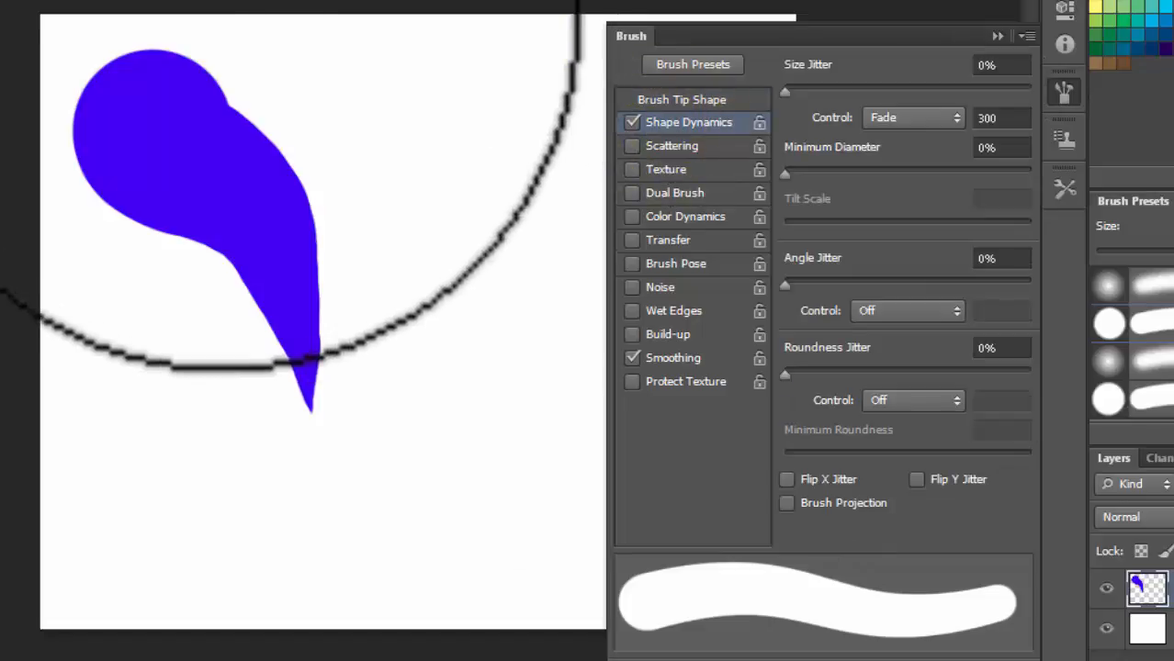
Reduce the brush size to 49 px and paint two long curved fading strokes to the right of the thick one
left_click(698, 99)
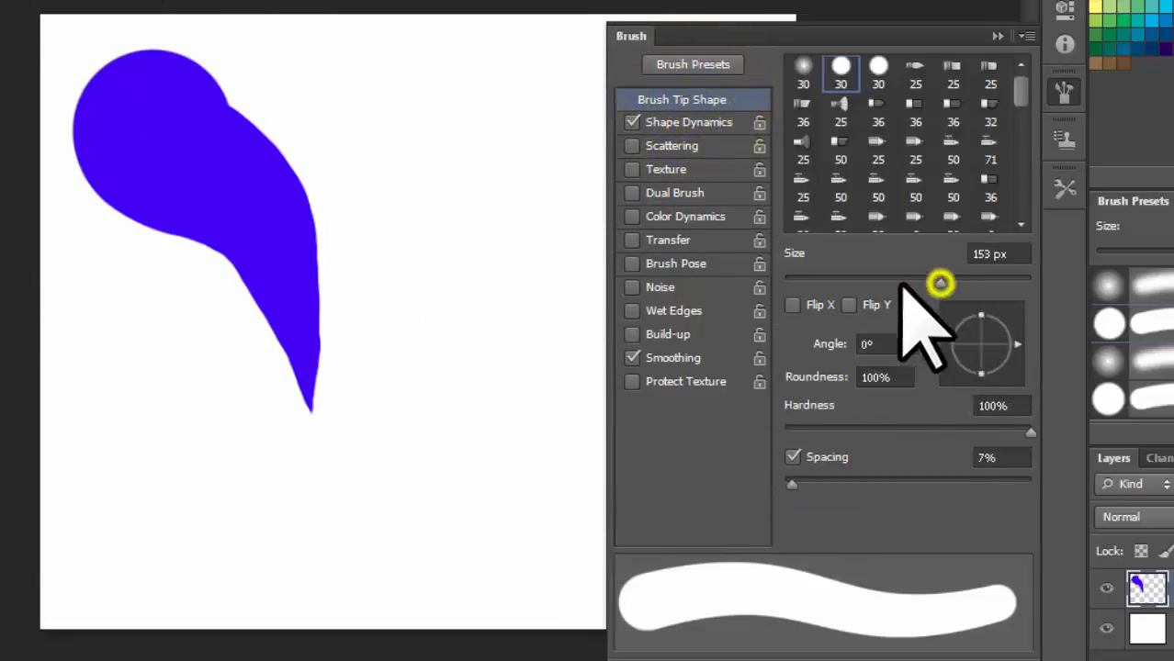
left_click_drag(939, 283, 844, 284)
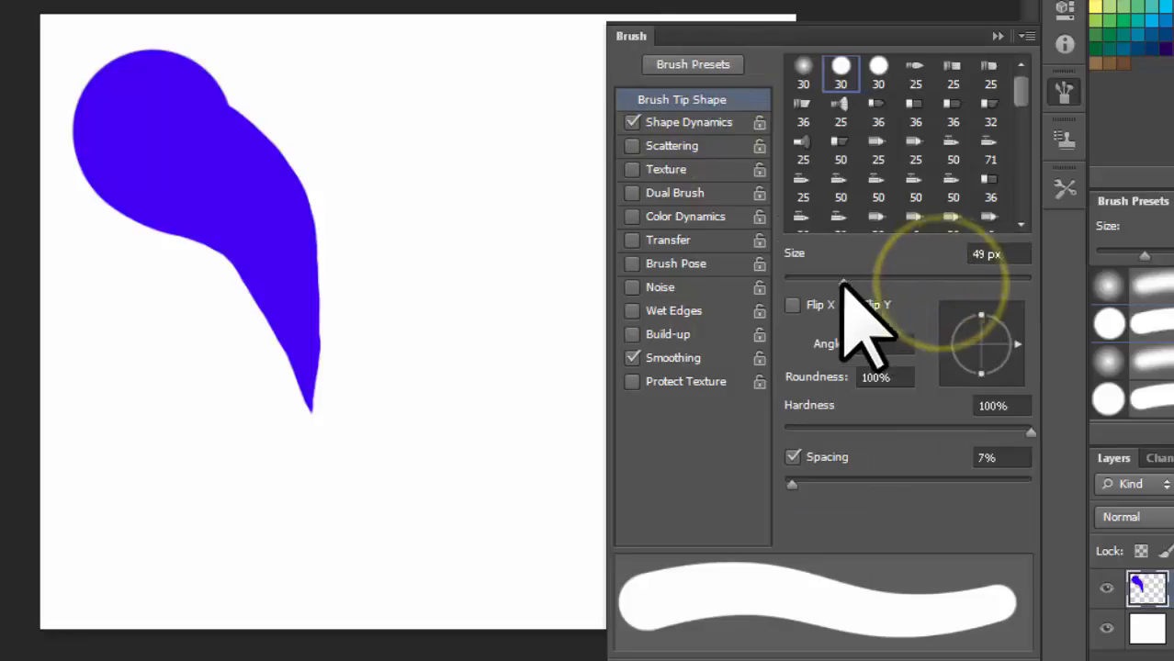
left_click(704, 130)
mouse_move(276, 66)
left_mouse_down()
mouse_move(341, 105)
mouse_move(402, 289)
mouse_move(349, 494)
mouse_move(205, 551)
mouse_move(105, 491)
left_mouse_up()
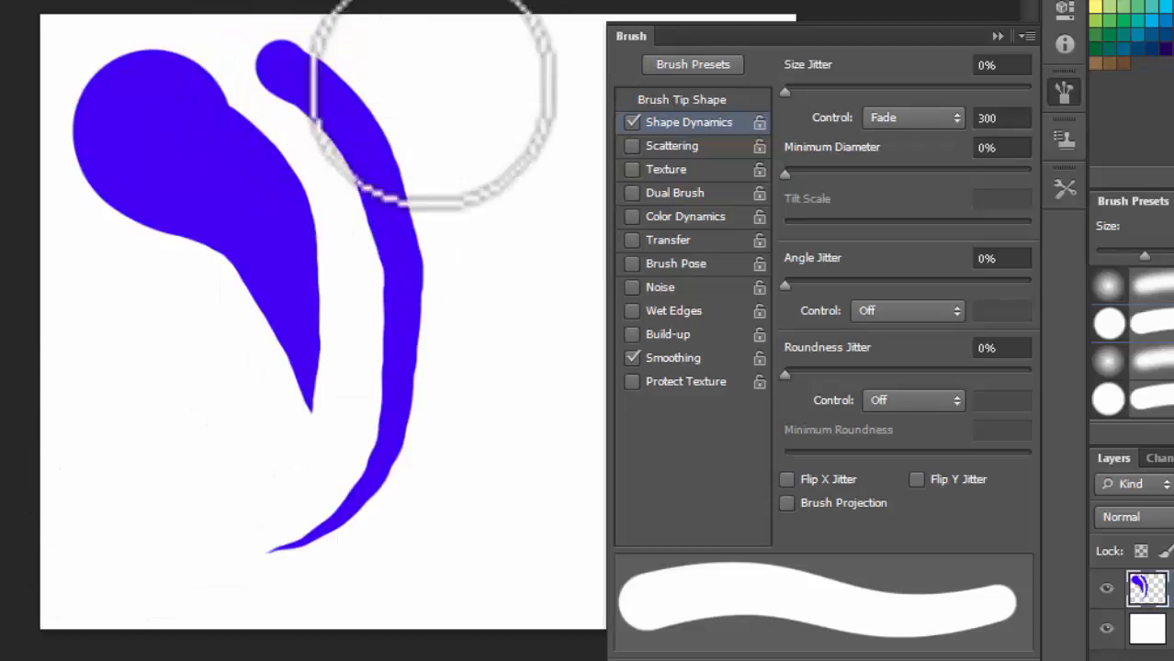
mouse_move(400, 37)
left_mouse_down()
mouse_move(525, 267)
mouse_move(404, 559)
left_mouse_up()
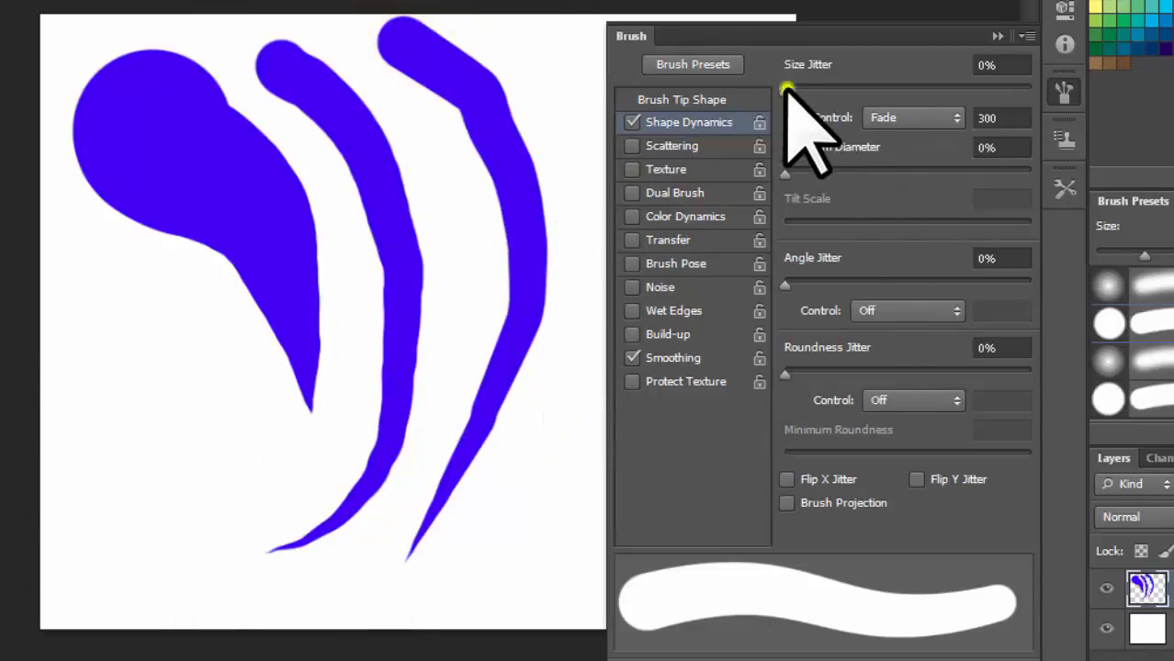
Set Size Jitter to 40% and paint a curved stroke down the canvas's left side and along its lower edge
left_click_drag(787, 89, 884, 104)
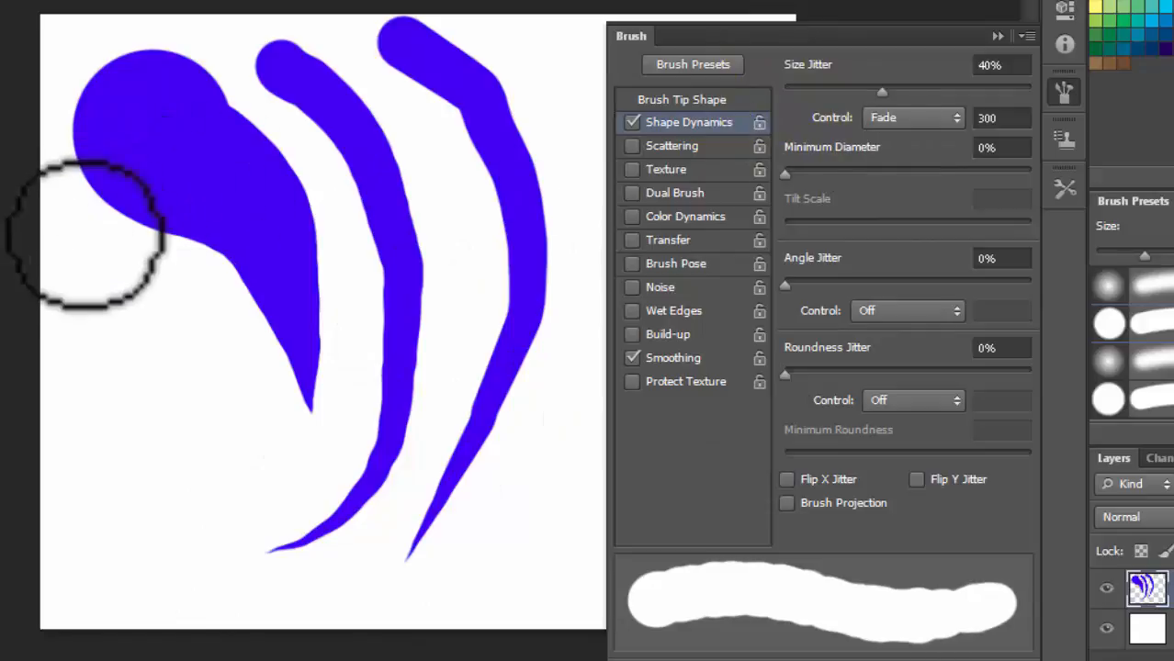
mouse_move(84, 244)
left_mouse_down()
mouse_move(98, 405)
mouse_move(133, 496)
left_mouse_up()
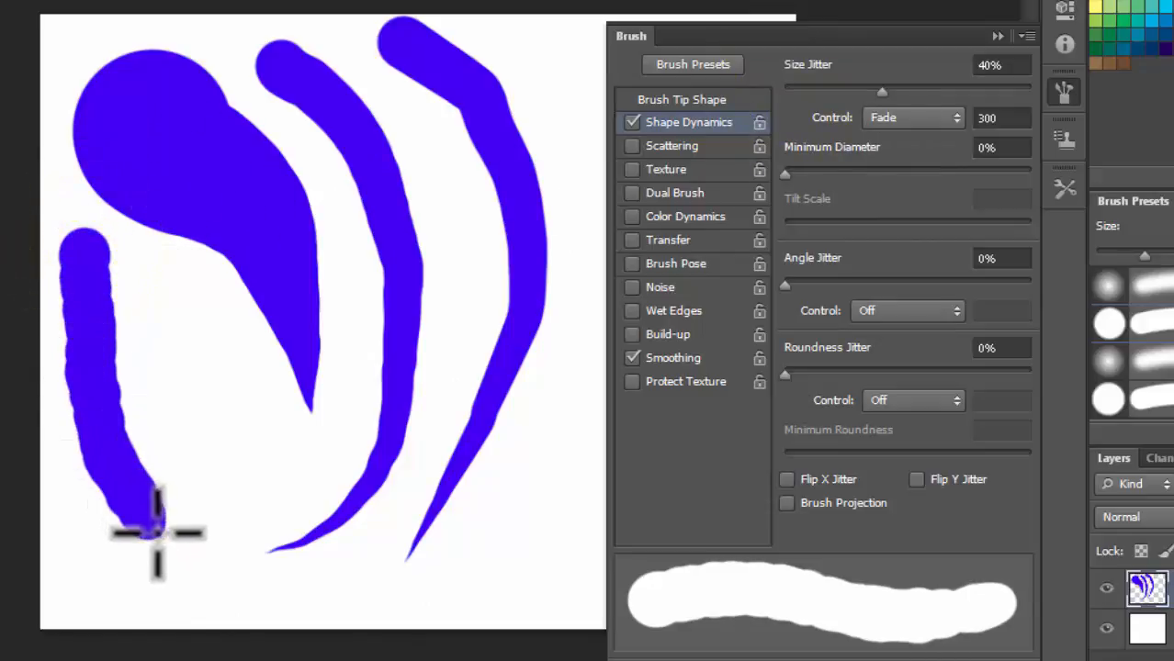
mouse_move(199, 566)
left_mouse_down()
mouse_move(275, 576)
mouse_move(451, 564)
left_mouse_up()
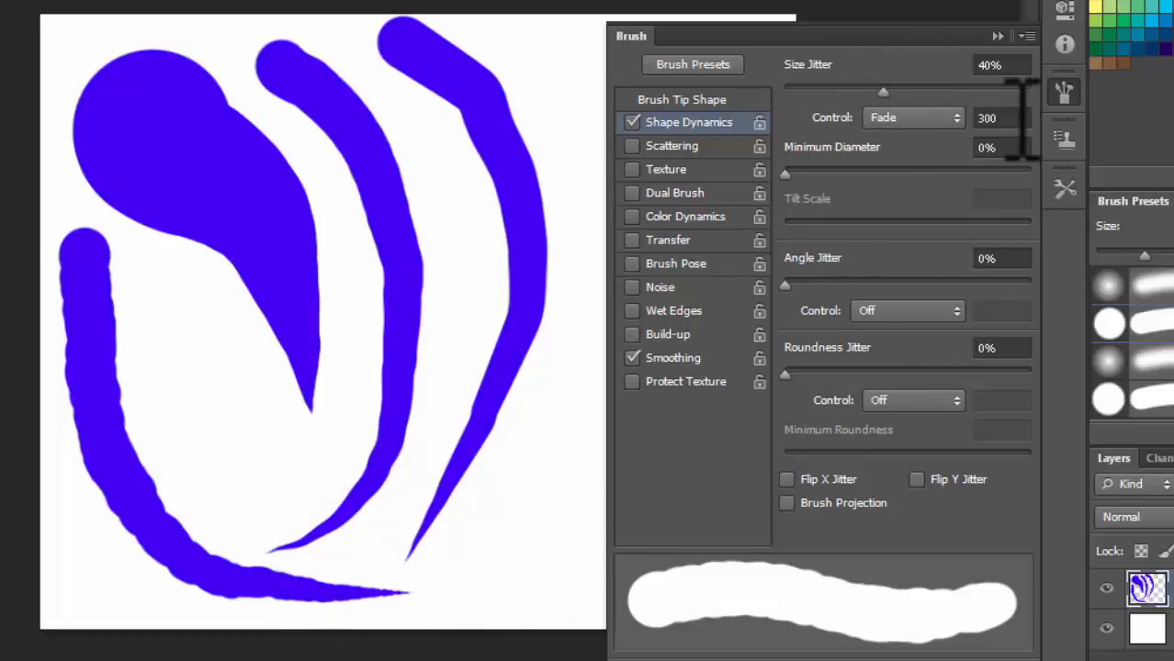
Set the size fade to 500 steps and delete Layer 1 with its painted strokes
type("5")
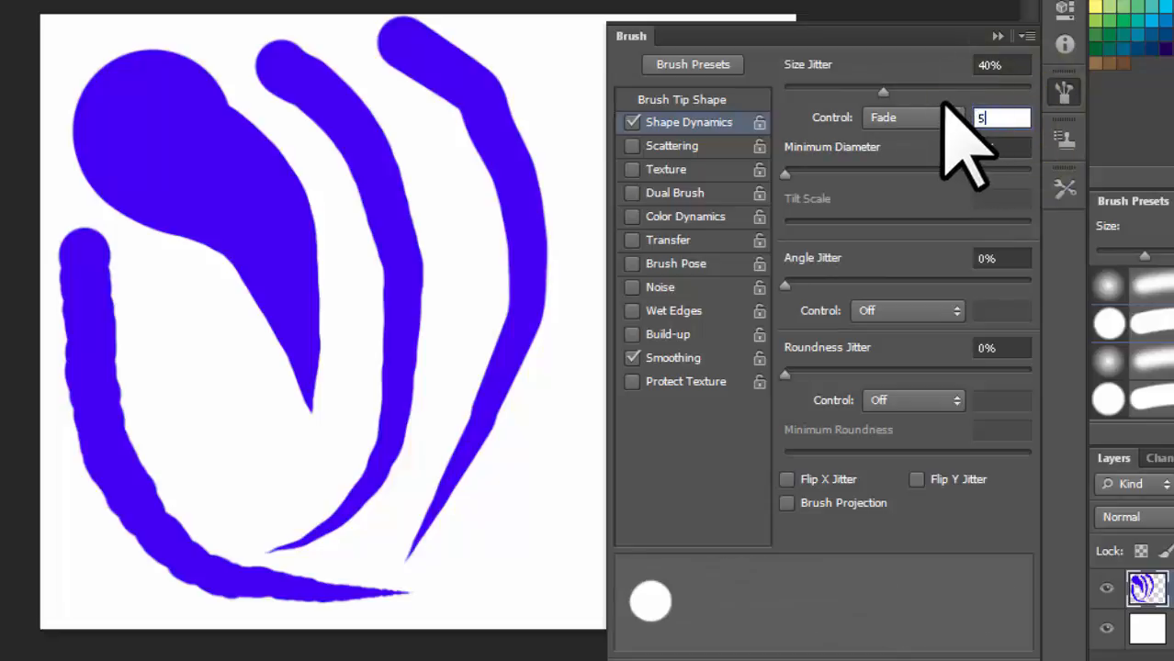
type("00")
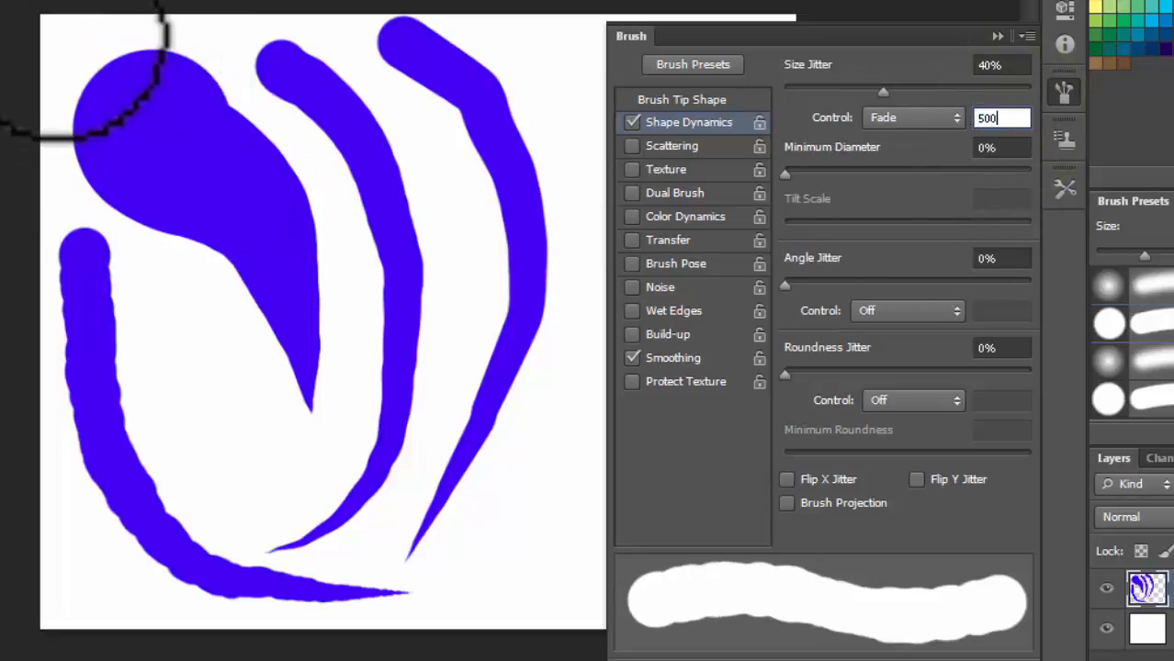
left_click(1173, 660)
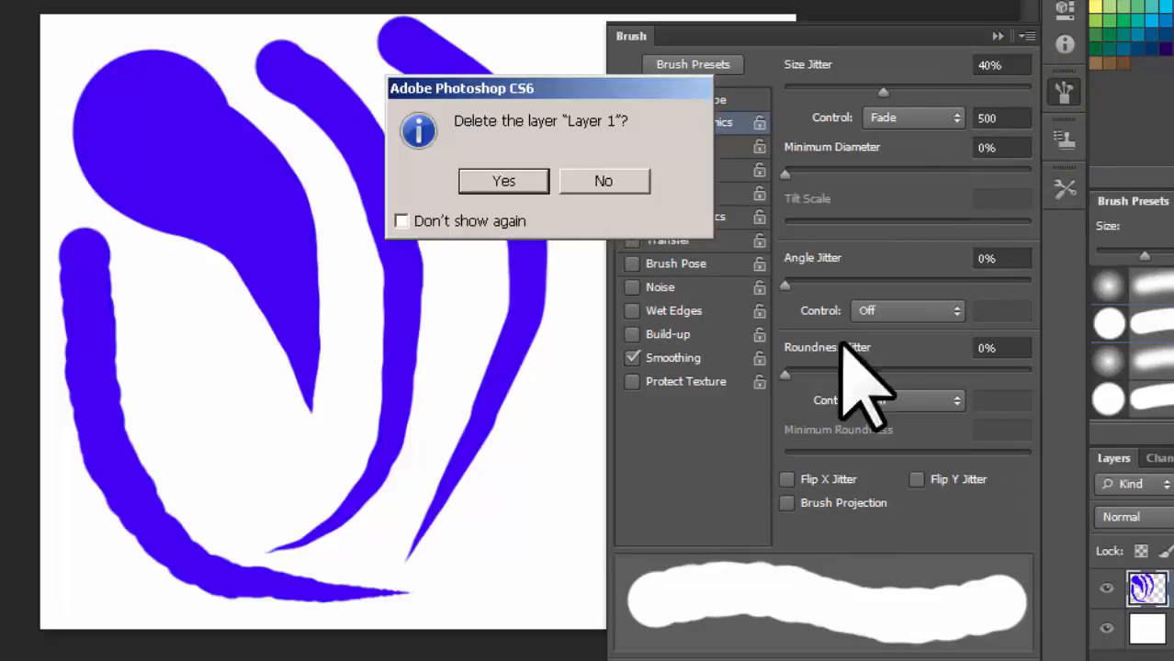
left_click(529, 183)
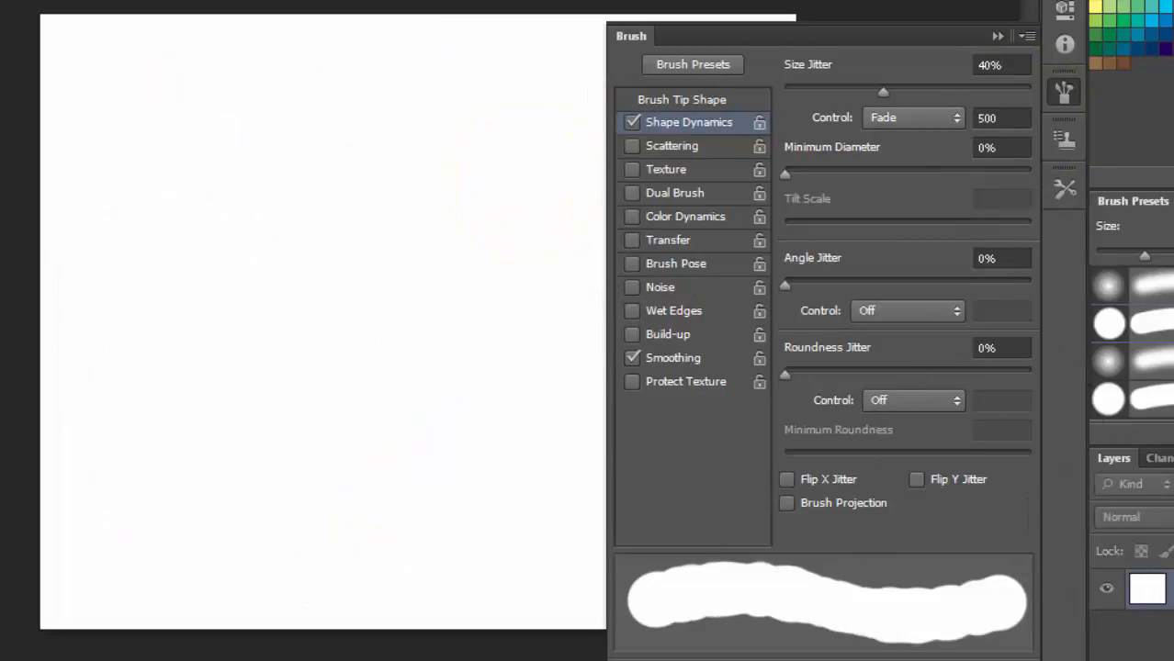
Move the Brush panel clear of the canvas and paint two long, curved, tapering blue strokes from the canvas's upper-left area
mouse_move(832, 33)
left_mouse_down()
mouse_move(1043, 18)
mouse_move(1034, 0)
left_mouse_up()
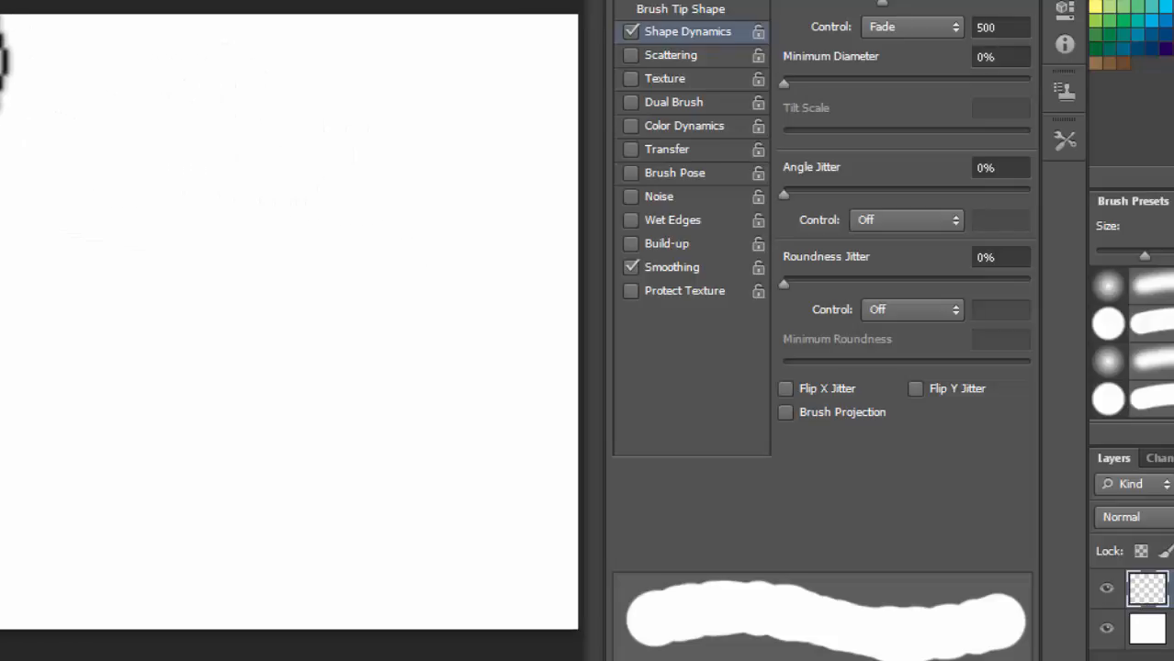
mouse_move(2, 230)
left_mouse_down()
mouse_move(124, 259)
mouse_move(433, 136)
mouse_move(204, 71)
mouse_move(67, 168)
left_mouse_up()
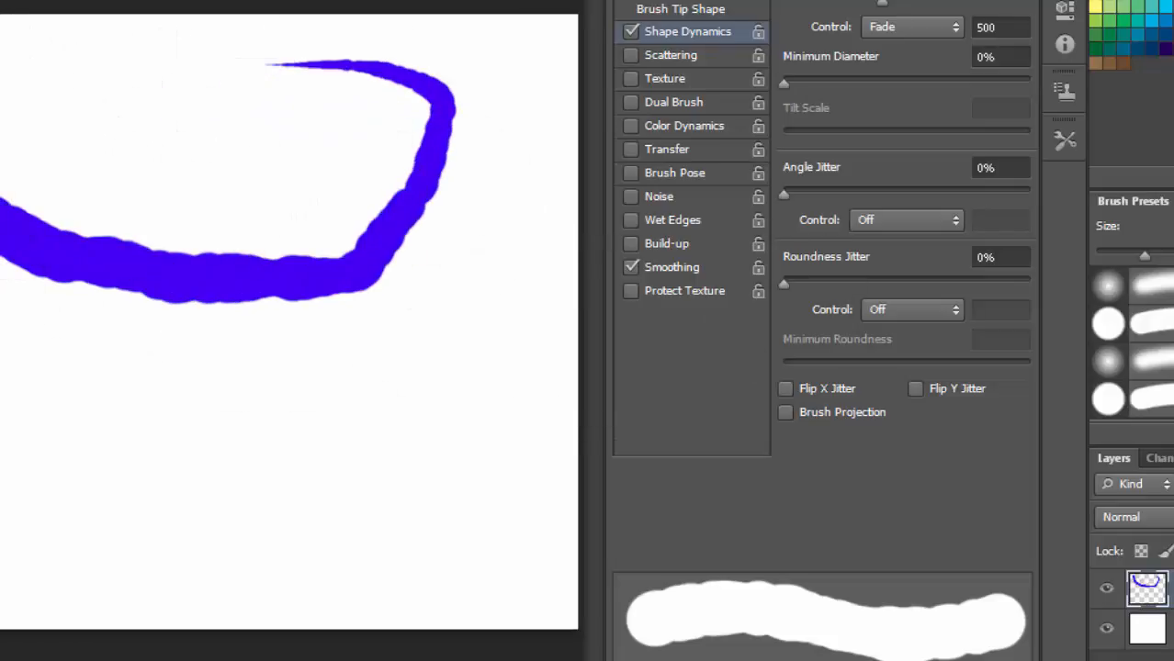
mouse_move(68, 73)
left_mouse_down()
mouse_move(79, 328)
mouse_move(173, 493)
mouse_move(338, 557)
mouse_move(665, 540)
left_mouse_up()
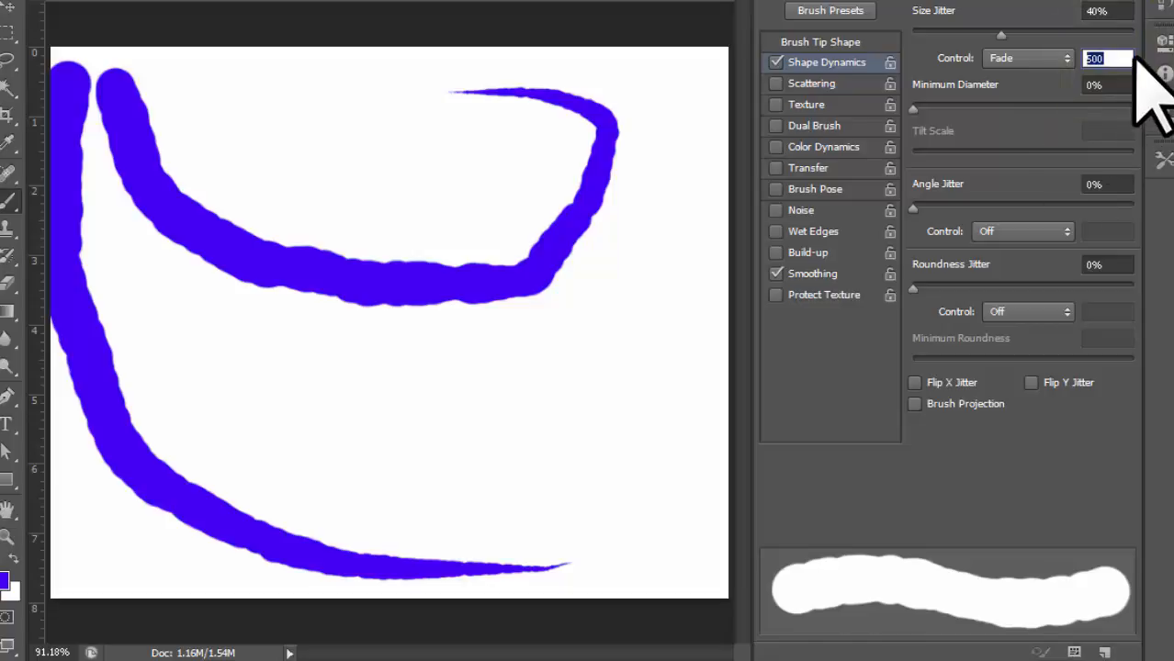
Paint a short stroke with the size fade at 50 steps and a longer curved one with it at 200
type("50")
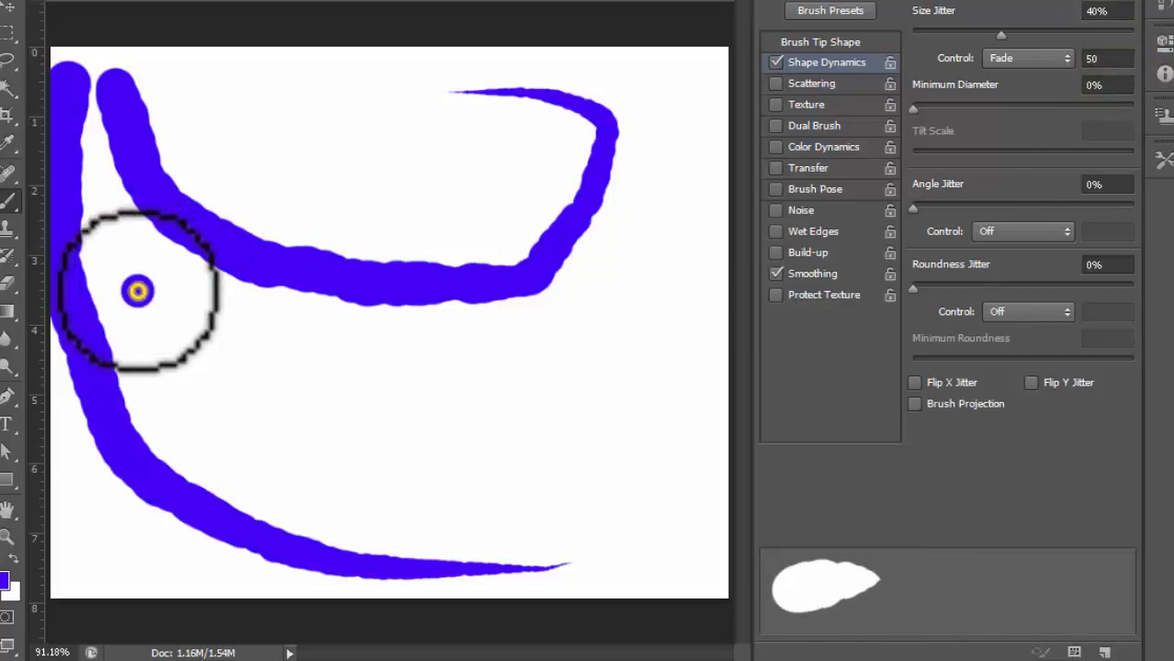
left_click_drag(138, 291, 165, 367)
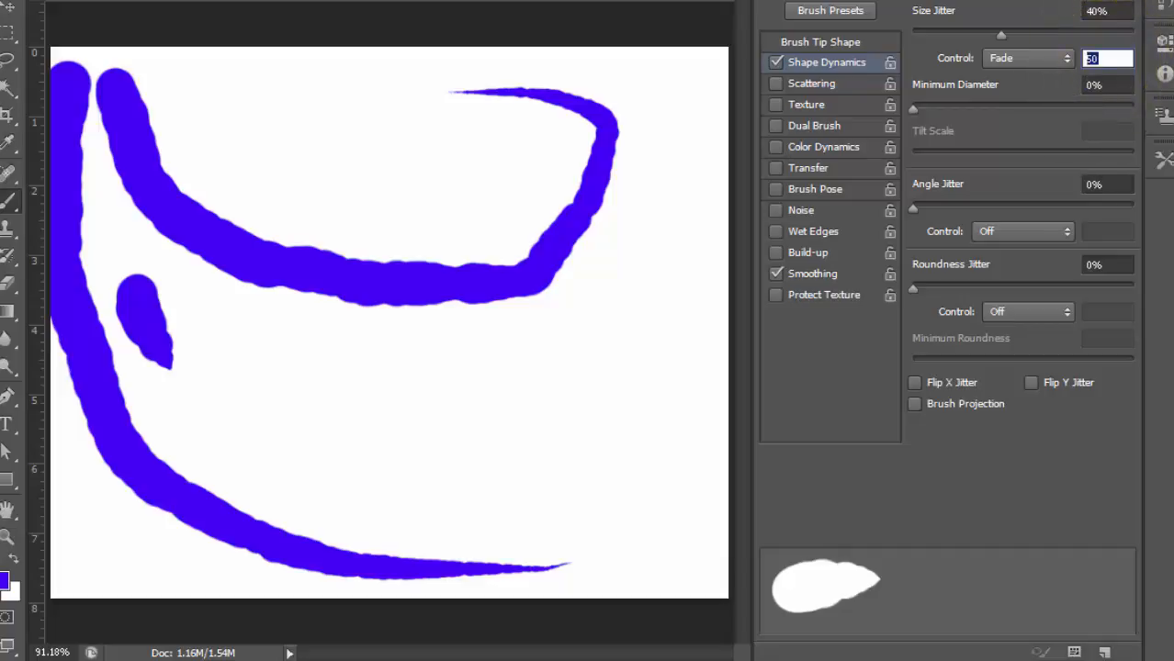
type("00")
mouse_move(209, 307)
left_mouse_down()
mouse_move(269, 397)
mouse_move(351, 446)
mouse_move(451, 470)
left_mouse_up()
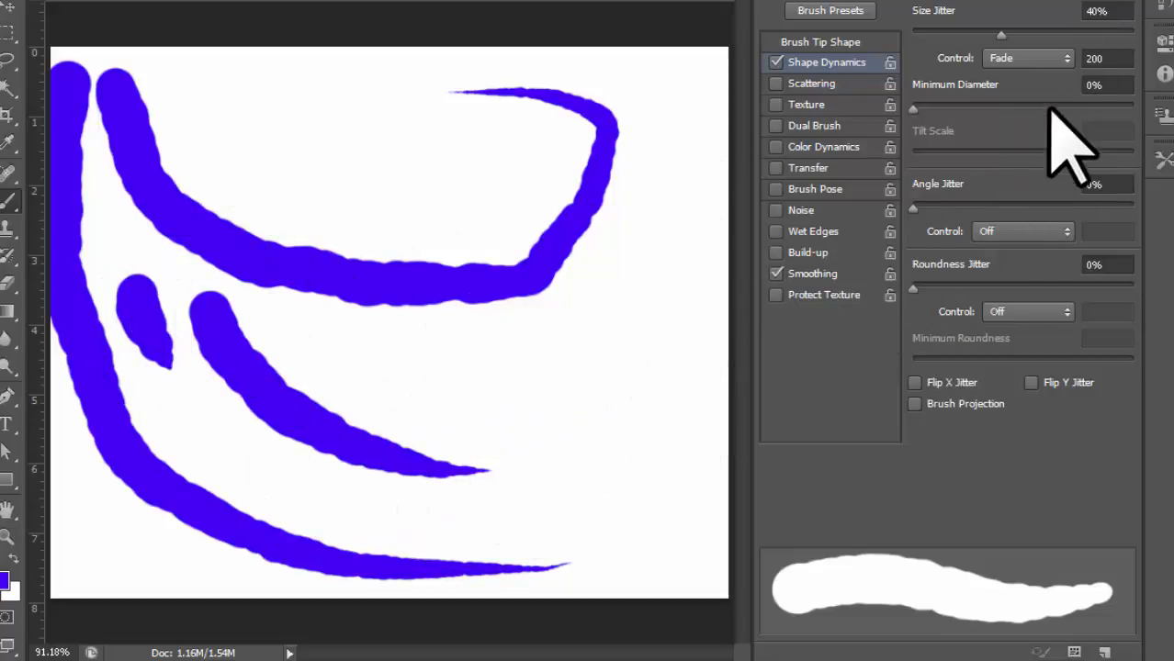
Set Minimum Diameter to 72% and paint long looping strokes over most of the canvas
left_click_drag(915, 107, 1071, 110)
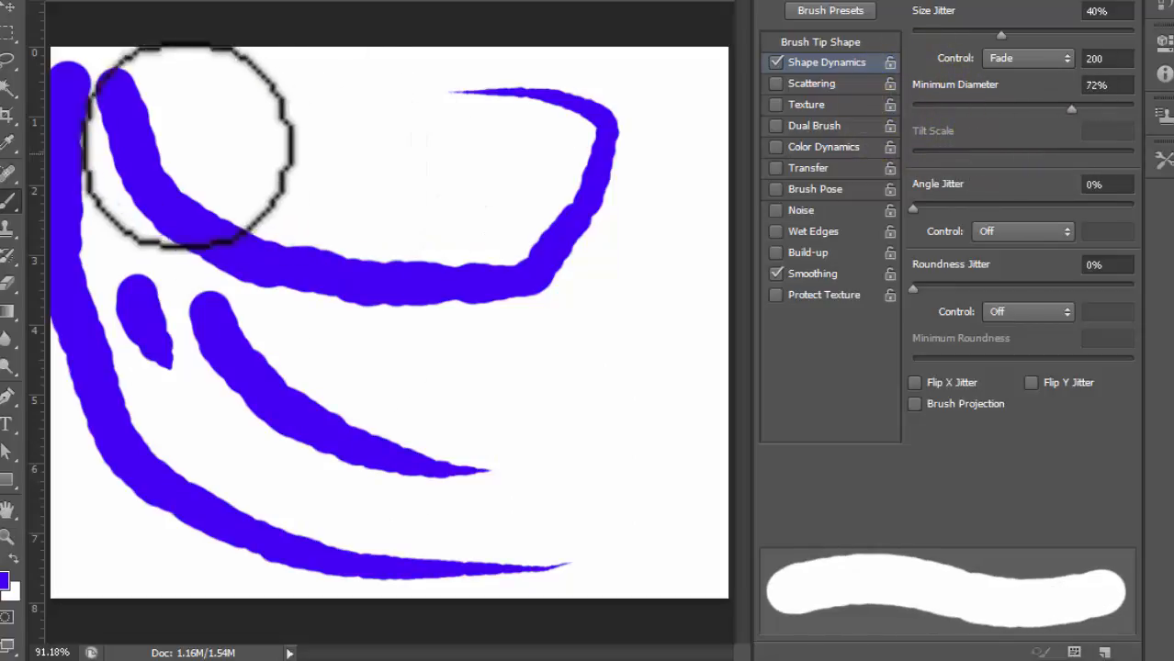
mouse_move(161, 85)
left_mouse_down()
mouse_move(538, 276)
mouse_move(597, 461)
mouse_move(522, 544)
mouse_move(372, 524)
mouse_move(227, 441)
mouse_move(183, 295)
mouse_move(295, 136)
mouse_move(602, 173)
mouse_move(654, 360)
left_mouse_up()
mouse_move(623, 405)
left_mouse_down()
mouse_move(323, 399)
mouse_move(255, 197)
mouse_move(472, 83)
mouse_move(667, 162)
mouse_move(544, 531)
mouse_move(144, 415)
mouse_move(147, 146)
left_mouse_up()
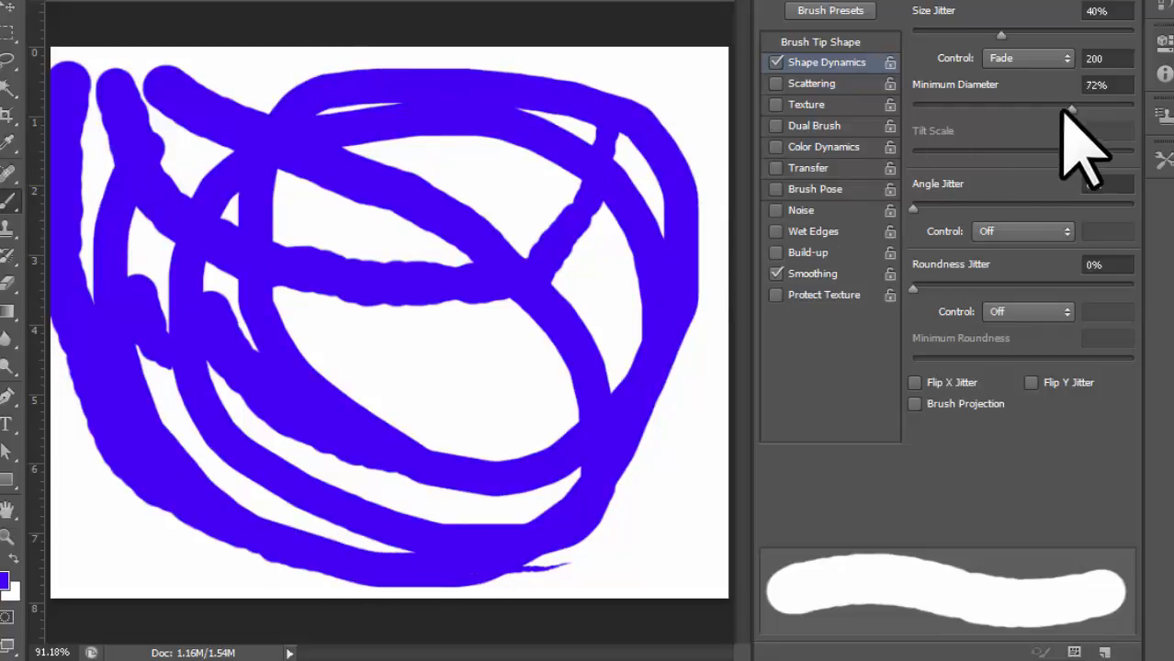
Set Minimum Diameter to 0% and delete the painted strokes from the canvas
left_click_drag(1062, 108, 897, 105)
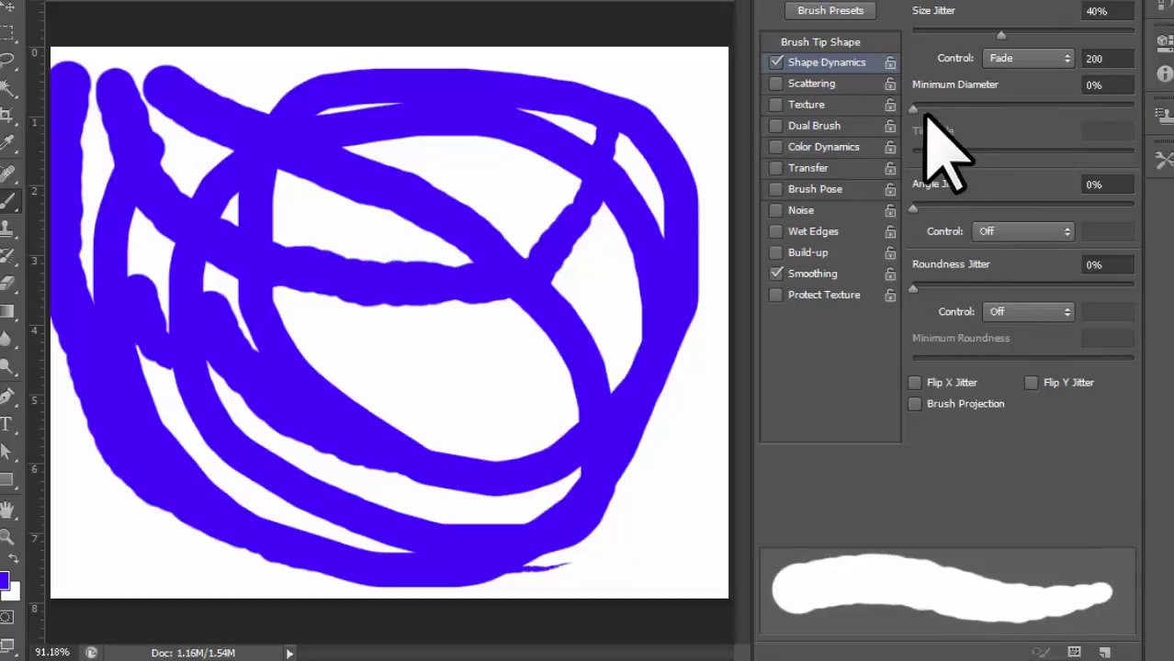
left_click_drag(909, 105, 851, 111)
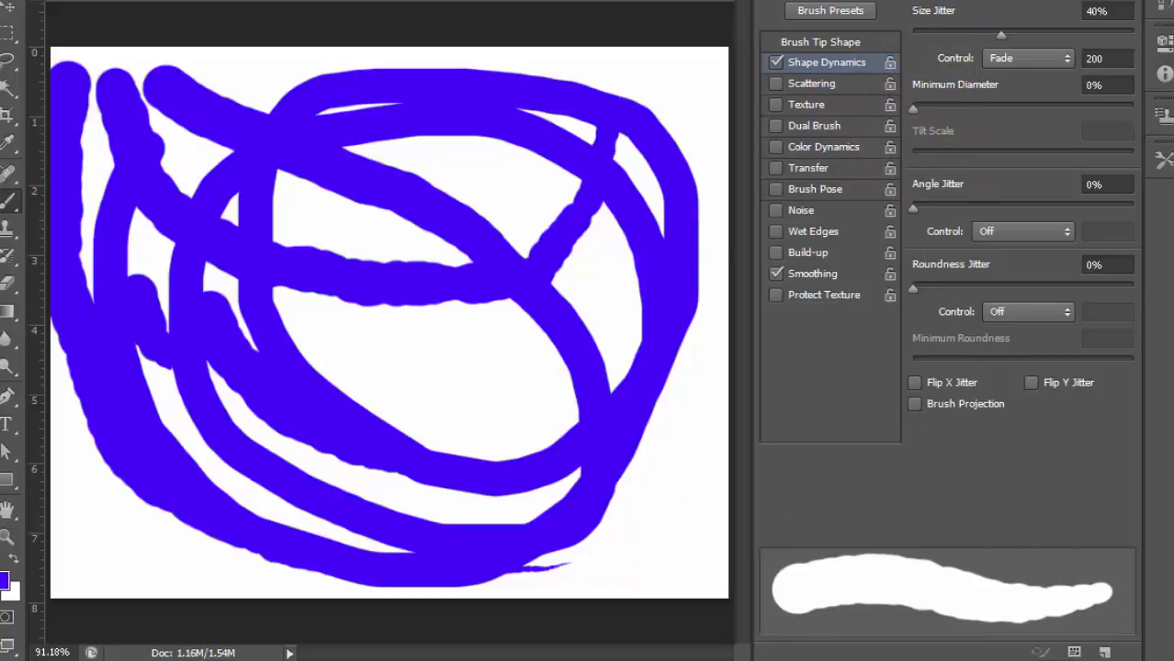
key("Delete")
left_click(661, 197)
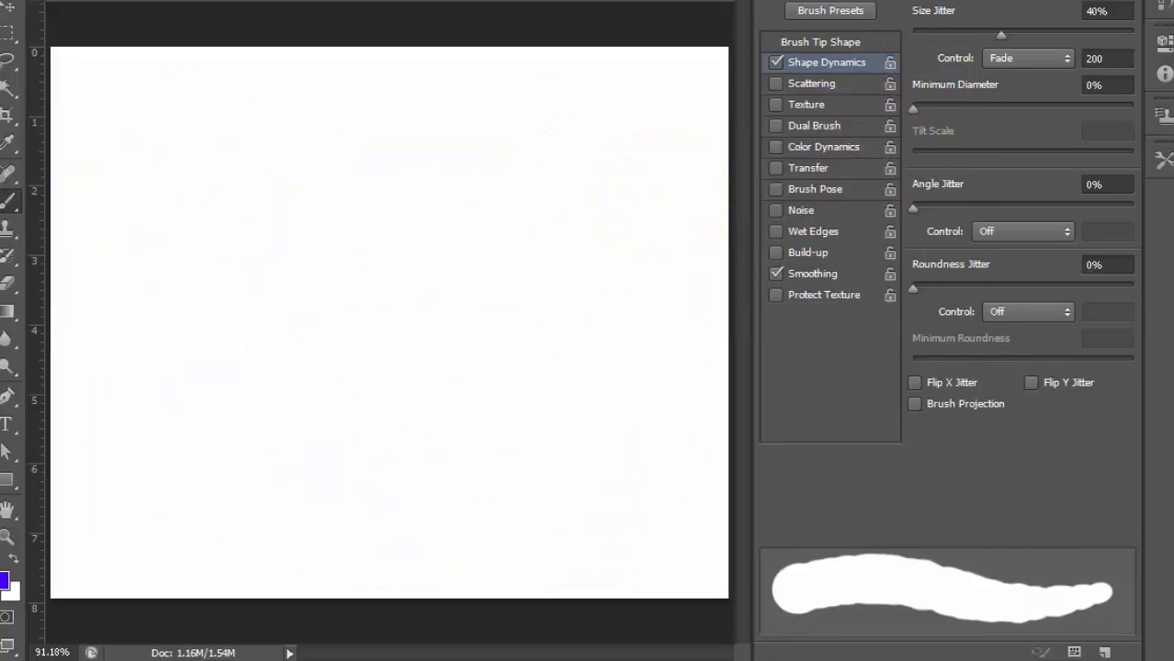
Try Minimum Diameter at 100% and a higher Angle Jitter, returning both to 0%
left_click_drag(915, 108, 1014, 111)
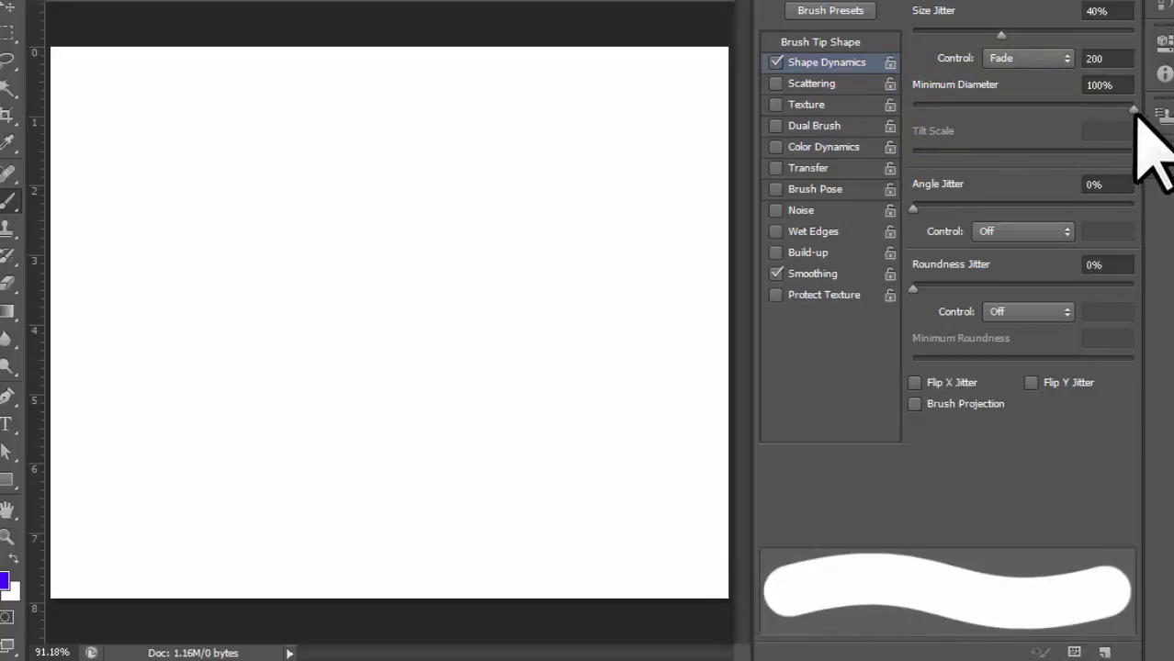
left_click_drag(1133, 108, 857, 103)
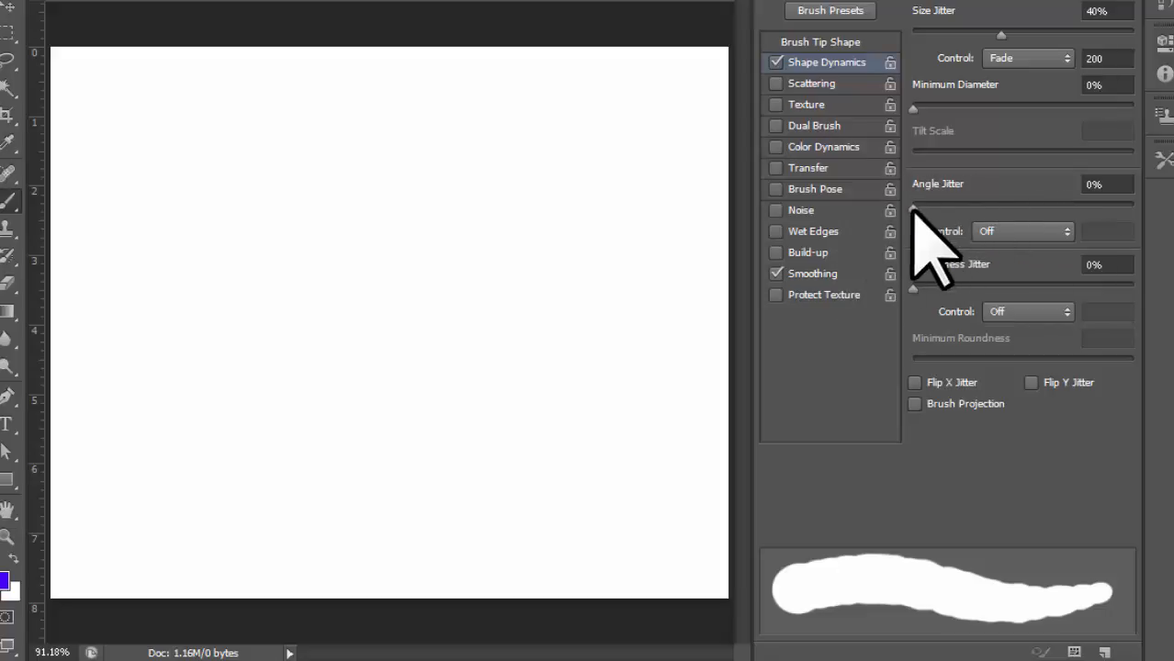
mouse_move(912, 208)
left_mouse_down()
mouse_move(1082, 210)
mouse_move(904, 210)
left_mouse_up()
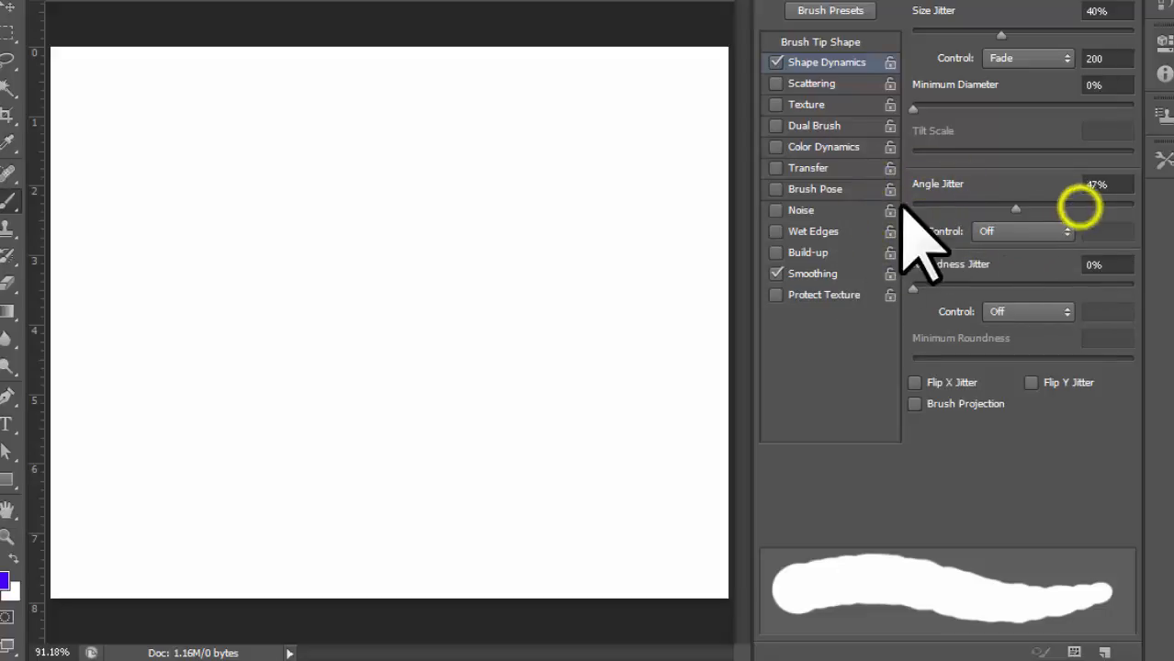
Try Fade, Pen Pressure and Pen Tilt as the Angle Jitter control and return it to Off
left_click(1062, 230)
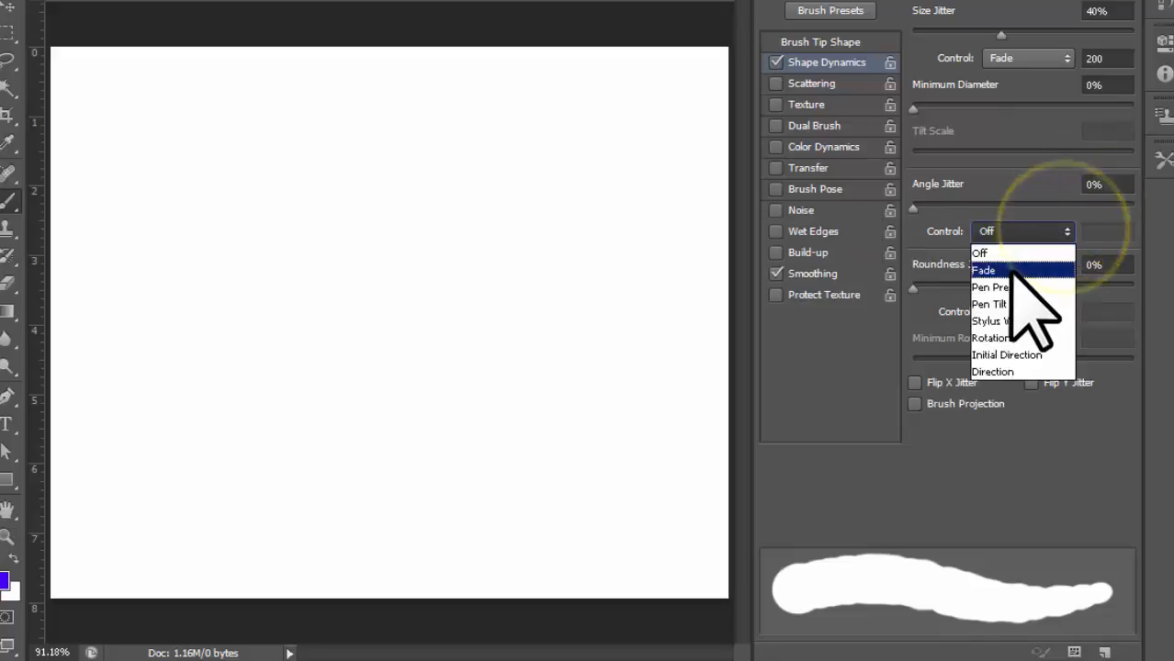
left_click(1018, 271)
left_click(928, 208)
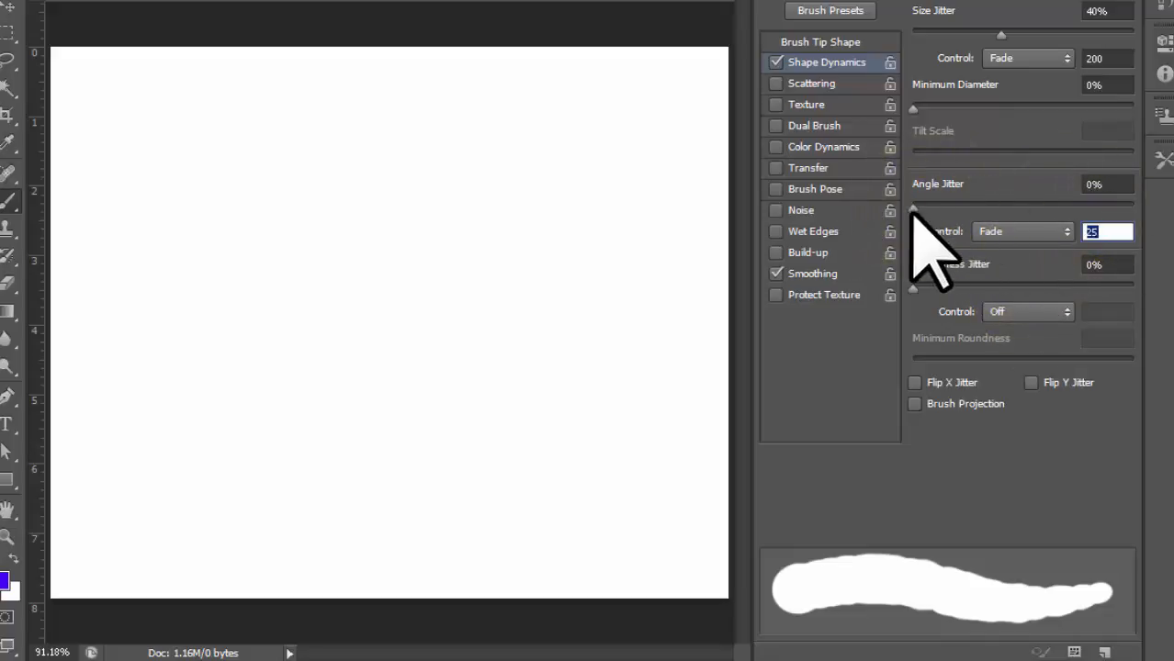
left_click(1062, 231)
left_click(1015, 284)
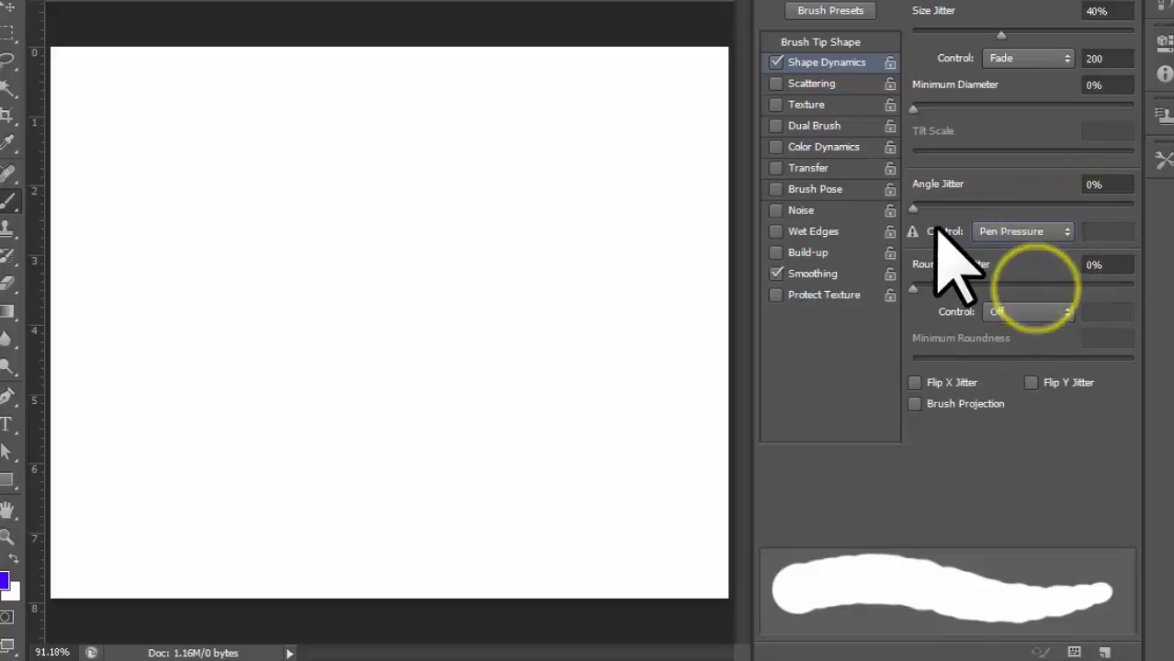
left_click_drag(918, 208, 812, 208)
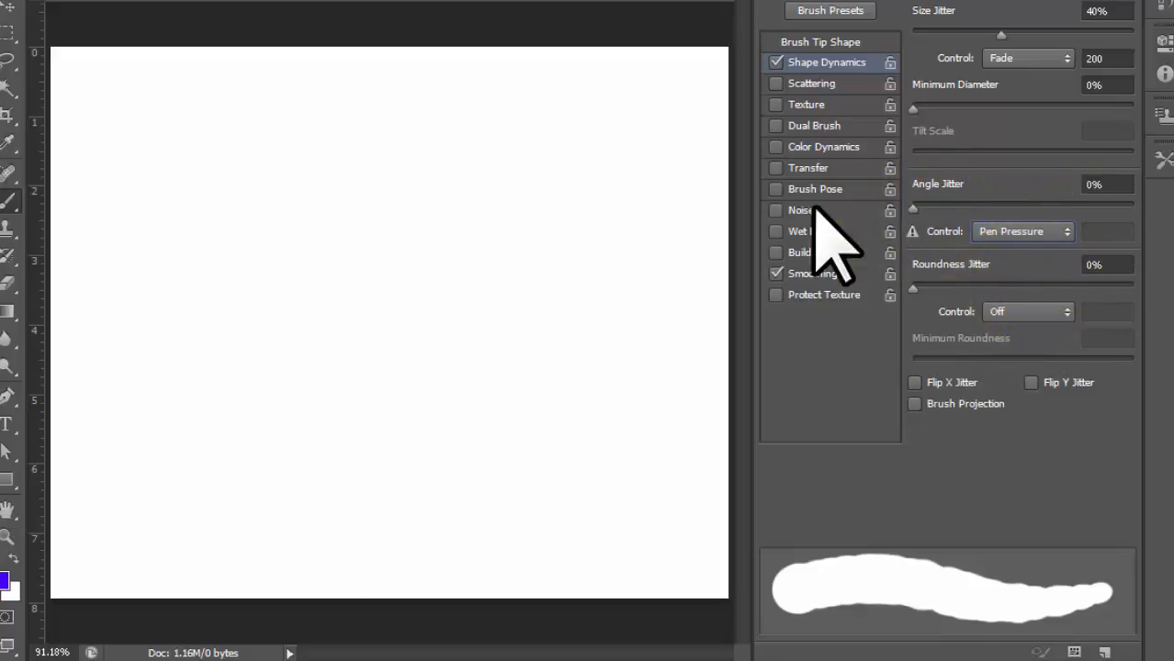
left_click(1068, 232)
left_click(1007, 306)
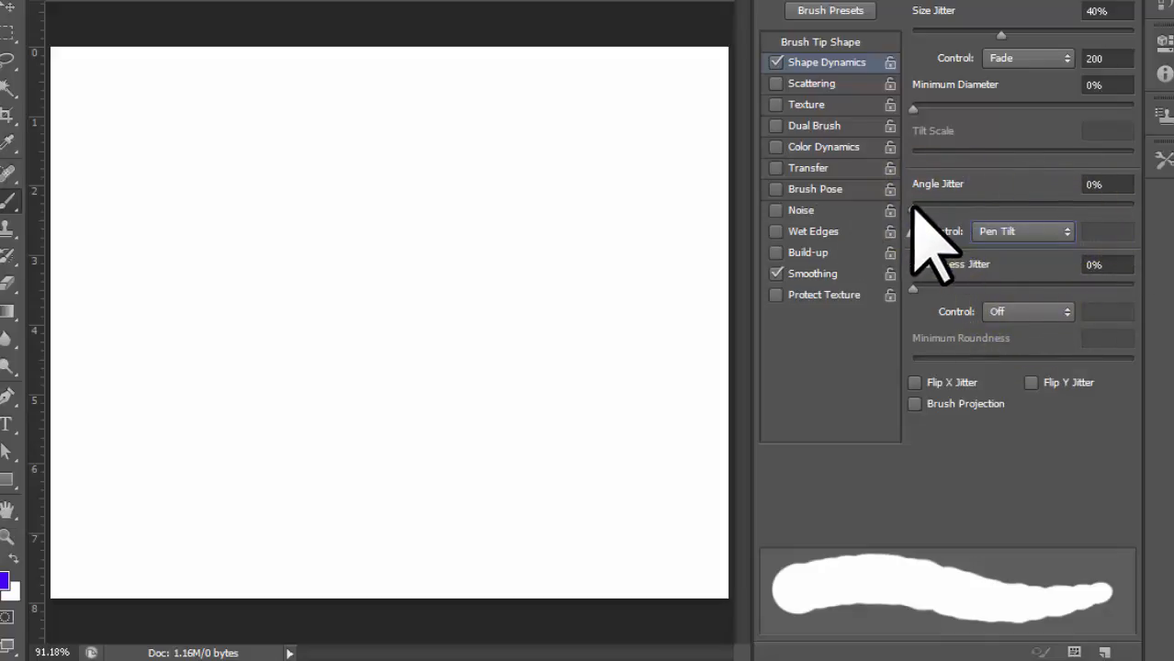
left_click(1067, 232)
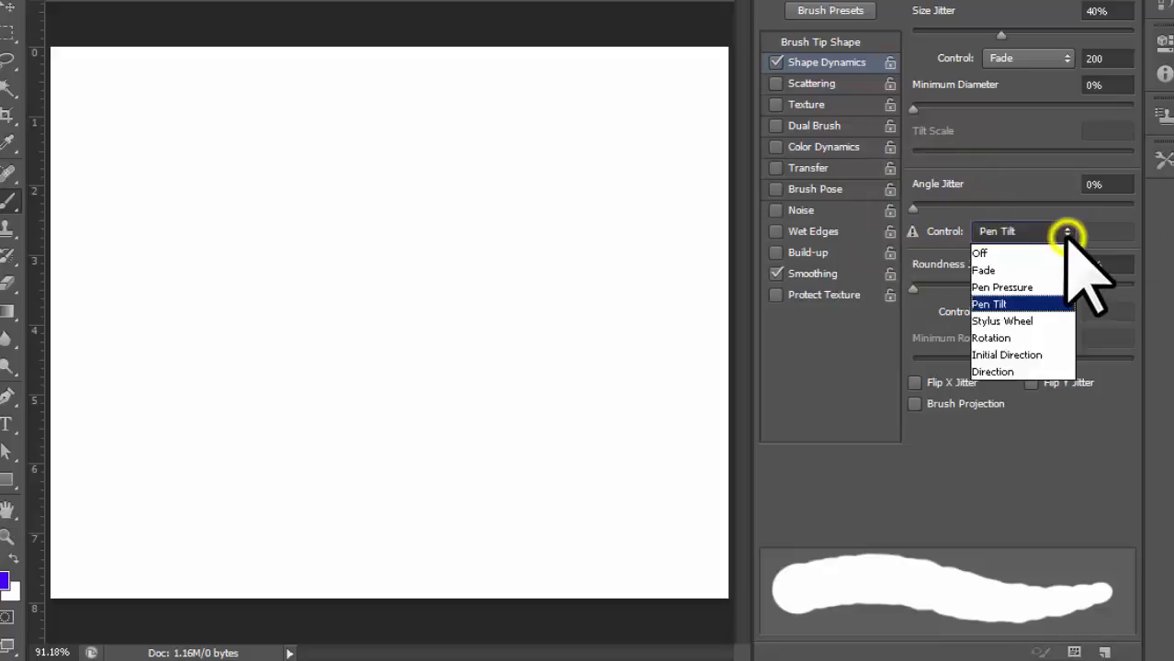
left_click(1027, 253)
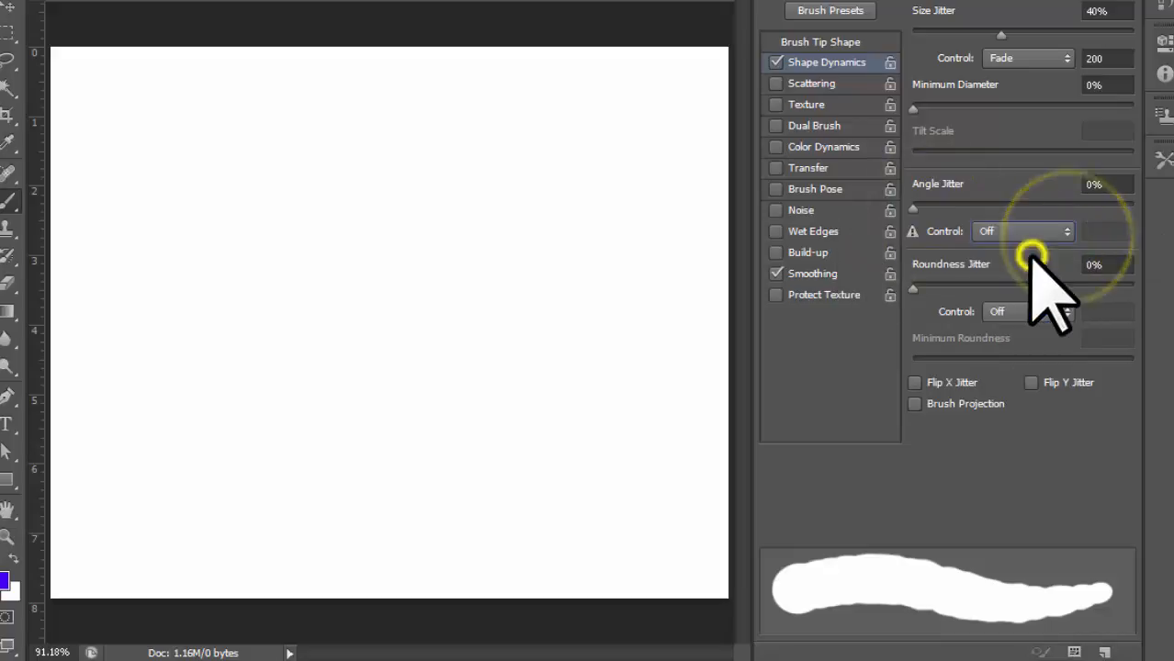
Set the size control to Pen Pressure and try a larger Minimum Diameter before returning it to 0%
left_click(1068, 58)
left_click(1023, 113)
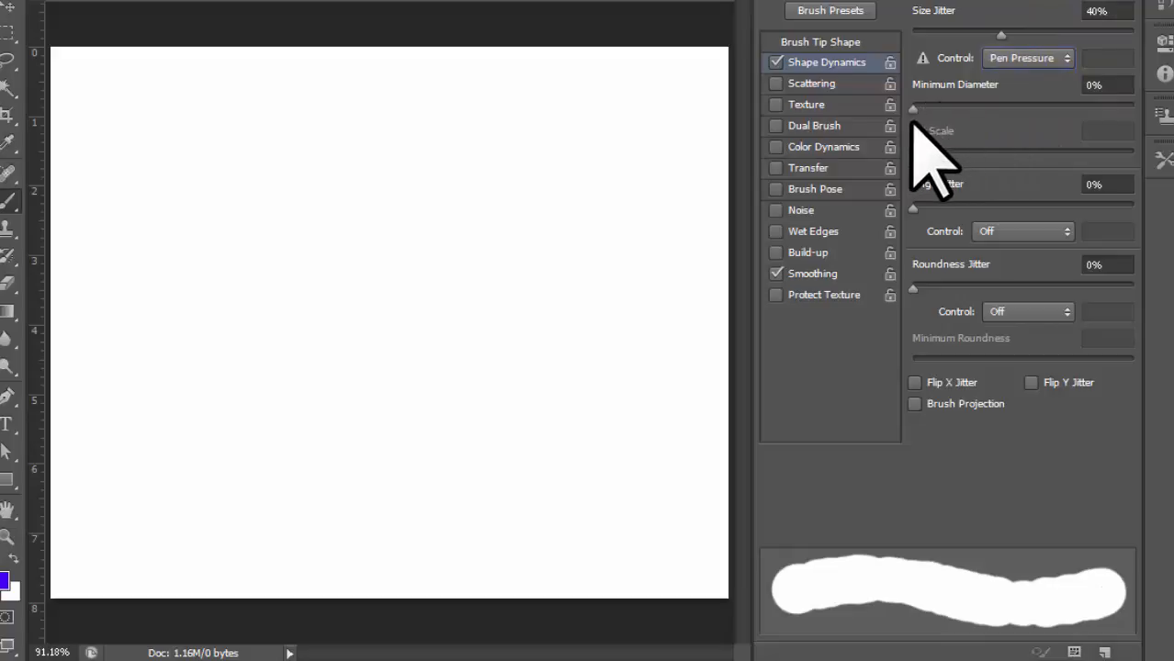
left_click(1102, 85)
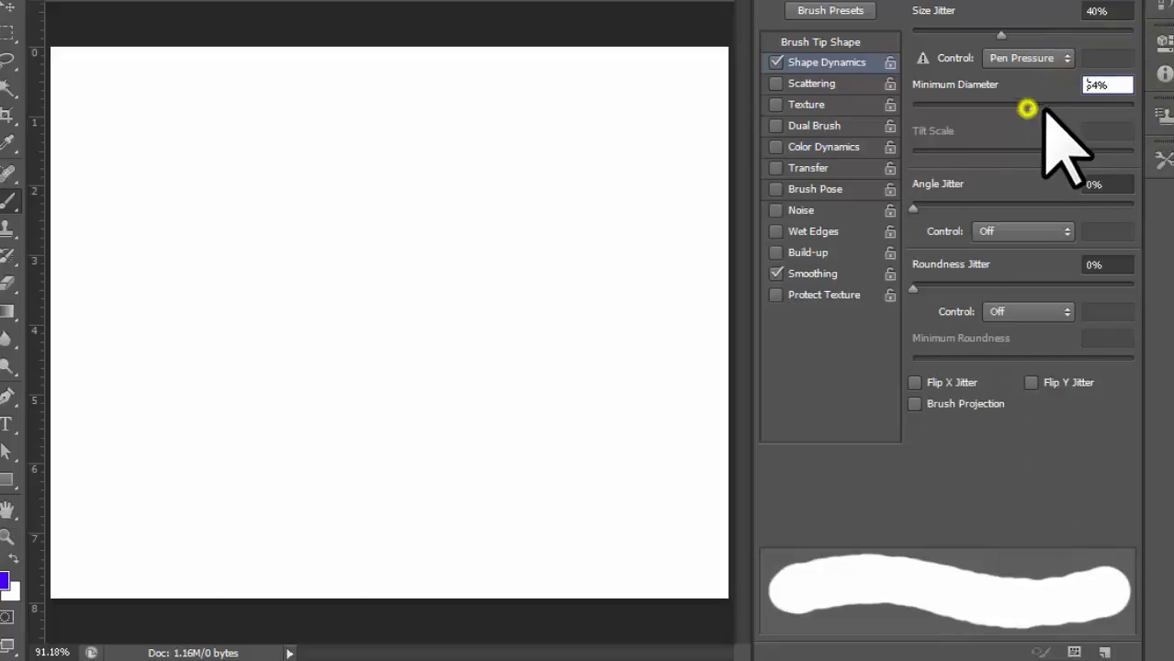
mouse_move(1029, 108)
left_mouse_down()
mouse_move(1156, 119)
mouse_move(910, 108)
mouse_move(1134, 105)
mouse_move(972, 116)
mouse_move(993, 121)
mouse_move(1105, 112)
mouse_move(910, 113)
mouse_move(1153, 117)
mouse_move(825, 117)
left_mouse_up()
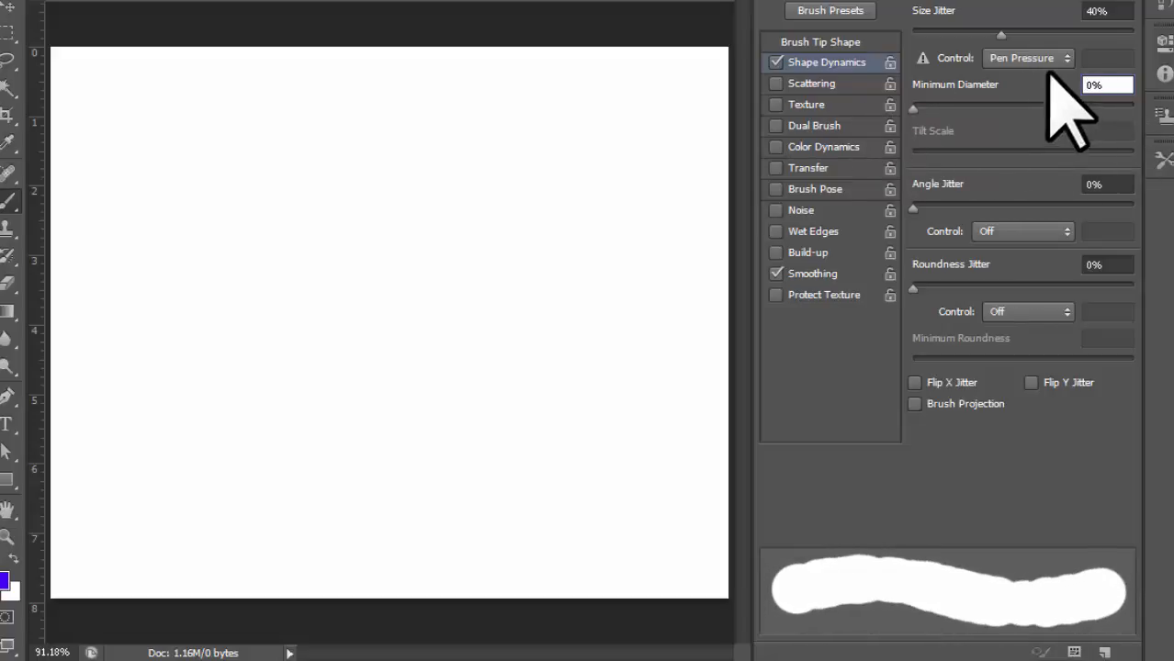
Try Pen Tilt, Stylus Wheel and Pen Pressure as the size control and return it to Fade
left_click(1063, 58)
left_click(1010, 131)
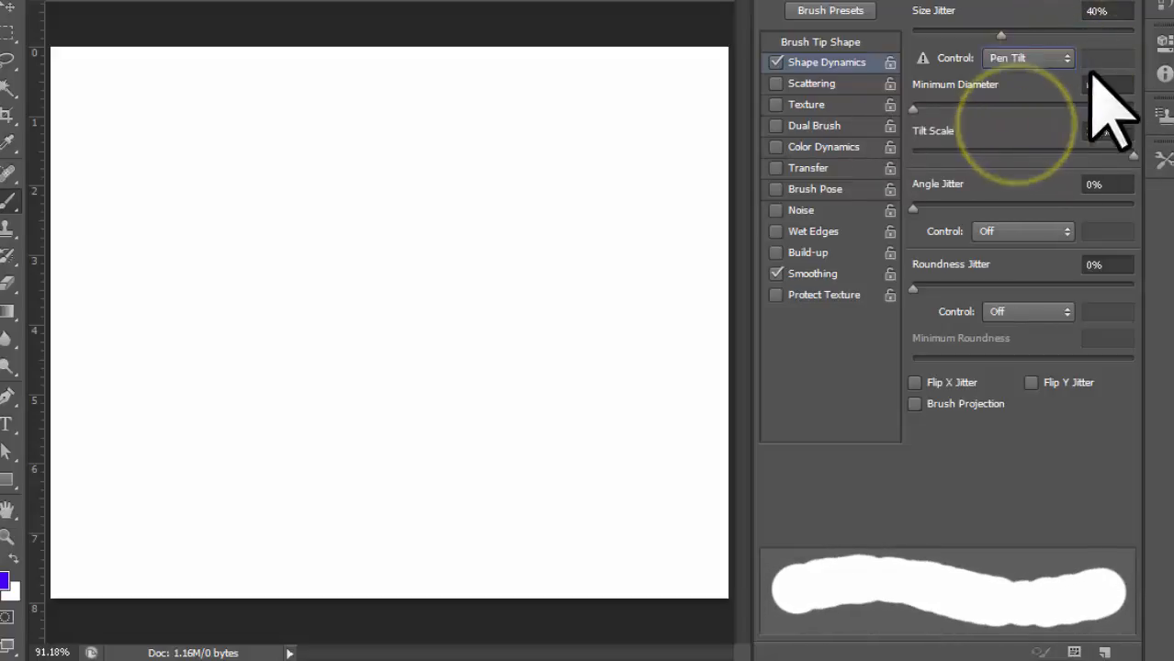
left_click(1061, 57)
left_click(1015, 147)
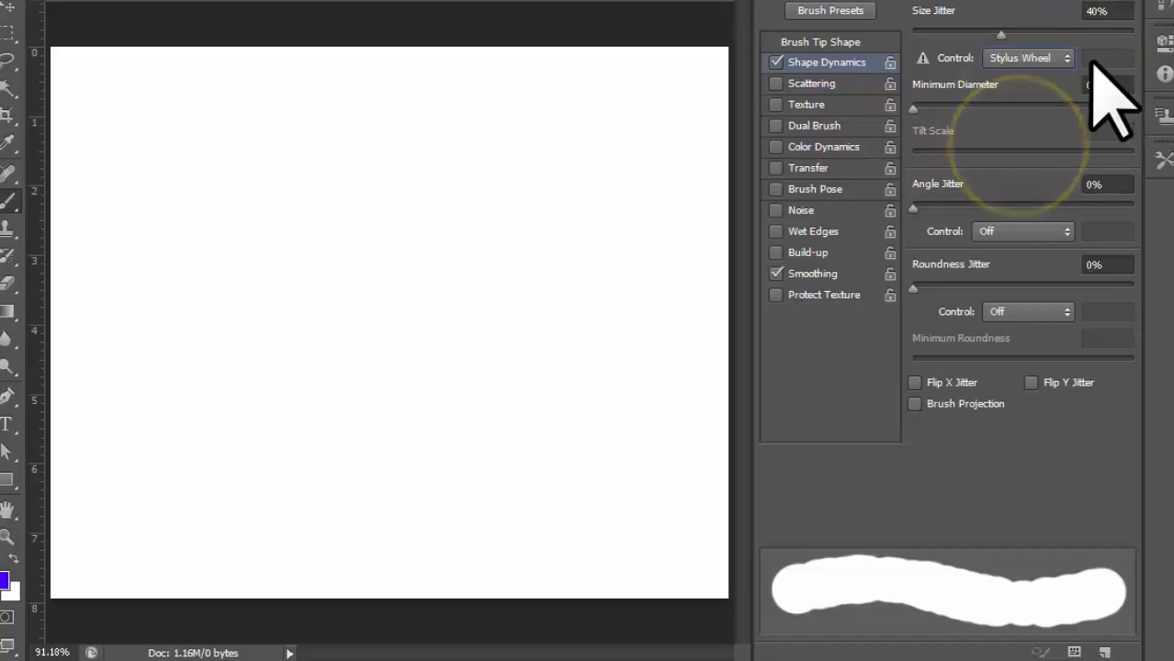
left_click(1066, 58)
left_click(1028, 97)
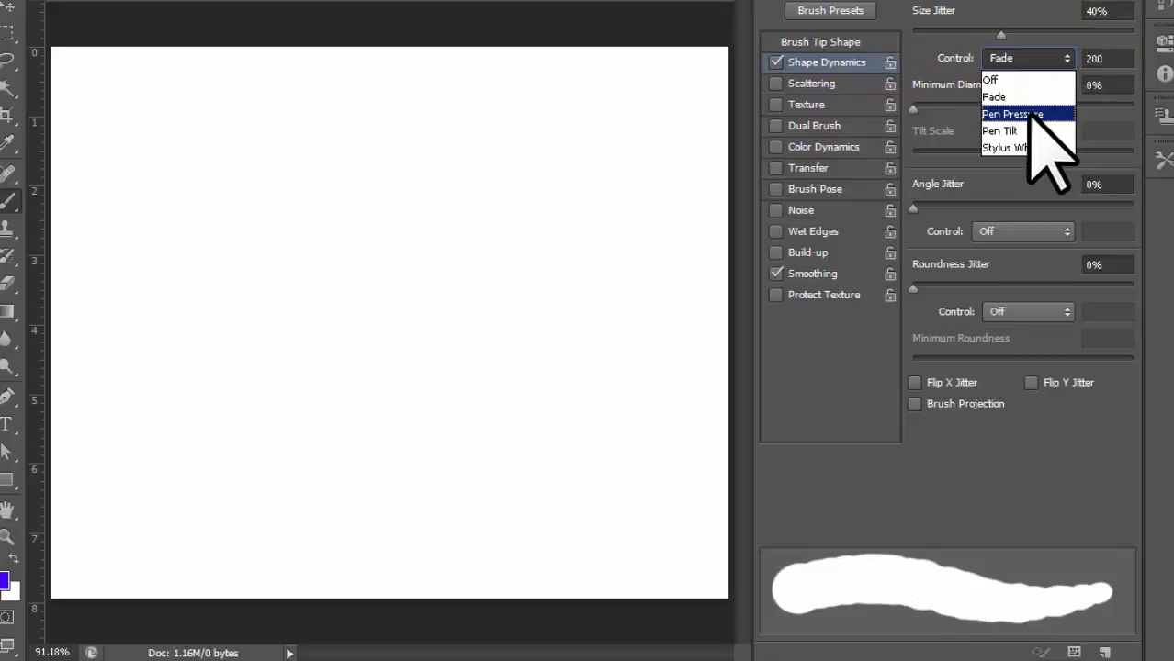
left_click(1015, 114)
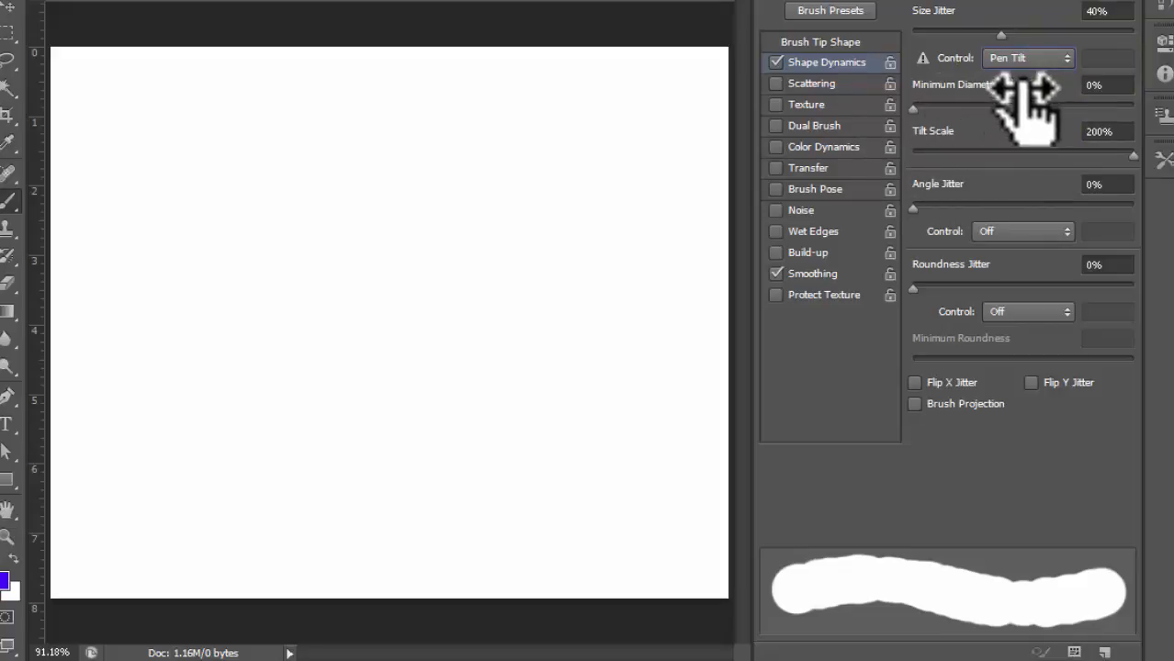
left_click(1054, 58)
left_click(1008, 92)
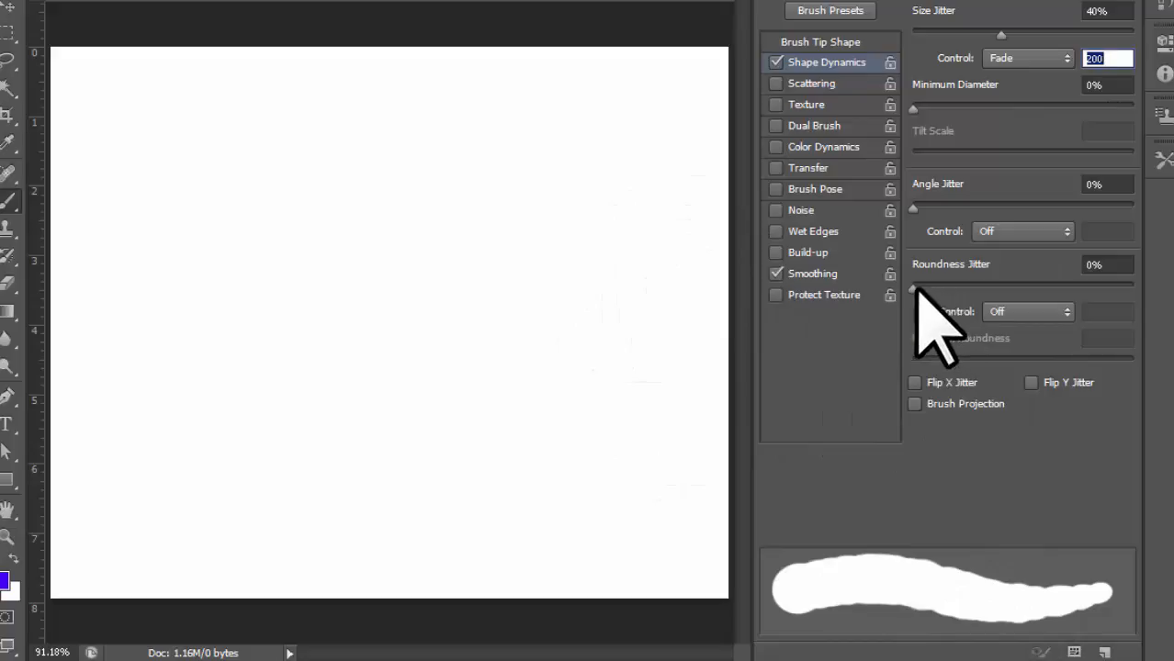
Set Roundness Jitter to 100% and Minimum Roundness to 1%, leaving Brush Projection off
left_click_drag(914, 287, 1162, 303)
mouse_move(1056, 295)
left_mouse_down()
mouse_move(980, 287)
mouse_move(1040, 289)
left_mouse_up()
left_click_drag(912, 208, 1040, 210)
left_click_drag(952, 209, 873, 208)
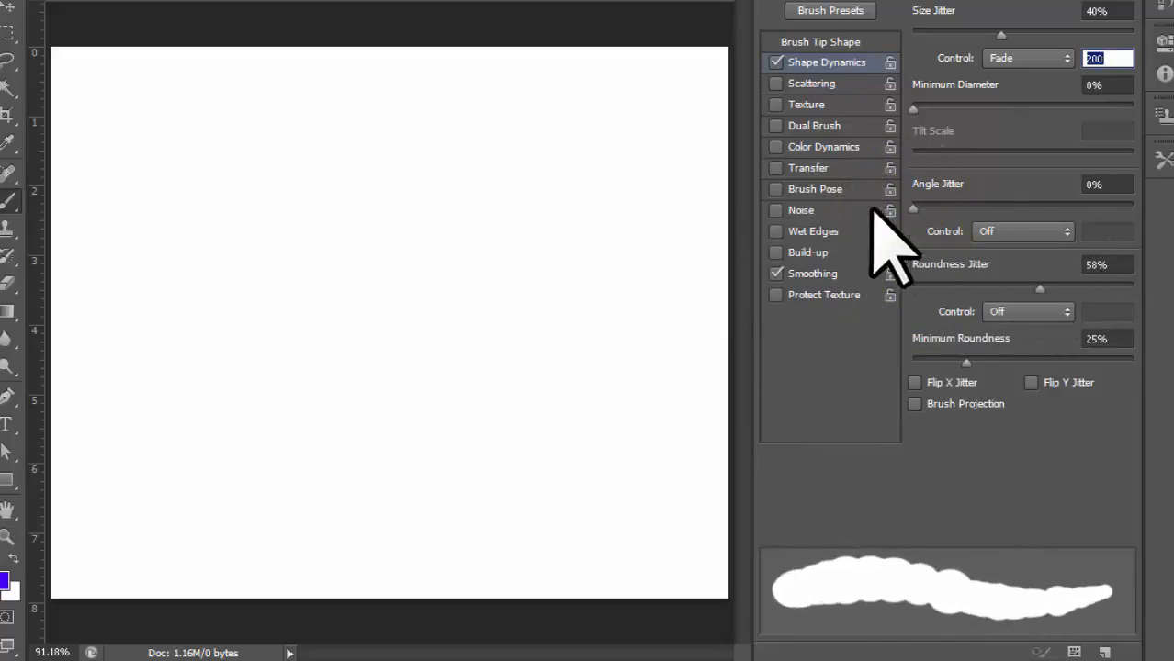
left_click_drag(1038, 286, 1162, 290)
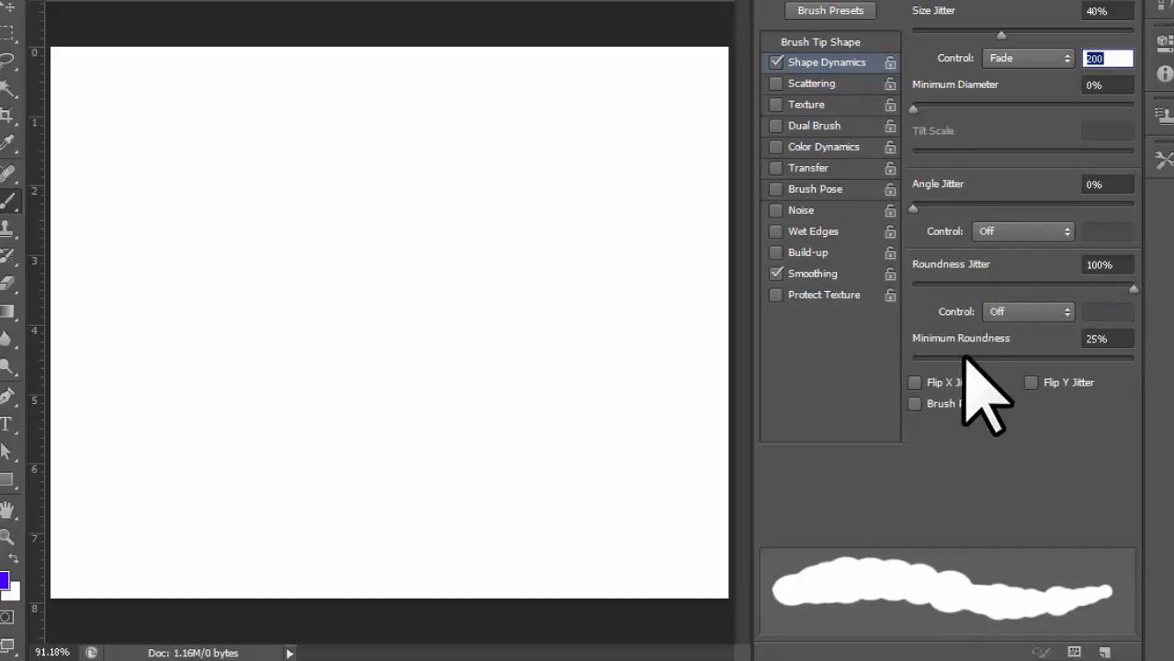
mouse_move(966, 359)
left_mouse_down()
mouse_move(1131, 367)
mouse_move(939, 360)
left_mouse_up()
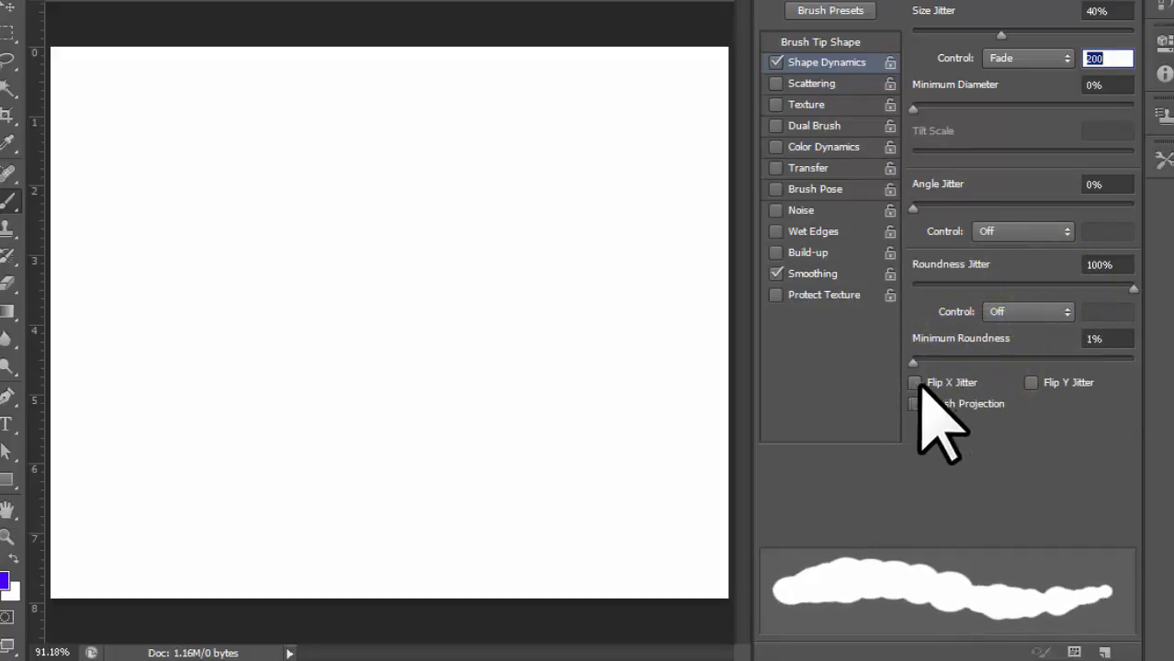
left_click(915, 404)
left_click(915, 404)
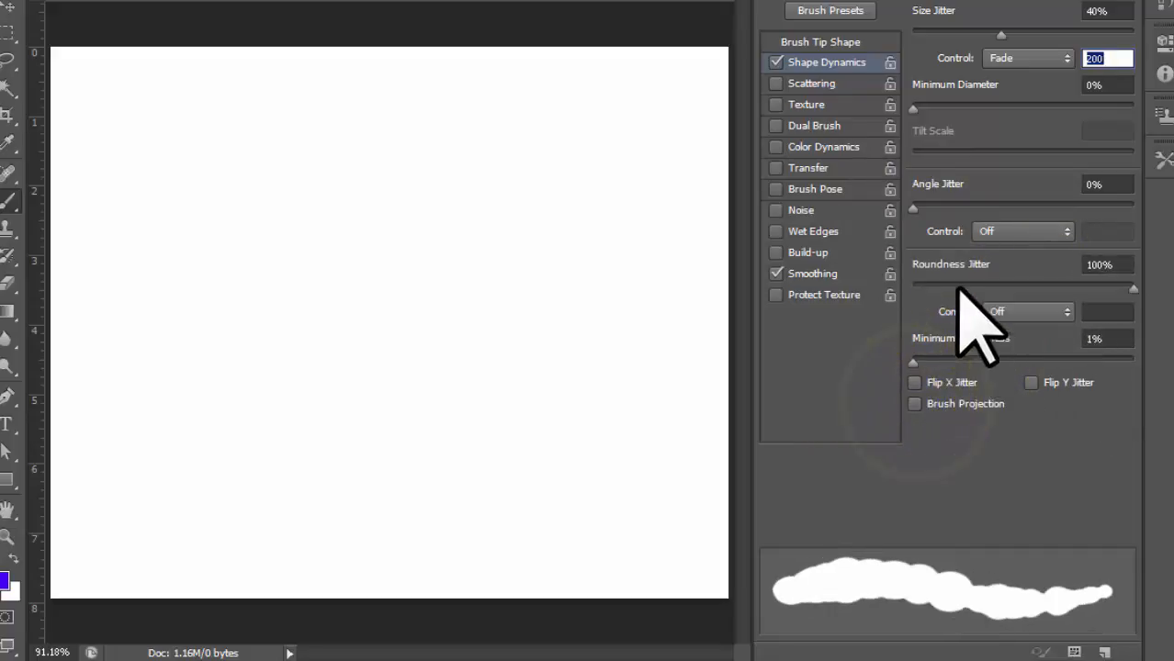
Set Angle Jitter to 44%, widen the brush tip spacing so individual marks separate, and return to Shape Dynamics
mouse_move(913, 208)
left_mouse_down()
mouse_move(1059, 221)
mouse_move(1008, 221)
left_mouse_up()
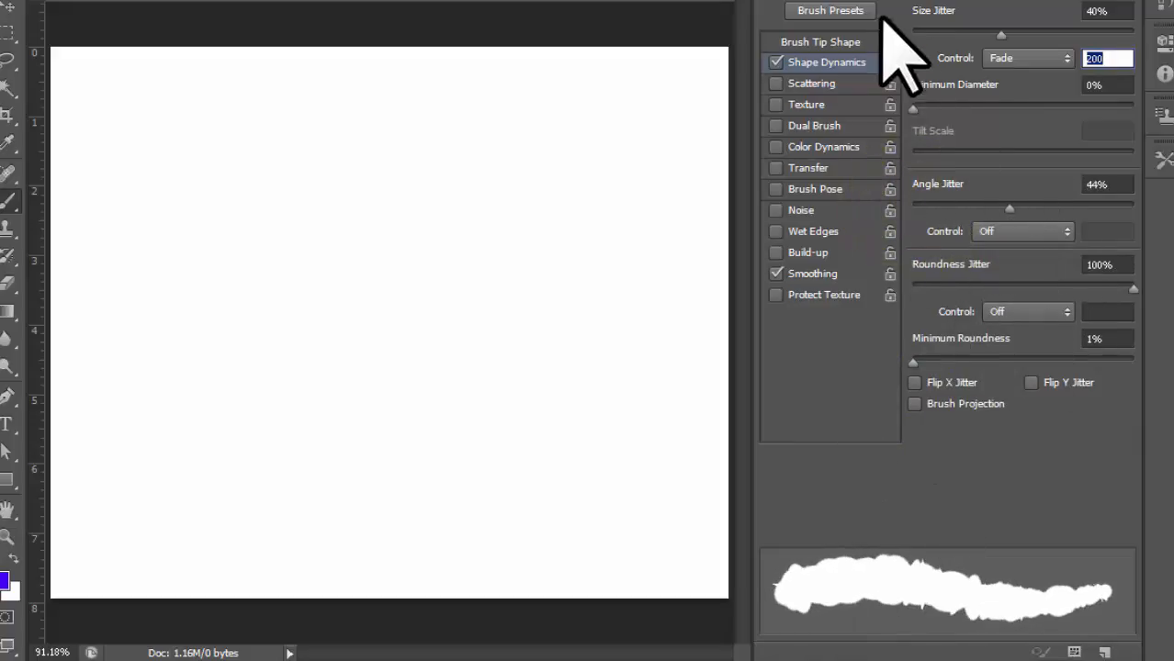
left_click(832, 41)
left_click_drag(935, 480, 972, 487)
left_click(853, 60)
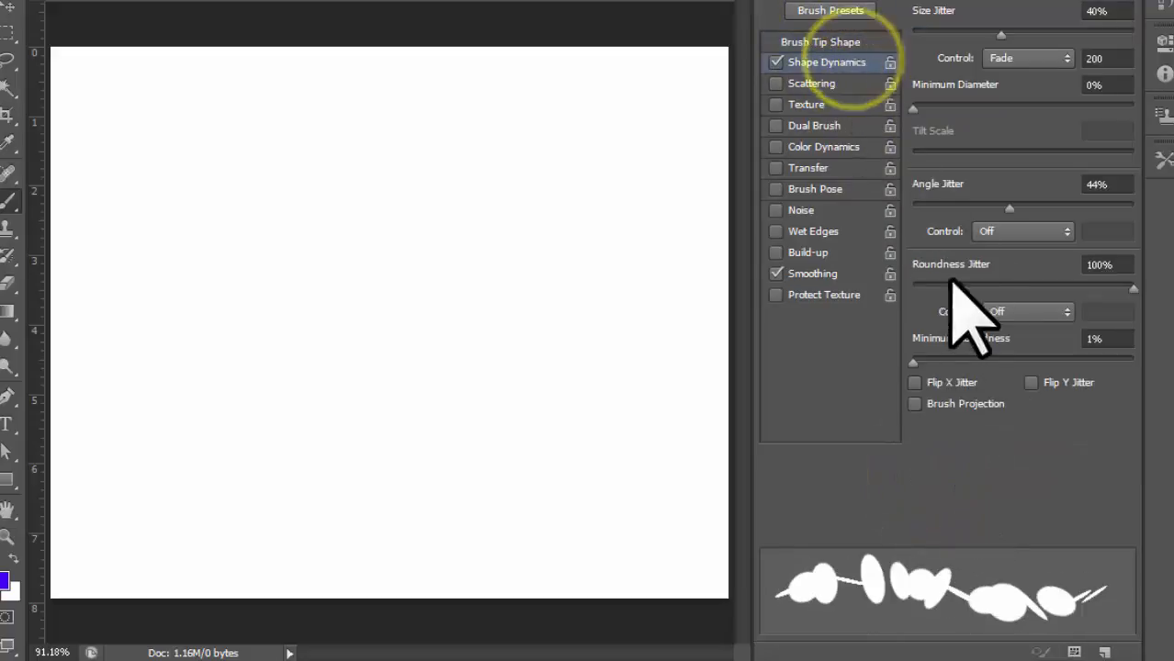
Set Angle Jitter to 35% and Roundness Jitter to 78%, keeping Minimum Roundness at 1%
mouse_move(1011, 204)
left_mouse_down()
mouse_move(916, 204)
mouse_move(1030, 217)
mouse_move(989, 206)
left_mouse_up()
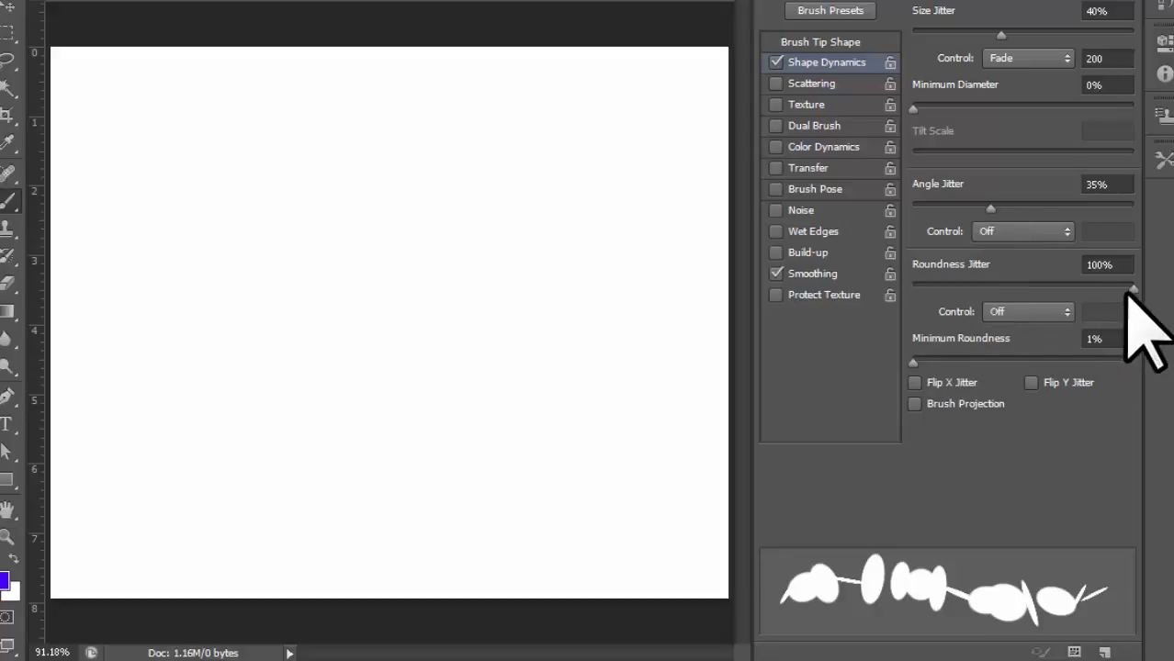
left_click_drag(1131, 288, 937, 277)
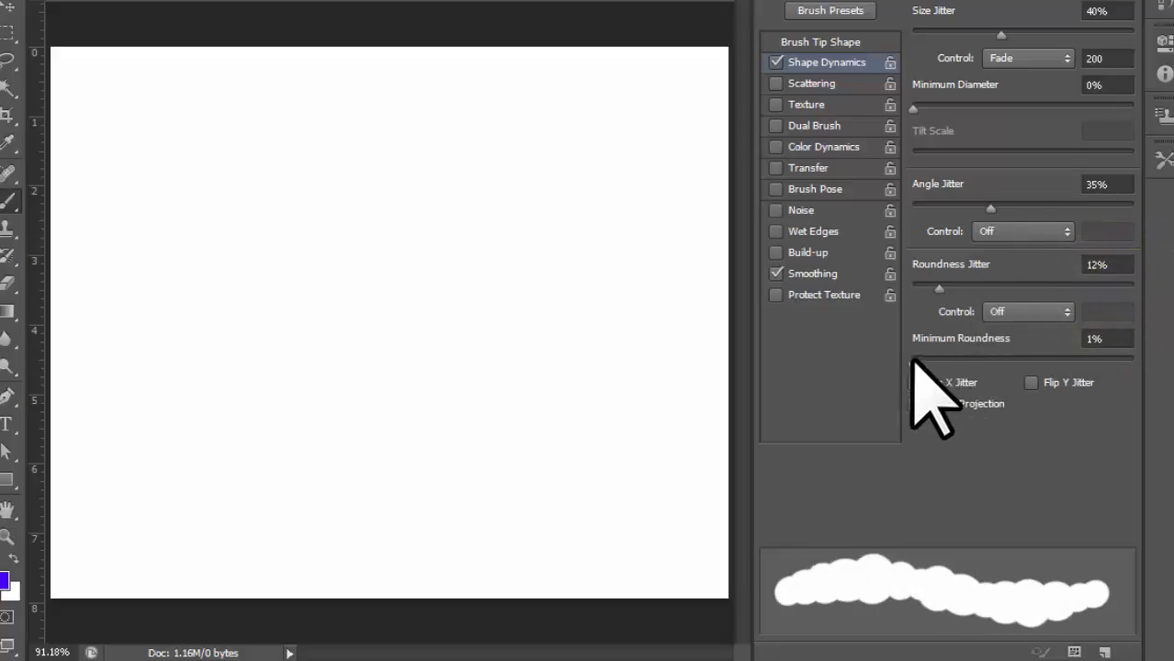
mouse_move(911, 359)
left_mouse_down()
mouse_move(1019, 362)
mouse_move(900, 309)
mouse_move(900, 321)
left_mouse_up()
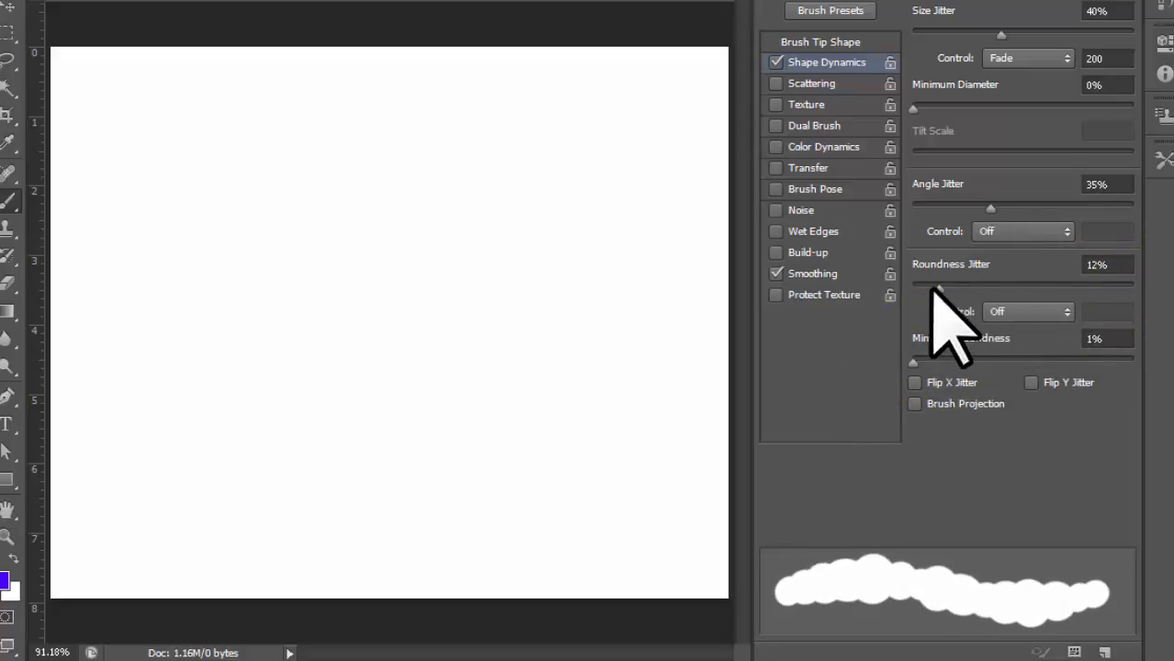
mouse_move(934, 286)
left_mouse_down()
mouse_move(1127, 289)
mouse_move(1054, 289)
mouse_move(1085, 287)
left_mouse_up()
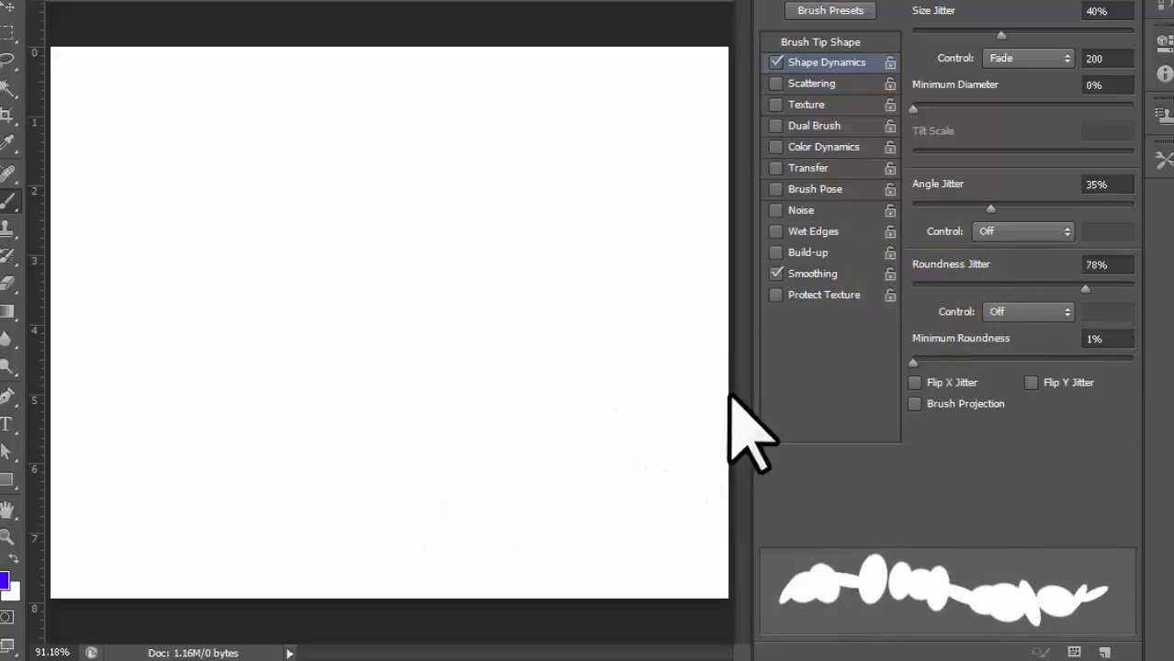
Paint a long winding test stroke with size Fade, and another loop near the canvas's upper edge with the size control set to Off
mouse_move(131, 139)
left_mouse_down()
mouse_move(237, 237)
mouse_move(390, 253)
mouse_move(485, 200)
mouse_move(531, 157)
mouse_move(606, 144)
mouse_move(643, 209)
mouse_move(523, 332)
mouse_move(489, 331)
left_mouse_up()
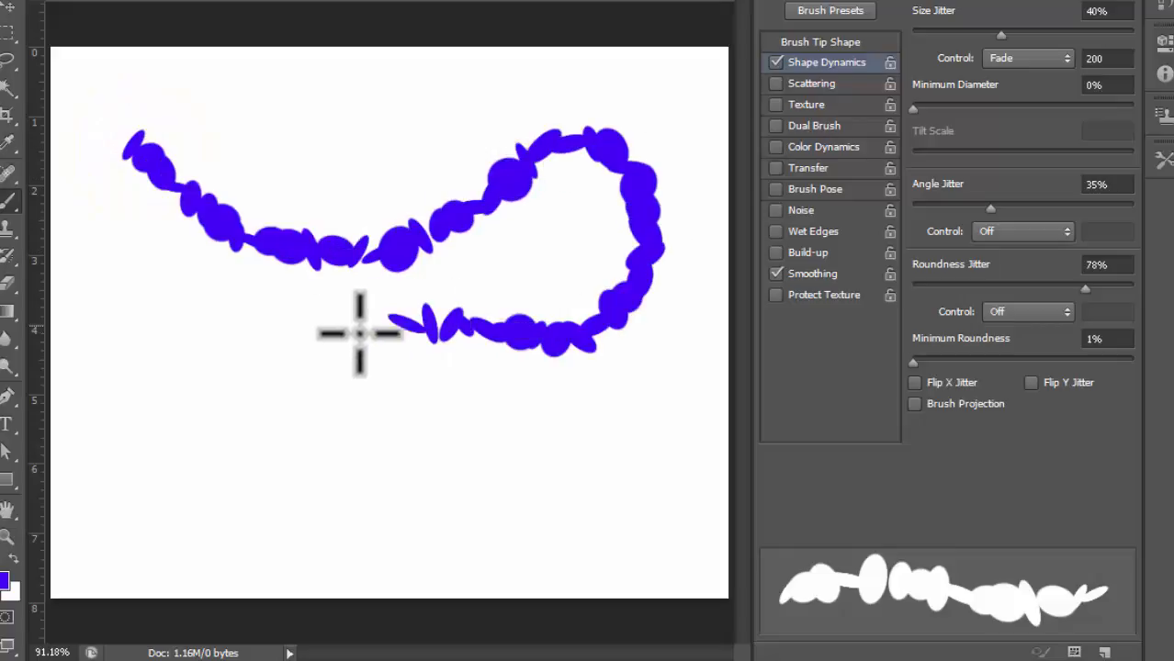
mouse_move(359, 334)
left_mouse_down()
mouse_move(337, 372)
mouse_move(374, 429)
mouse_move(434, 441)
mouse_move(537, 408)
mouse_move(626, 462)
mouse_move(510, 536)
mouse_move(366, 529)
mouse_move(290, 460)
mouse_move(283, 384)
mouse_move(228, 335)
mouse_move(202, 344)
mouse_move(190, 463)
mouse_move(211, 503)
mouse_move(131, 505)
left_mouse_up()
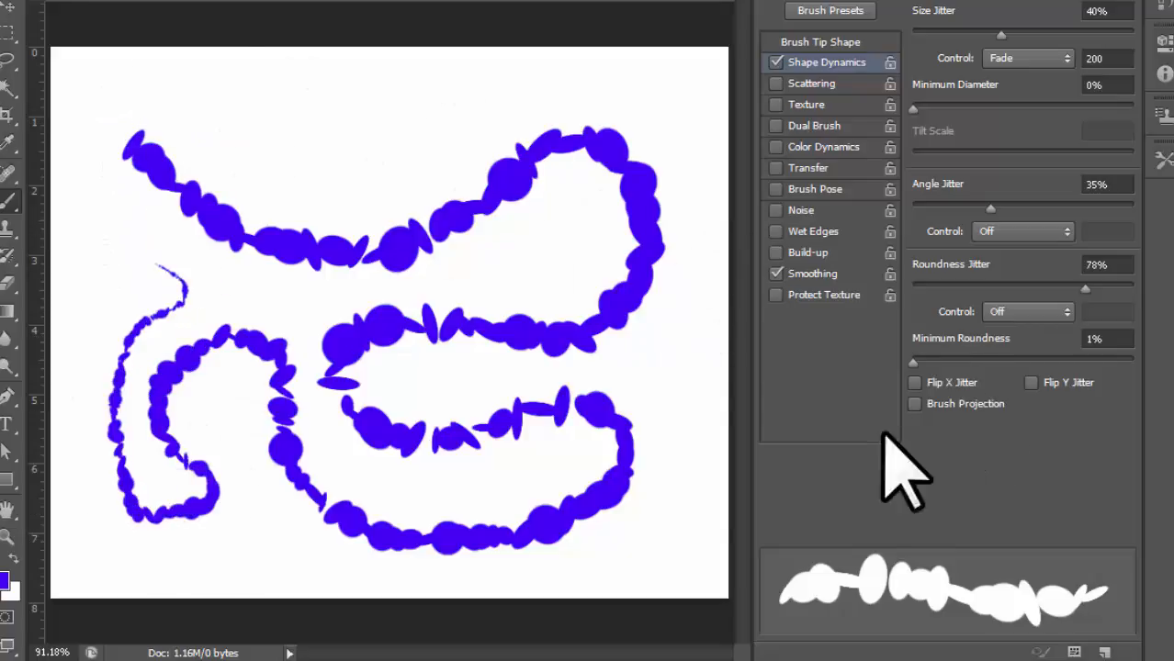
left_click(1048, 57)
left_click(1035, 79)
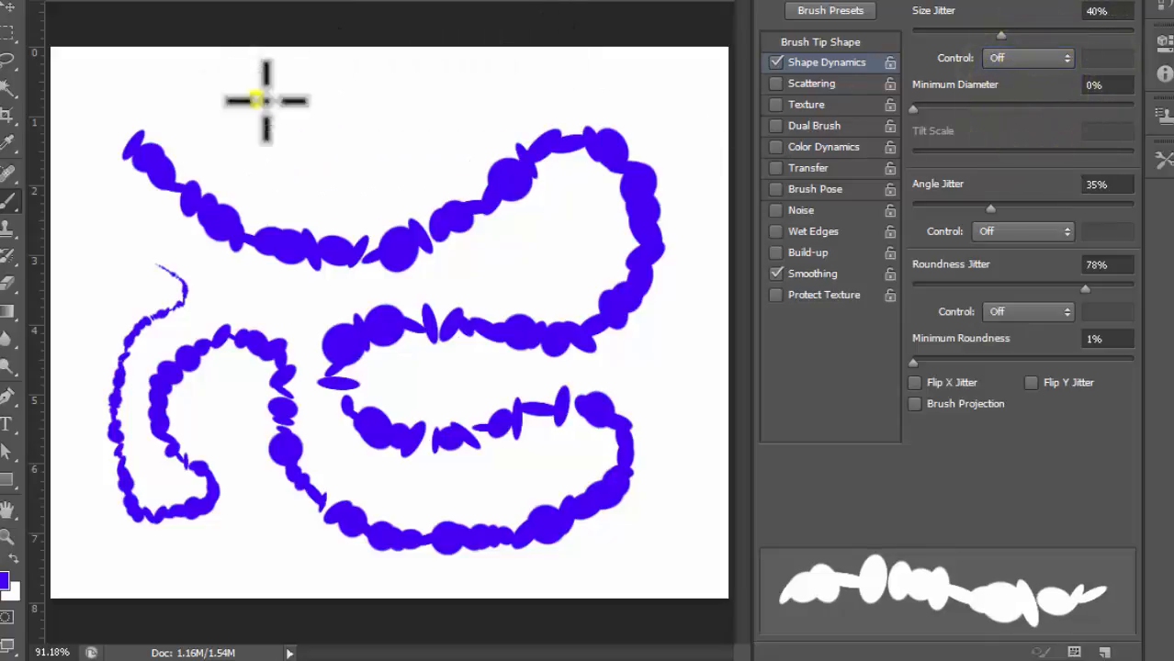
mouse_move(261, 99)
left_mouse_down()
mouse_move(468, 122)
mouse_move(434, 167)
mouse_move(307, 173)
mouse_move(251, 155)
mouse_move(205, 108)
left_mouse_up()
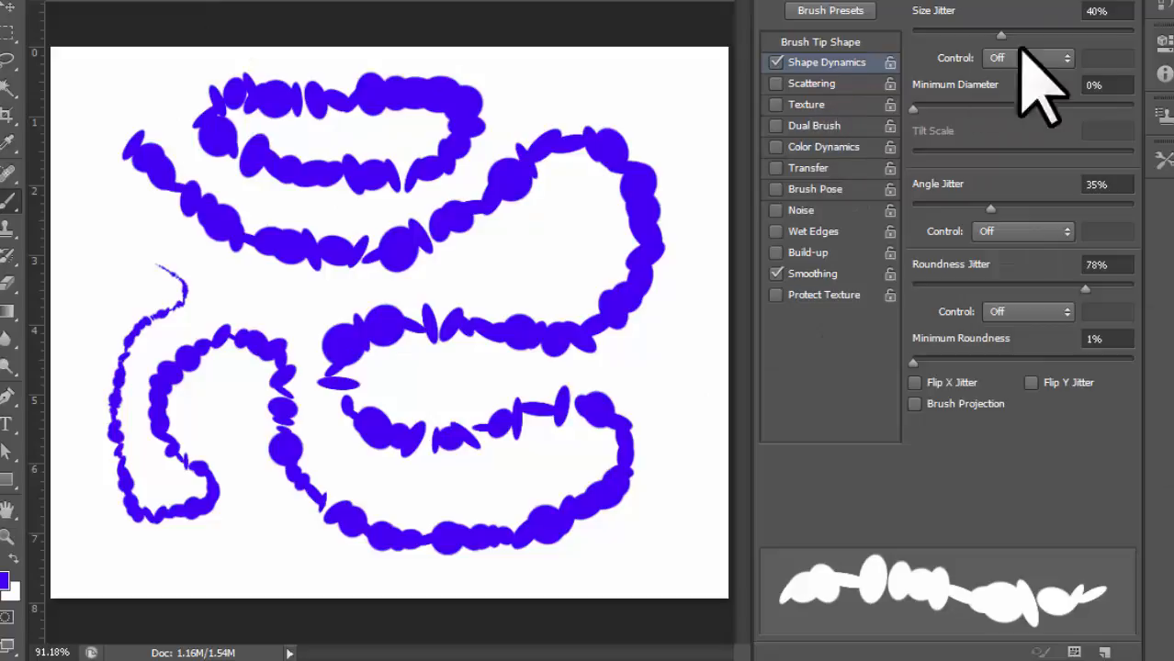
Enable Scattering, disable Shape Dynamics and set Scatter to 624%
left_click(846, 84)
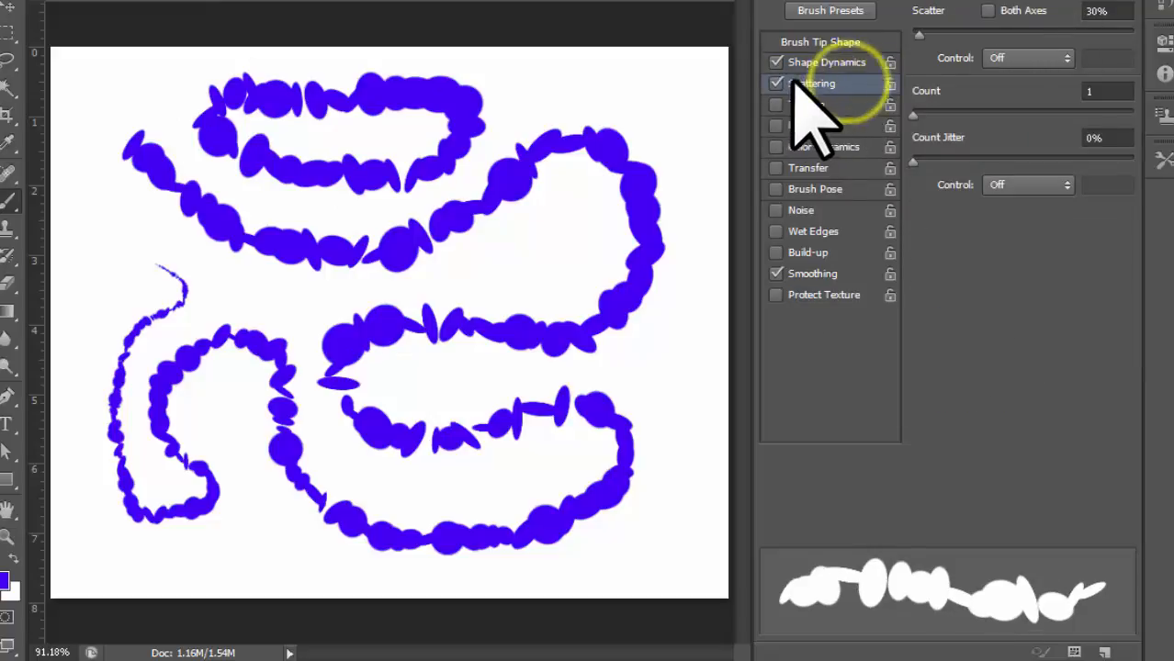
left_click(776, 62)
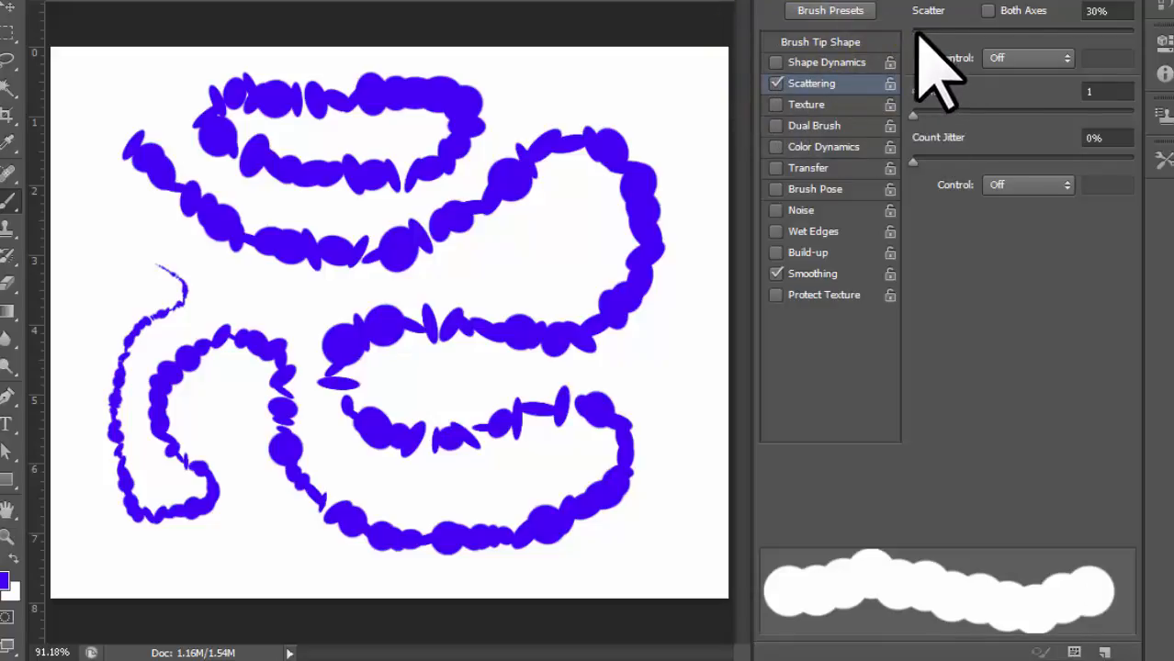
mouse_move(916, 34)
left_mouse_down()
mouse_move(1100, 34)
mouse_move(1014, 45)
mouse_move(1050, 47)
left_mouse_up()
Delete the painted layer and paint a curved test stroke across the upper canvas with Scatter at 0%
key("Delete")
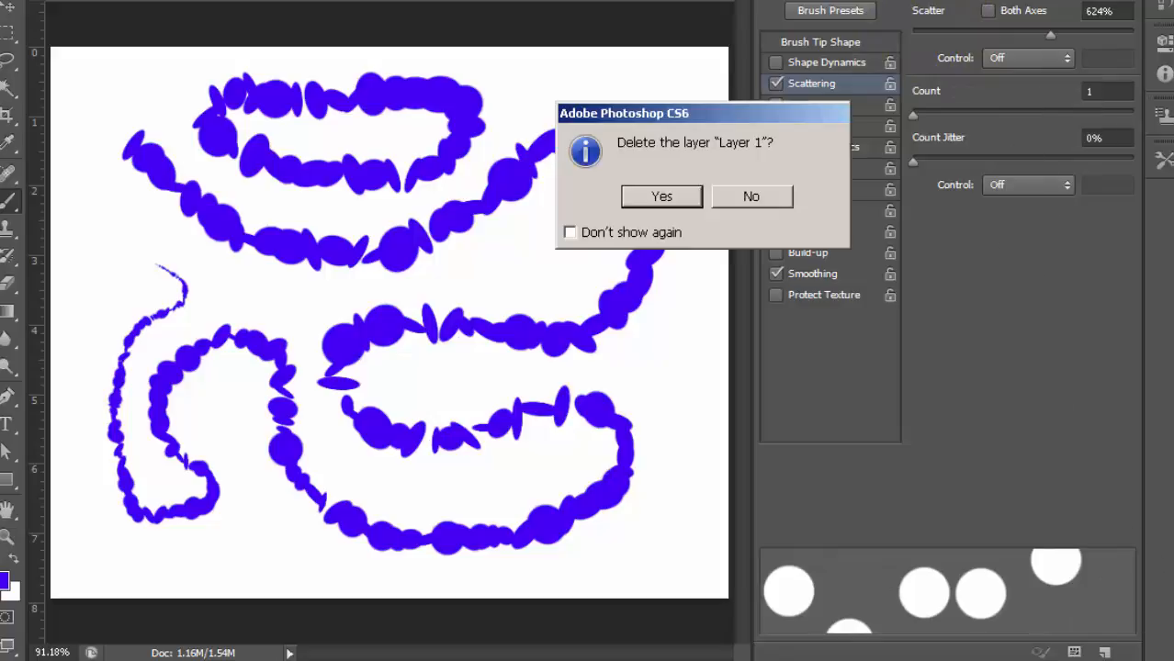
left_click(661, 203)
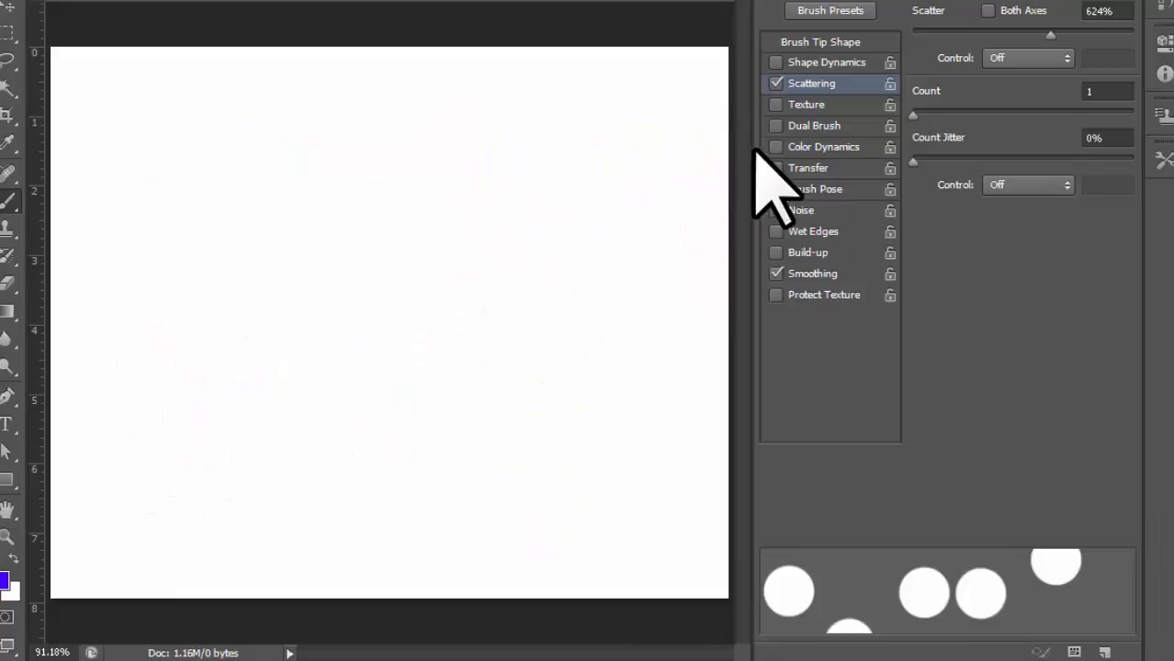
left_click_drag(1046, 33, 907, 33)
mouse_move(113, 117)
left_mouse_down()
mouse_move(363, 118)
mouse_move(450, 131)
mouse_move(556, 193)
mouse_move(567, 271)
left_mouse_up()
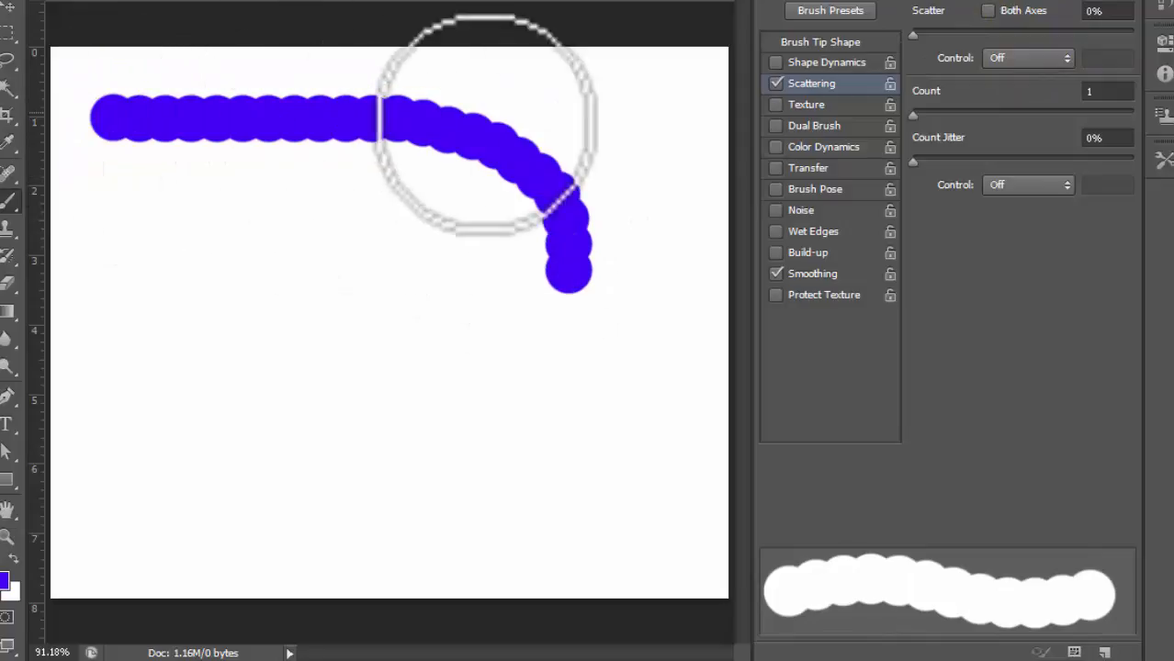
Paint one test stroke with Scatter at 143% and another with Scatter at 438%
left_click_drag(912, 34, 944, 35)
left_click_drag(152, 264, 294, 340)
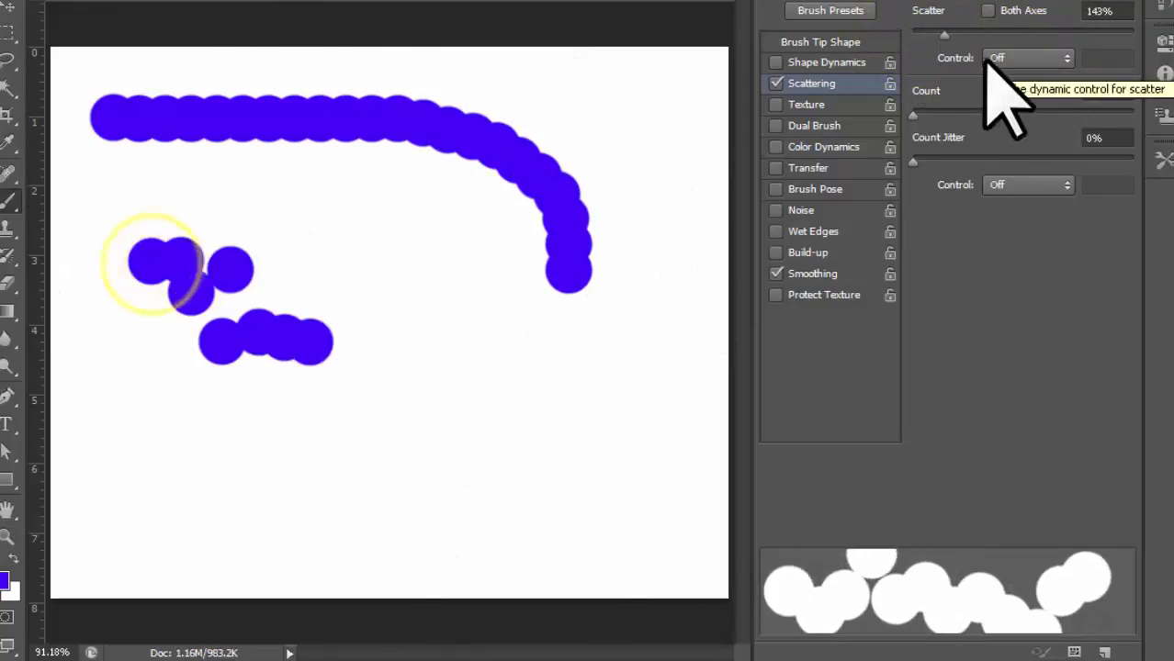
left_click_drag(944, 34, 1009, 34)
mouse_move(221, 204)
left_mouse_down()
mouse_move(485, 298)
mouse_move(554, 350)
mouse_move(532, 385)
left_mouse_up()
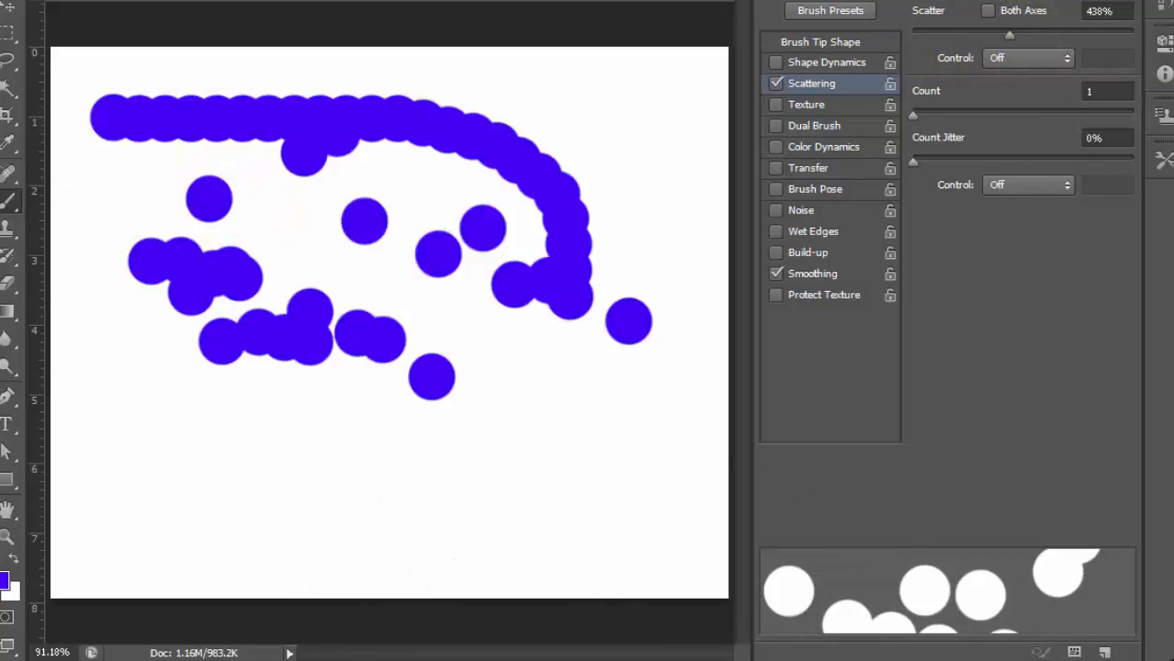
Delete the painted layer and paint a new curved test stroke at 438% Scatter
key("Delete")
left_click(670, 196)
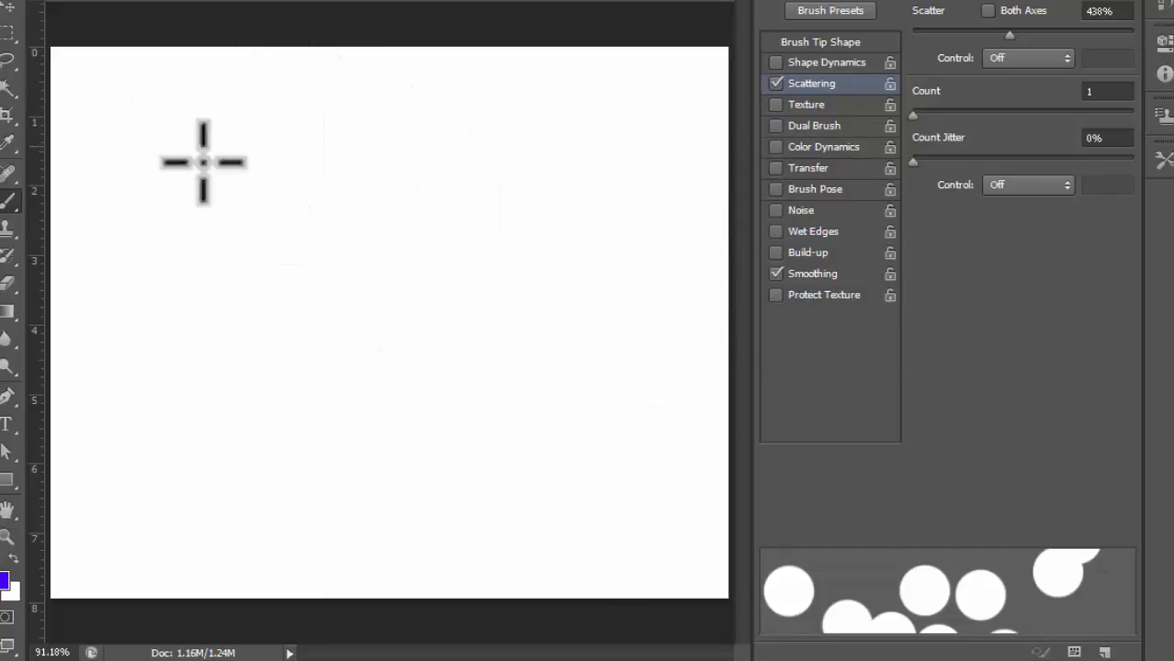
mouse_move(204, 162)
left_mouse_down()
mouse_move(350, 270)
mouse_move(618, 386)
left_mouse_up()
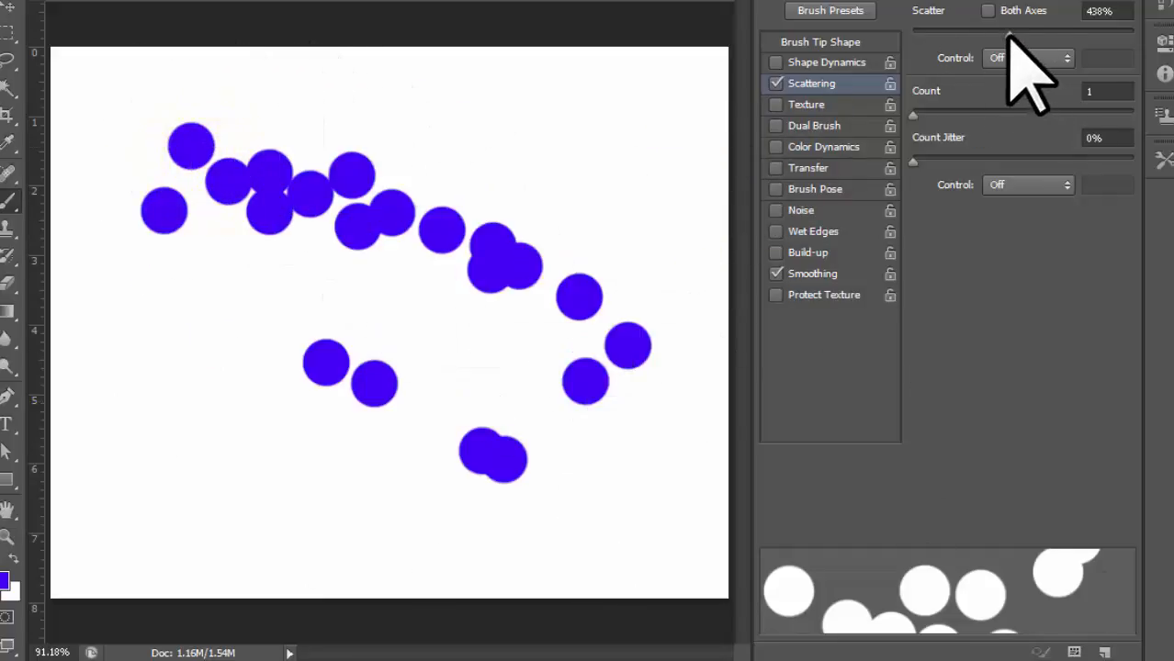
Set Scatter to 848% on Both Axes and clear the test stroke from the canvas
left_click_drag(1009, 33, 1101, 34)
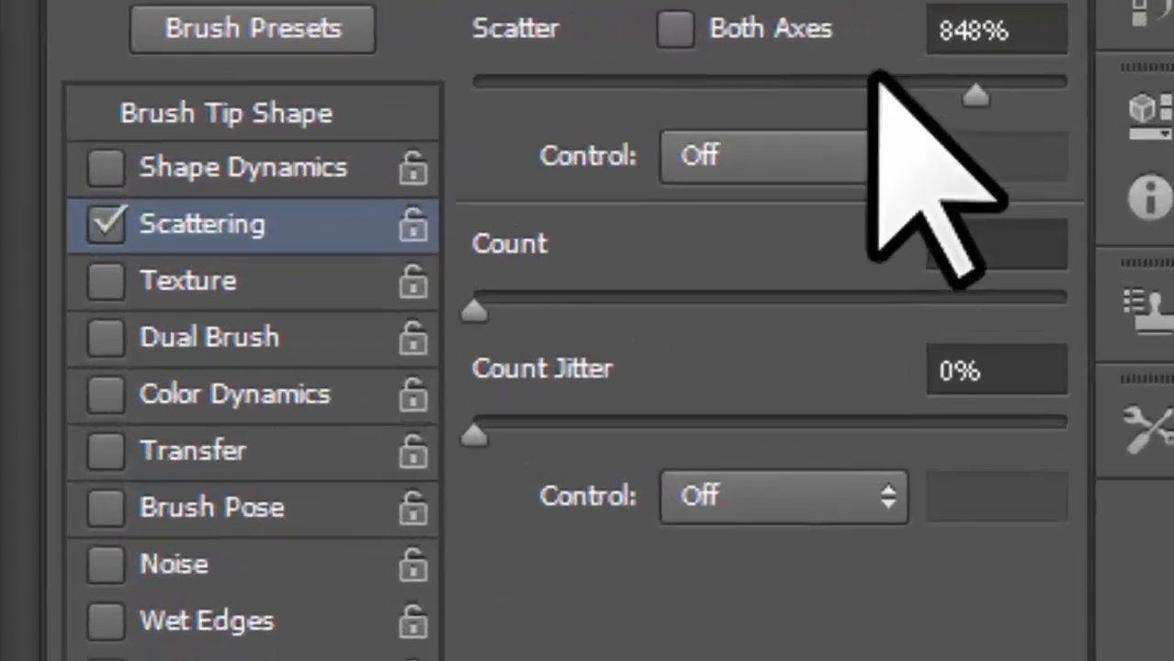
left_click(987, 10)
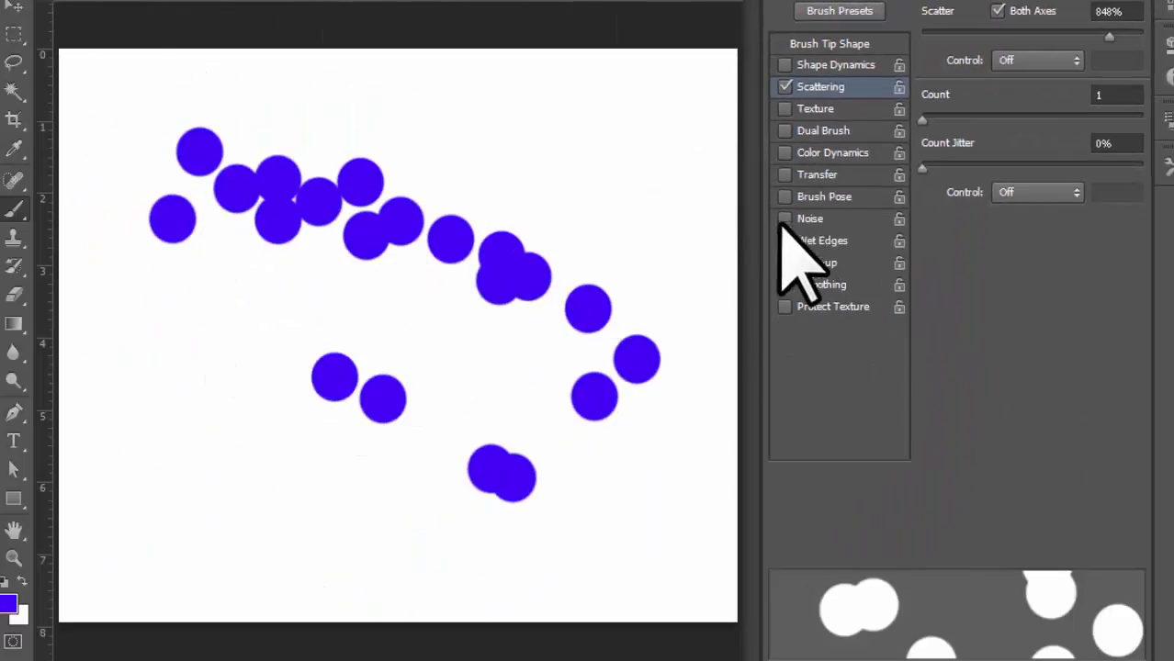
key("ctrl+z")
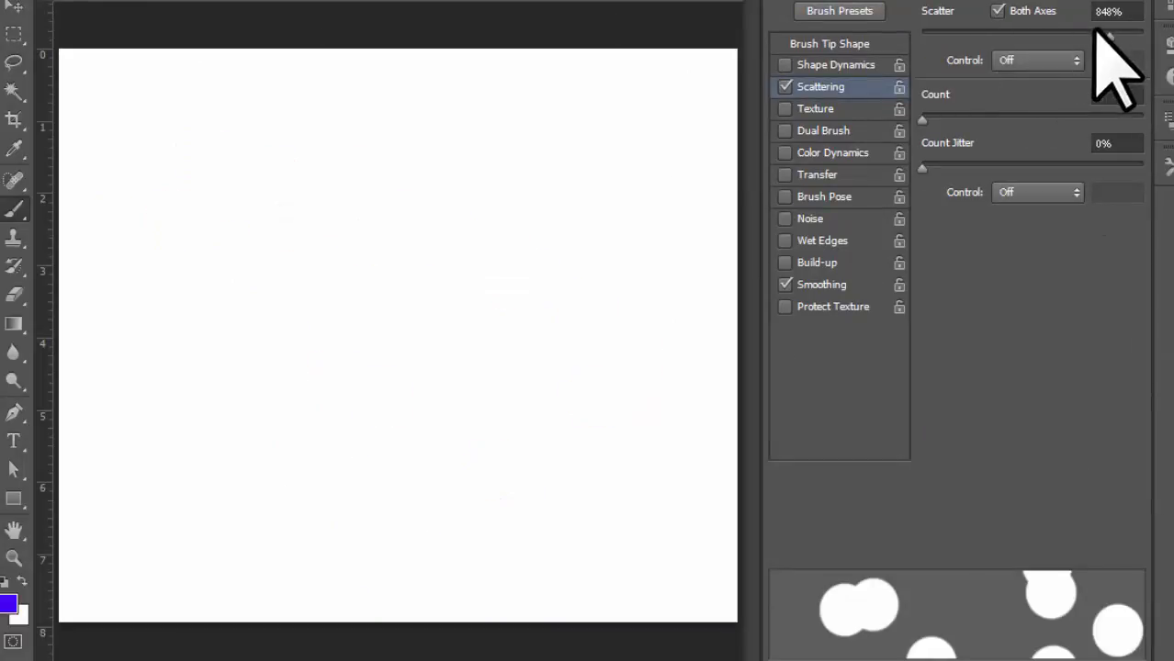
Raise Scatter to 1000% and paint a test stroke scattered on both axes in the upper part of the canvas
left_click_drag(1111, 34, 1160, 38)
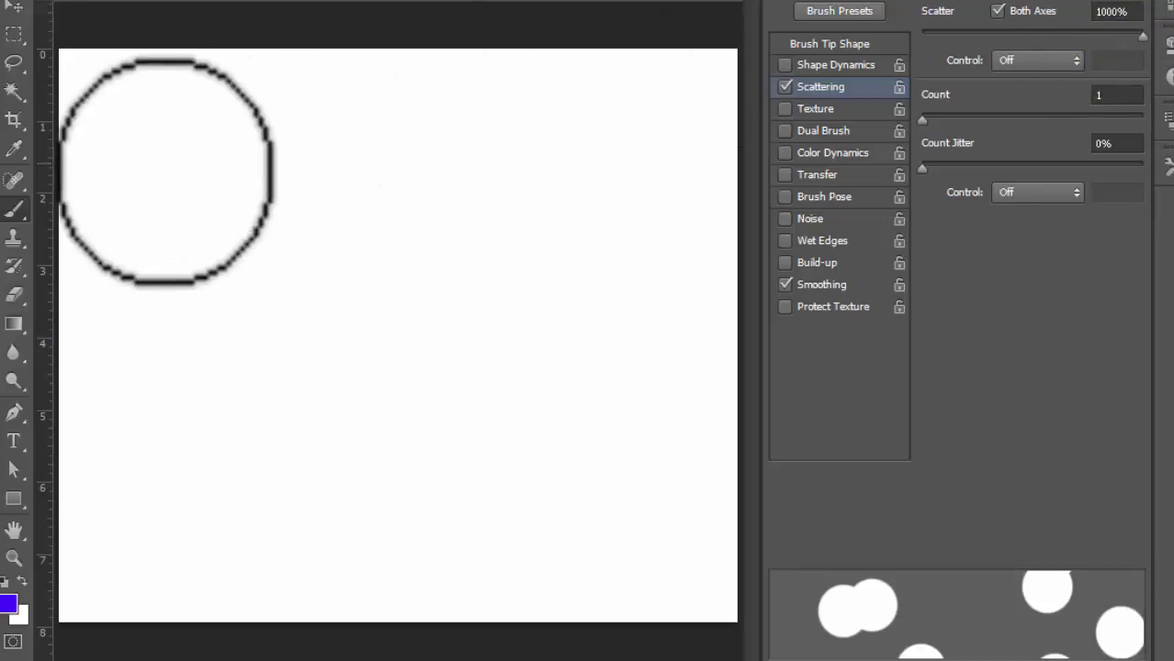
left_click(160, 170)
left_click_drag(362, 243, 435, 276)
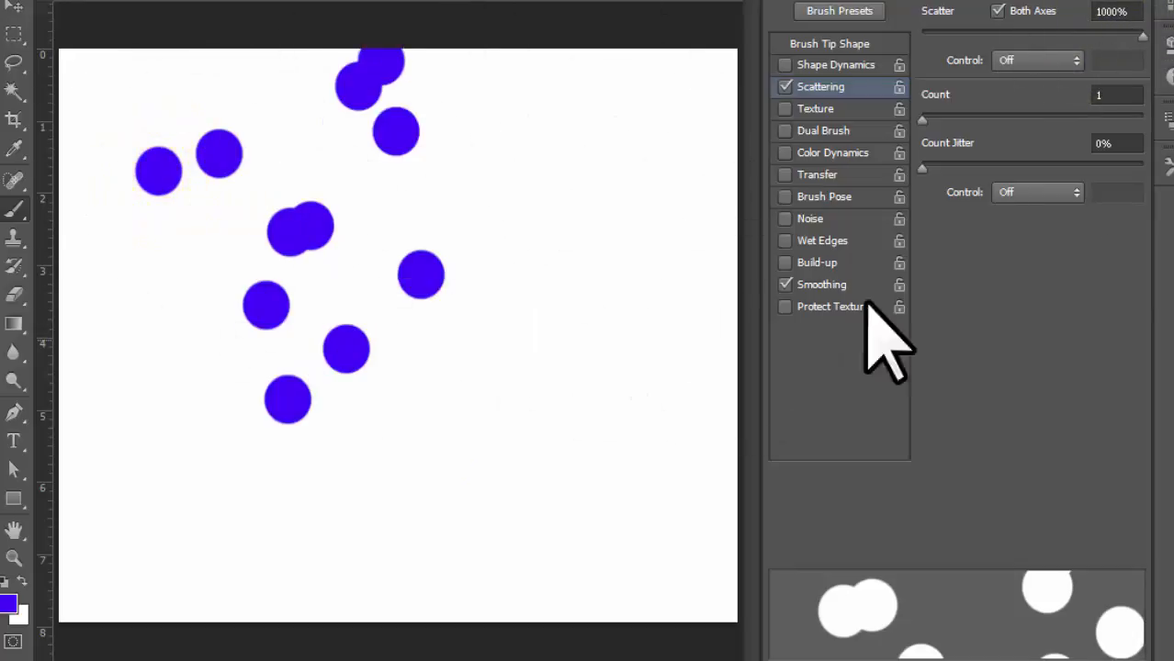
Turn off Both Axes, delete the painted layer and paint a long test stroke at 1000% Scatter
left_click(997, 11)
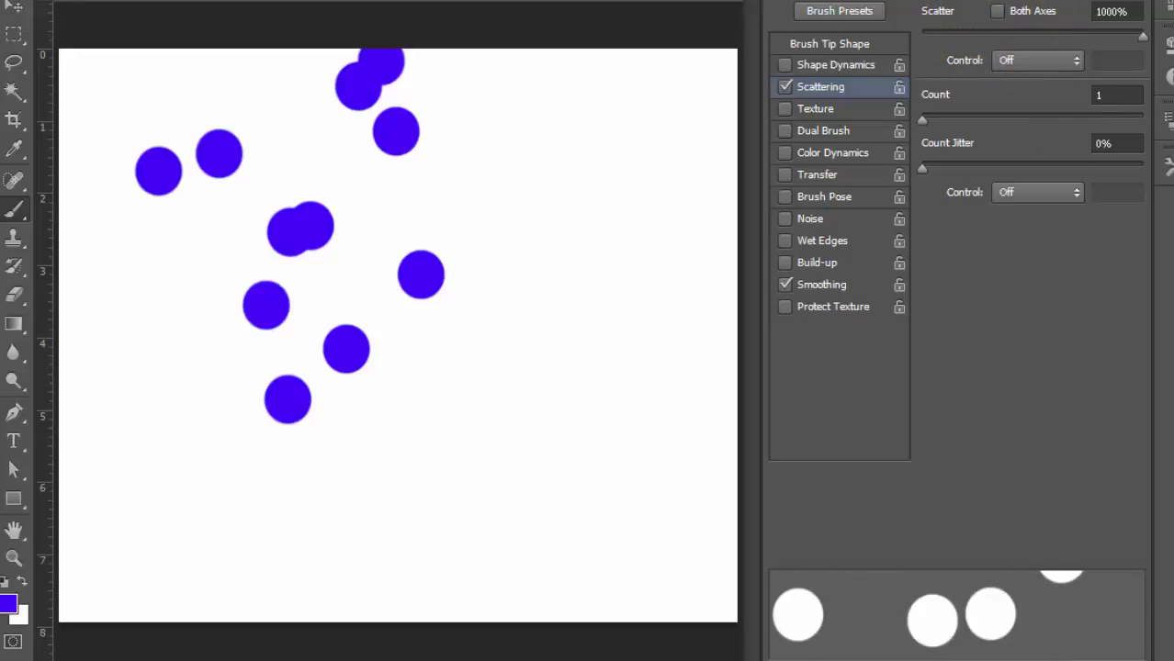
key("Delete")
left_click(678, 203)
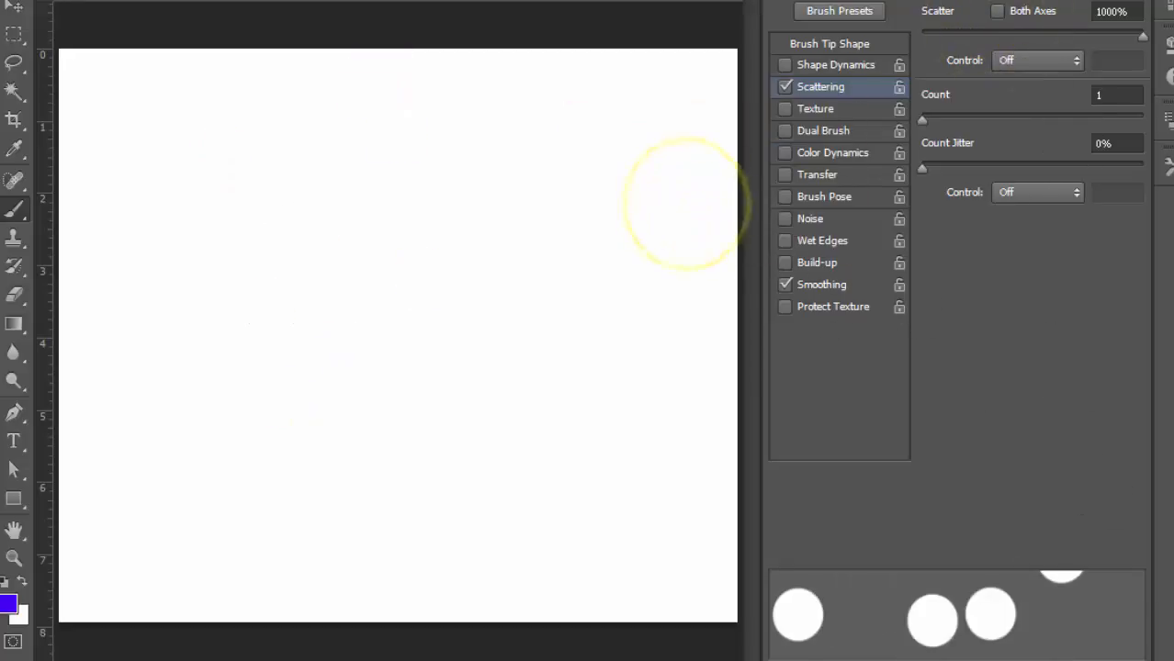
mouse_move(163, 117)
left_mouse_down()
mouse_move(283, 252)
mouse_move(388, 333)
mouse_move(623, 430)
mouse_move(629, 418)
left_mouse_up()
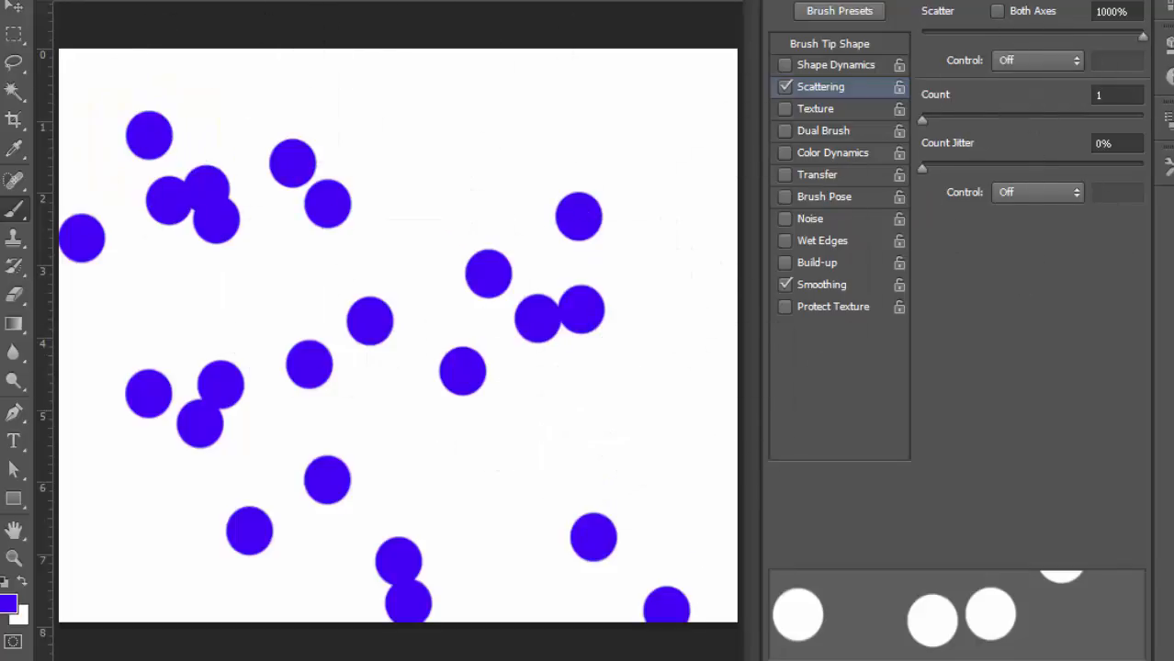
Set Scatter to 205% and delete the layer holding the test dots
left_click_drag(1140, 37, 967, 39)
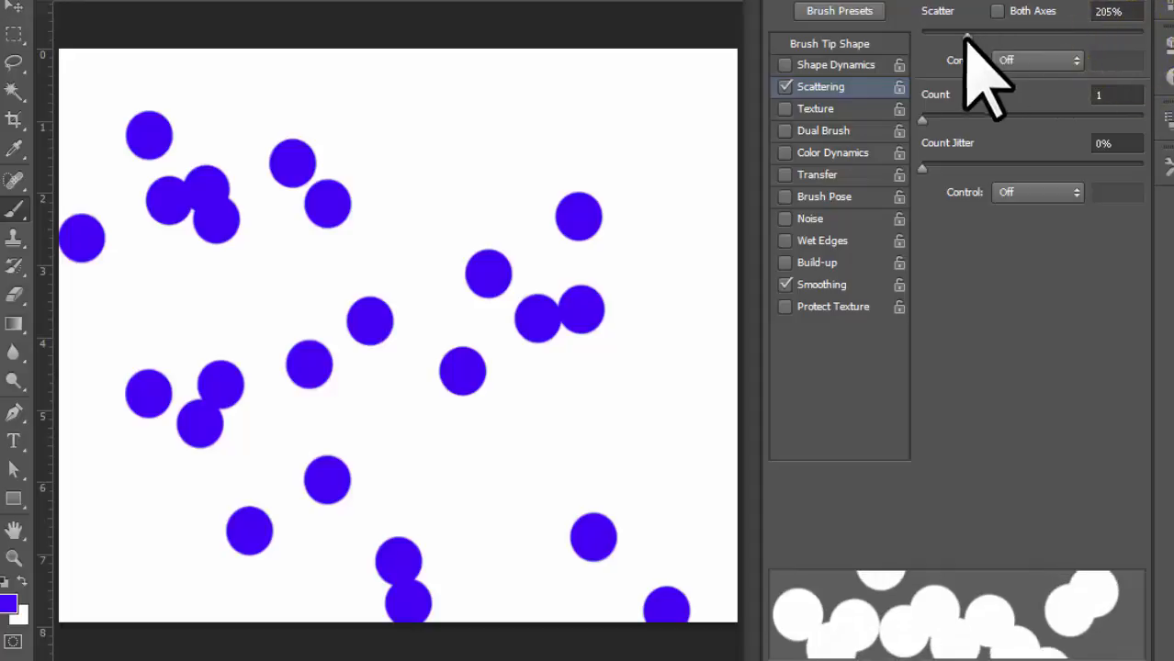
left_click(1173, 659)
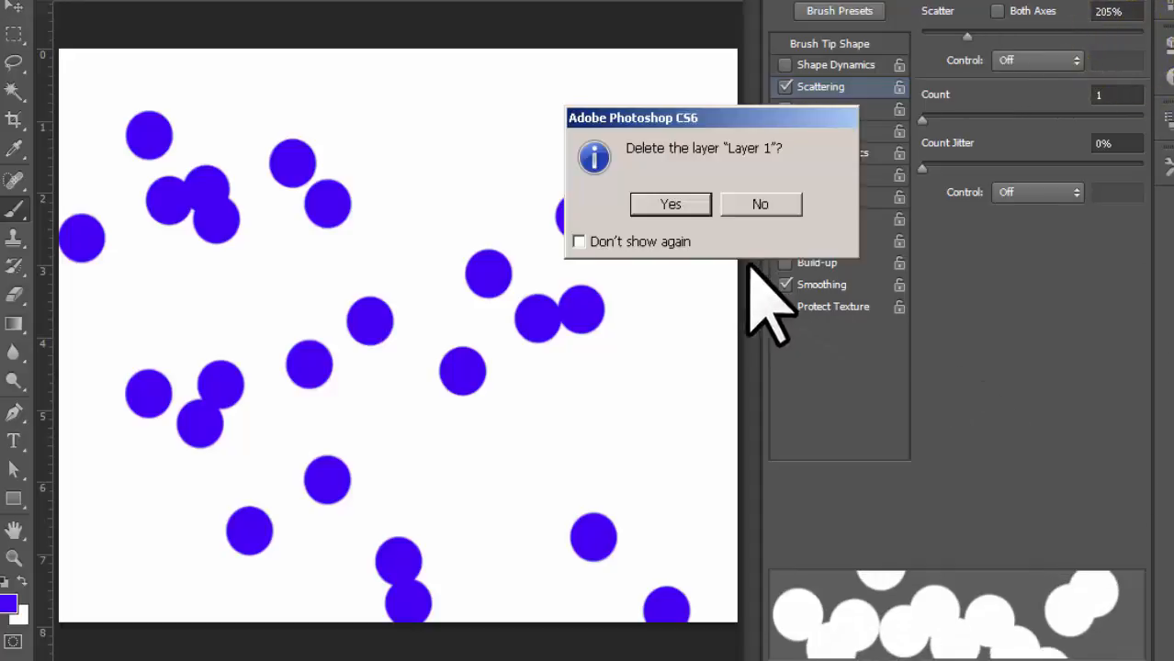
left_click(673, 204)
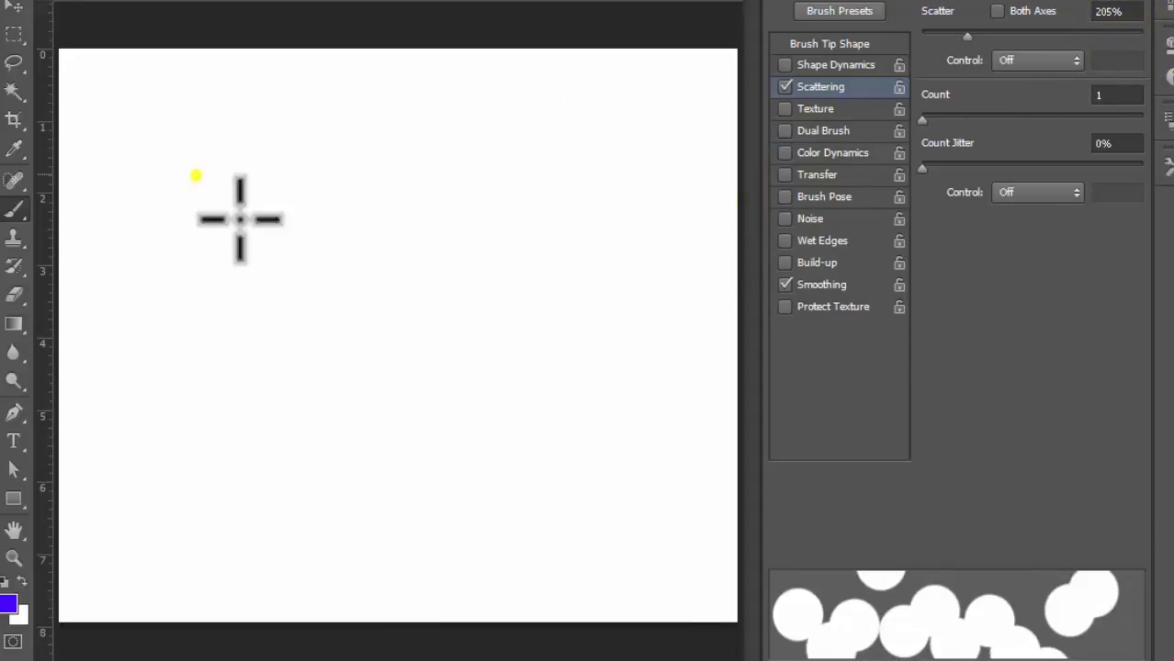
Paint several short test strokes across the empty canvas at 205% Scatter
left_click_drag(196, 176, 400, 308)
left_click_drag(354, 187, 437, 179)
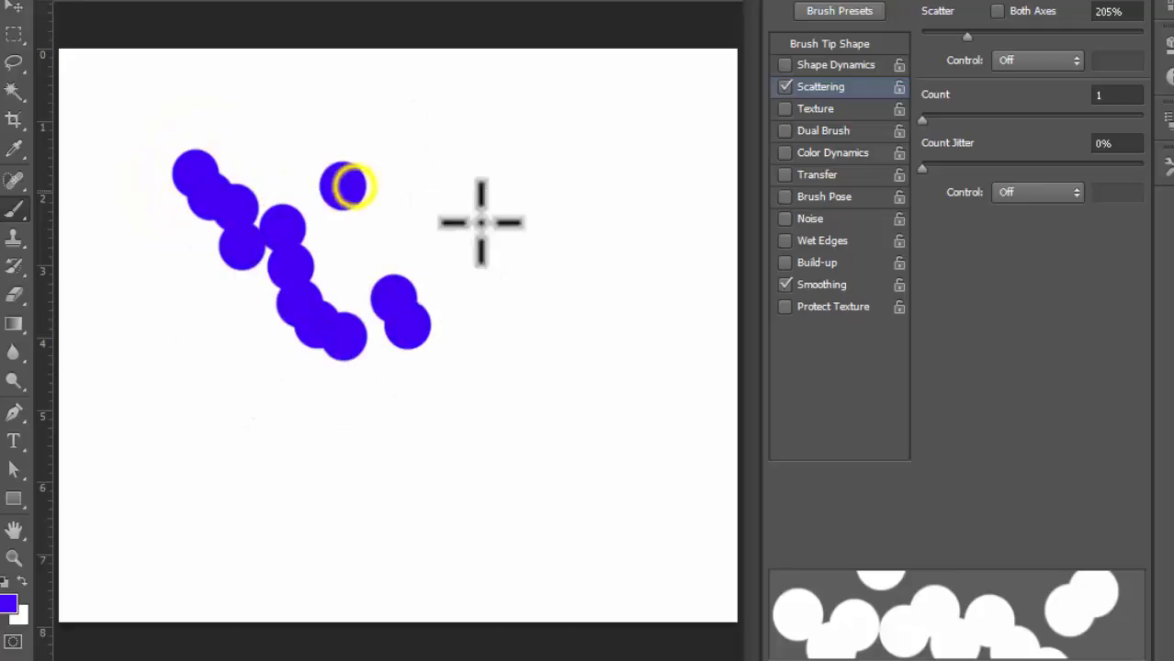
left_click_drag(481, 221, 514, 277)
mouse_move(147, 311)
left_mouse_down()
mouse_move(212, 406)
mouse_move(485, 473)
mouse_move(511, 421)
mouse_move(309, 372)
mouse_move(320, 384)
left_mouse_up()
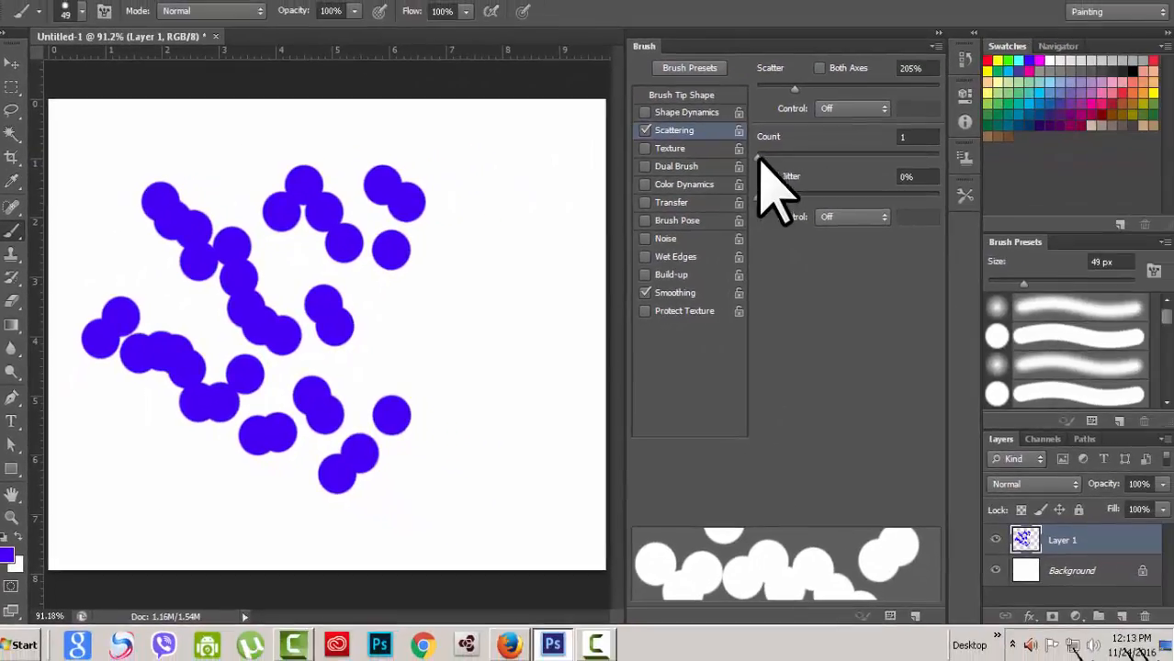
Paint a dense test stroke with Count at 8 and another with Count at 9
mouse_move(812, 144)
left_mouse_down()
mouse_move(980, 151)
mouse_move(767, 175)
mouse_move(790, 158)
left_mouse_up()
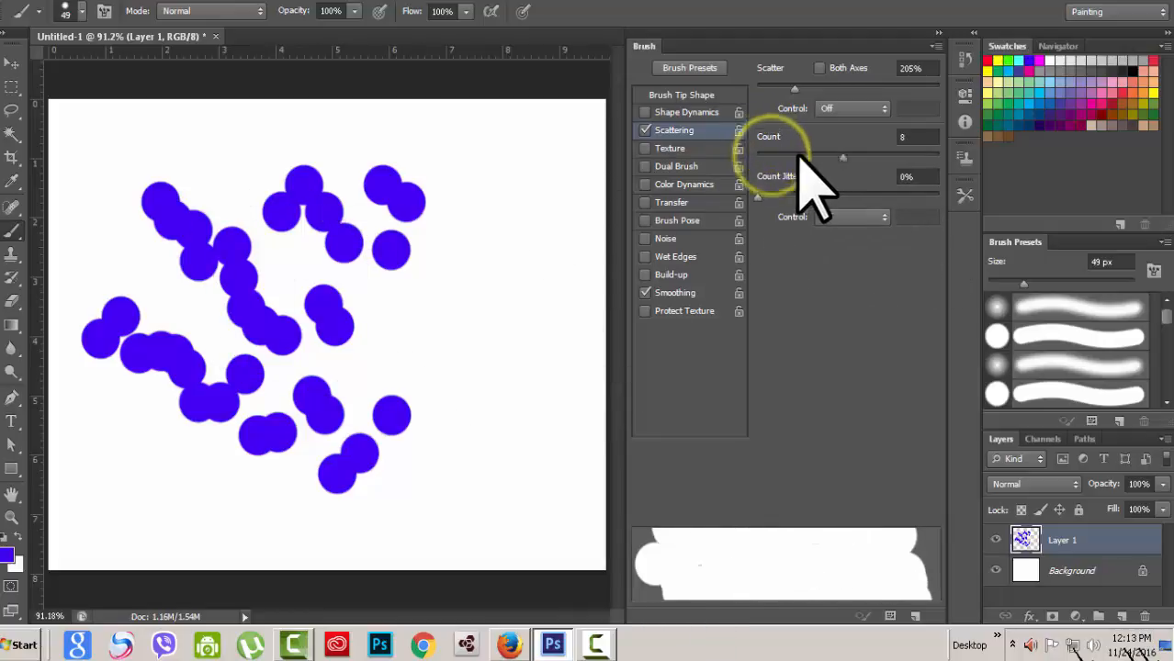
mouse_move(498, 236)
left_mouse_down()
mouse_move(506, 439)
mouse_move(462, 325)
mouse_move(511, 348)
left_mouse_up()
left_click_drag(795, 158, 852, 158)
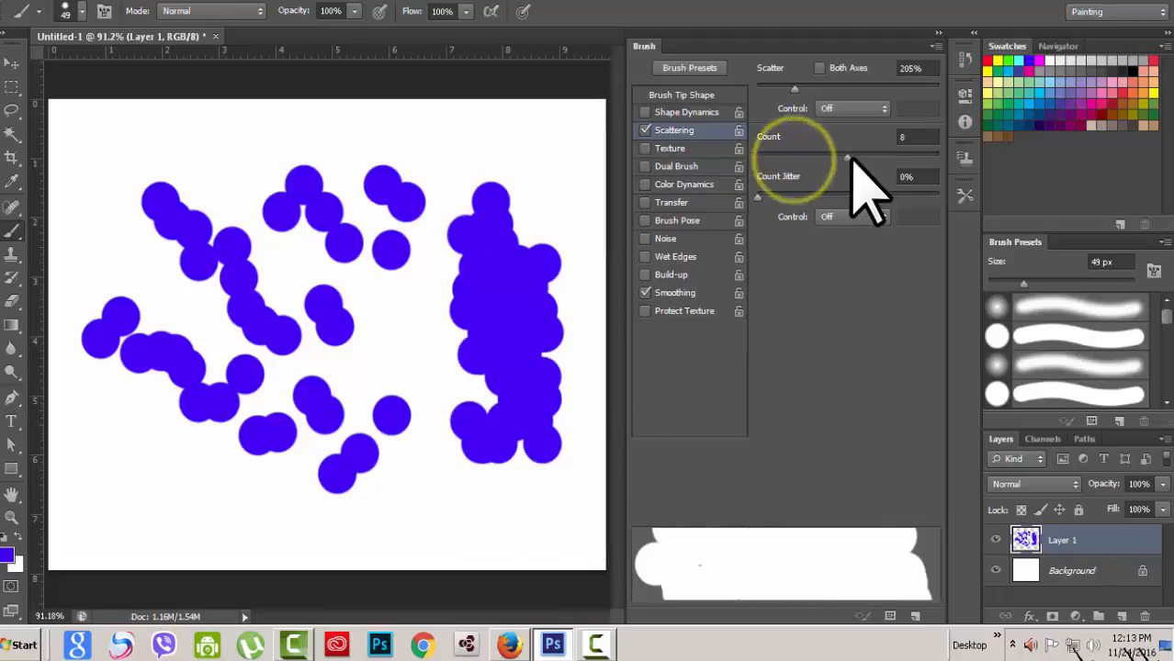
mouse_move(335, 243)
left_mouse_down()
mouse_move(419, 411)
mouse_move(491, 430)
left_mouse_up()
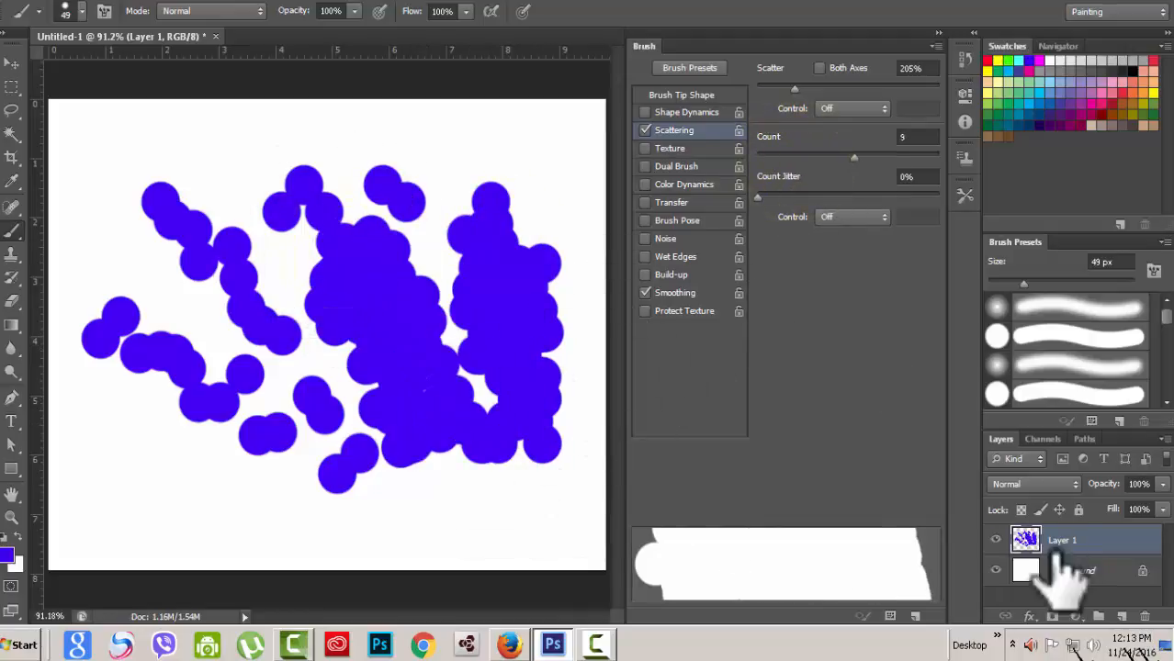
Delete the painted Layer 1 and add a new empty layer above the Background
left_click(1145, 617)
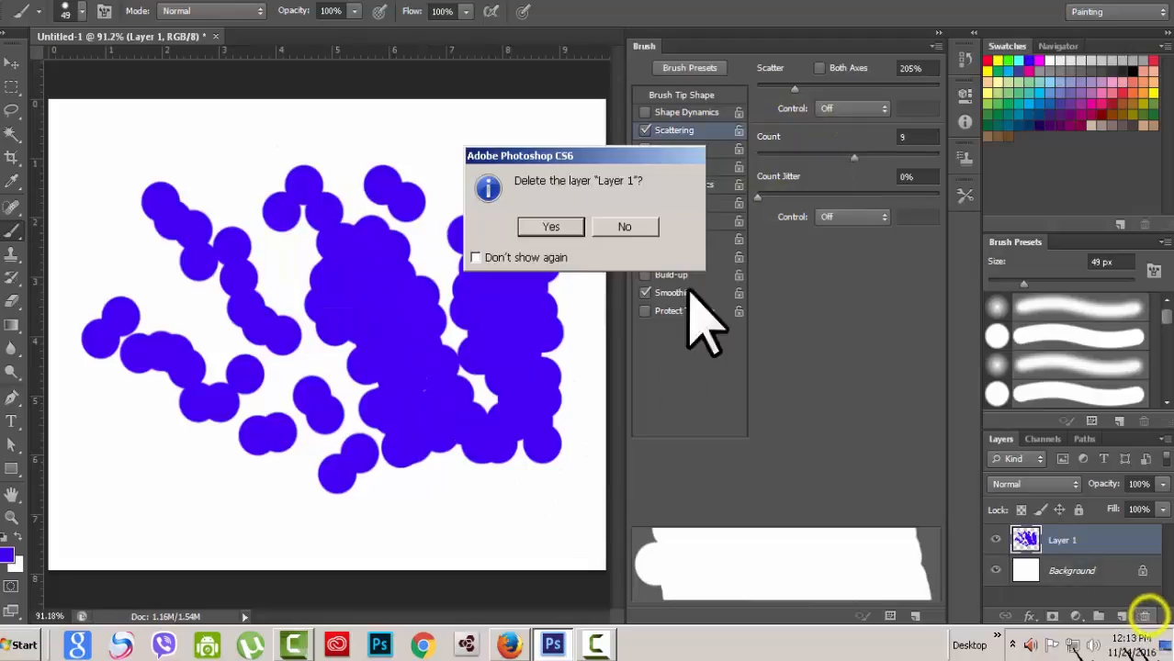
left_click(550, 228)
left_click(1123, 616)
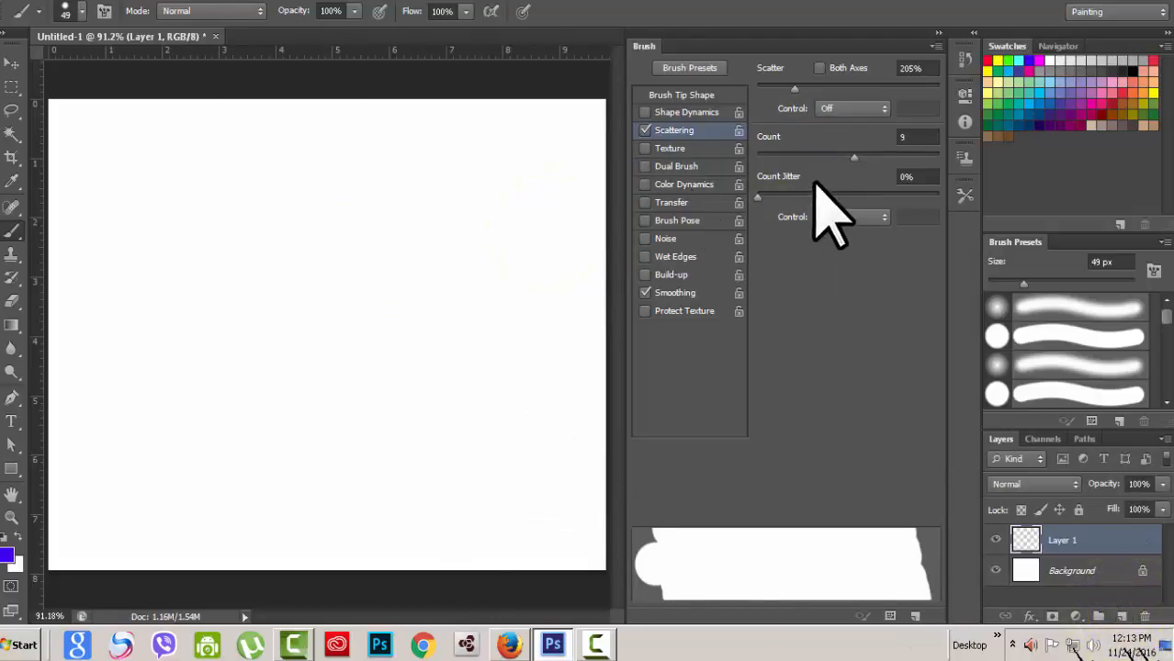
Paint a short test stroke at Count 9, and another below it with Count set to 1
left_click_drag(157, 169, 181, 233)
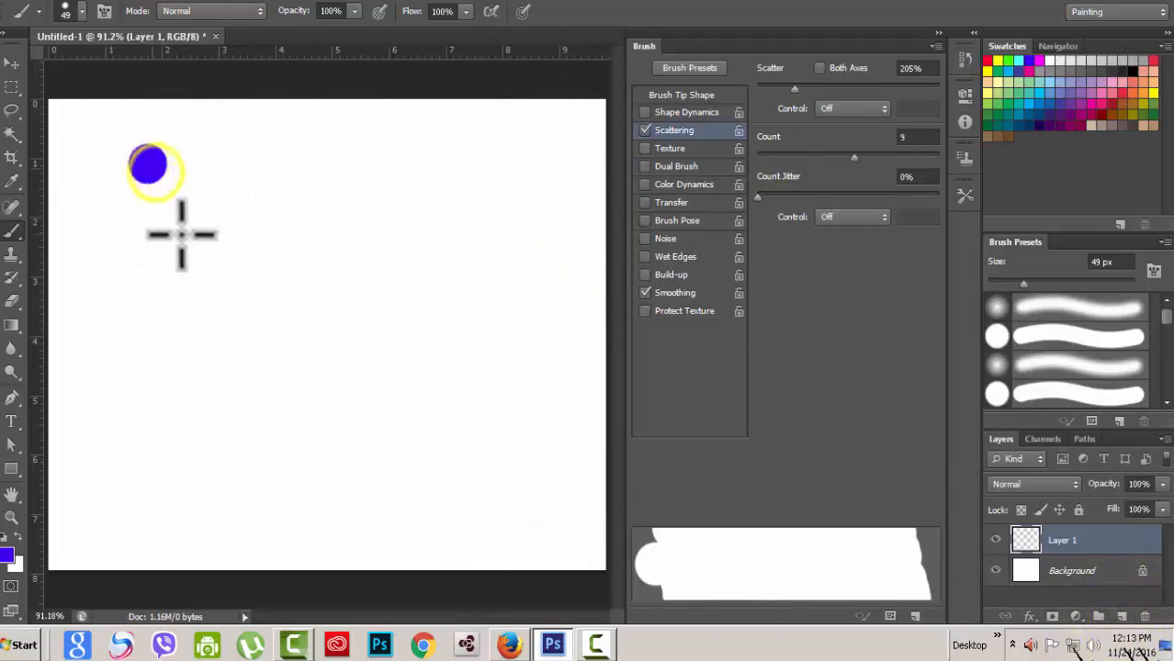
left_click_drag(853, 154, 759, 156)
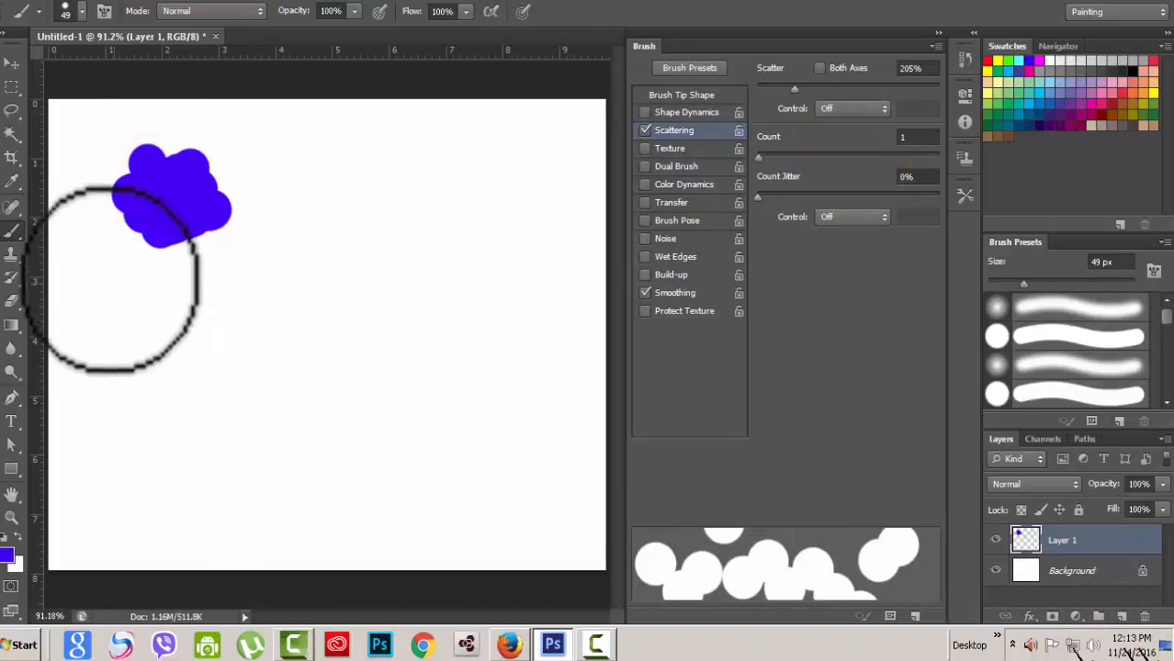
mouse_move(126, 266)
left_mouse_down()
mouse_move(192, 399)
mouse_move(249, 462)
mouse_move(303, 459)
left_mouse_up()
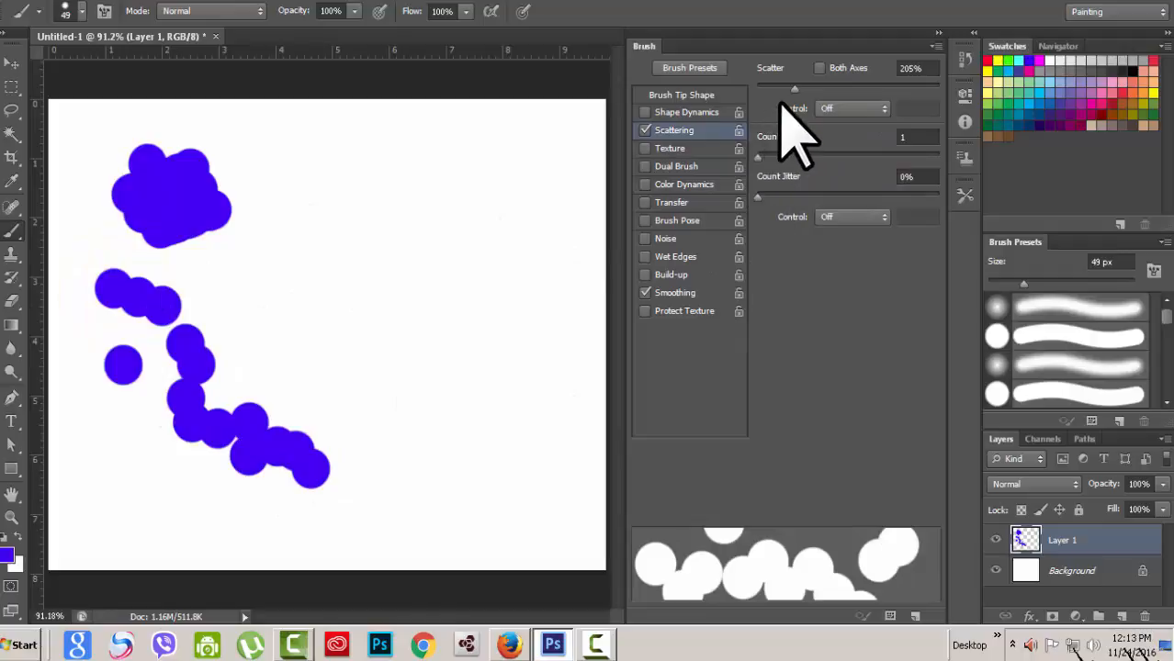
Set Scatter to 786% and Count to 4, and paint widely scattered dots across the canvas
mouse_move(794, 90)
left_mouse_down()
mouse_move(928, 108)
mouse_move(899, 91)
left_mouse_up()
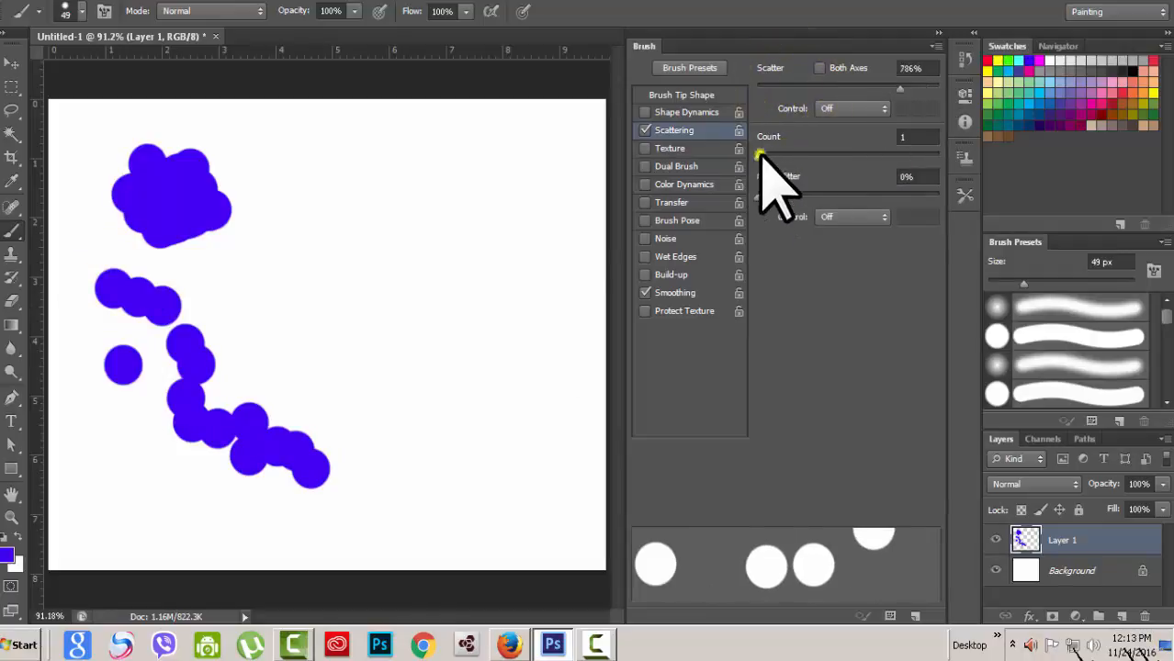
mouse_move(760, 154)
left_mouse_down()
mouse_move(833, 163)
mouse_move(792, 158)
left_mouse_up()
left_click(331, 186)
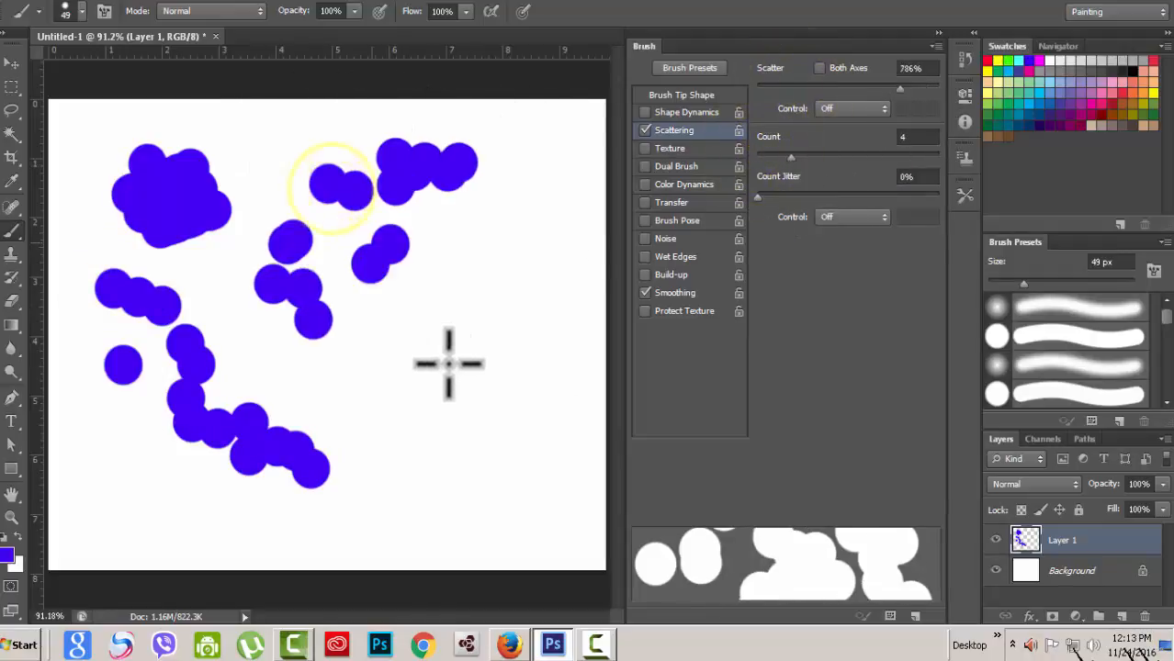
mouse_move(449, 364)
left_mouse_down()
mouse_move(485, 387)
mouse_move(1087, 484)
left_mouse_up()
Delete the painted Layer 1 and add a new empty layer above the Background
left_click(1145, 616)
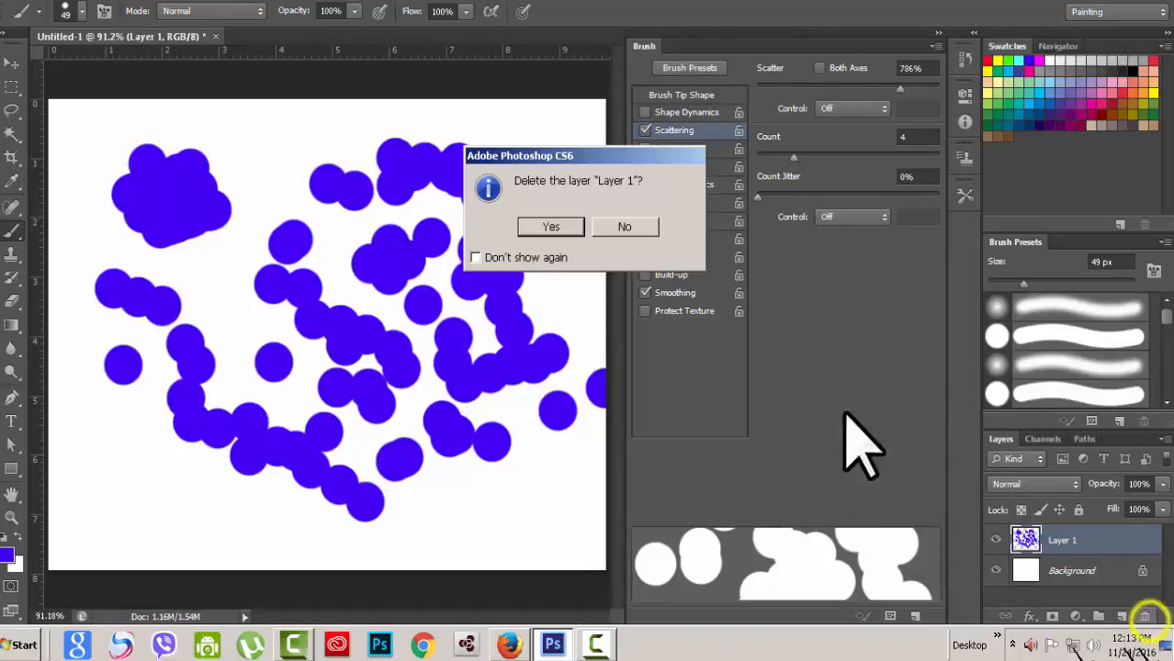
left_click(550, 227)
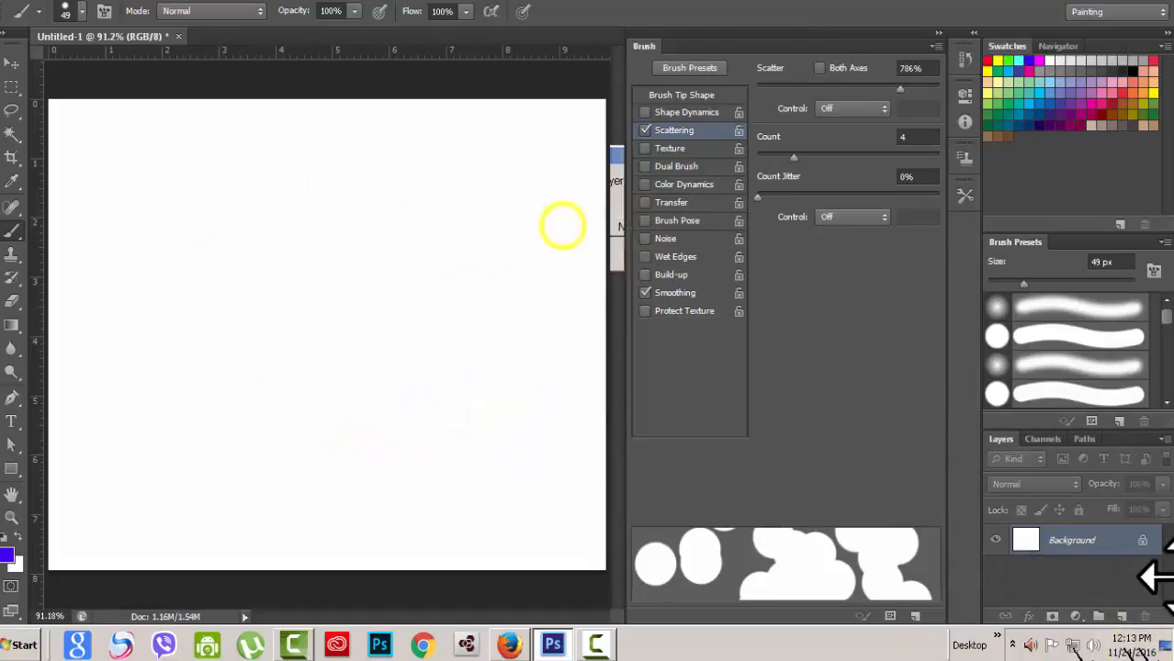
left_click(1124, 616)
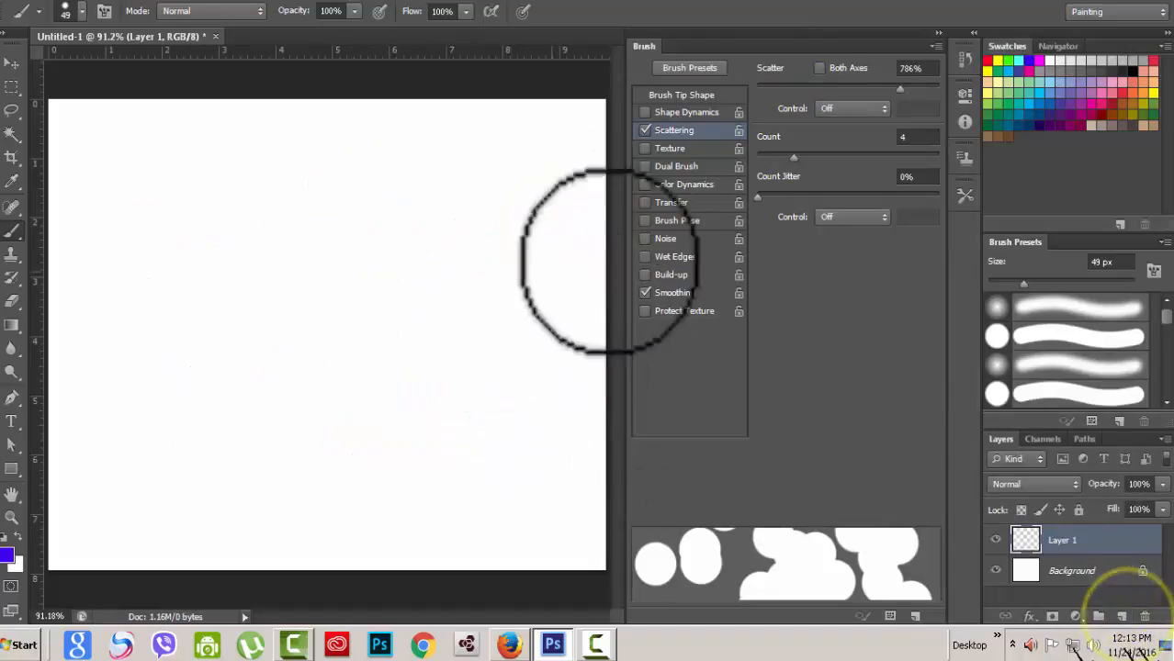
Set Count Jitter to 25% with its Control on Fade at 500, and paint a long test stroke over the canvas
left_click(823, 196)
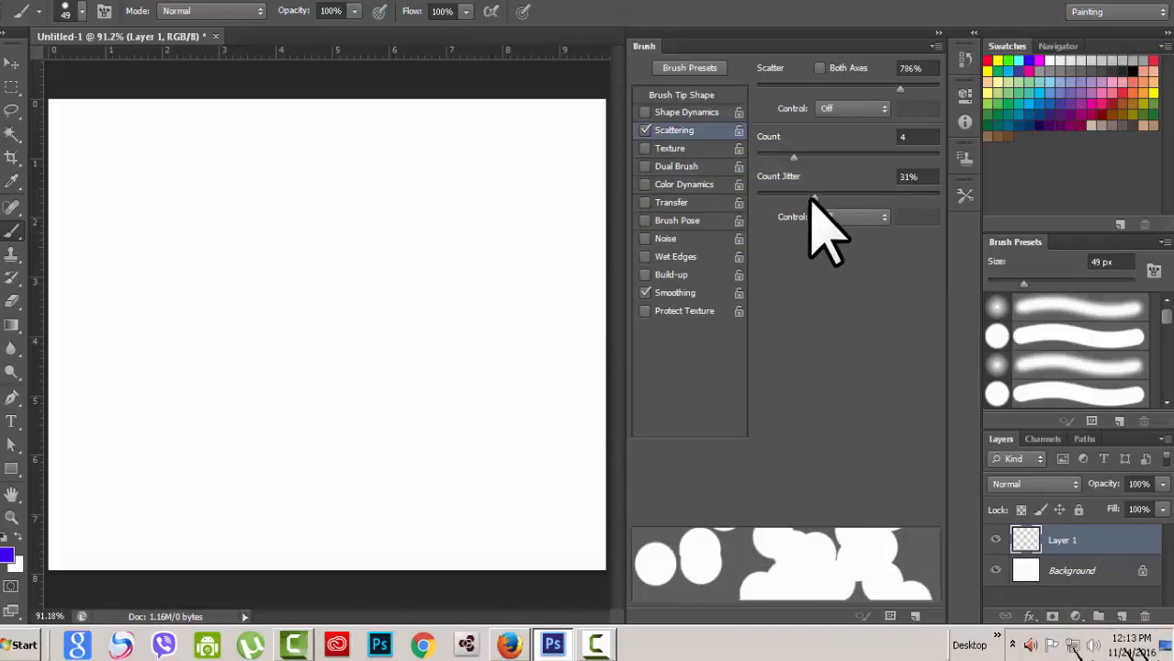
mouse_move(814, 197)
left_mouse_down()
mouse_move(915, 220)
mouse_move(827, 198)
left_mouse_up()
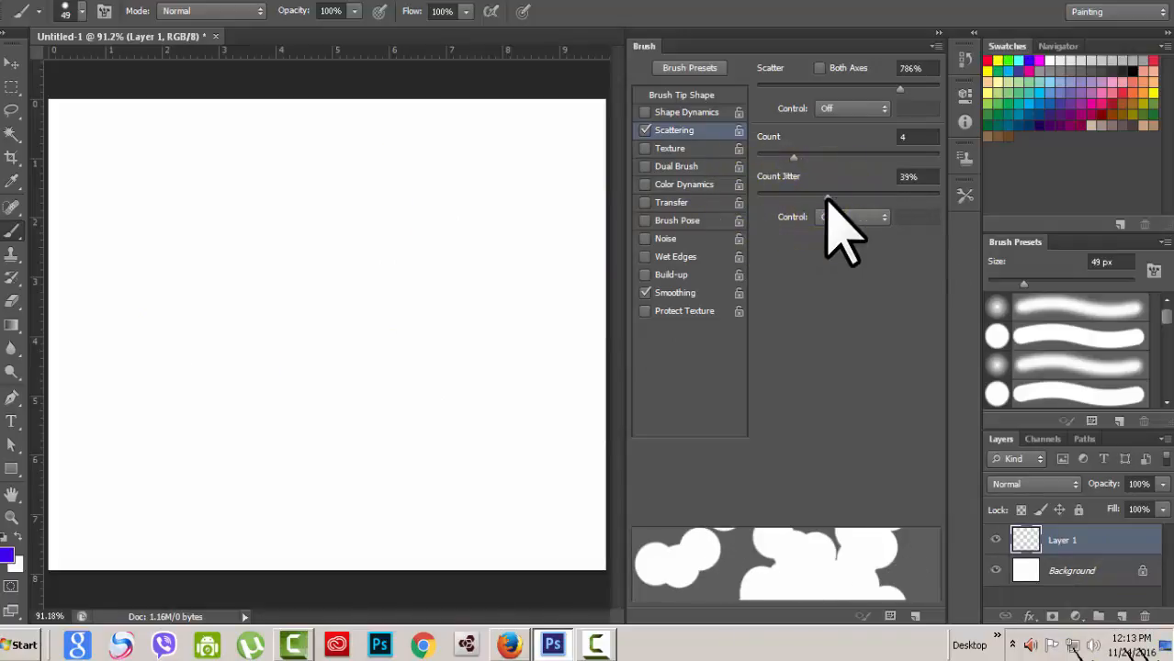
left_click(877, 217)
left_click(849, 248)
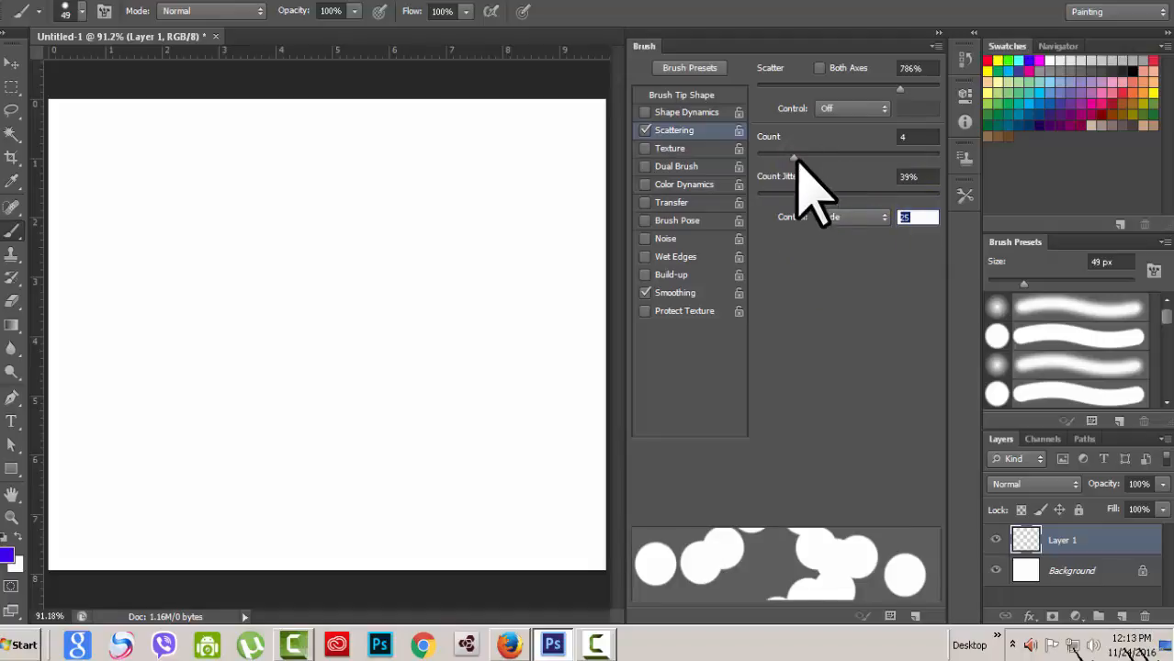
mouse_move(794, 160)
left_mouse_down()
mouse_move(815, 165)
mouse_move(765, 197)
left_mouse_up()
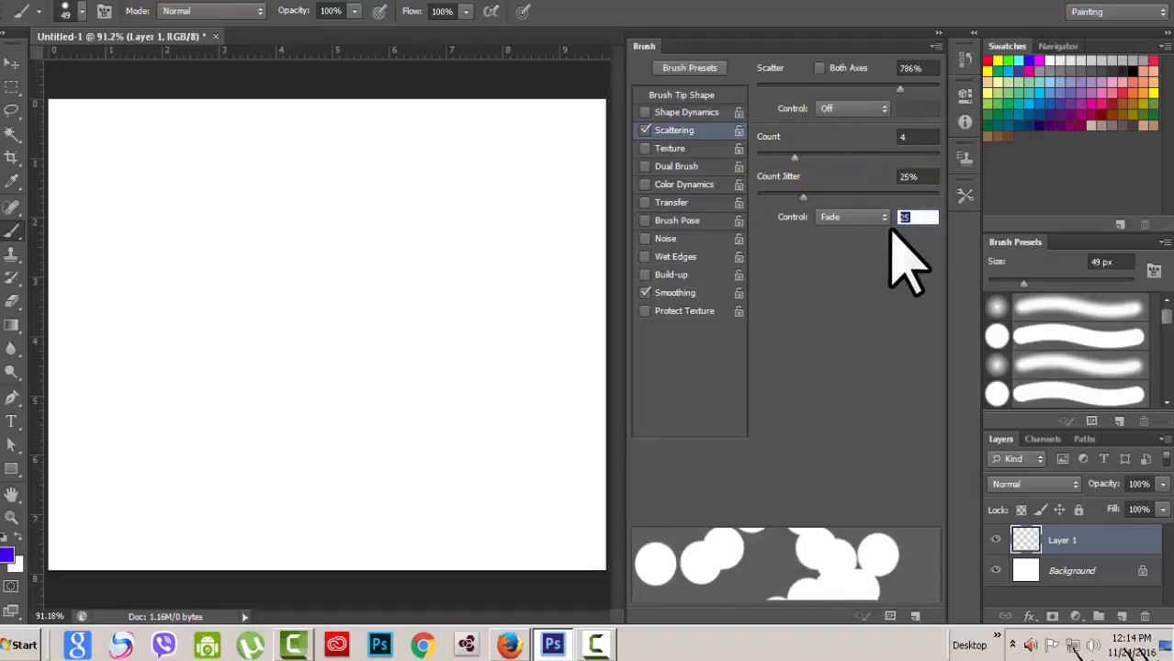
type("500")
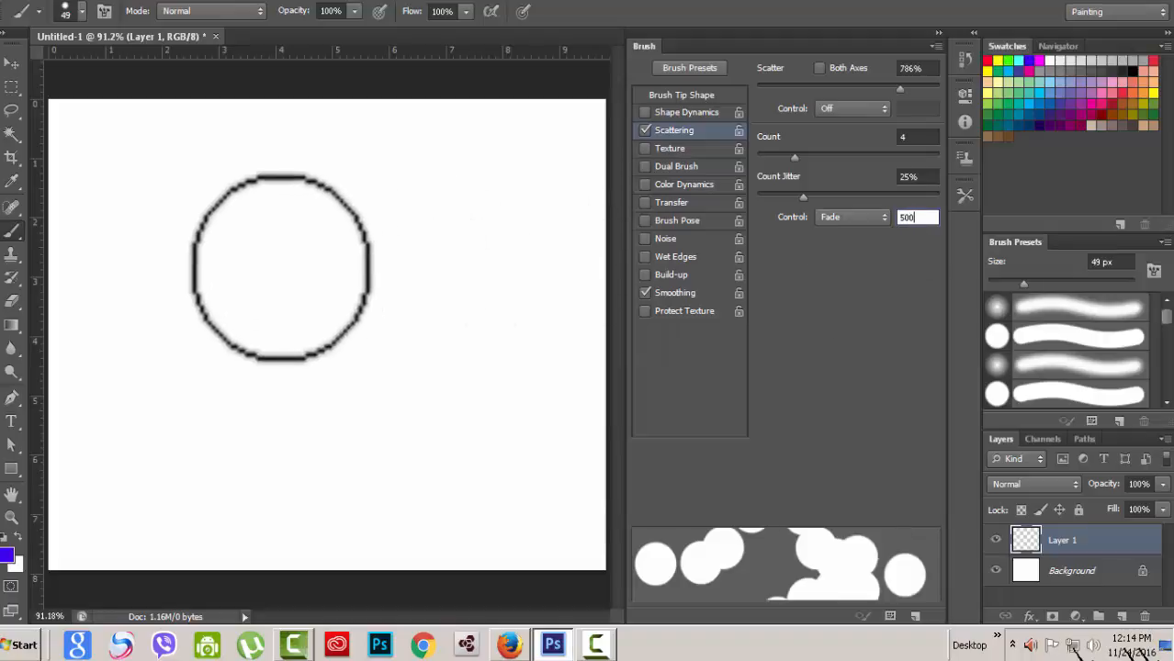
mouse_move(110, 197)
left_mouse_down()
mouse_move(323, 271)
mouse_move(486, 366)
mouse_move(498, 467)
mouse_move(281, 472)
mouse_move(117, 328)
mouse_move(397, 209)
mouse_move(571, 173)
mouse_move(516, 301)
mouse_move(568, 398)
mouse_move(545, 376)
mouse_move(545, 451)
left_mouse_up()
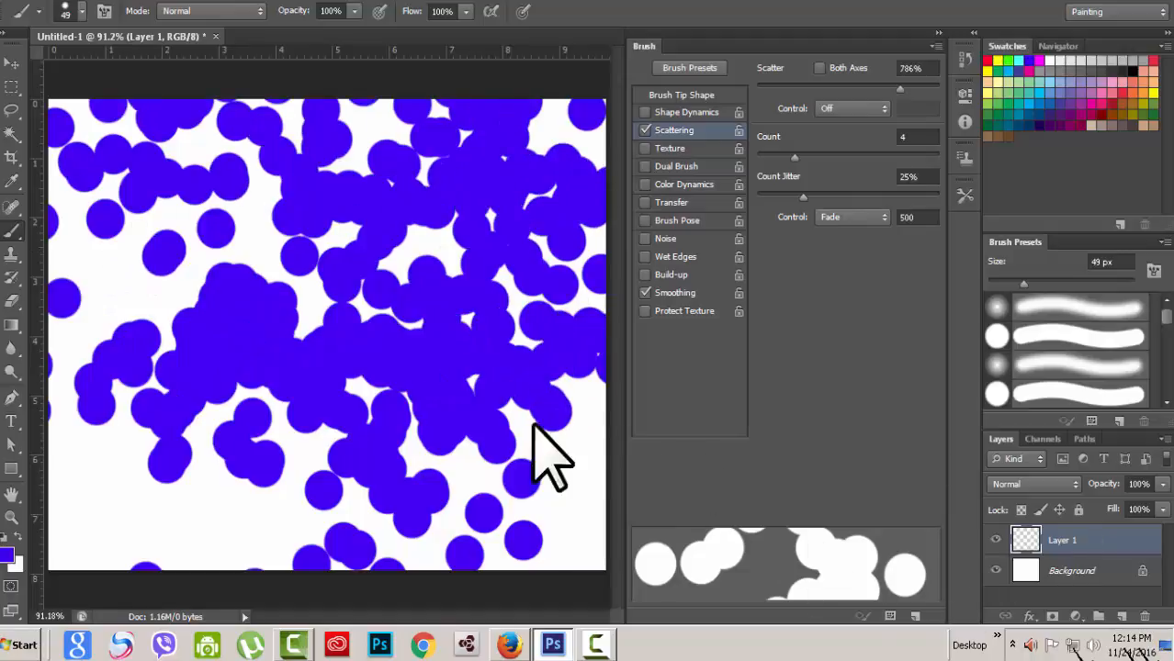
Replace the painted Layer 1 with a new empty layer and set Count Jitter to 3%
left_click(1143, 616)
key("Return")
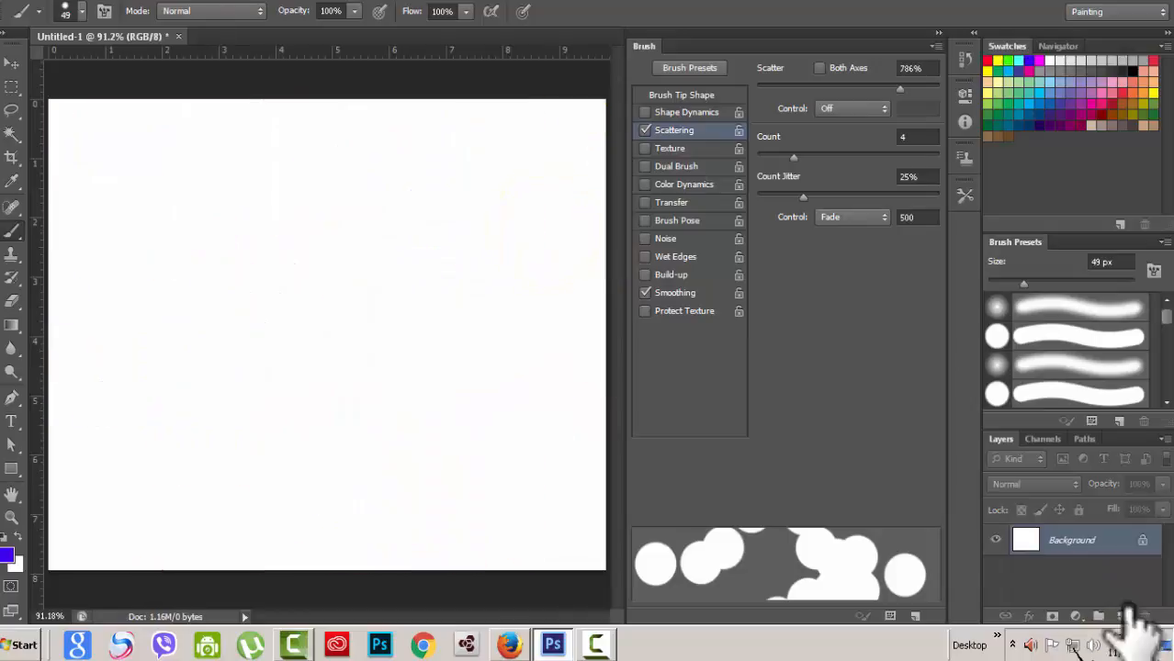
left_click(1119, 612)
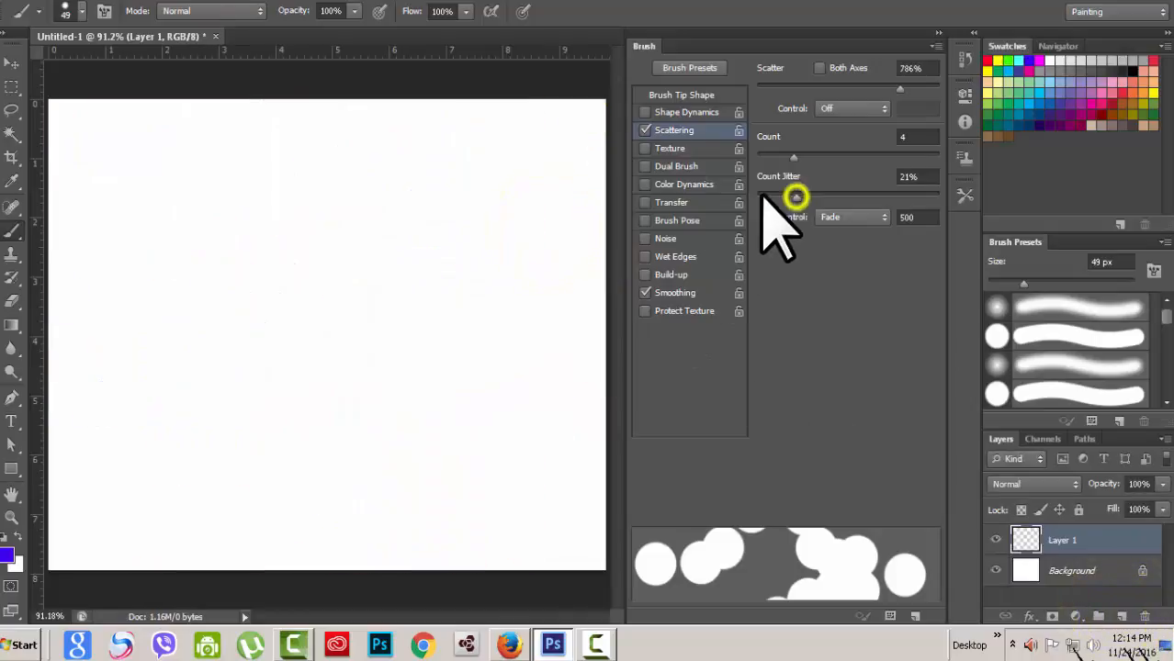
left_click_drag(795, 197, 763, 197)
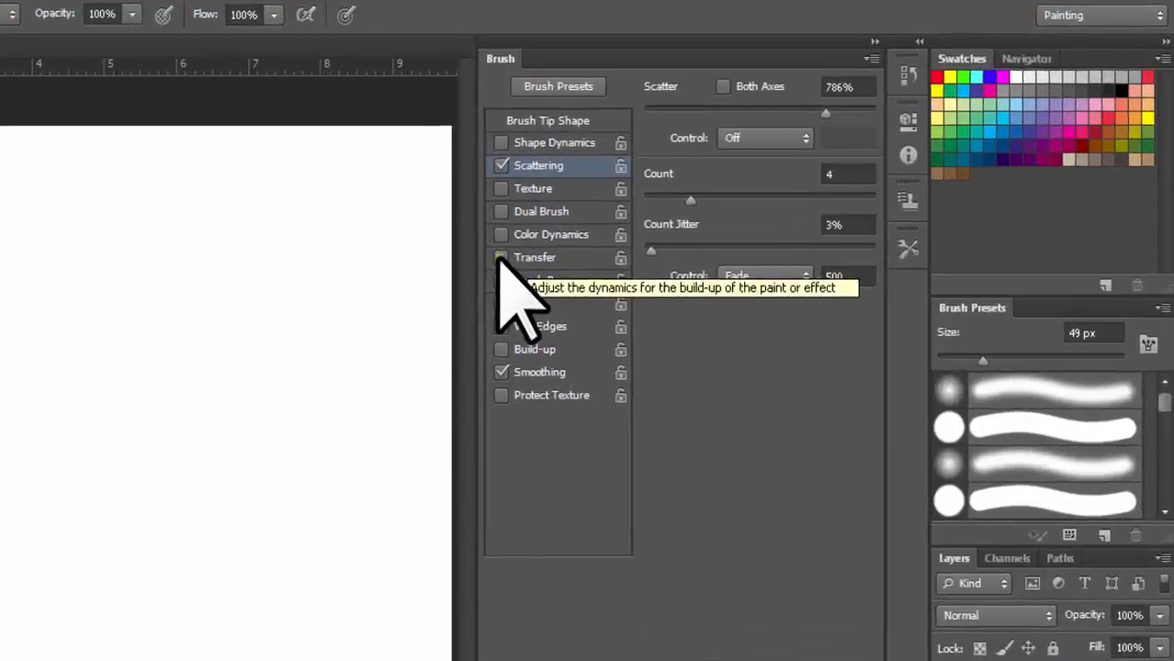
Enable the Transfer brush option and turn off Scattering and Smoothing
left_click(671, 203)
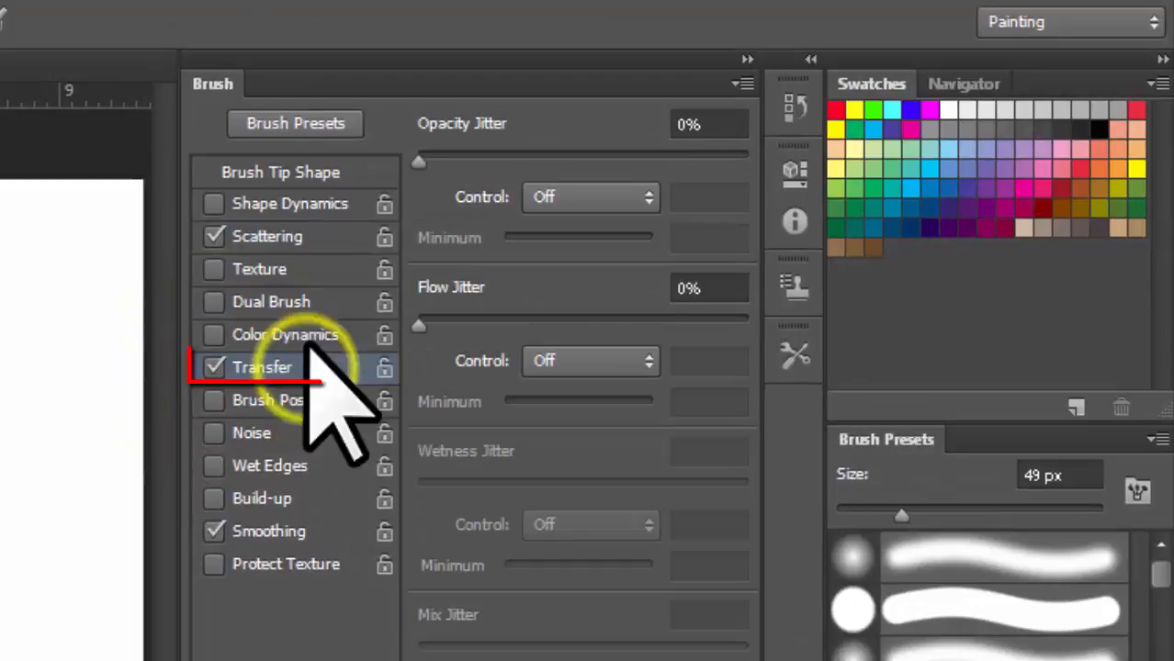
left_click(214, 235)
left_click(215, 530)
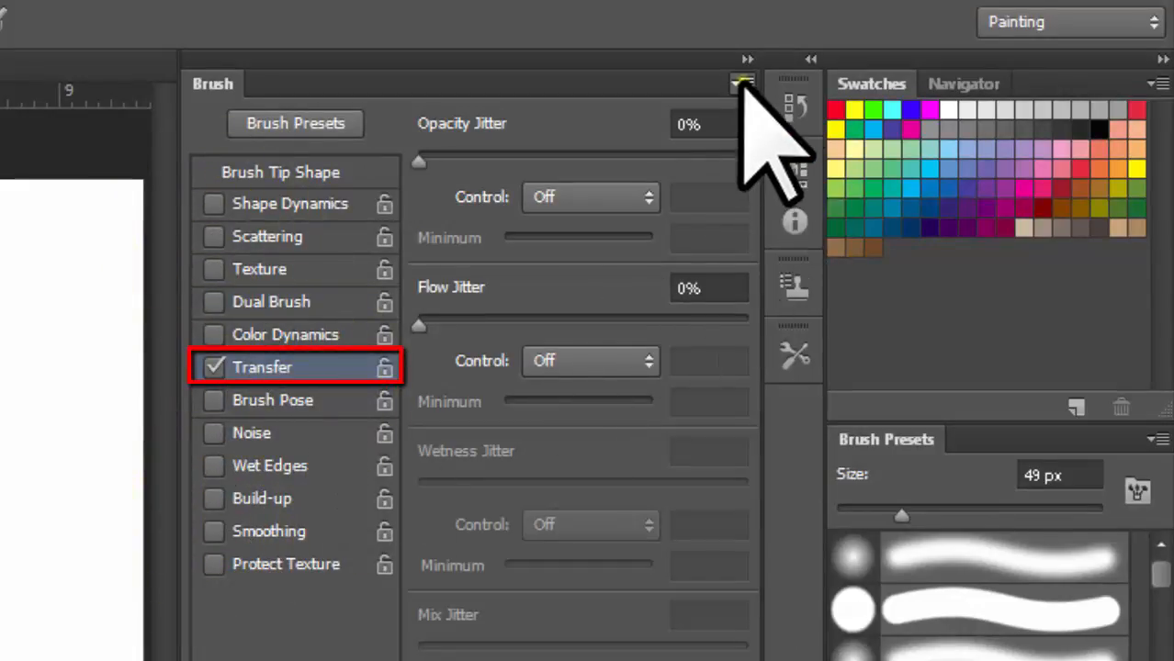
Clear all brush controls and turn the Transfer option back on with its settings shown
left_click(743, 84)
left_click(820, 136)
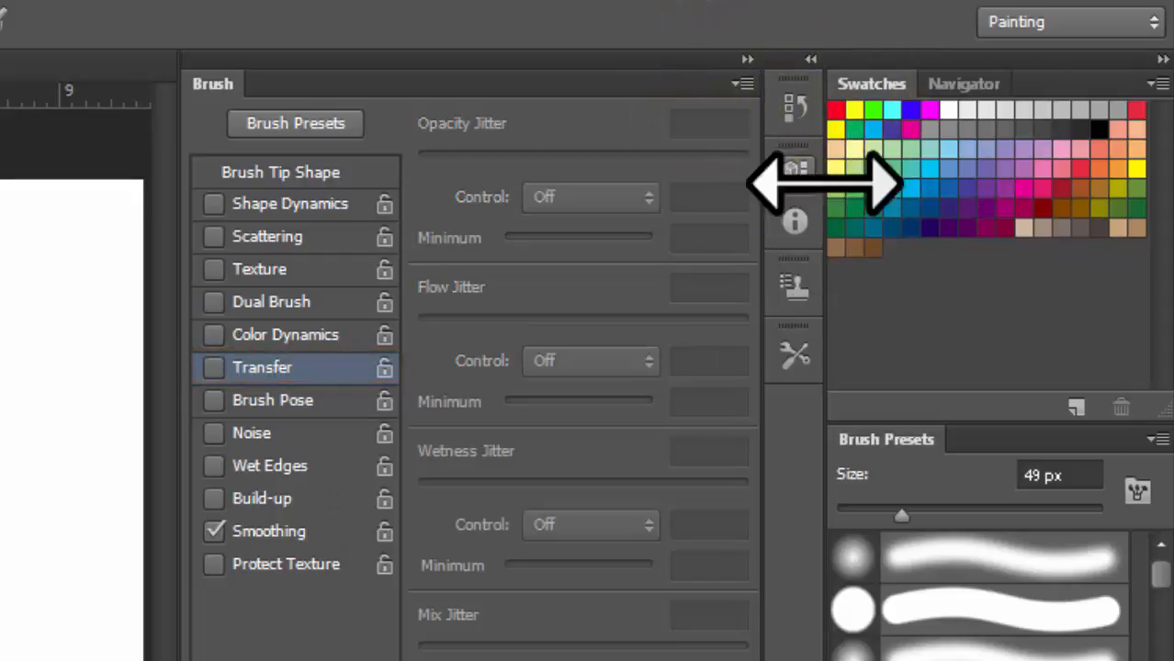
left_click(213, 367)
left_click(324, 367)
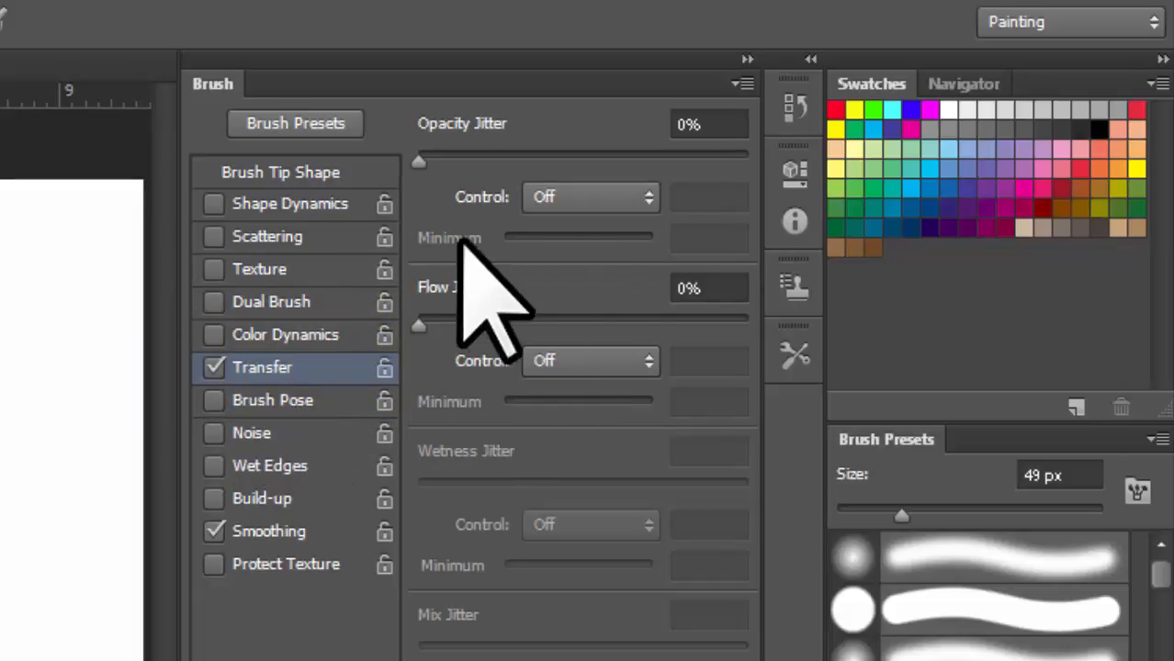
Preview Opacity Jitter at 94%, and paint a solid comparison stroke near the canvas's upper edge with it reset to 0%
left_click_drag(418, 160, 726, 161)
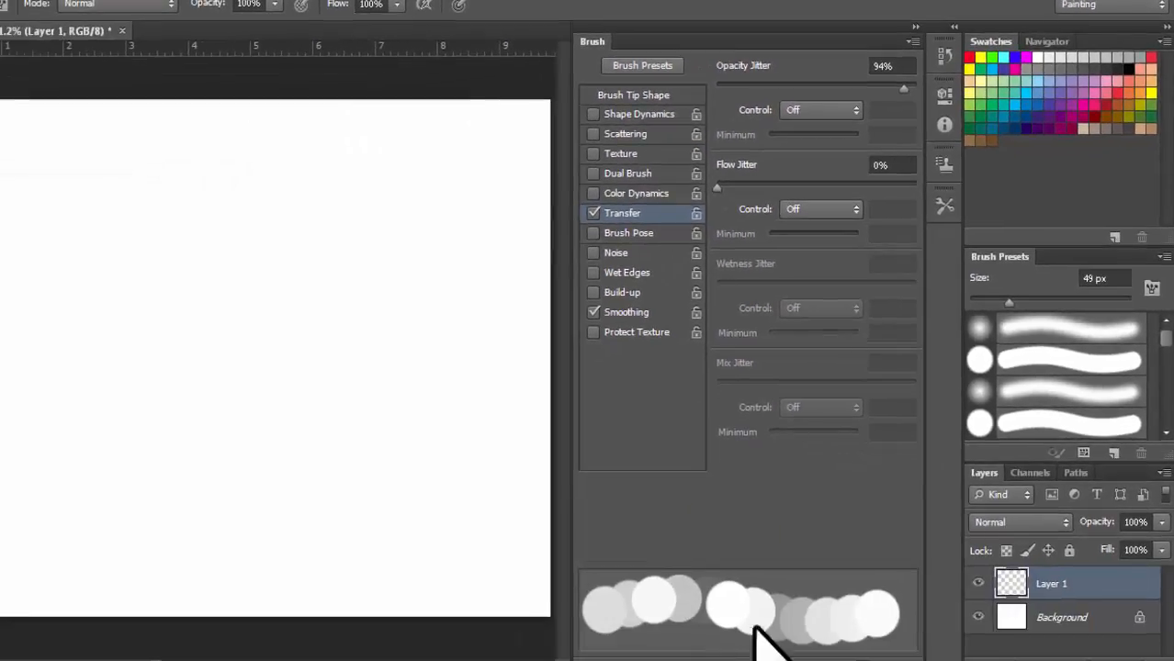
left_click_drag(839, 115, 514, 128)
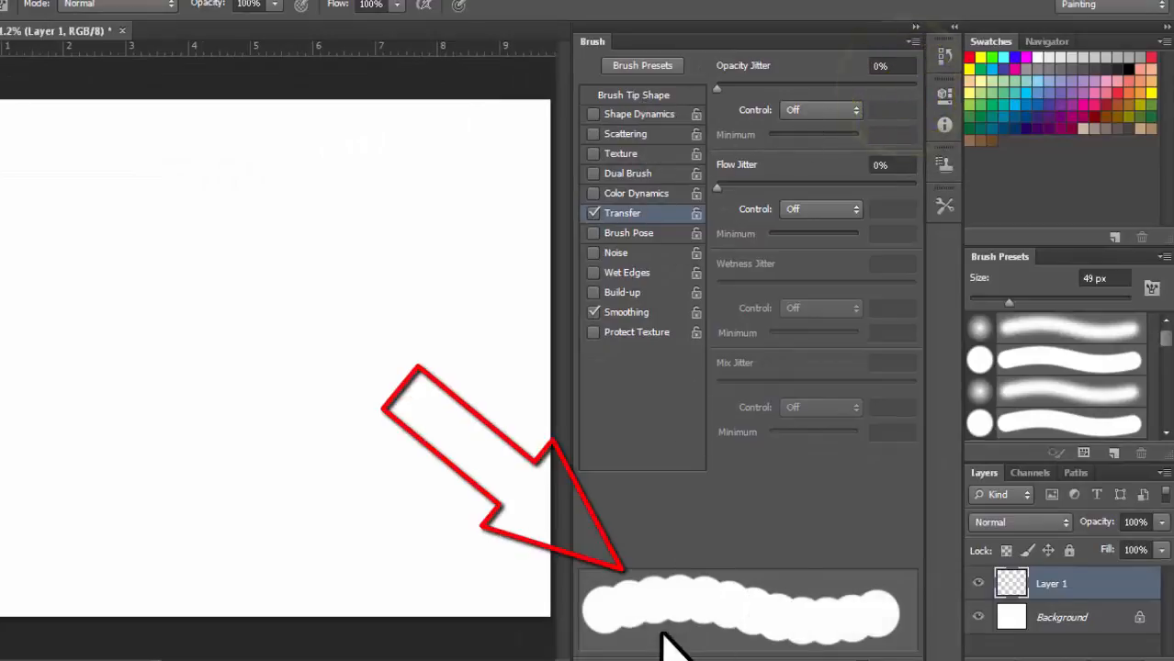
mouse_move(9, 165)
left_mouse_down()
mouse_move(85, 177)
mouse_move(316, 163)
left_mouse_up()
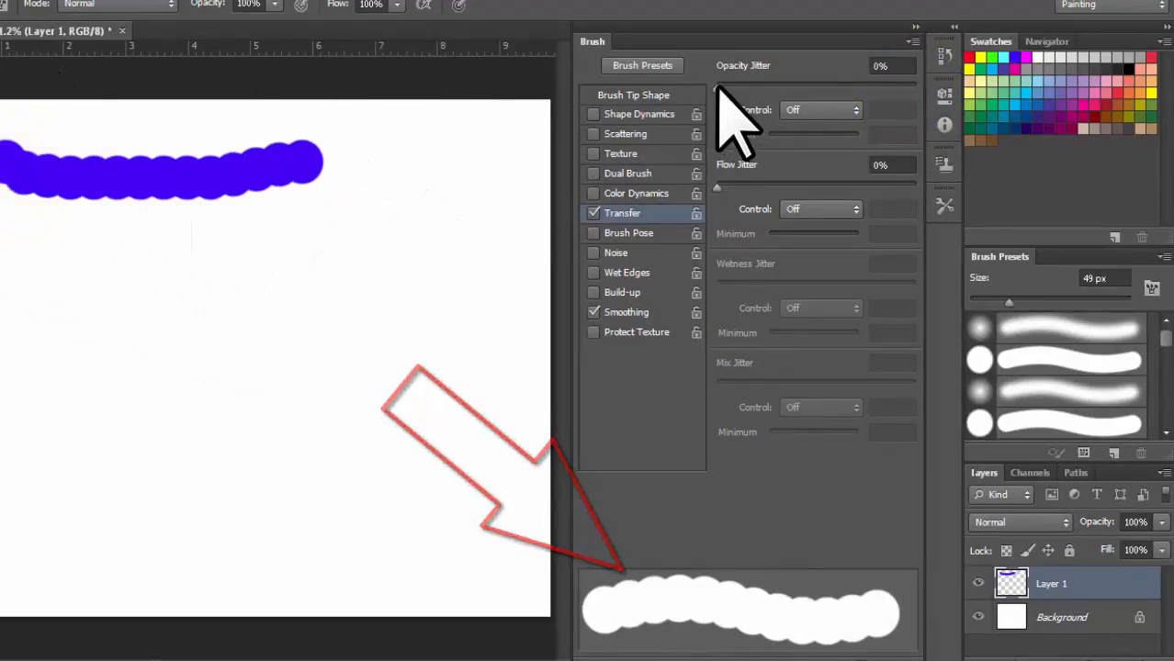
Set Opacity Jitter to 75% and paint a second horizontal stroke below the solid one
left_click_drag(718, 87, 867, 89)
left_click_drag(7, 274, 276, 274)
left_click_drag(405, 262, 415, 265)
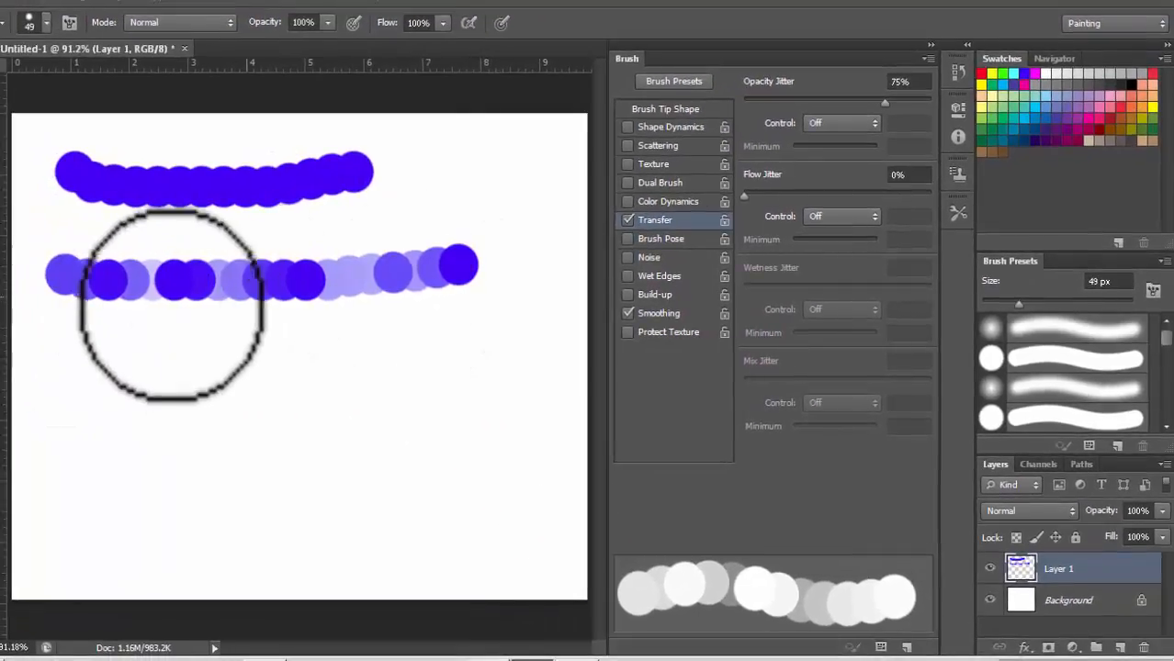
Set the Opacity Jitter Control to Fade at 200 and paint a third horizontal stroke below the others
left_click(875, 123)
left_click(846, 157)
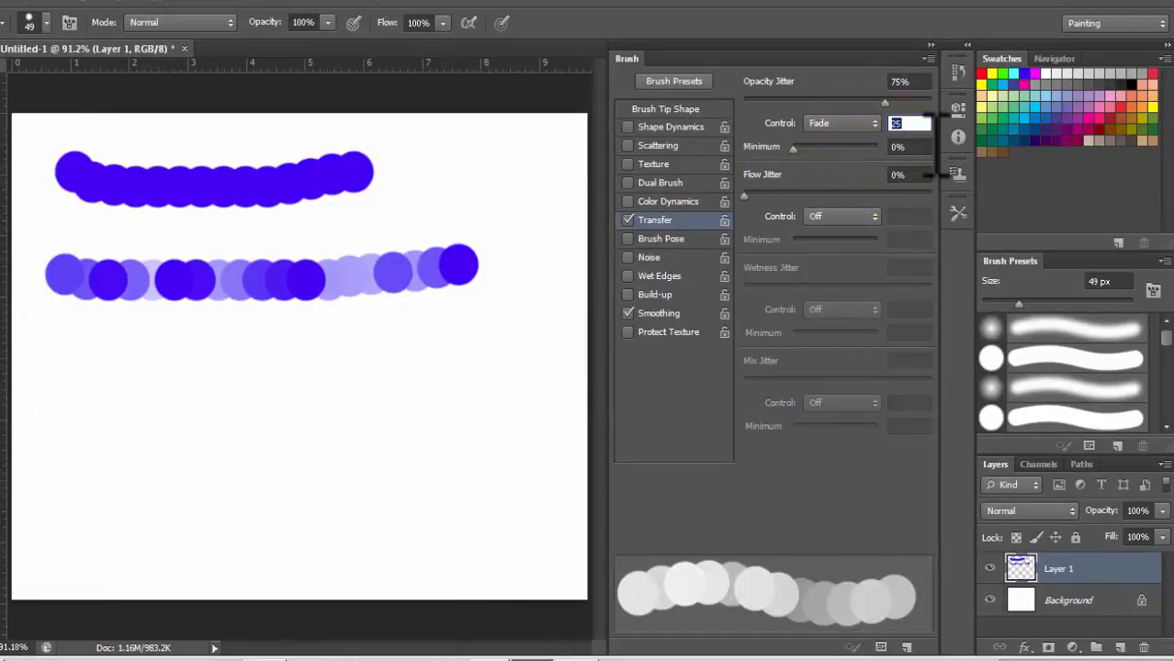
type("200")
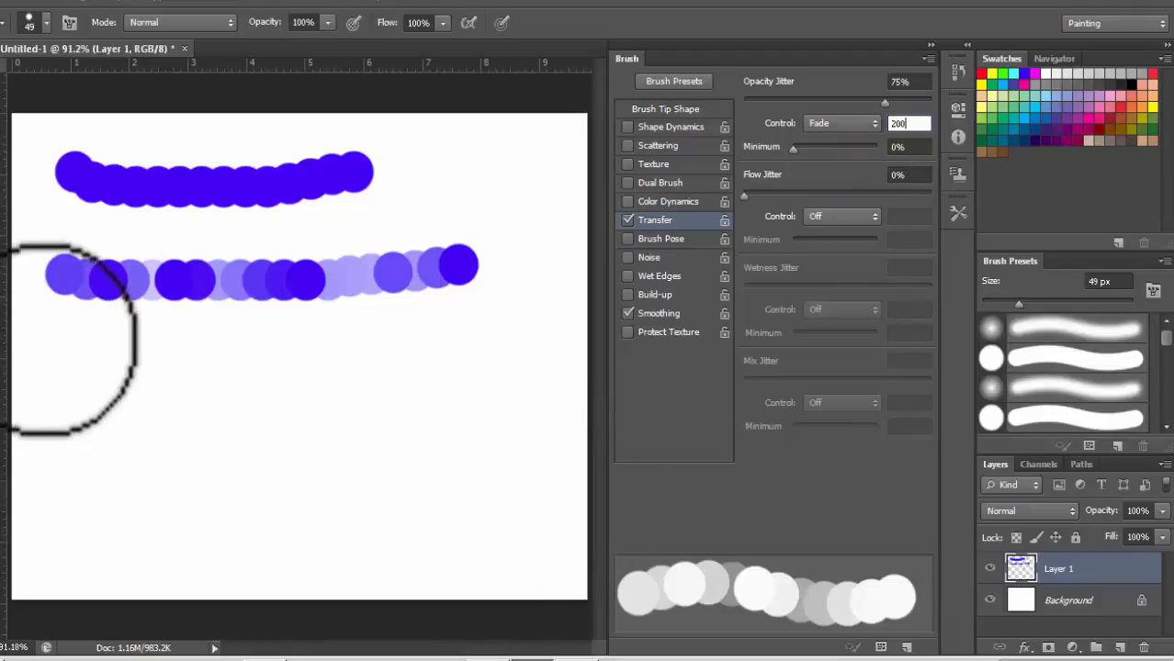
left_click_drag(47, 338, 540, 342)
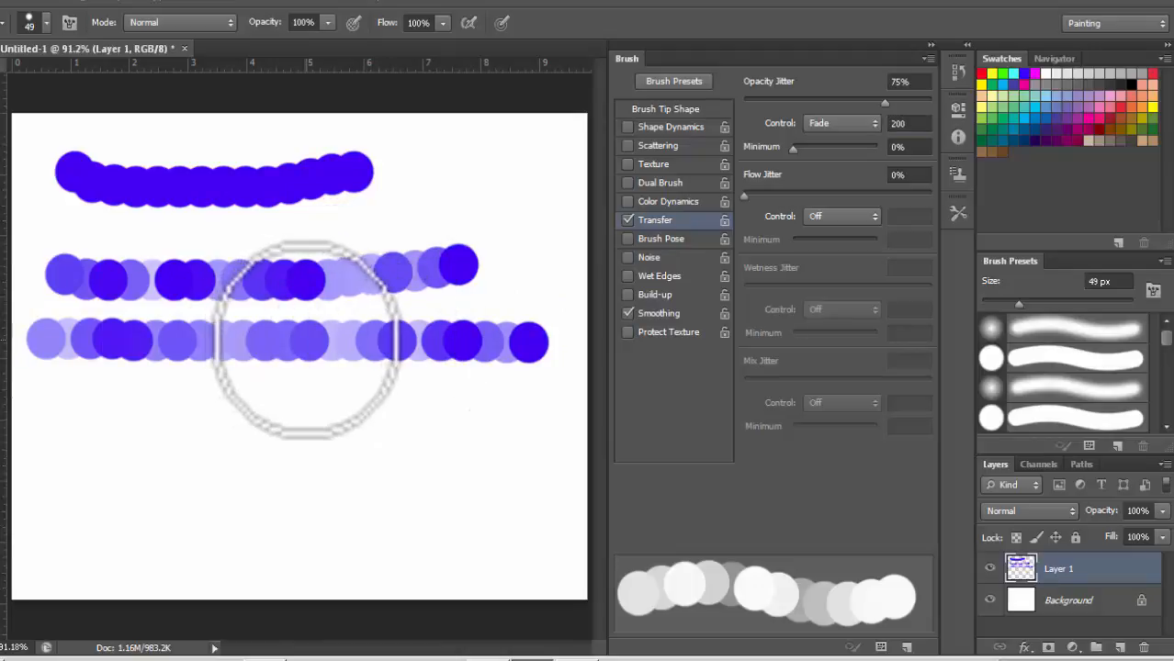
Set Flow Jitter to 100% and paint a horizontal stroke plus a long one curving up around the existing strokes
left_click_drag(744, 194, 983, 204)
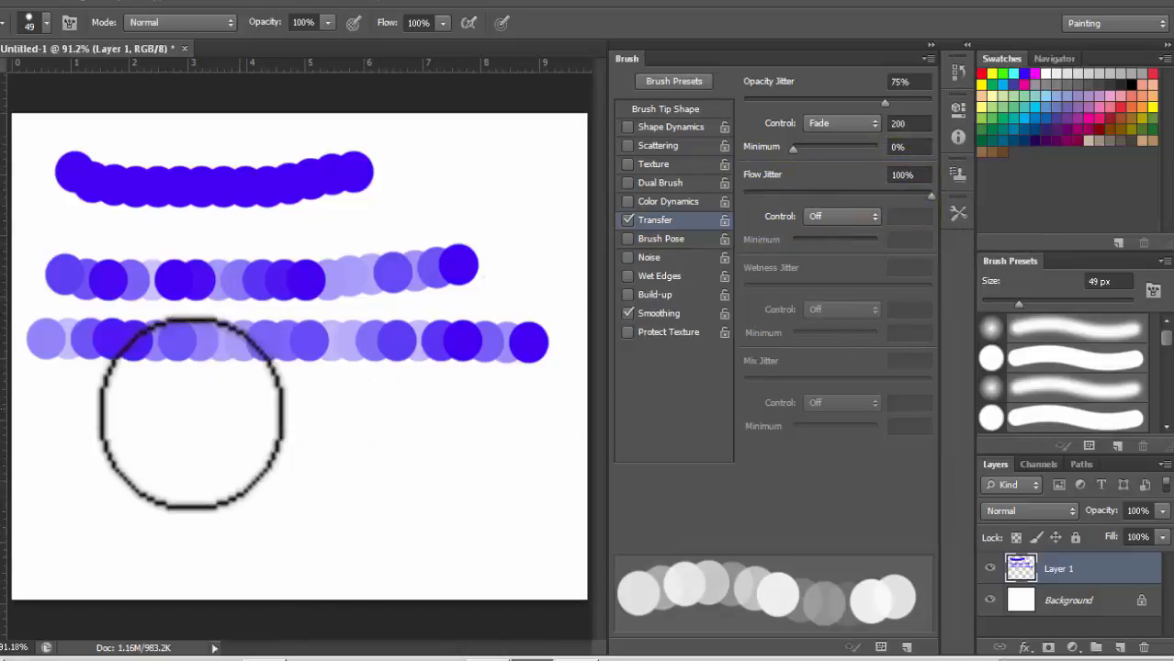
left_click_drag(115, 414, 551, 399)
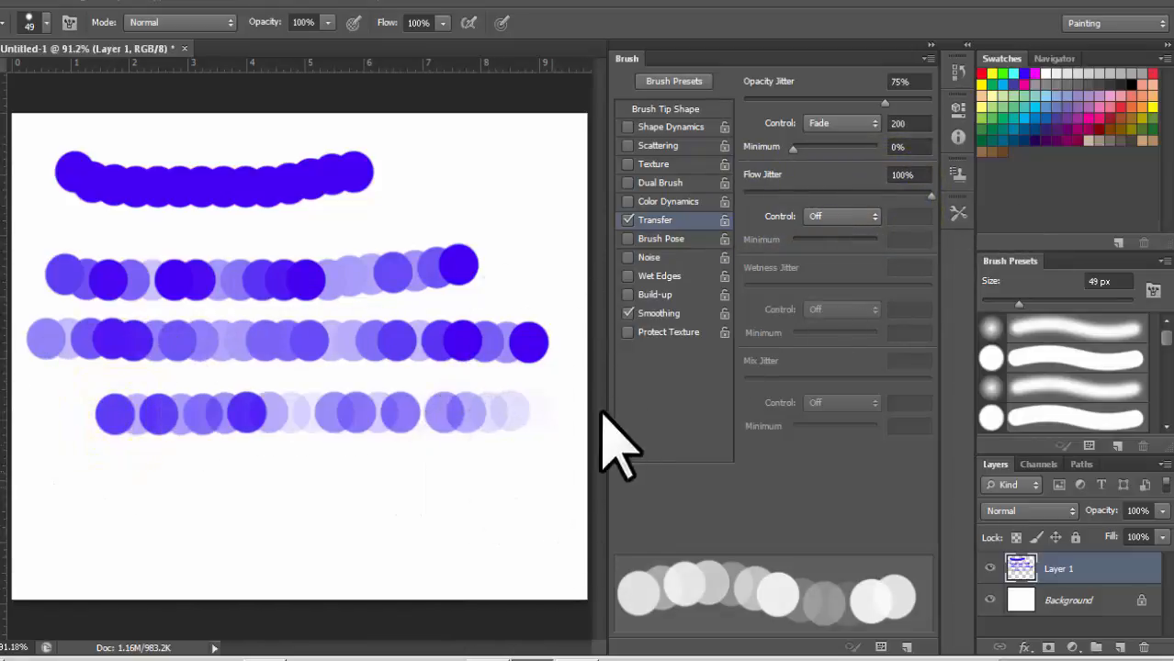
mouse_move(58, 472)
left_mouse_down()
mouse_move(516, 480)
mouse_move(550, 404)
mouse_move(565, 320)
mouse_move(492, 205)
mouse_move(323, 237)
mouse_move(127, 229)
left_mouse_up()
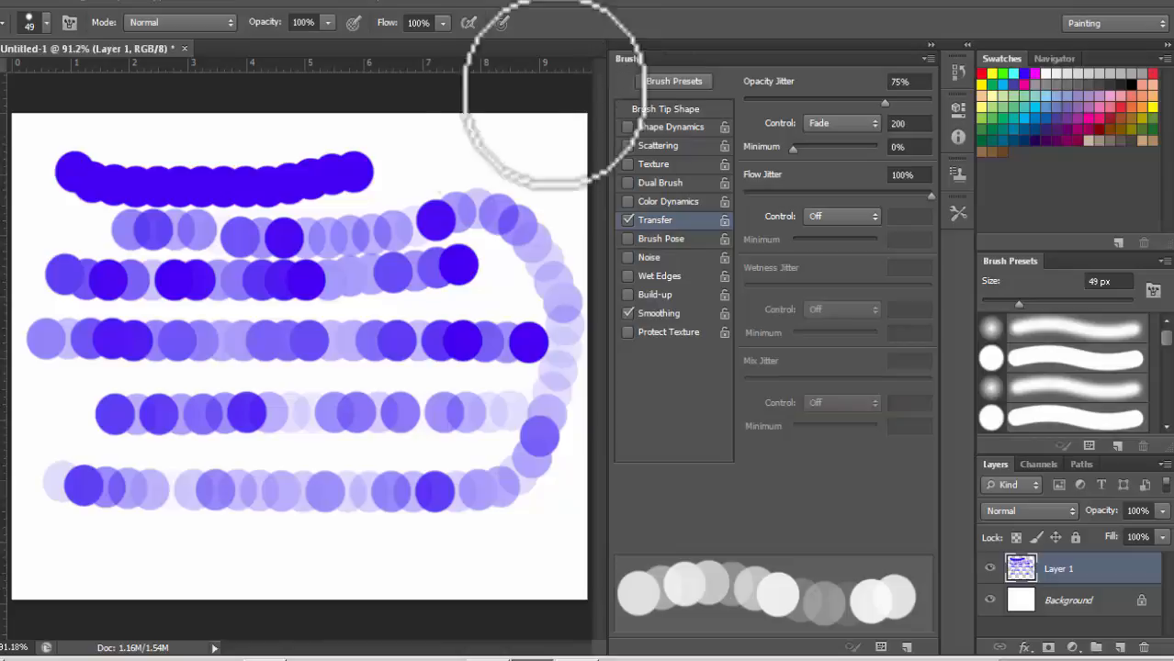
Set the opacity Minimum to 9% and Opacity Jitter to 0%
left_click_drag(795, 147, 880, 158)
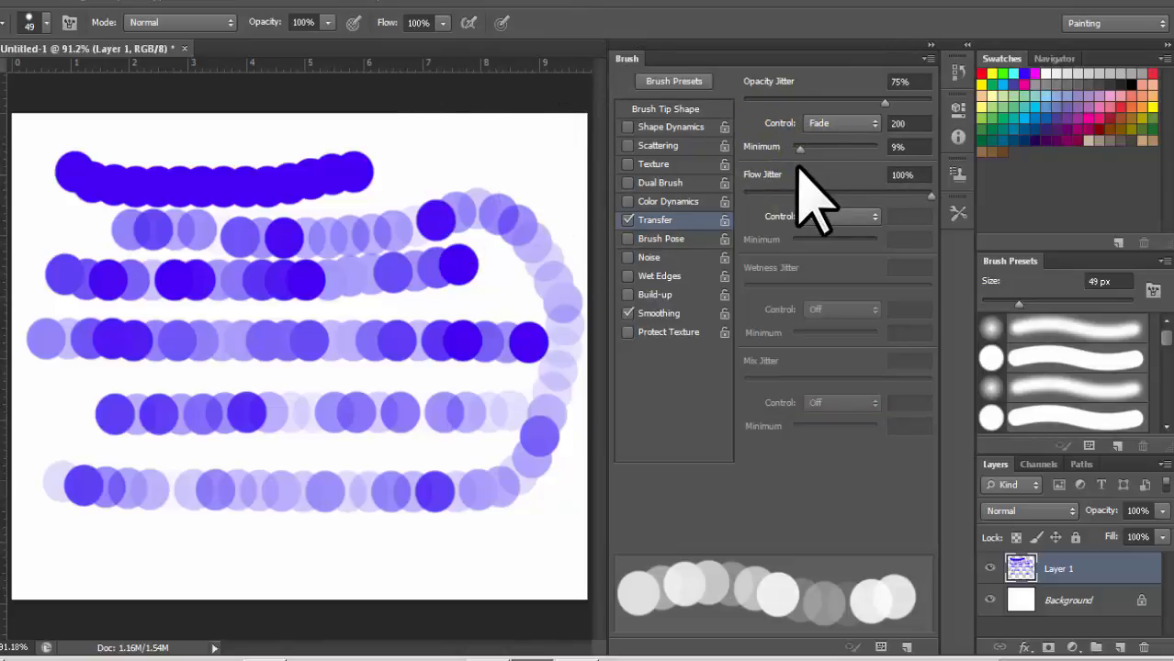
mouse_move(884, 102)
left_mouse_down()
mouse_move(936, 110)
mouse_move(637, 105)
mouse_move(900, 110)
mouse_move(774, 106)
mouse_move(715, 142)
left_mouse_up()
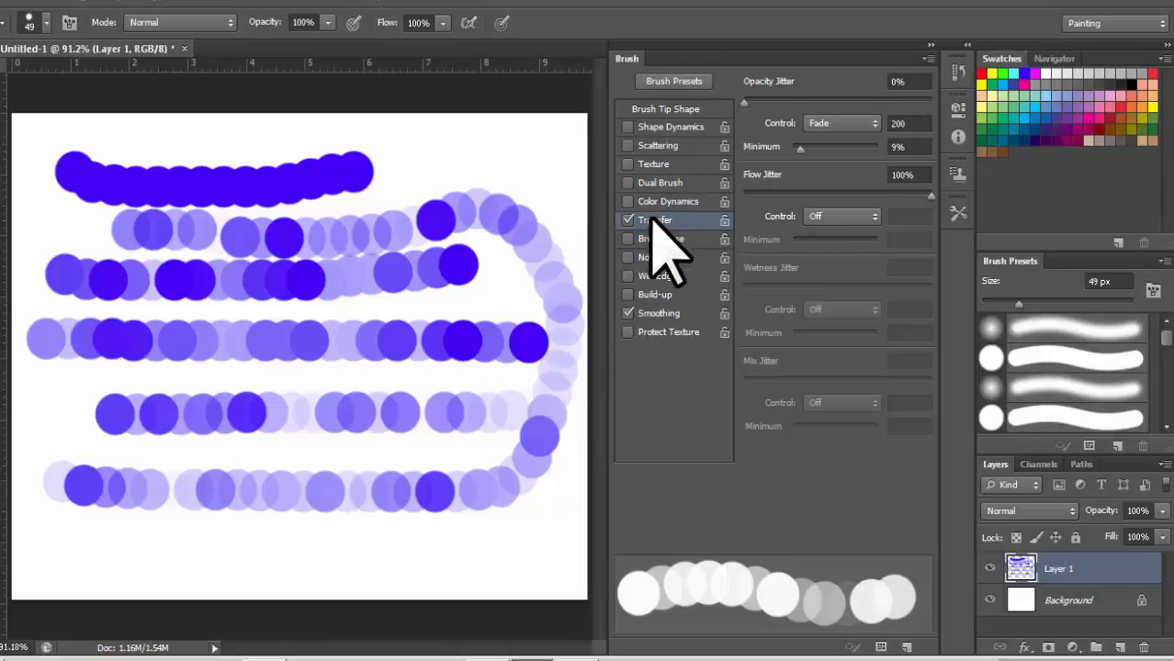
Clear all brush controls and collapse the Brush panel
left_click(926, 59)
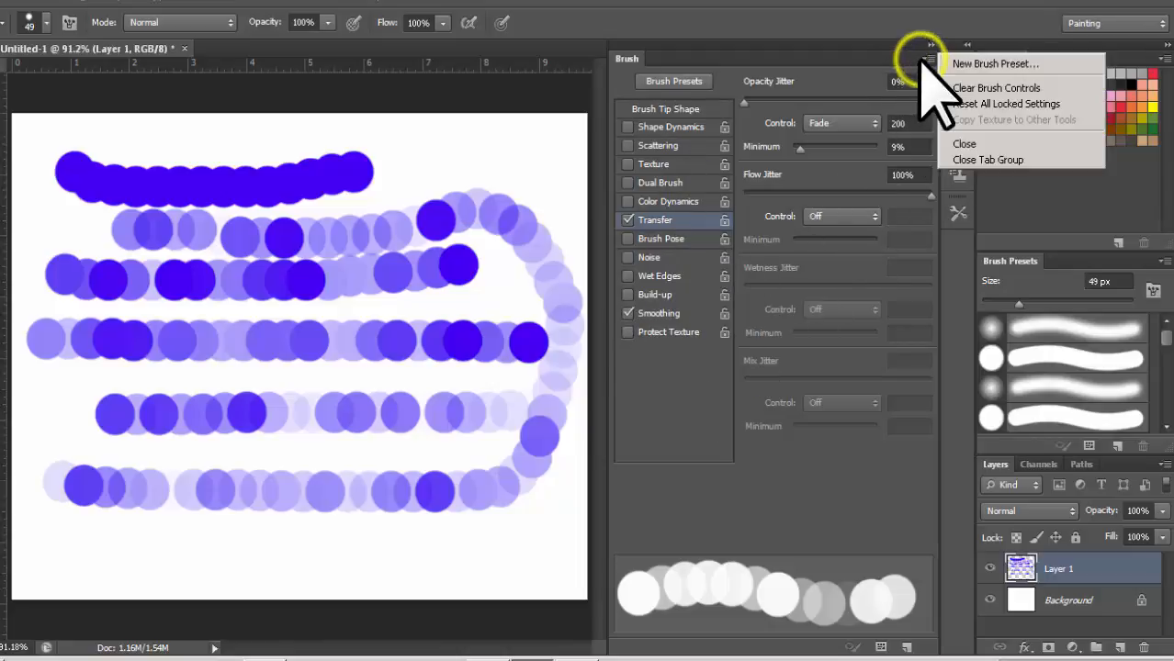
left_click(928, 34)
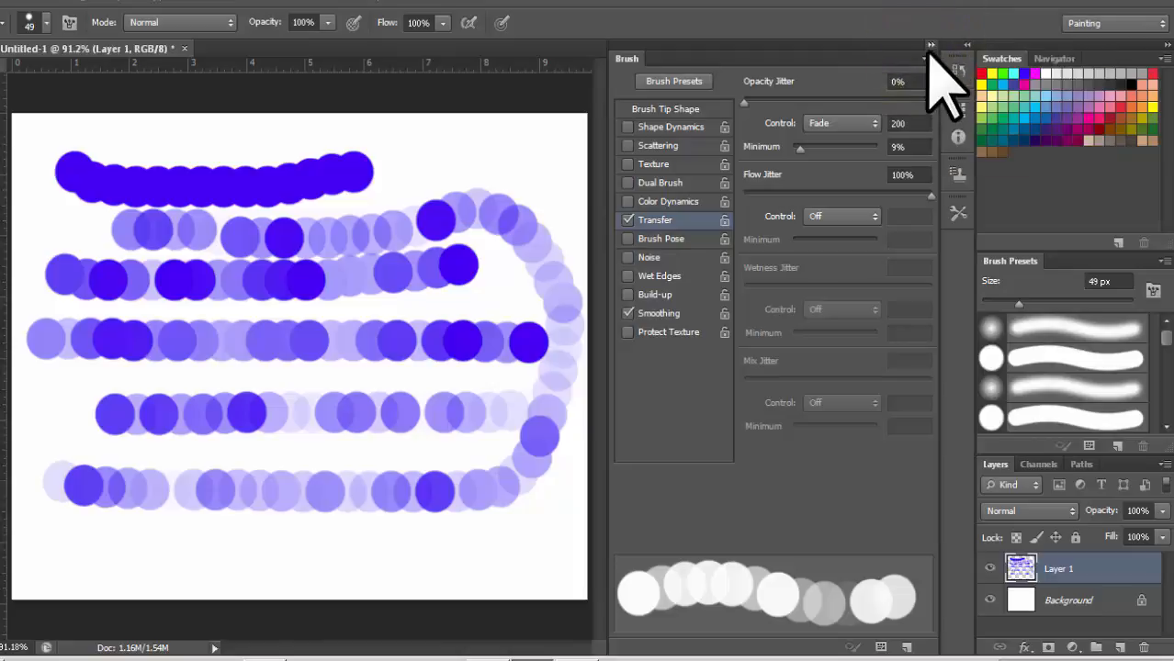
left_click(929, 55)
left_click(965, 88)
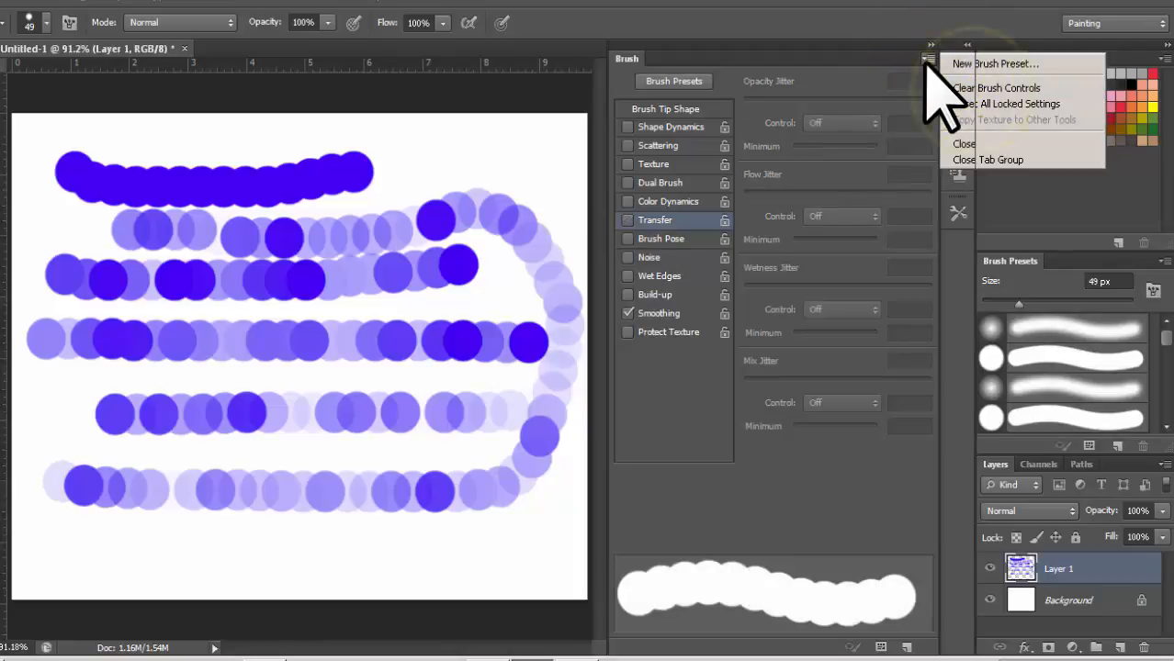
left_click(926, 58)
left_click(929, 47)
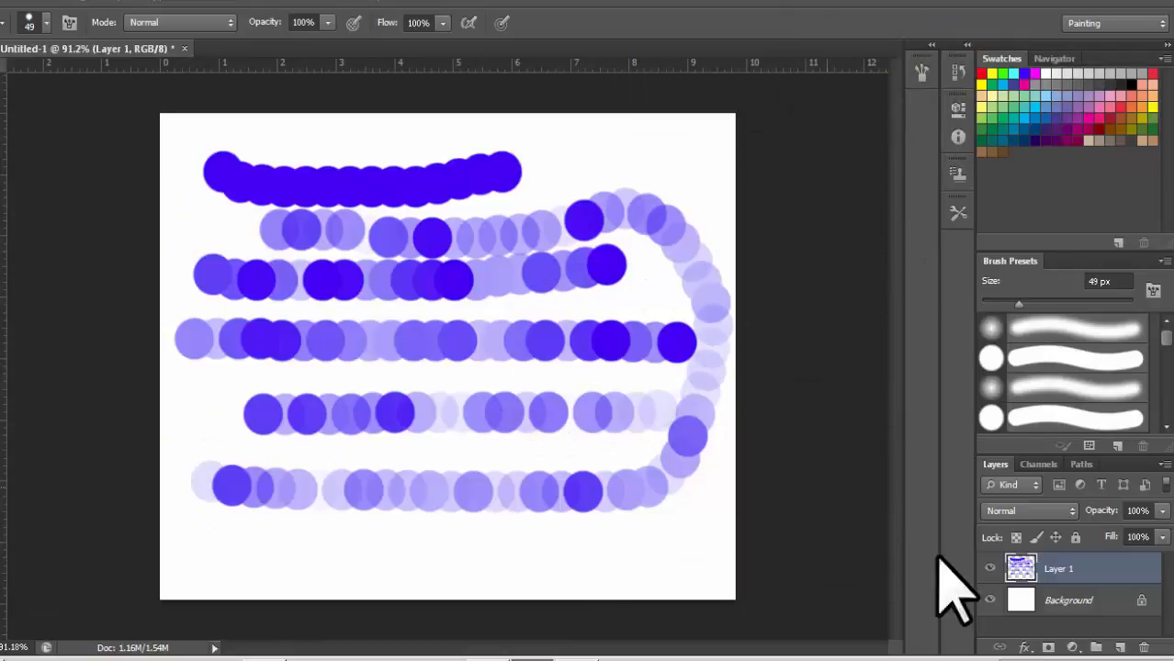
Delete Layer 1 with the Transfer test strokes and add a new empty layer above the Background
left_click(1143, 648)
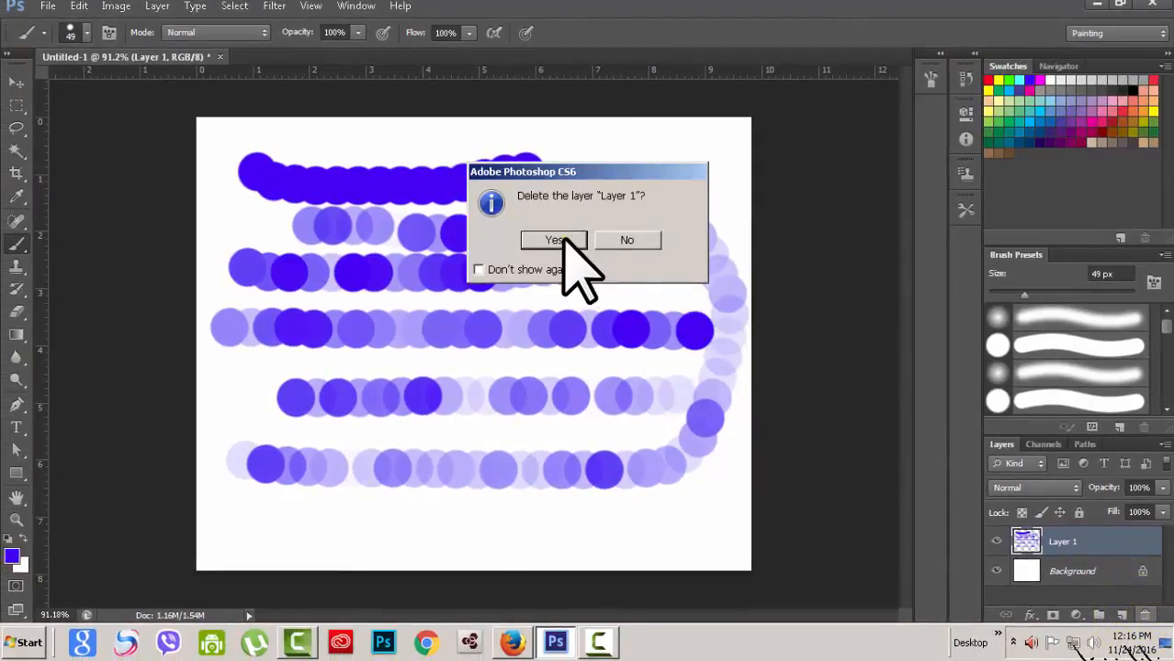
left_click(562, 241)
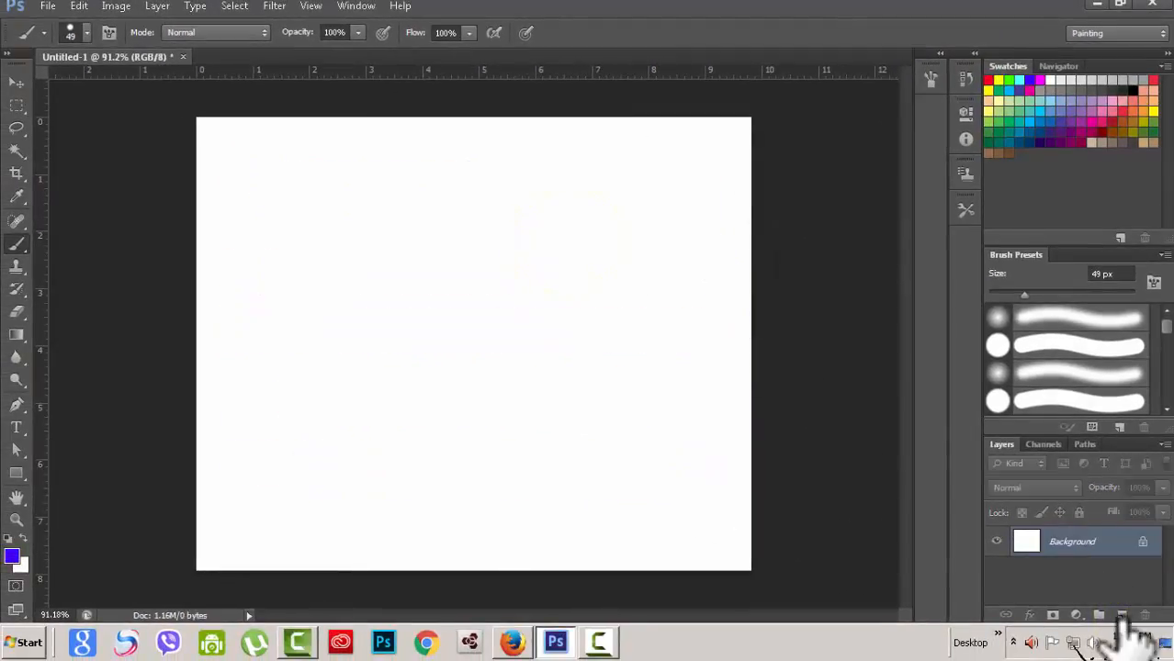
left_click(1121, 614)
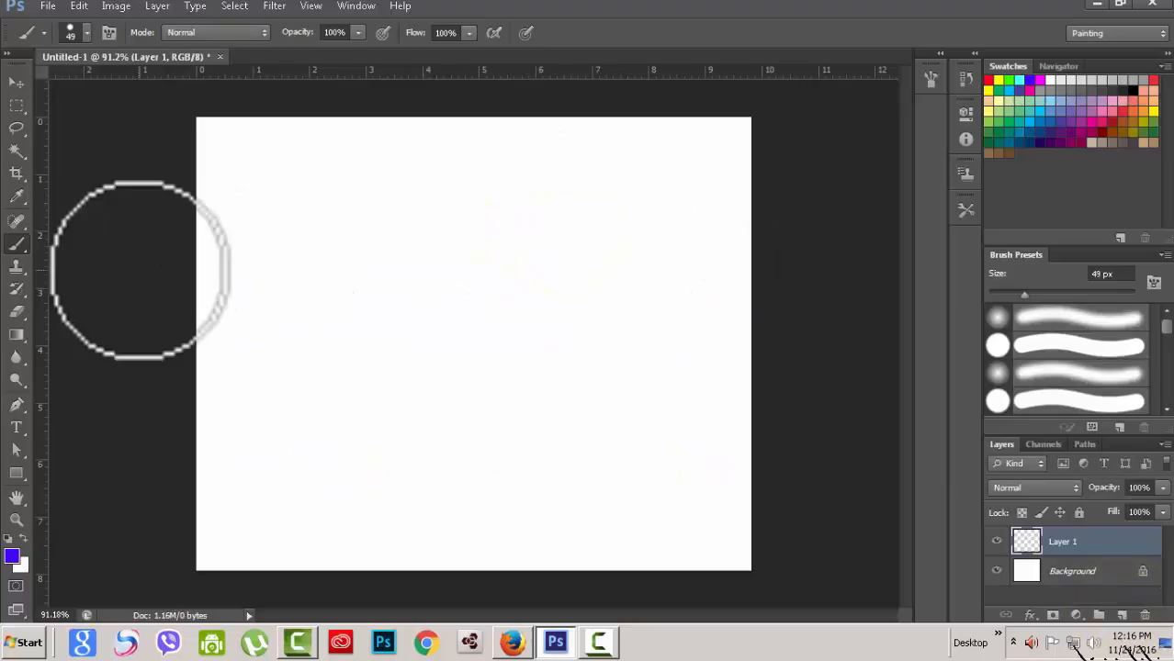